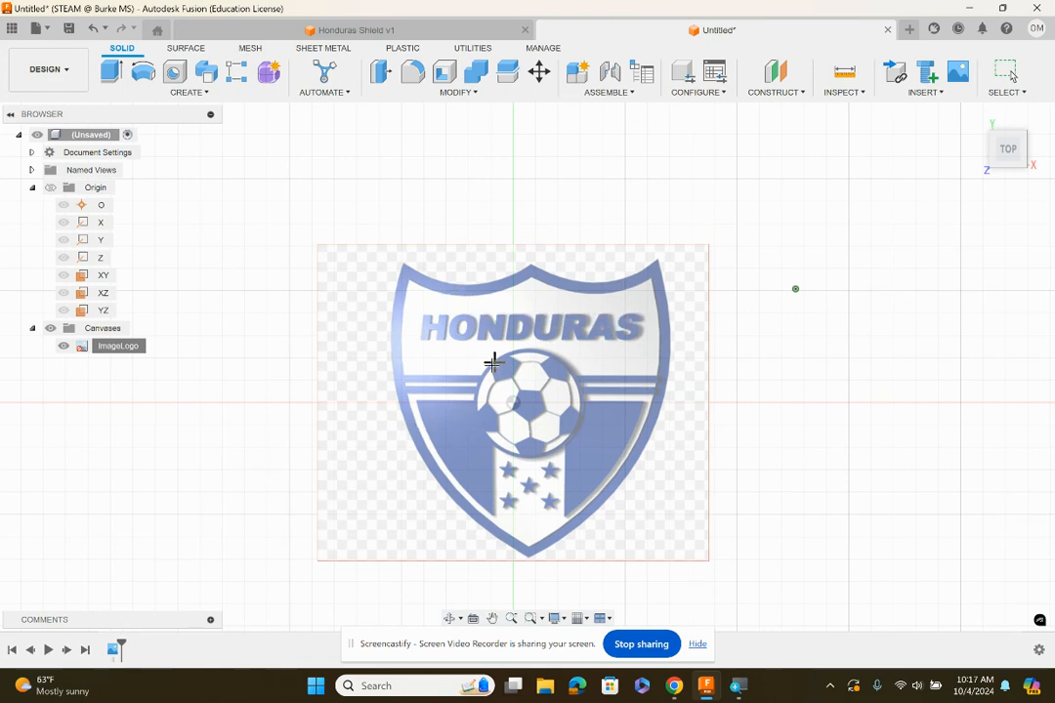
- Examine the finished Honduras Shield model from another angle as a reference, and return to the untitled design
left_click(414, 31)
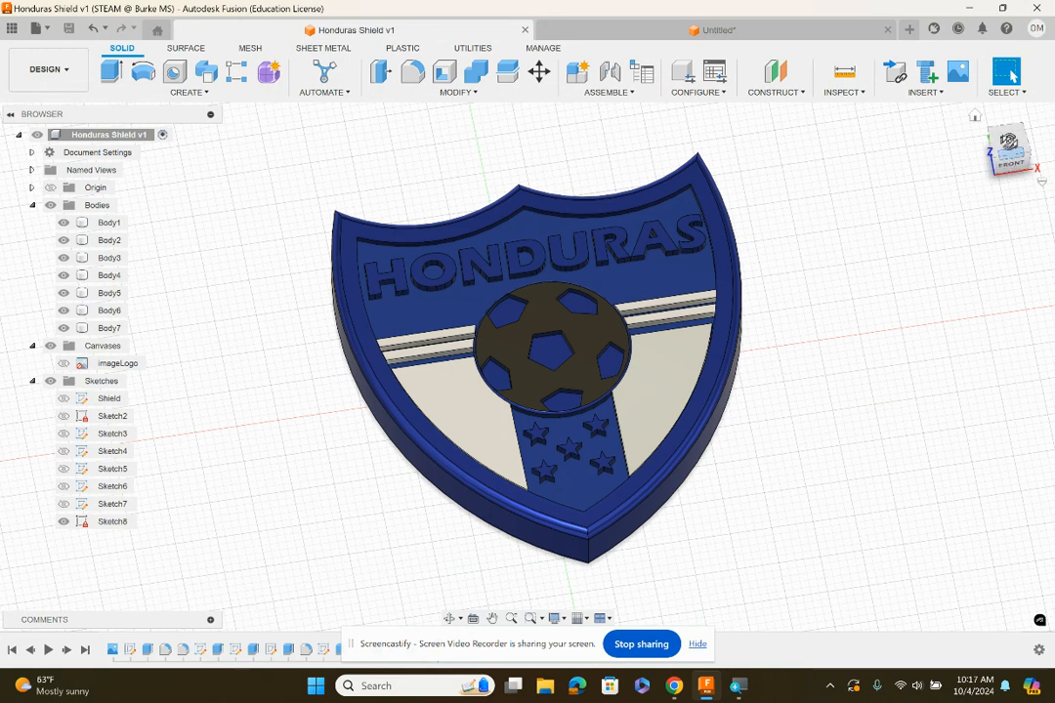
mouse_move(1009, 141)
left_mouse_down()
mouse_move(1009, 118)
mouse_move(1005, 145)
mouse_move(971, 176)
mouse_move(999, 147)
left_mouse_up()
left_click(798, 25)
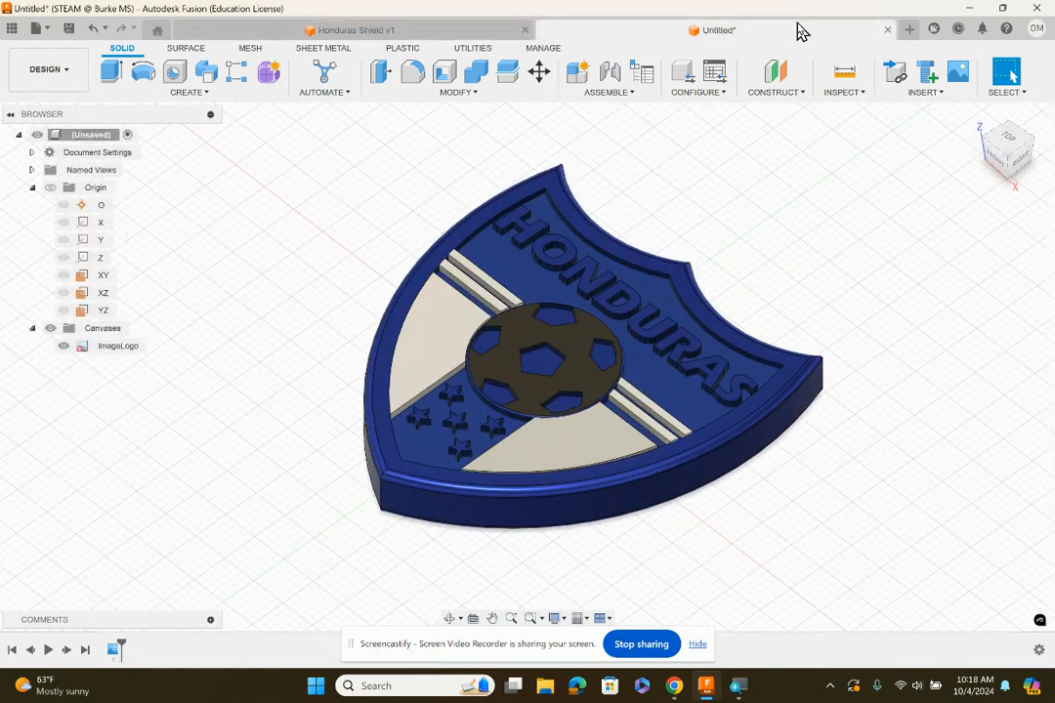
- Undo the existing logo canvas and insert the Honduras logo screenshot from the computer as a canvas on the XY plane
key("ctrl+z")
key("ctrl+z")
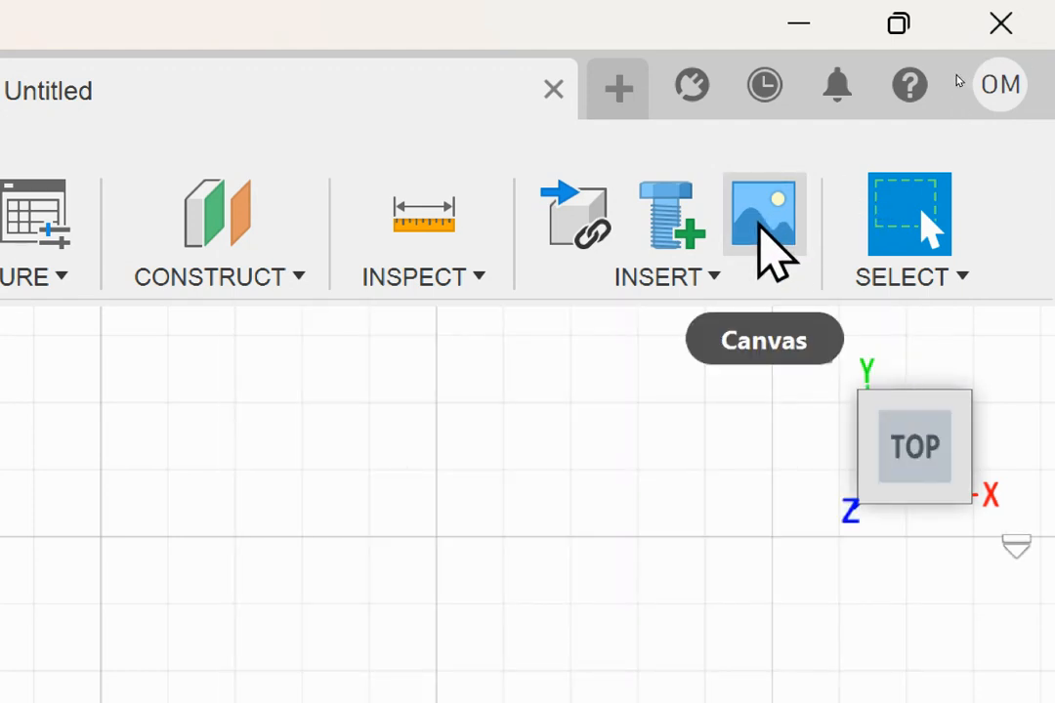
left_click(761, 223)
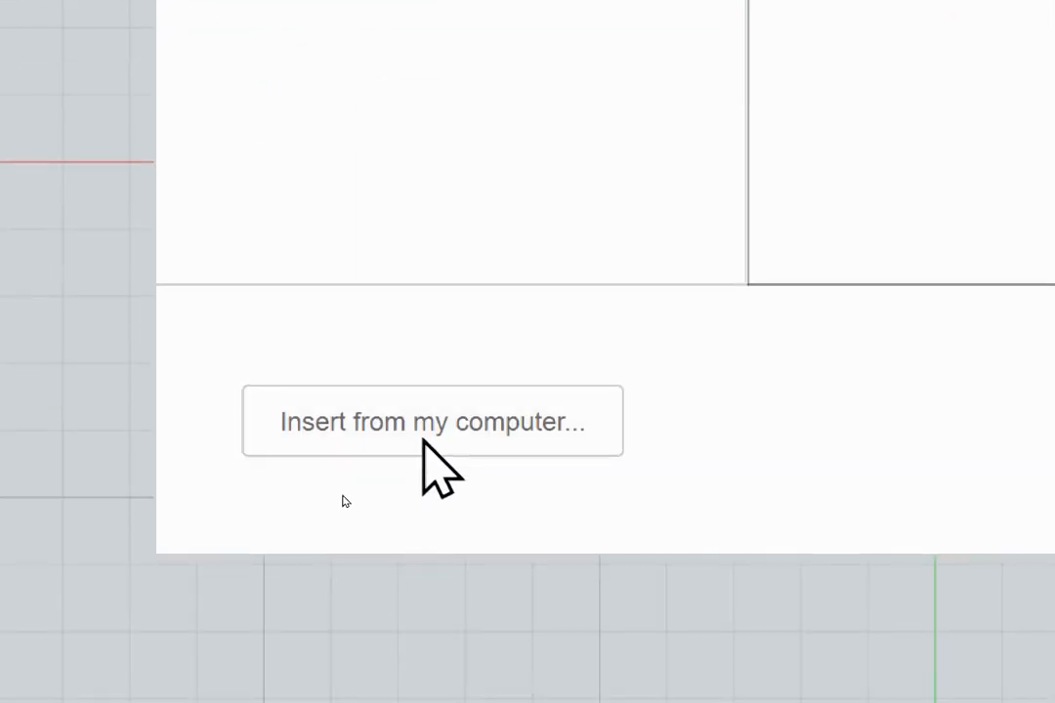
left_click(423, 442)
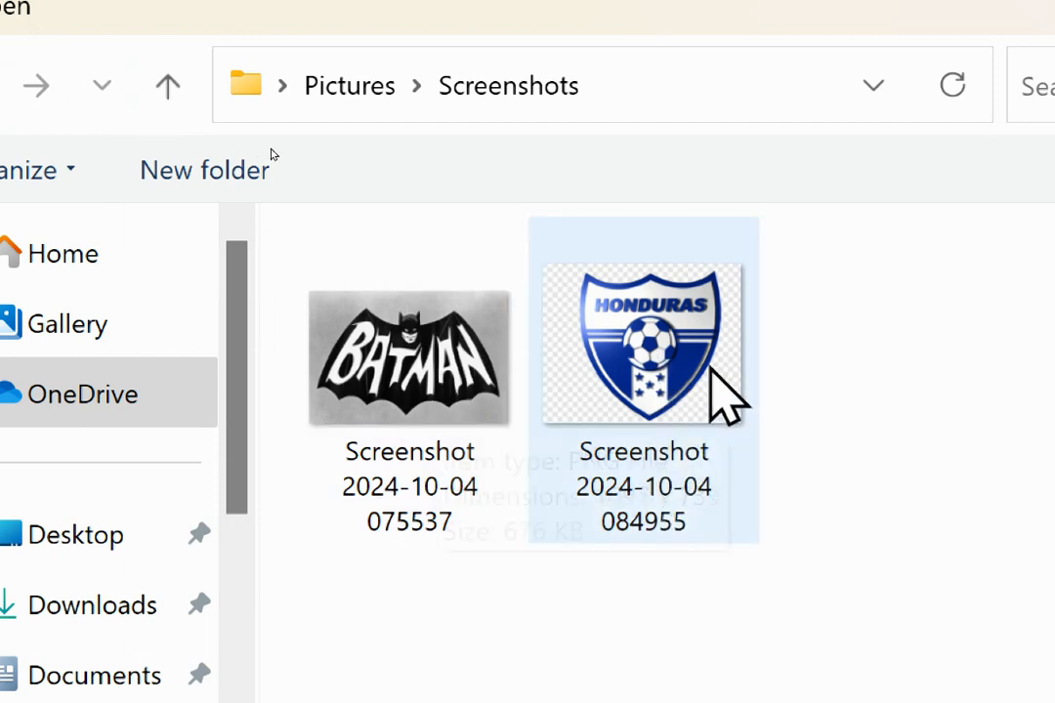
left_click(696, 369)
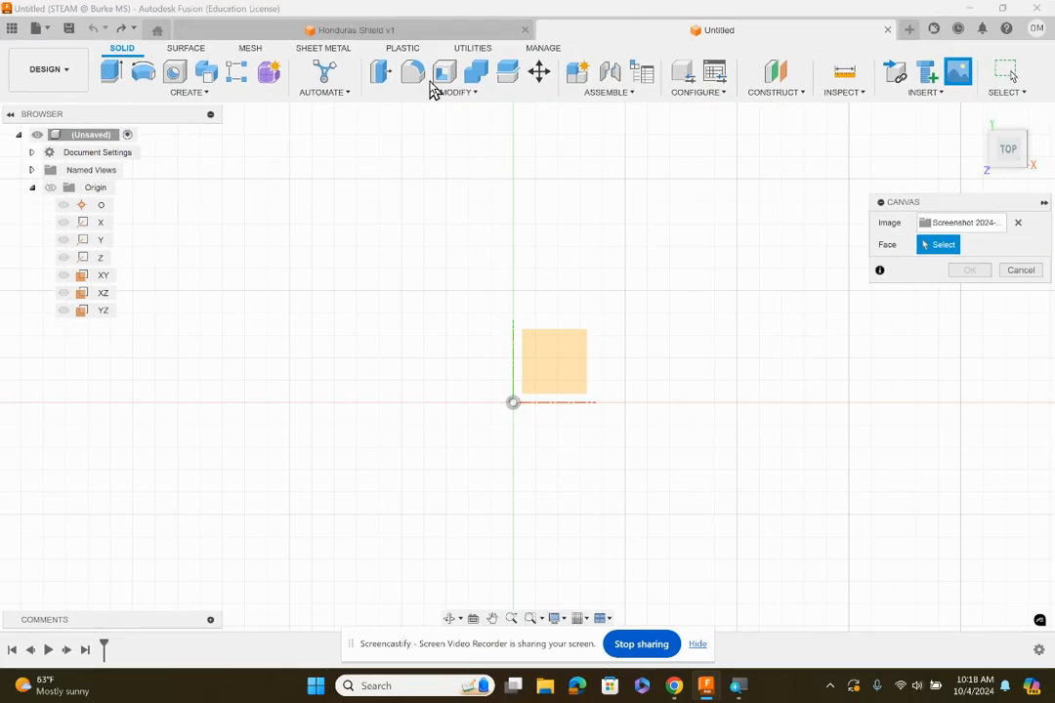
left_click(552, 364)
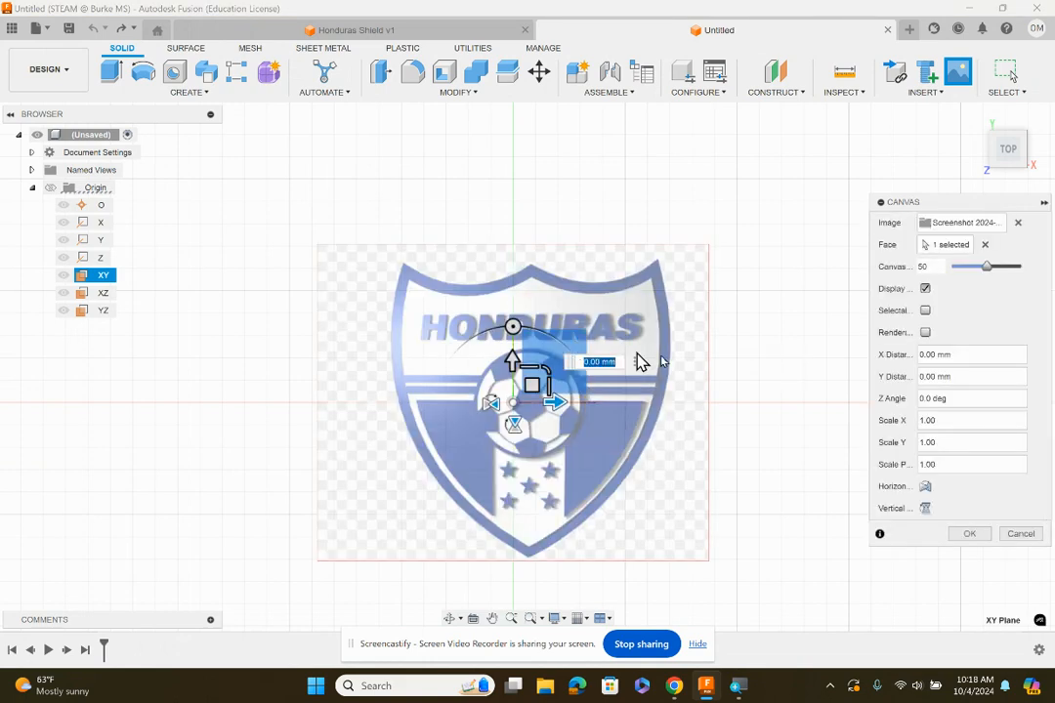
left_click(959, 535)
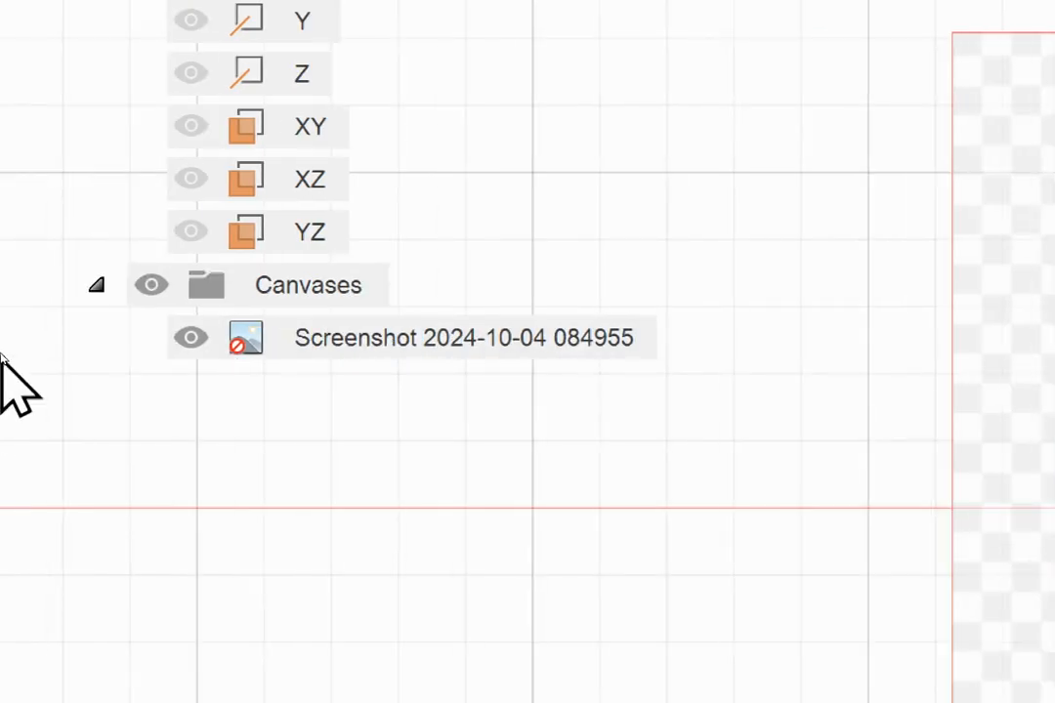
- Rename the inserted screenshot canvas as HondurasLogo
right_click(190, 337)
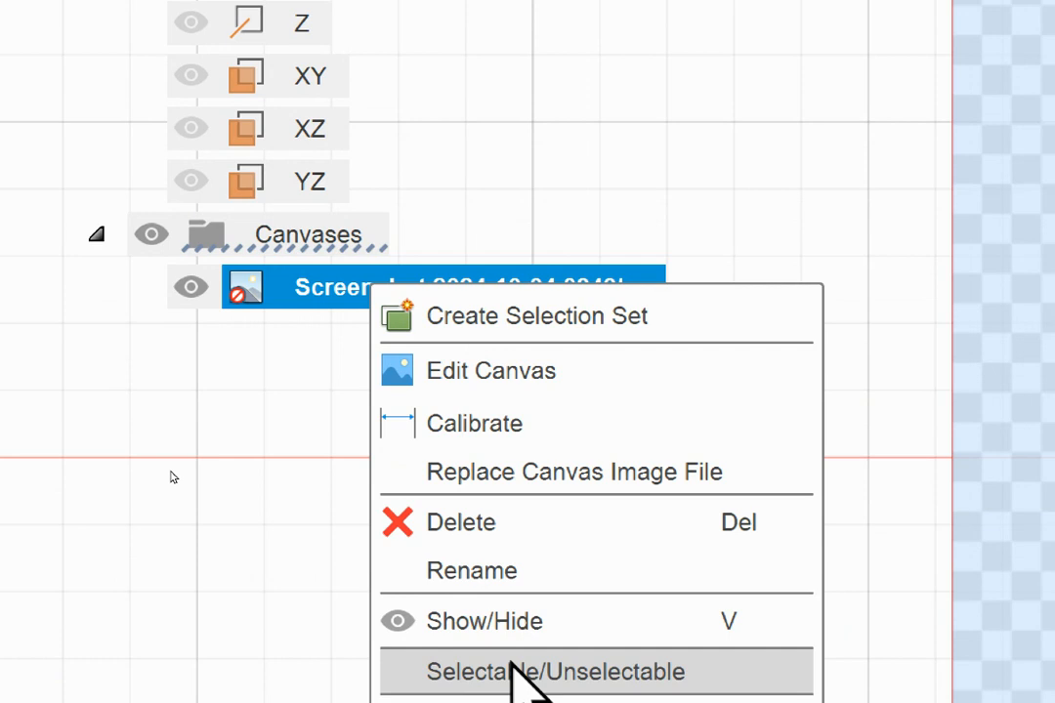
left_click(506, 573)
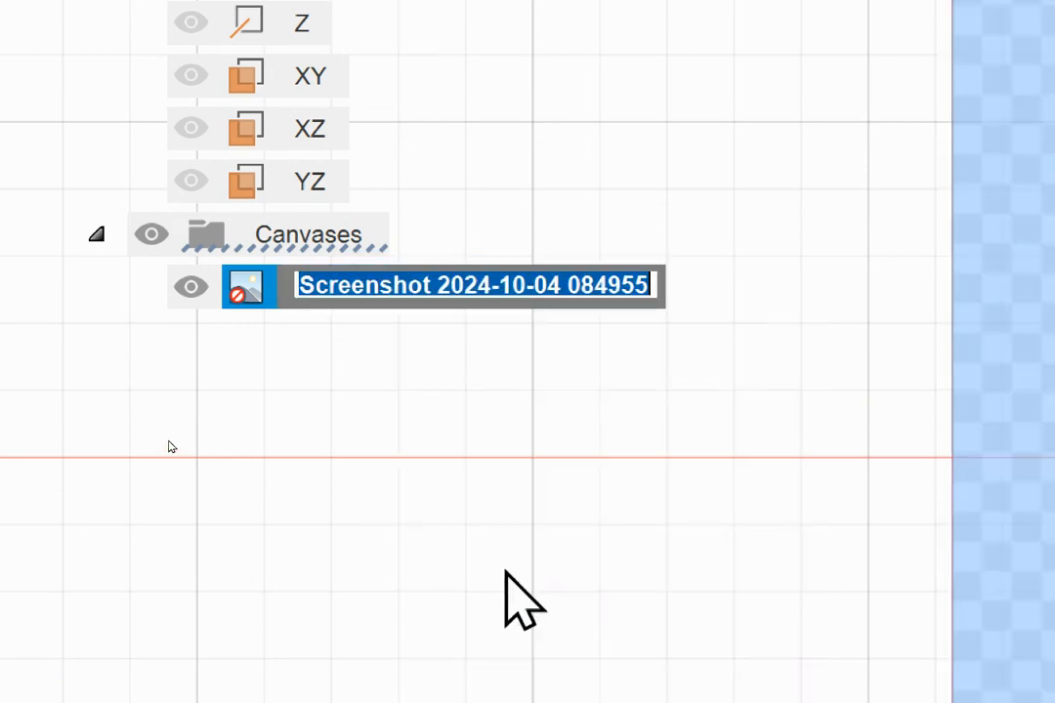
type("HondurasLogo")
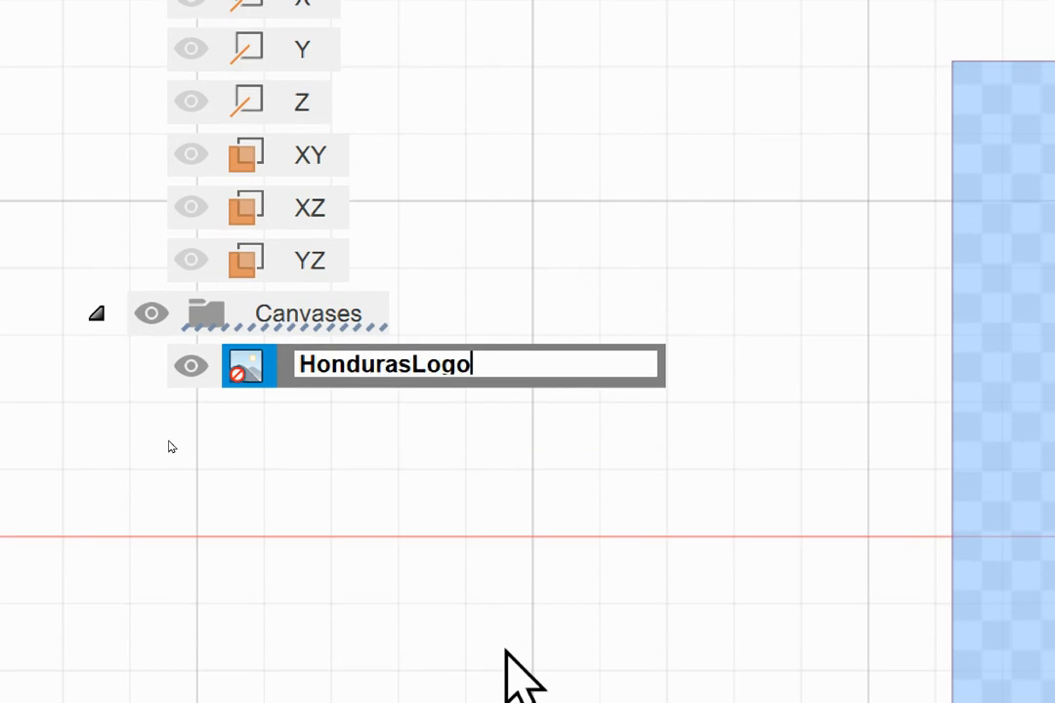
key("Return")
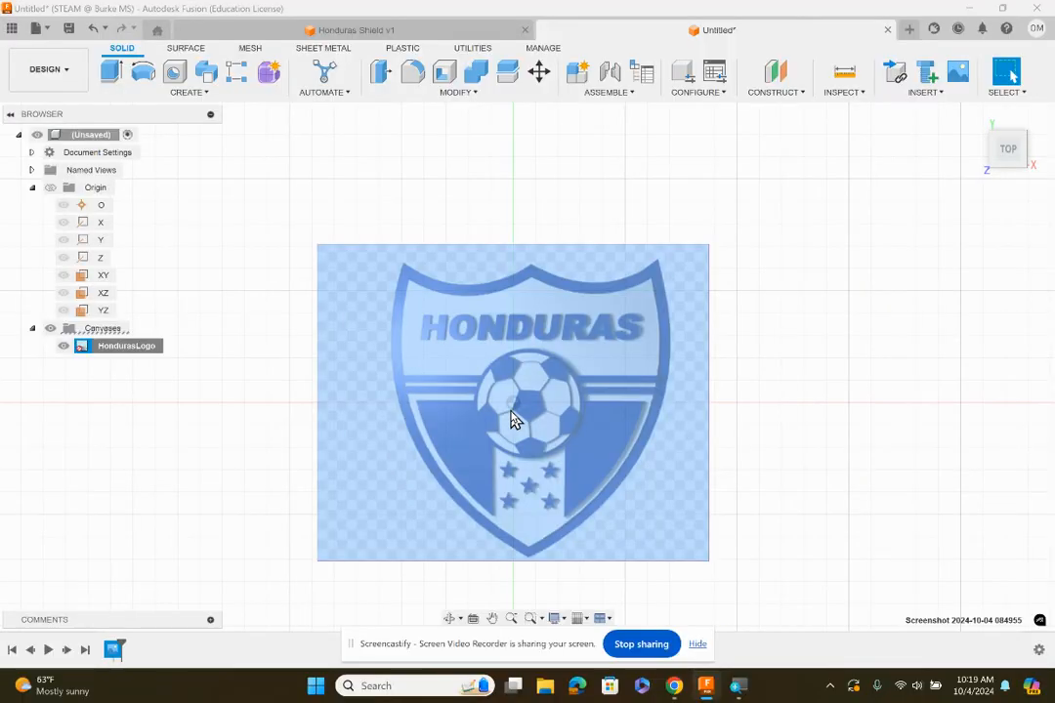
- Calibrate the HondurasLogo canvas to 50 mm between the shield's top centre peak and its bottom tip
right_click(113, 354)
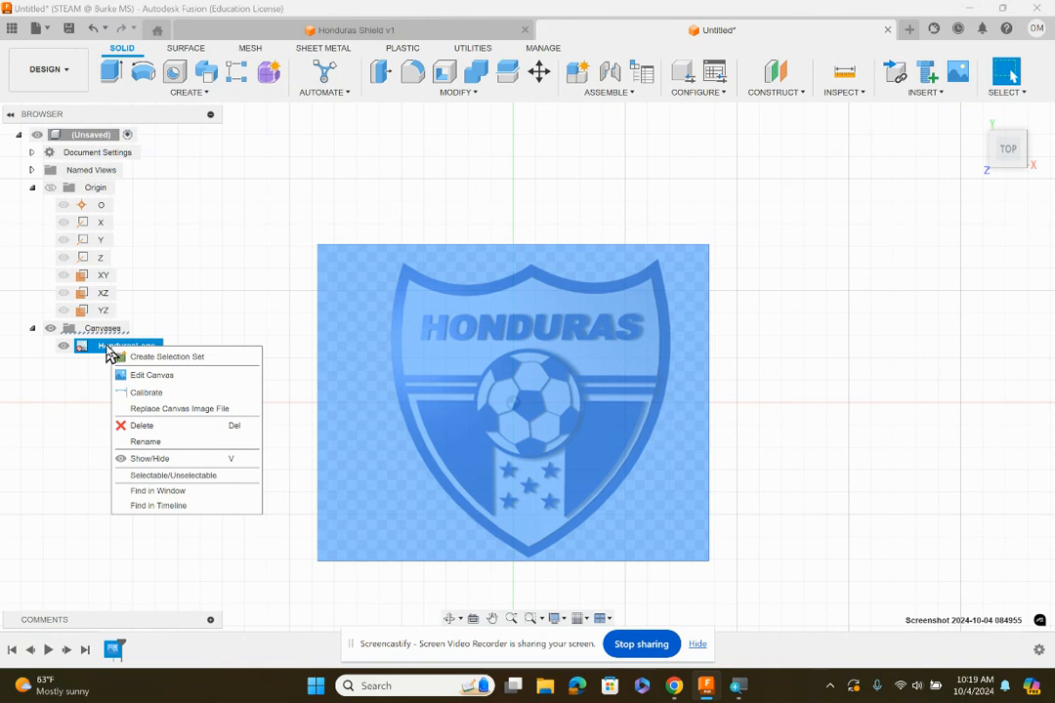
left_click(145, 392)
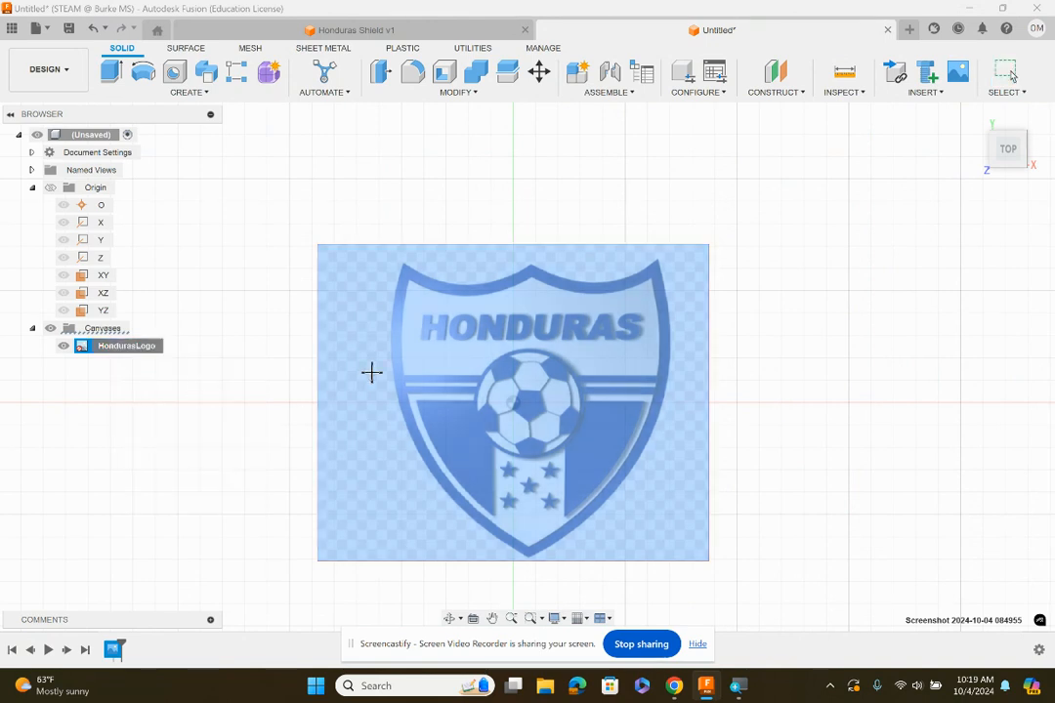
left_click(530, 265)
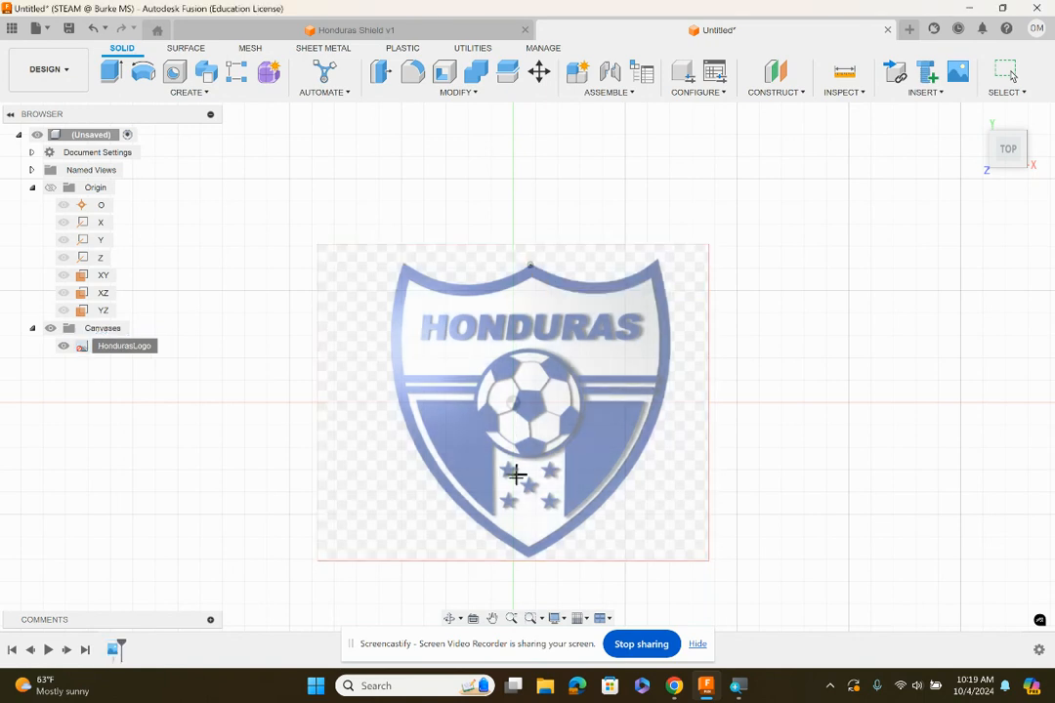
left_click(530, 555)
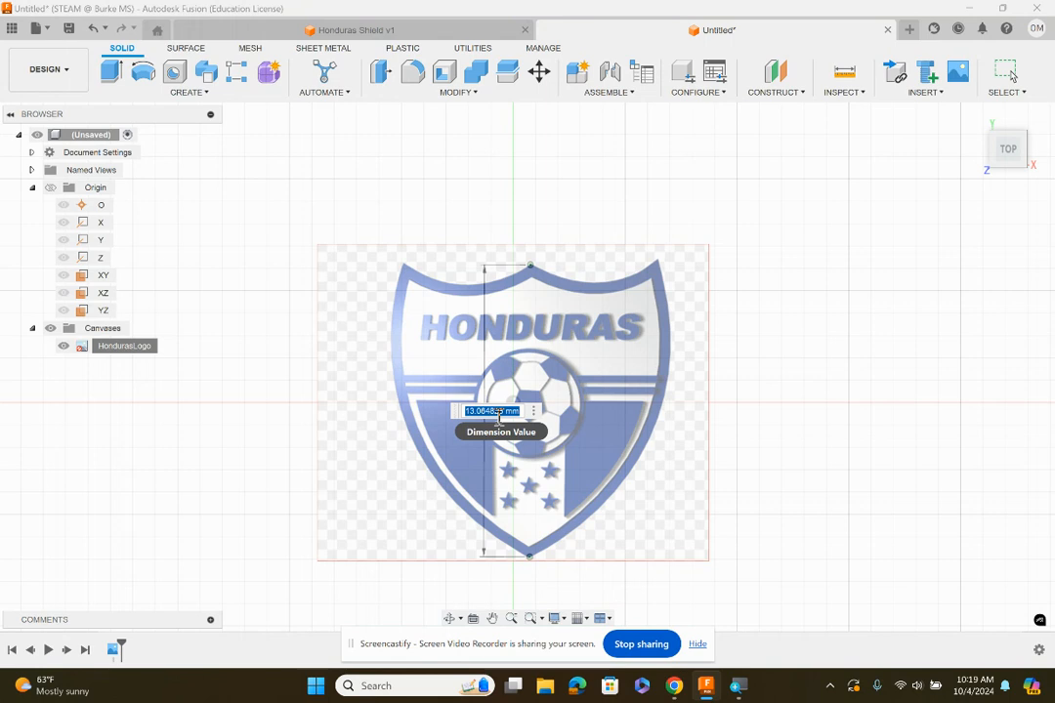
type("50")
key("Return")
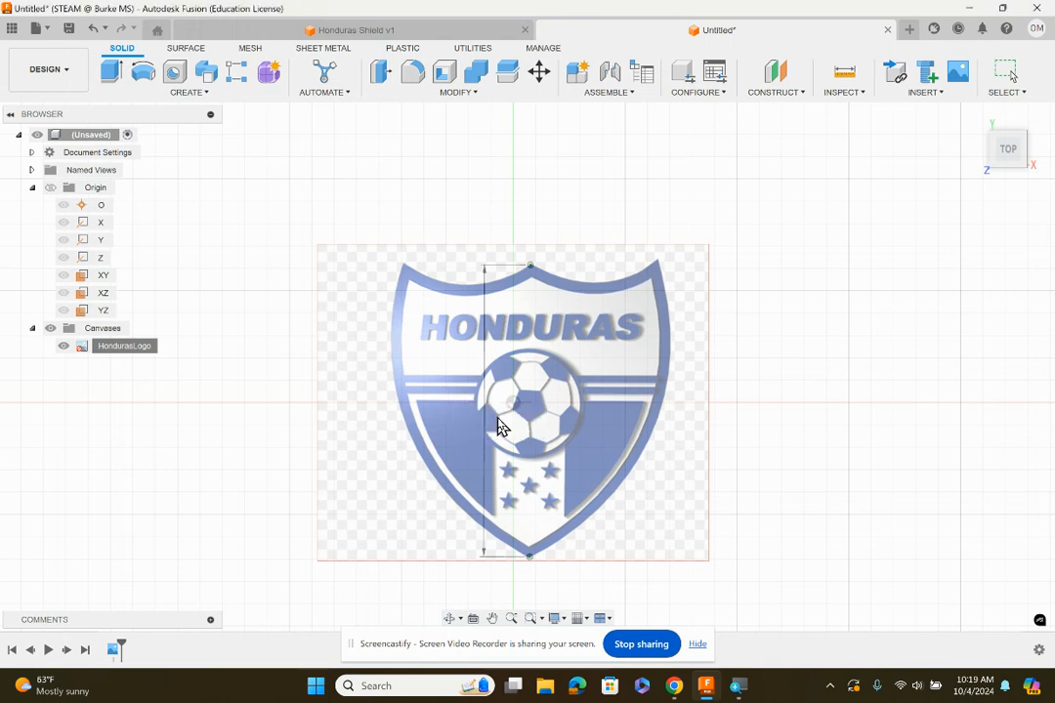
scroll(515, 415, "down", 8)
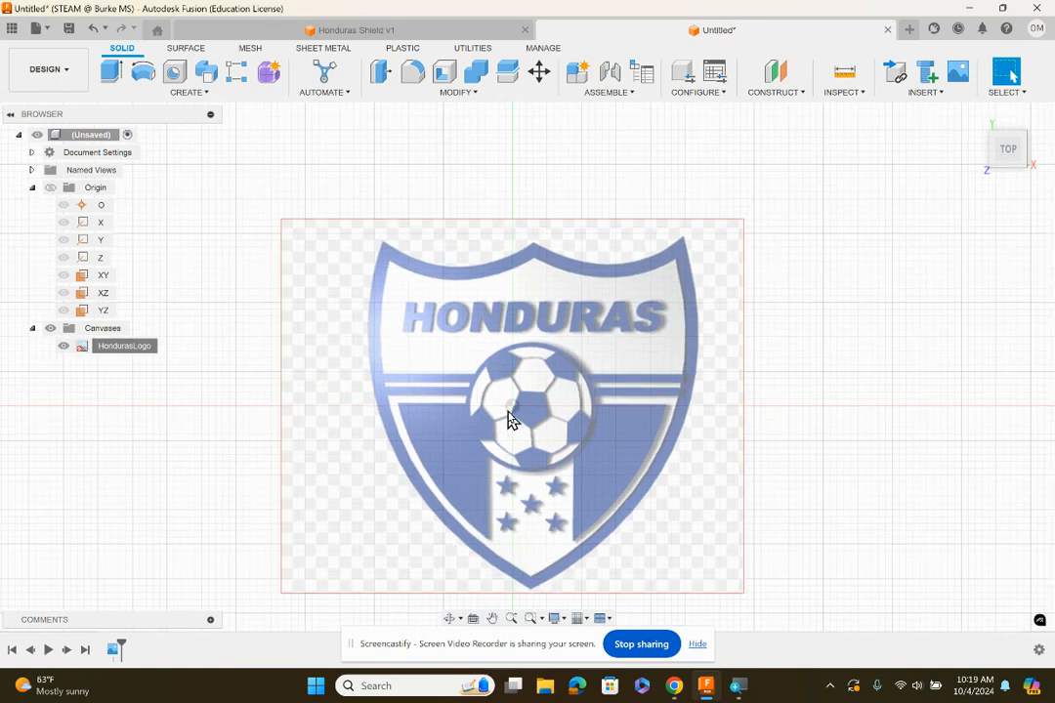
- Centre the HondurasLogo canvas's ball on the origin with X distance -2.708 mm and Y distance 0.322 mm, and set the canvas opacity to 44
right_click(133, 349)
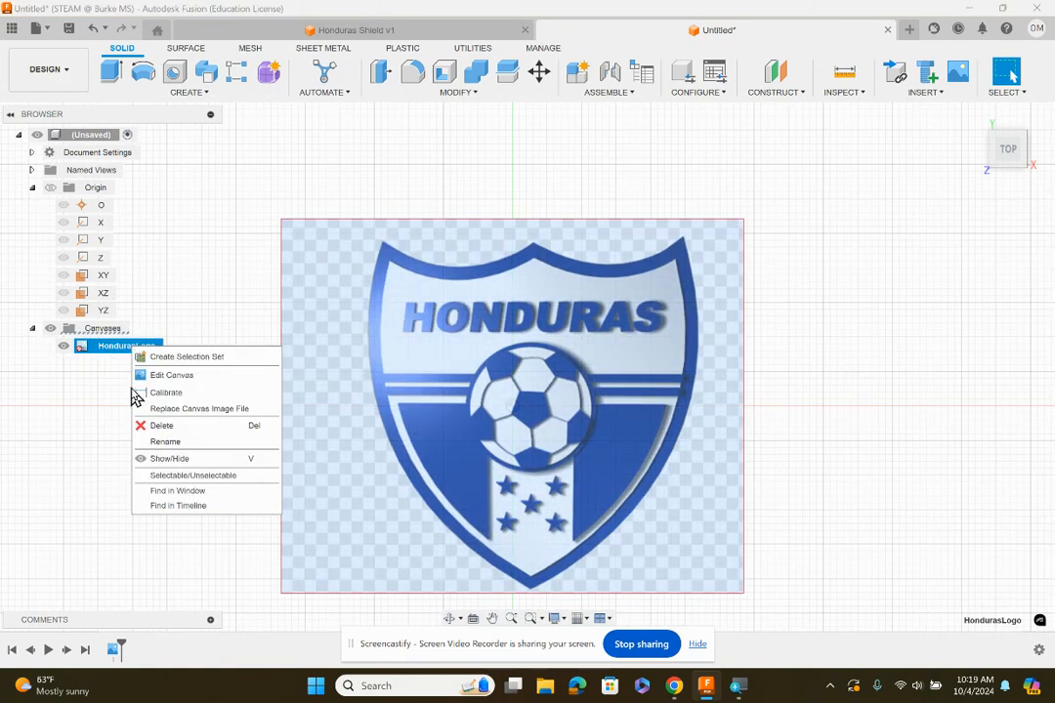
left_click(166, 376)
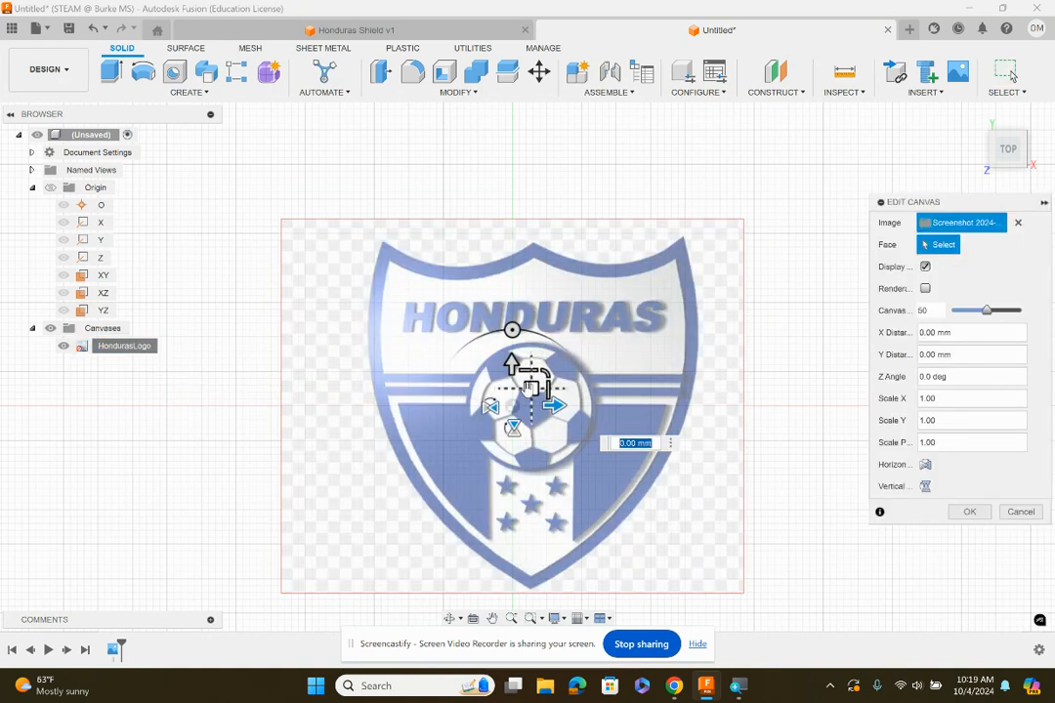
left_click_drag(530, 387, 511, 387)
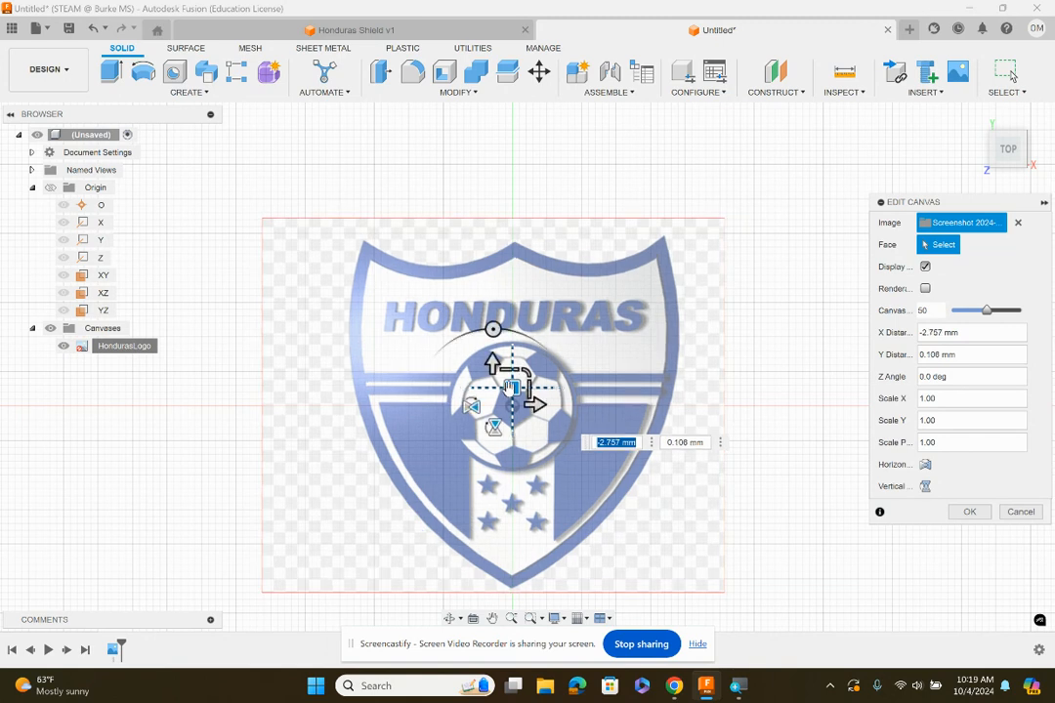
scroll(516, 425, "up", 5)
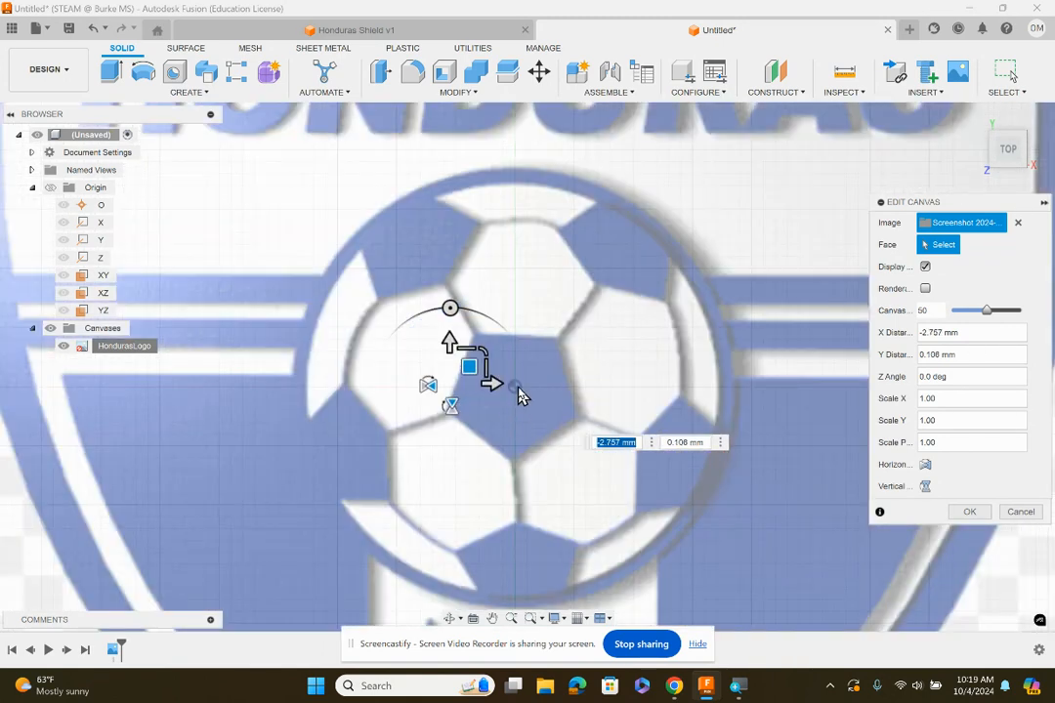
scroll(518, 398, "up", 4)
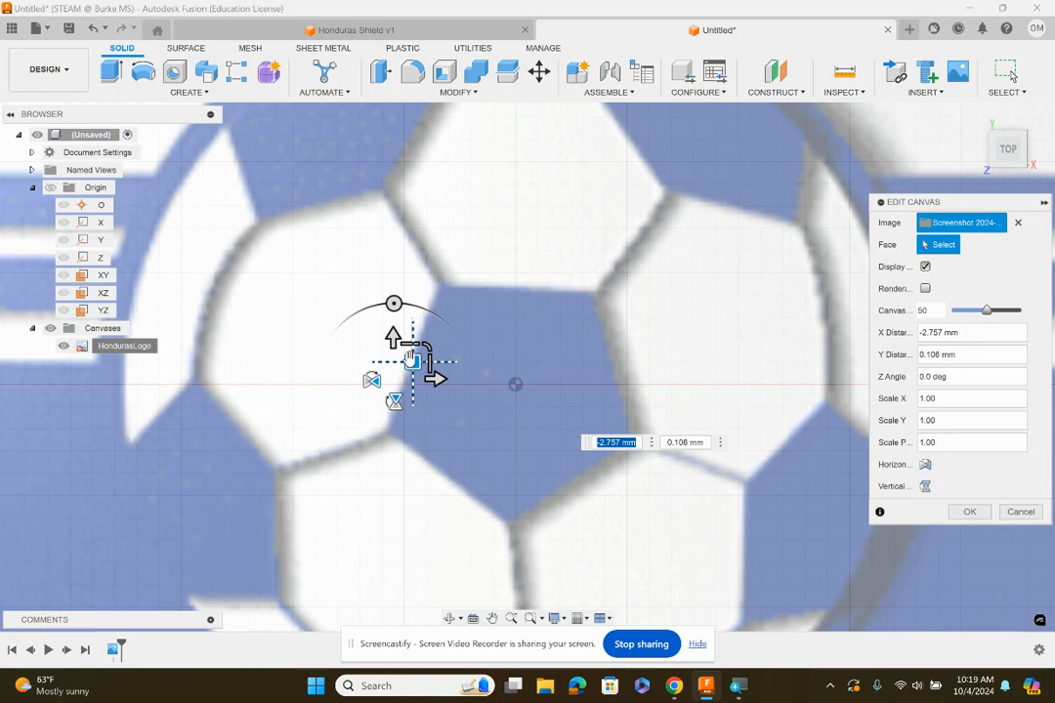
left_click_drag(412, 362, 414, 352)
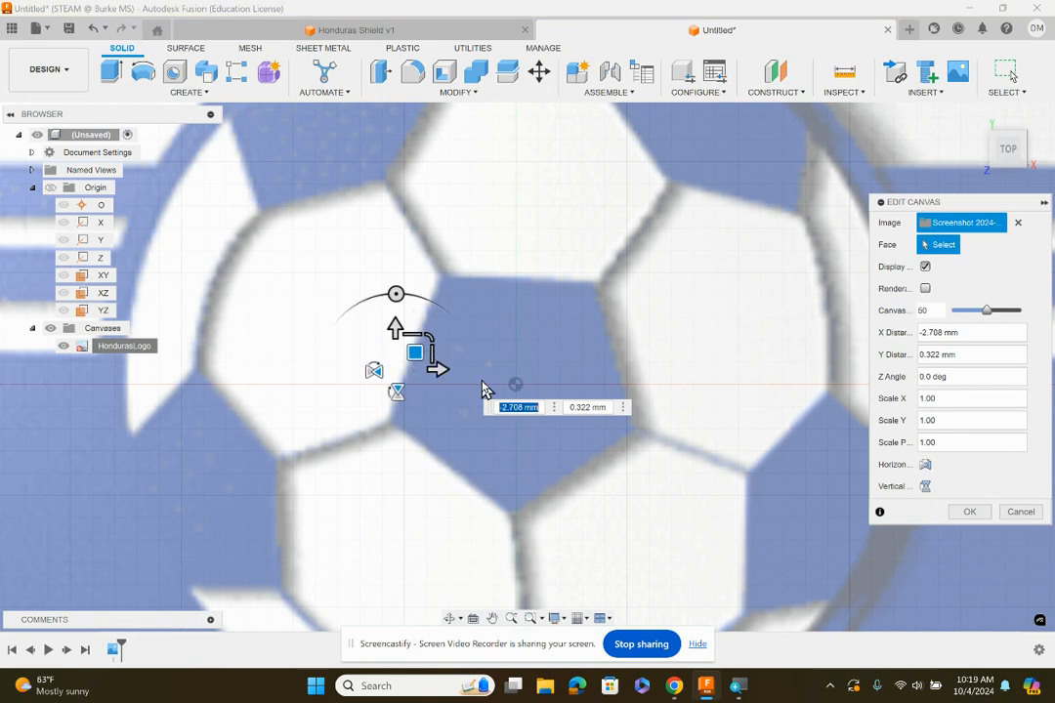
scroll(505, 398, "down", 6)
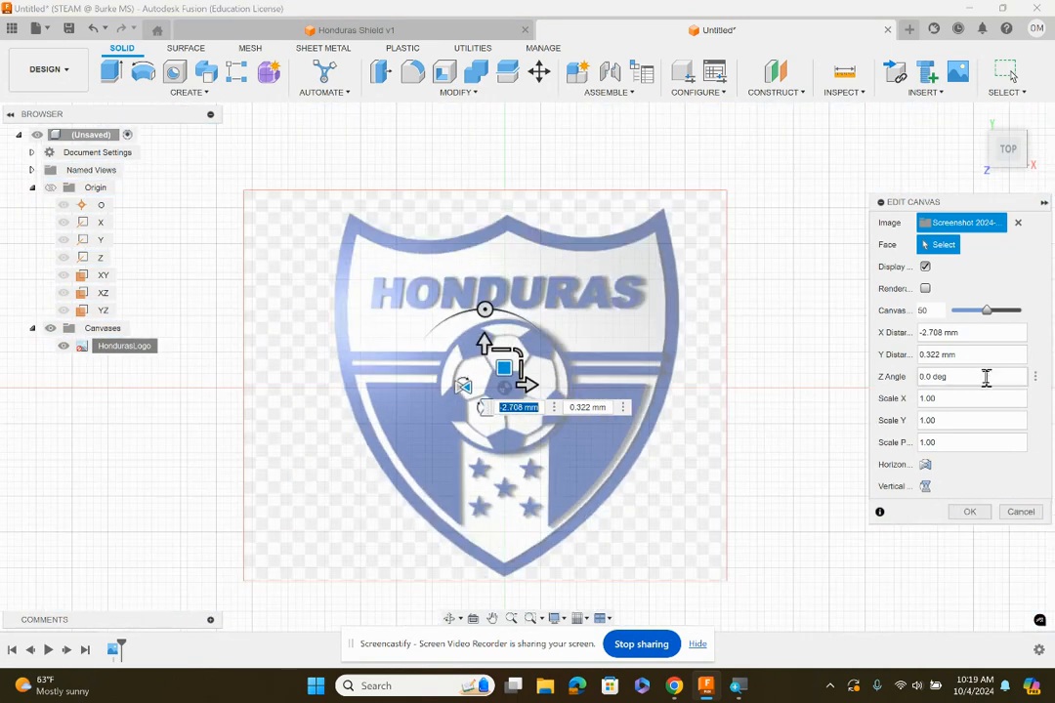
mouse_move(986, 312)
left_mouse_down()
mouse_move(965, 315)
mouse_move(986, 314)
left_mouse_up()
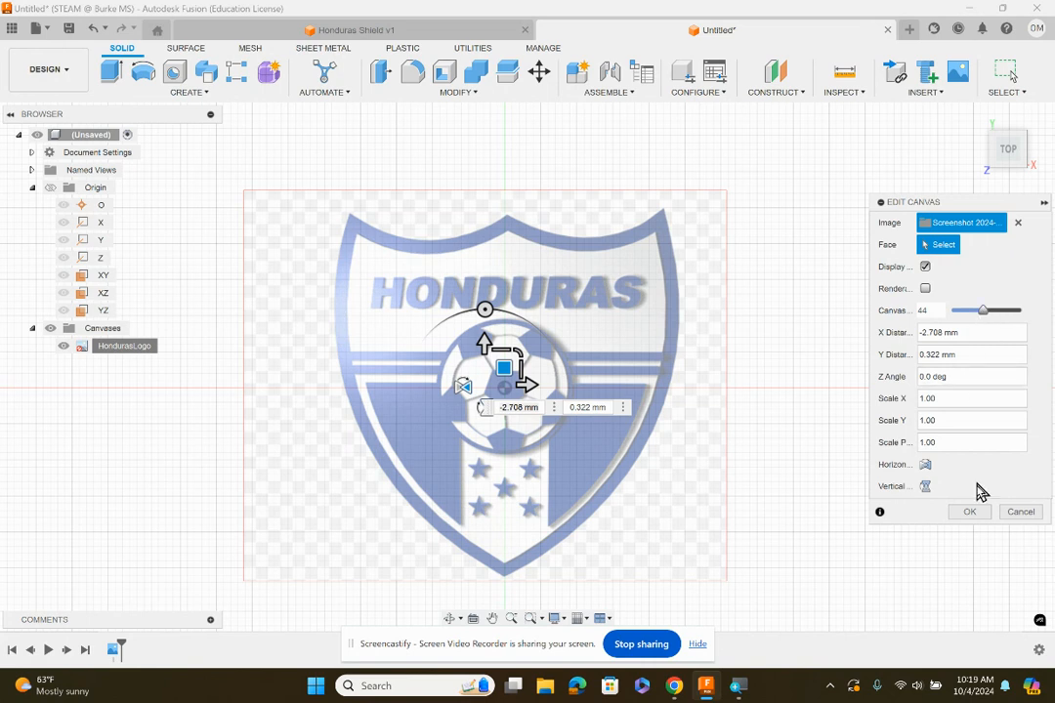
left_click(969, 512)
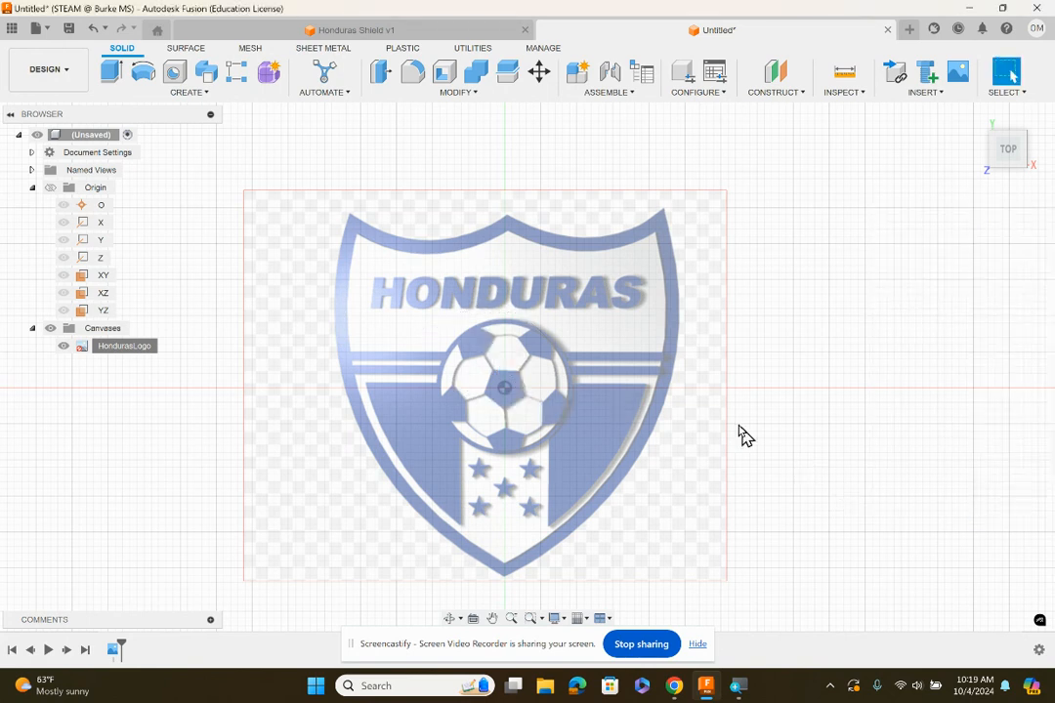
- Create a new sketch on the XY plane over the logo canvas
left_click(190, 92)
left_click(164, 124)
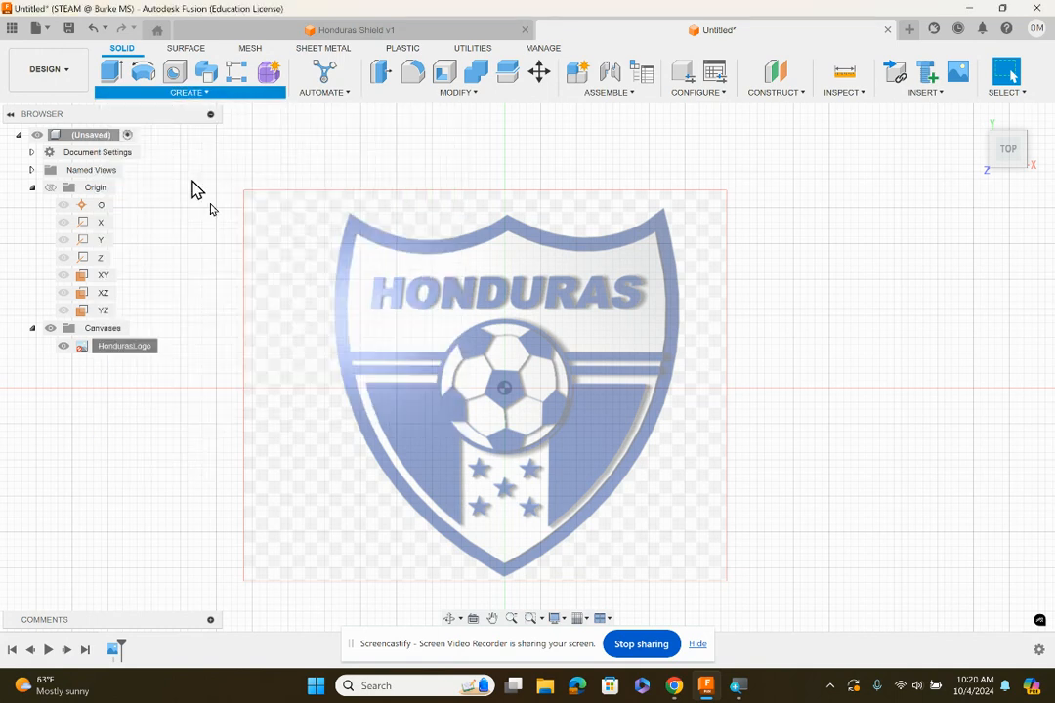
left_click(415, 344)
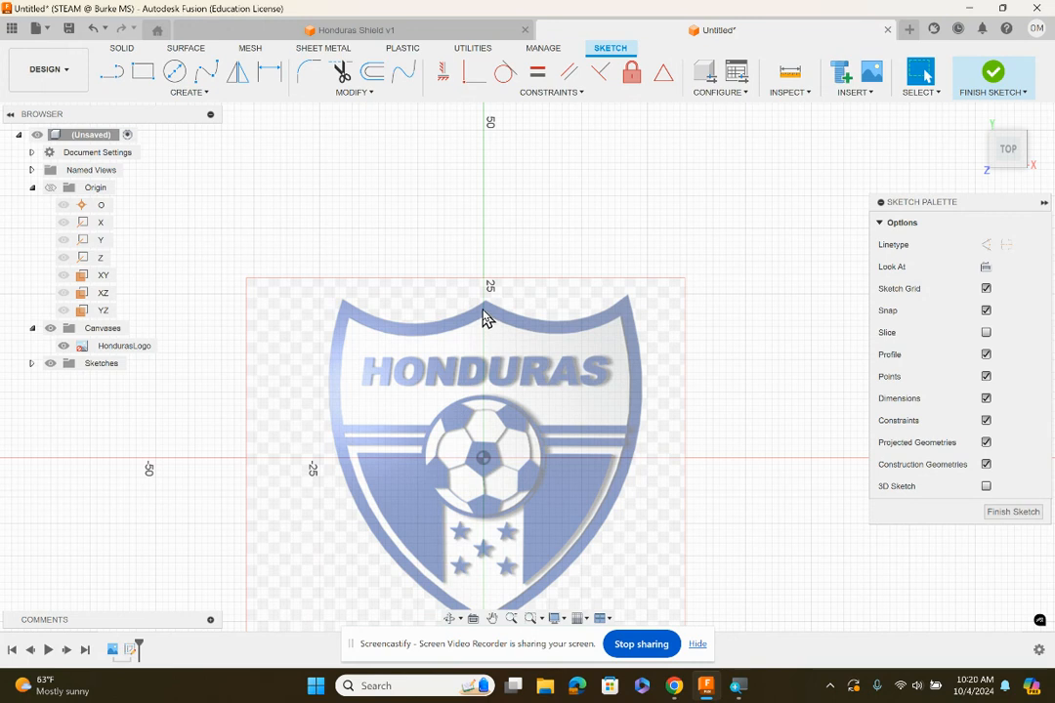
- Trace the left half of the shield's scalloped upper edge with a 3-point arc from the top centre peak to the upper-left corner
left_click(193, 94)
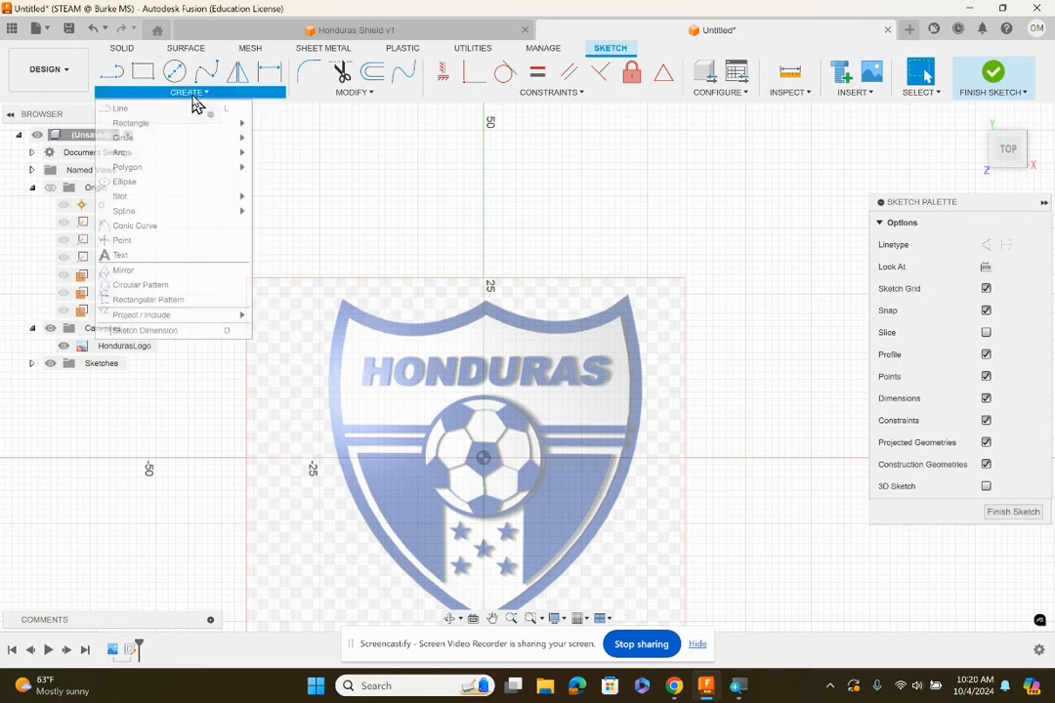
mouse_move(232, 156)
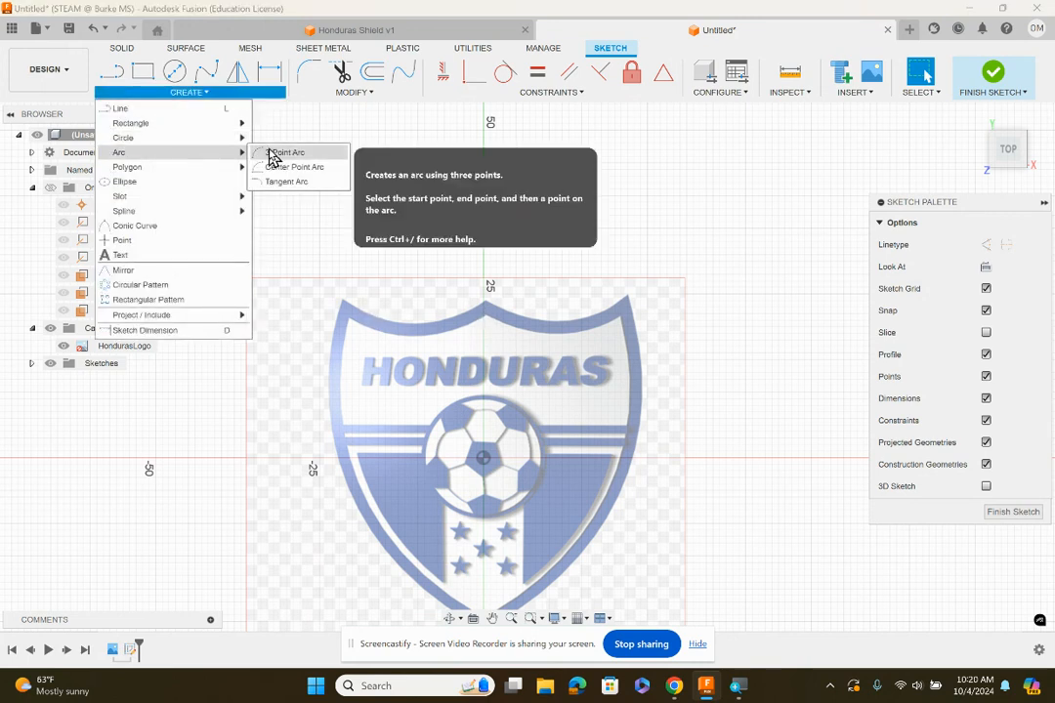
left_click(279, 153)
scroll(407, 275, "down", 2)
scroll(404, 277, "up", 5)
left_click(435, 350)
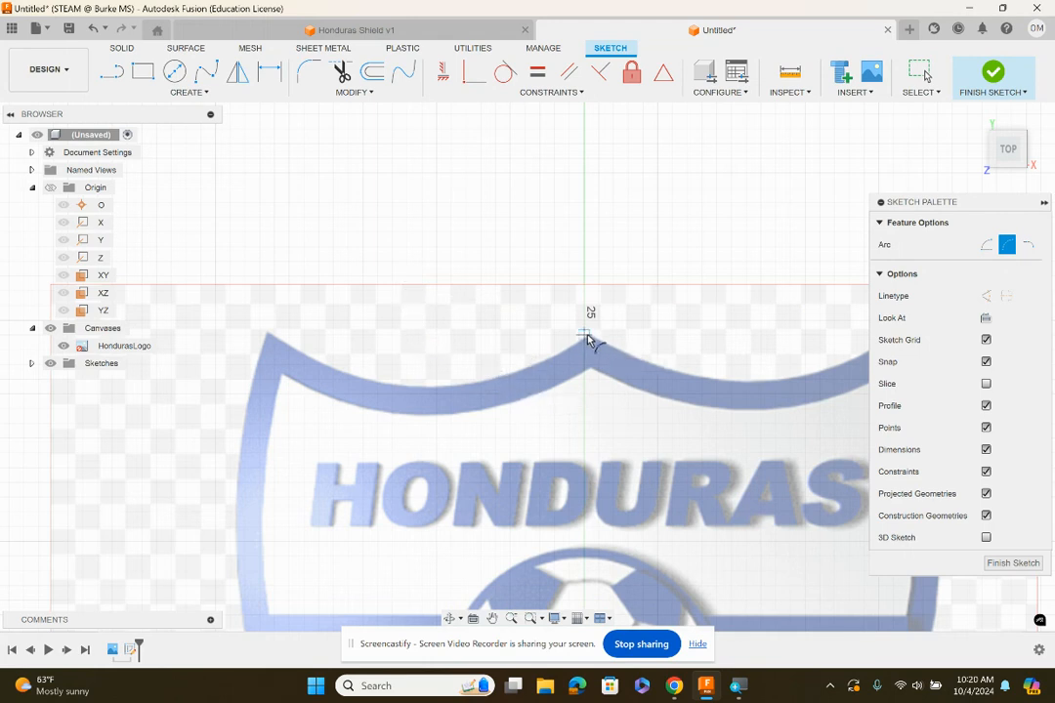
scroll(588, 339, "up", 1)
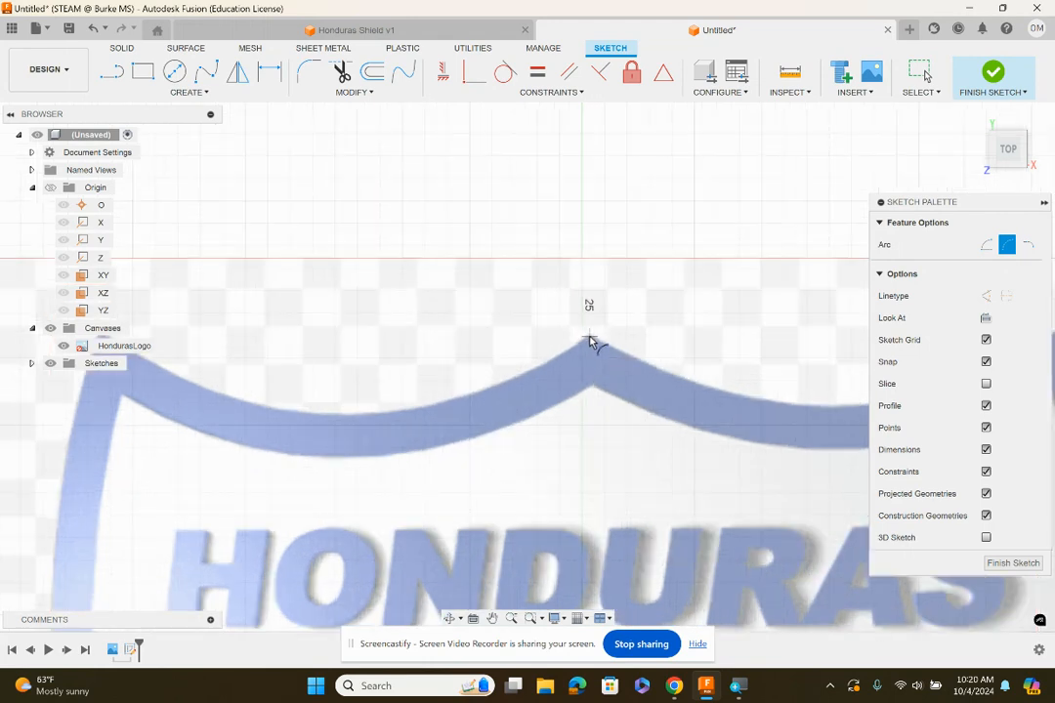
middle_click_drag(224, 405, 439, 407)
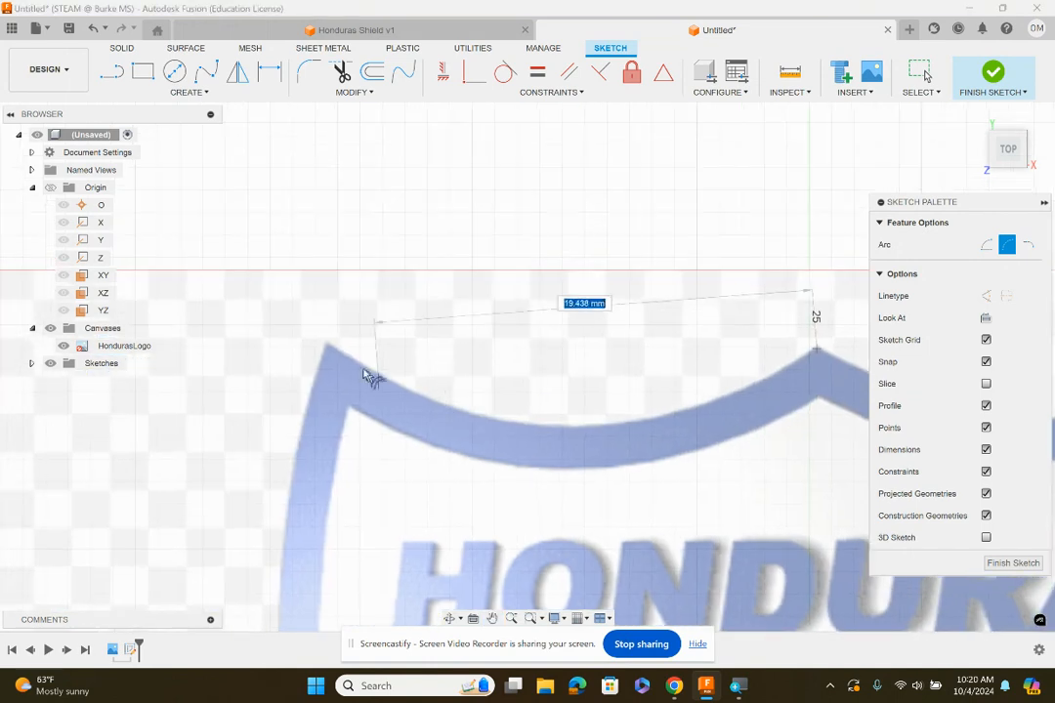
left_click(328, 349)
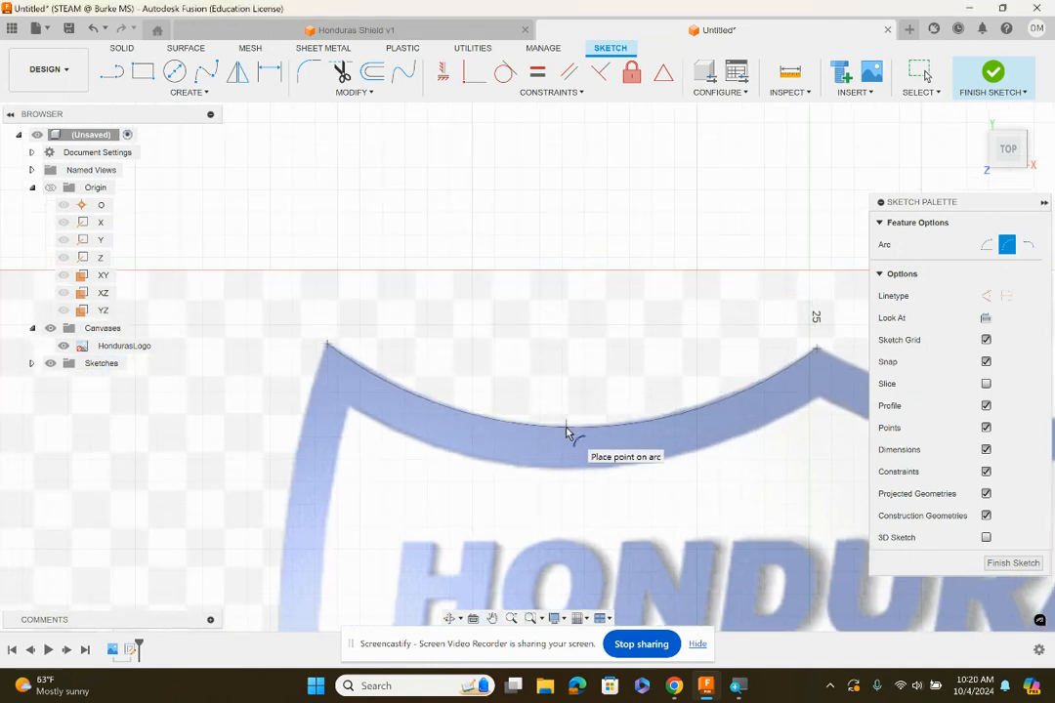
left_click(565, 431)
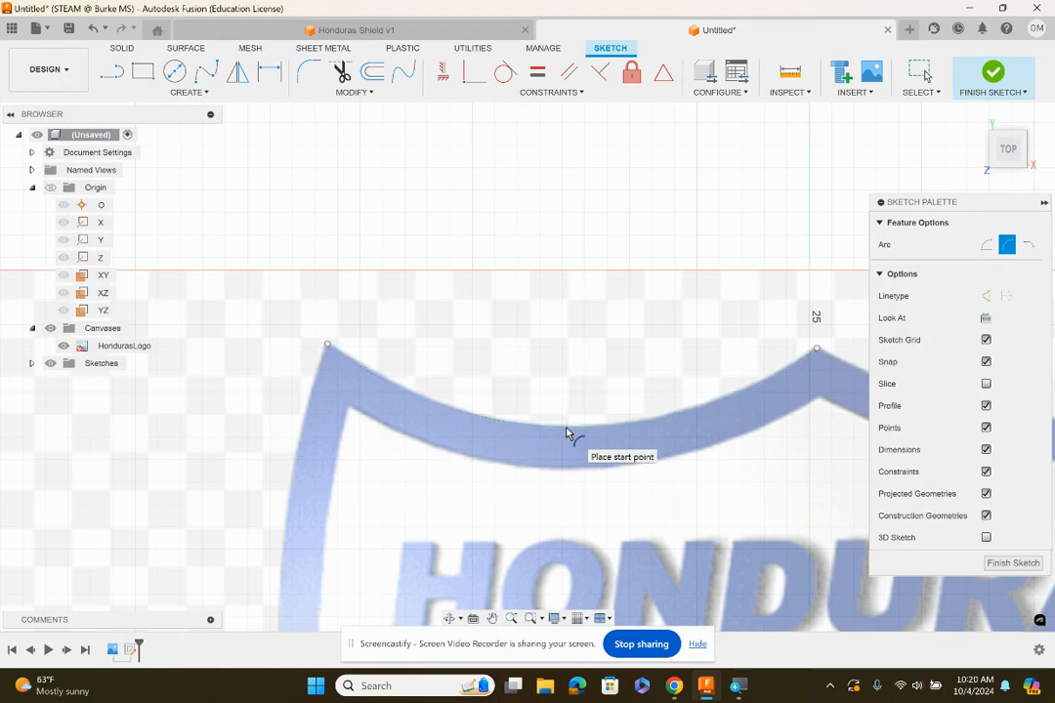
- Trace the shield's left side with a 3-point arc from the upper-left corner to the bottom tip, matching the outer edge
mouse_move(354, 491)
middle_mouse_down()
mouse_move(369, 329)
mouse_move(395, 274)
mouse_move(416, 339)
middle_mouse_up()
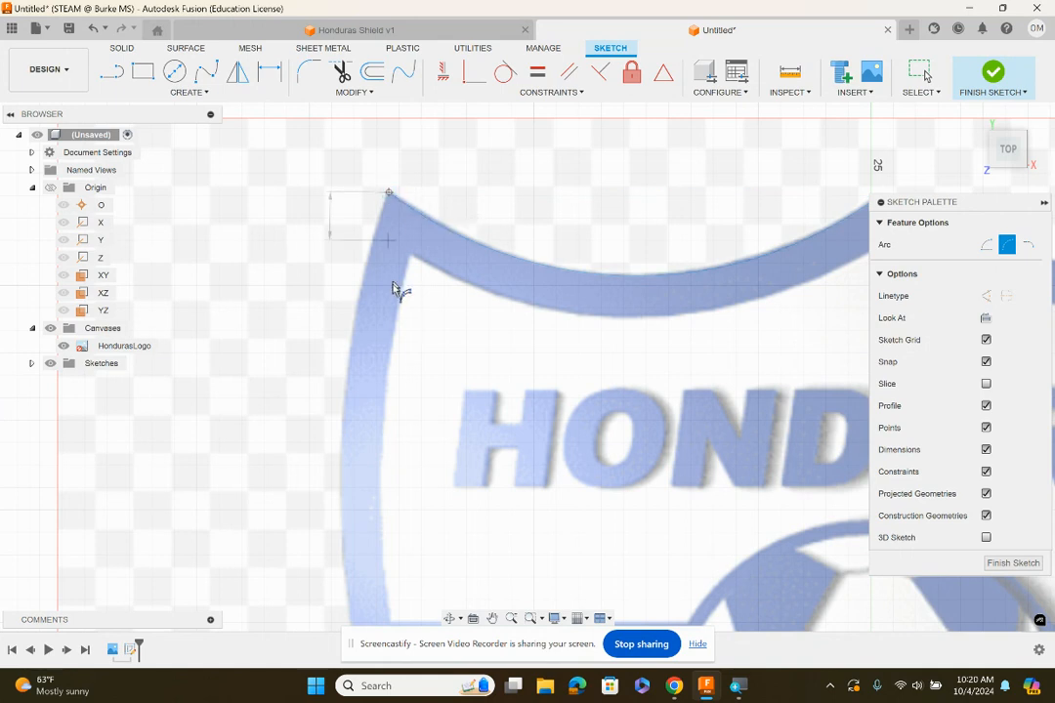
scroll(405, 485, "down", 4)
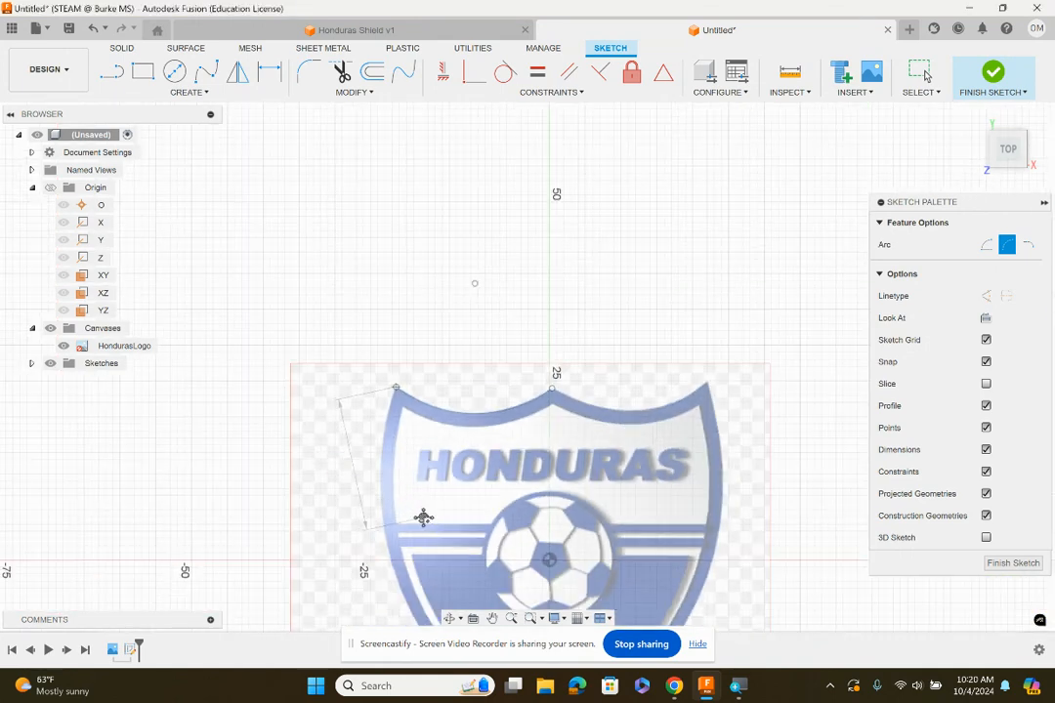
middle_click_drag(423, 518, 476, 200)
scroll(561, 305, "down", 1)
scroll(605, 420, "up", 4)
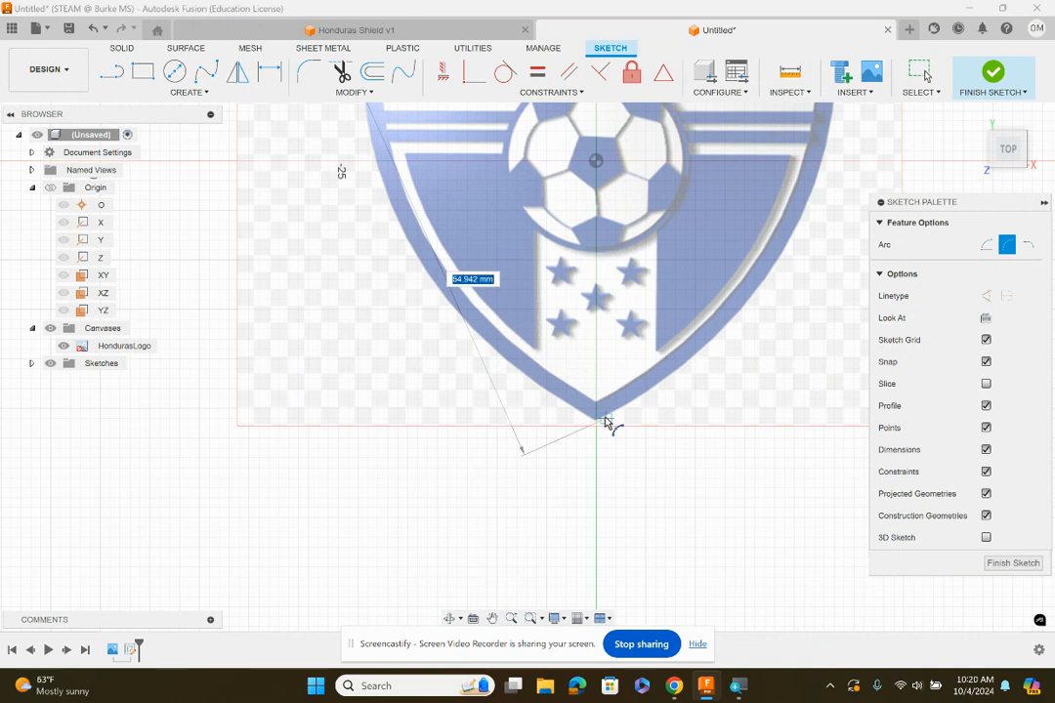
scroll(604, 422, "up", 5)
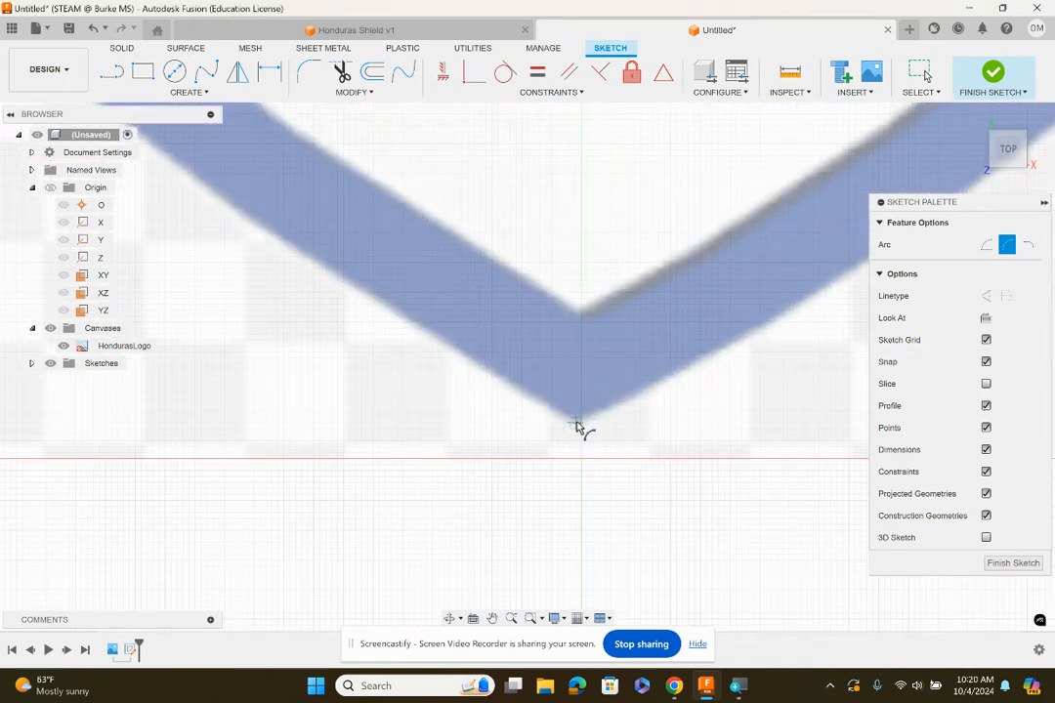
left_click(576, 427)
scroll(418, 317, "down", 3)
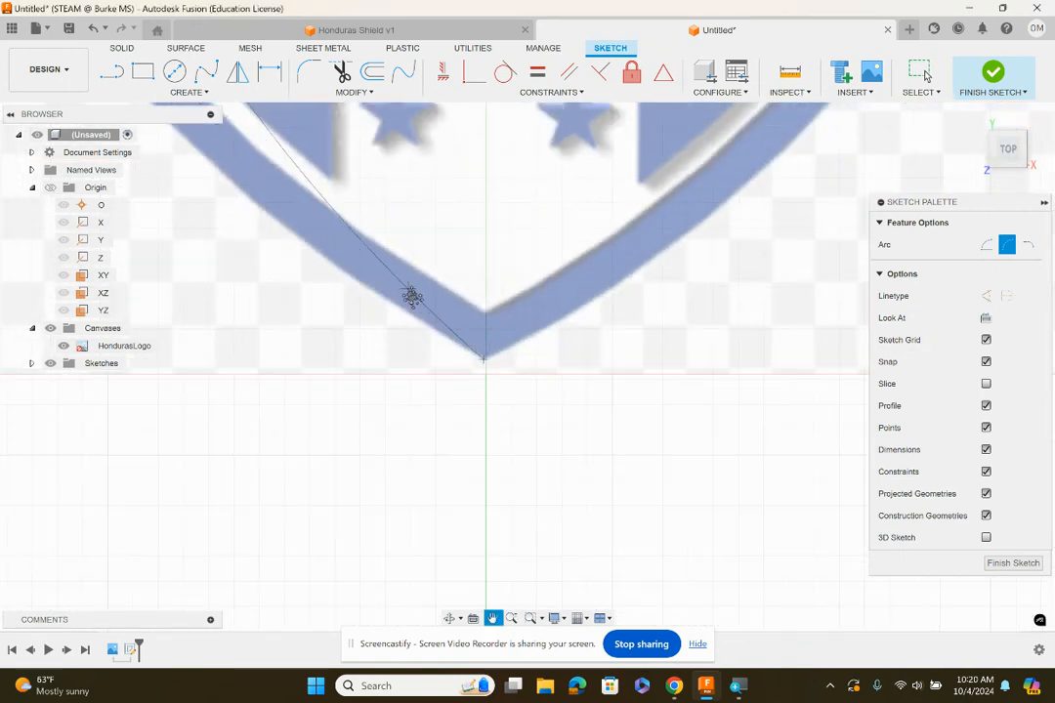
middle_click_drag(411, 296, 612, 560)
middle_click_drag(398, 372, 464, 467)
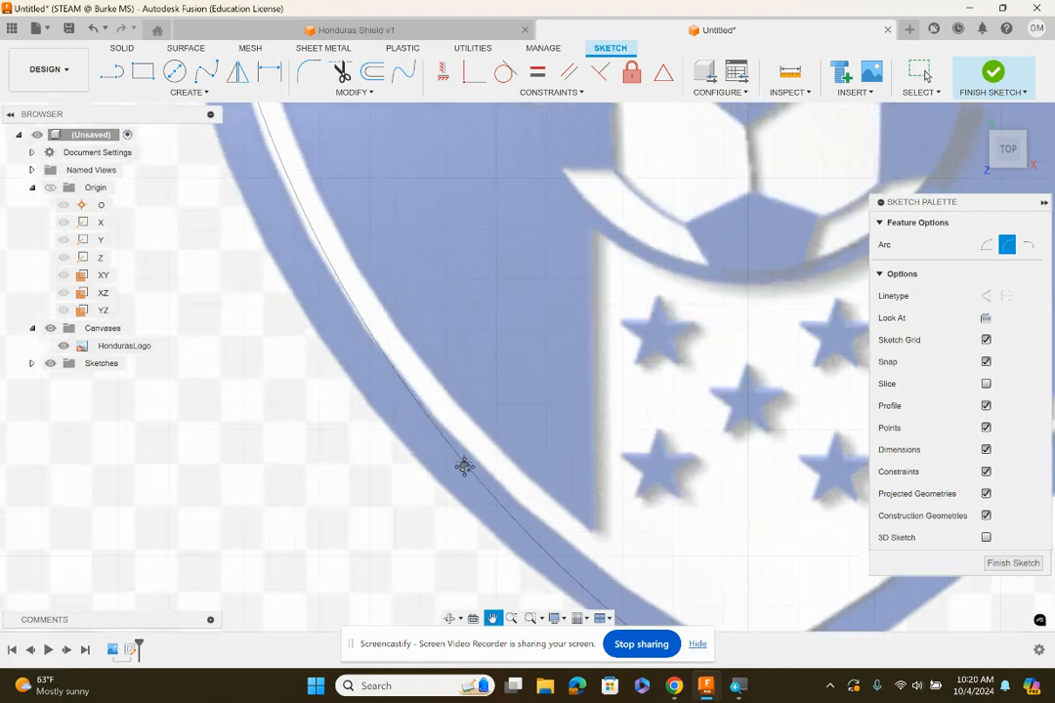
scroll(373, 431, "down", 1)
scroll(365, 383, "down", 2)
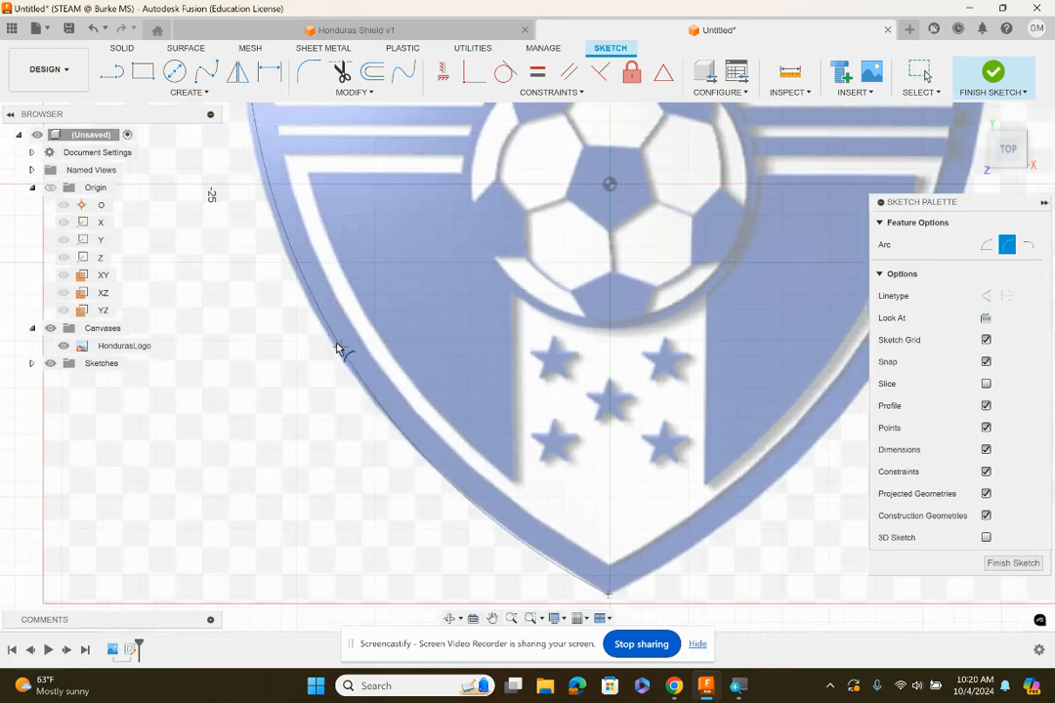
middle_click_drag(313, 322, 346, 502)
scroll(345, 497, "down", 1)
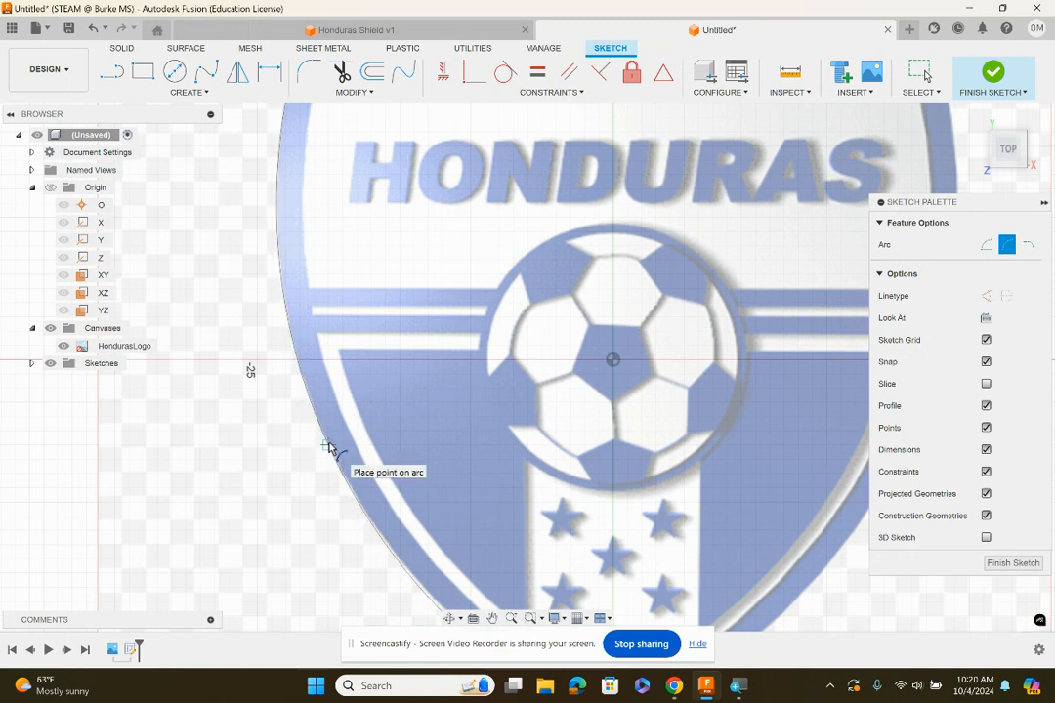
middle_click_drag(328, 447, 315, 352)
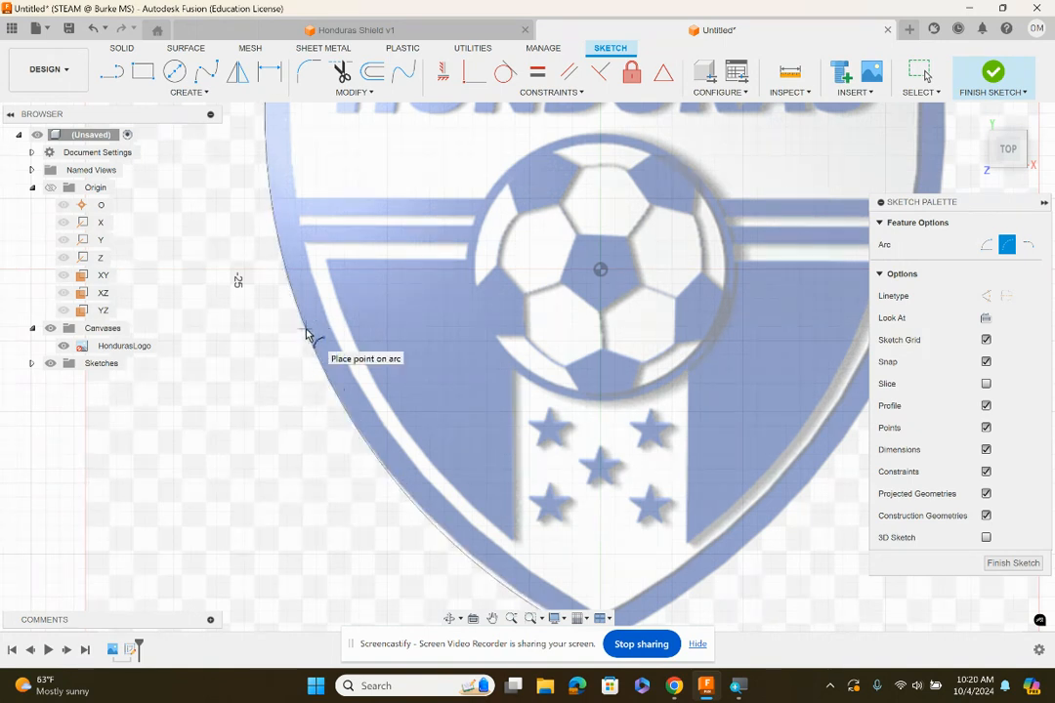
middle_click_drag(309, 322, 311, 457)
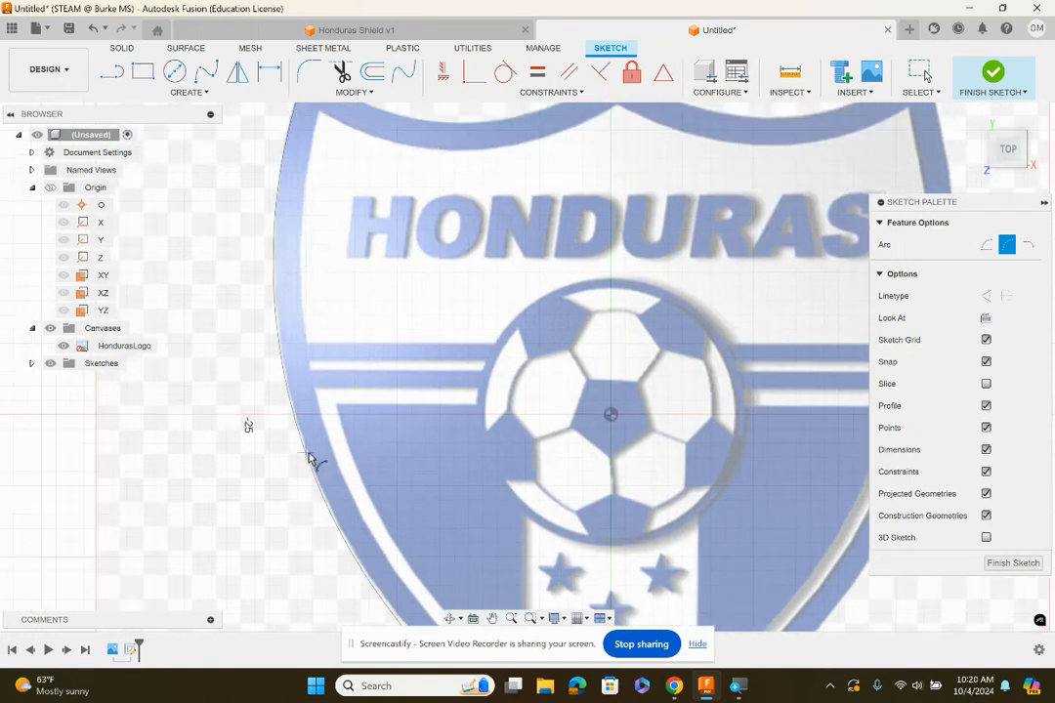
middle_click_drag(361, 549, 321, 417)
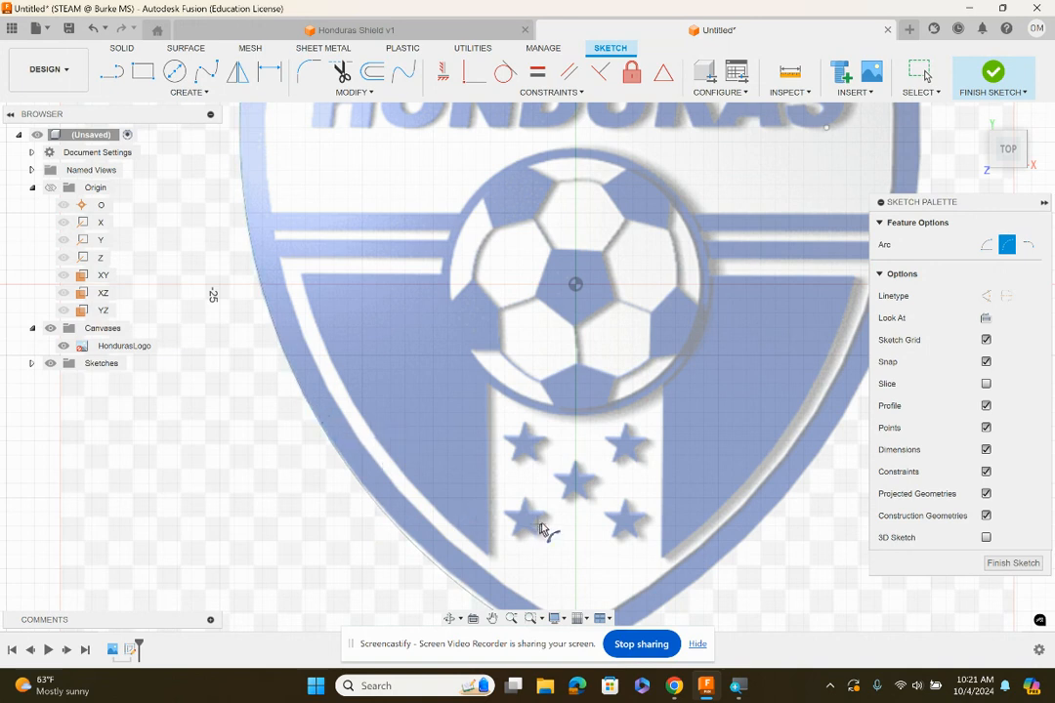
- Trace the shield's right side with a 3-point arc from the bottom tip to the upper-right corner along the outer edge
mouse_move(543, 530)
middle_mouse_down()
mouse_move(459, 334)
mouse_move(408, 367)
middle_mouse_up()
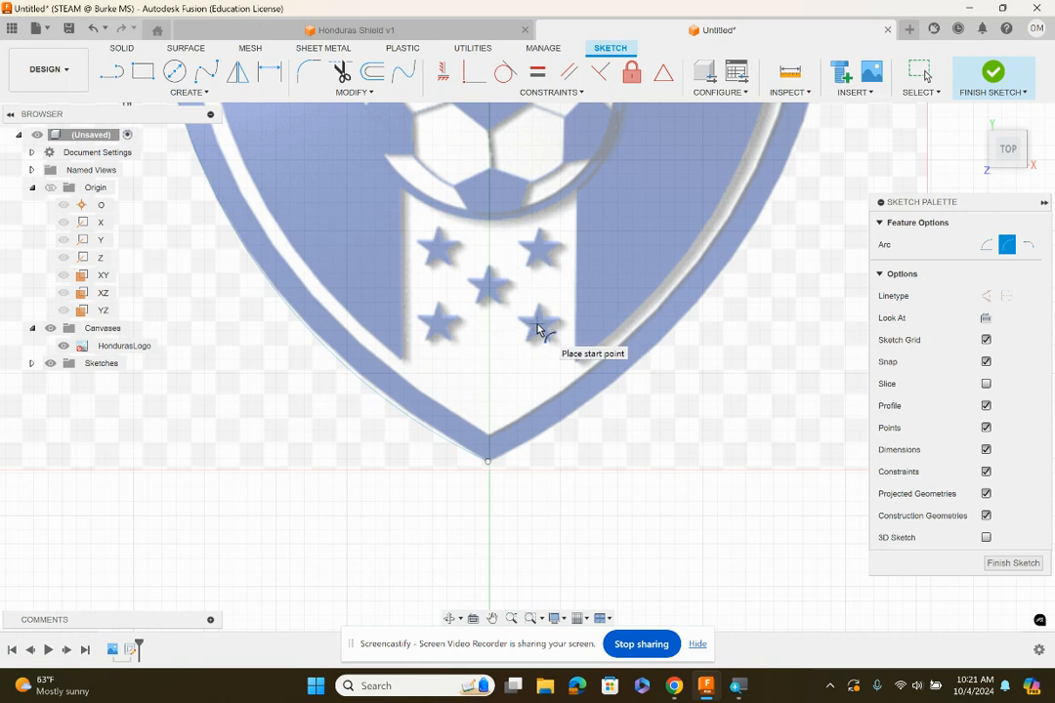
scroll(536, 336, "down", 3)
mouse_move(572, 293)
middle_mouse_down()
mouse_move(471, 362)
mouse_move(470, 389)
middle_mouse_up()
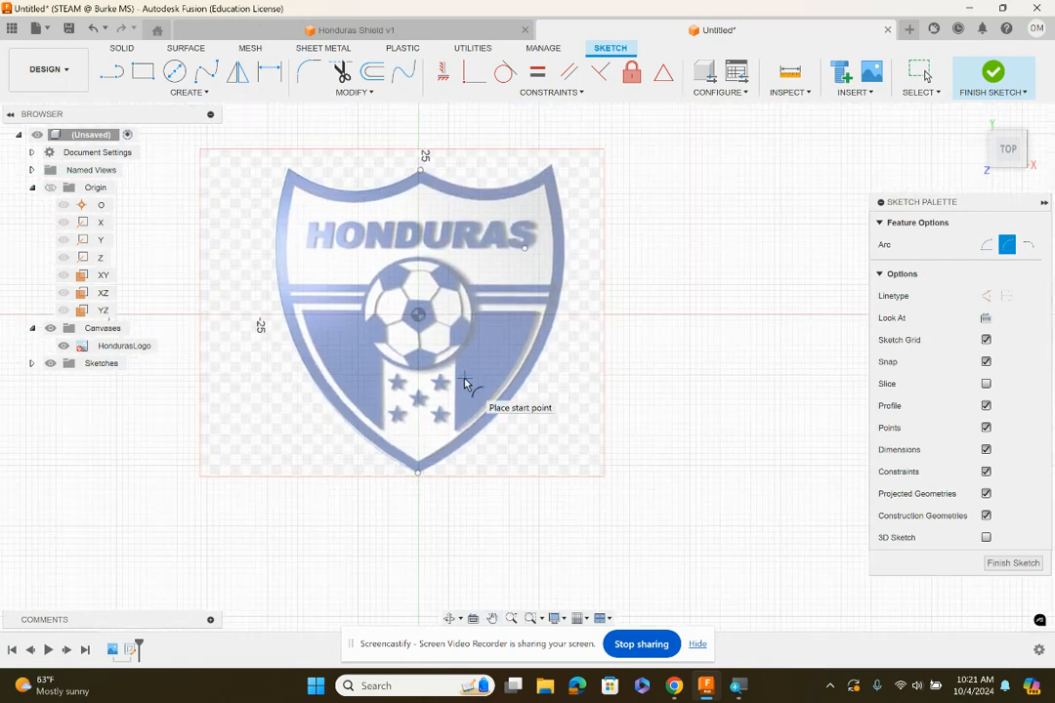
scroll(422, 467, "up", 2)
scroll(422, 468, "up", 3)
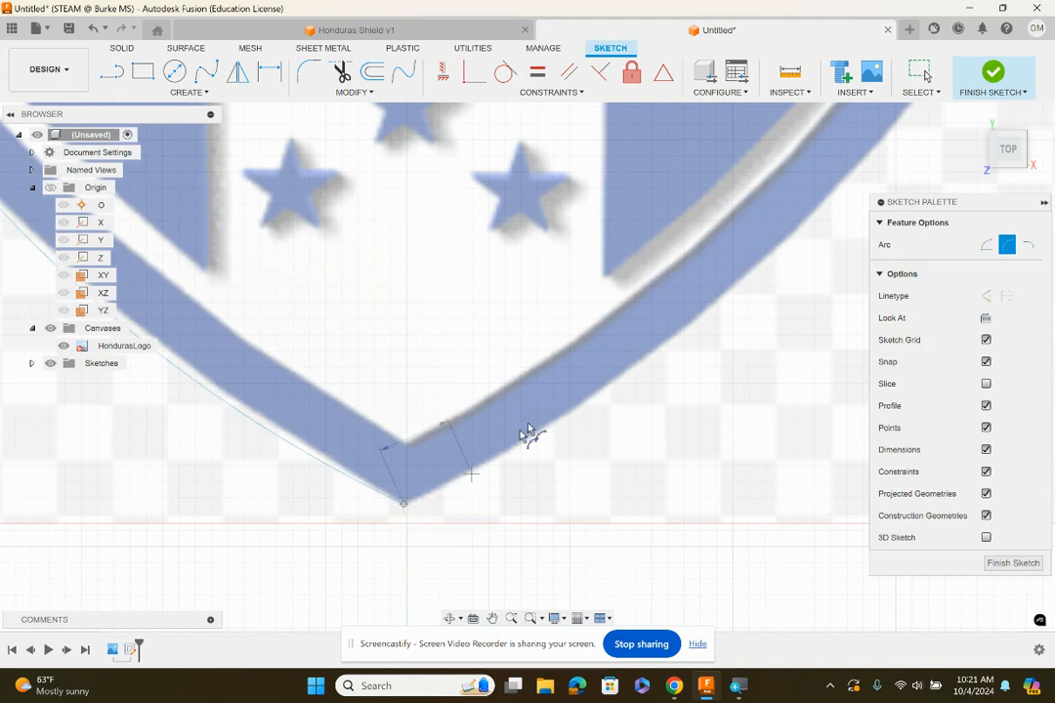
scroll(526, 430, "down", 5)
middle_click_drag(702, 188, 539, 269)
scroll(539, 269, "down", 1)
scroll(542, 273, "up", 8)
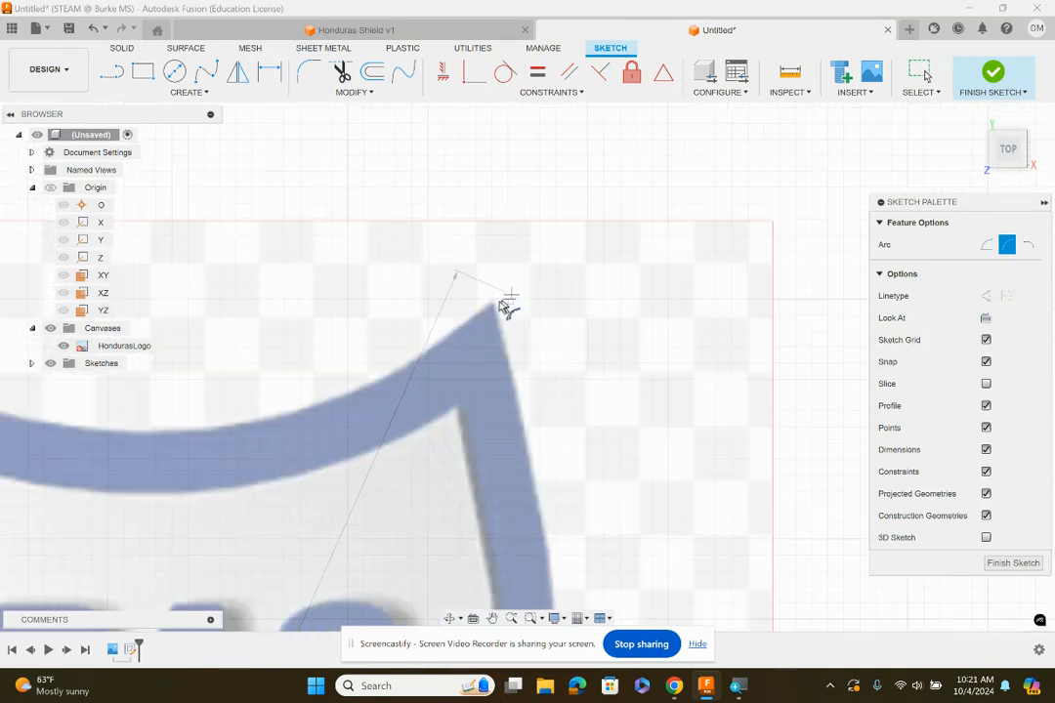
left_click(491, 309)
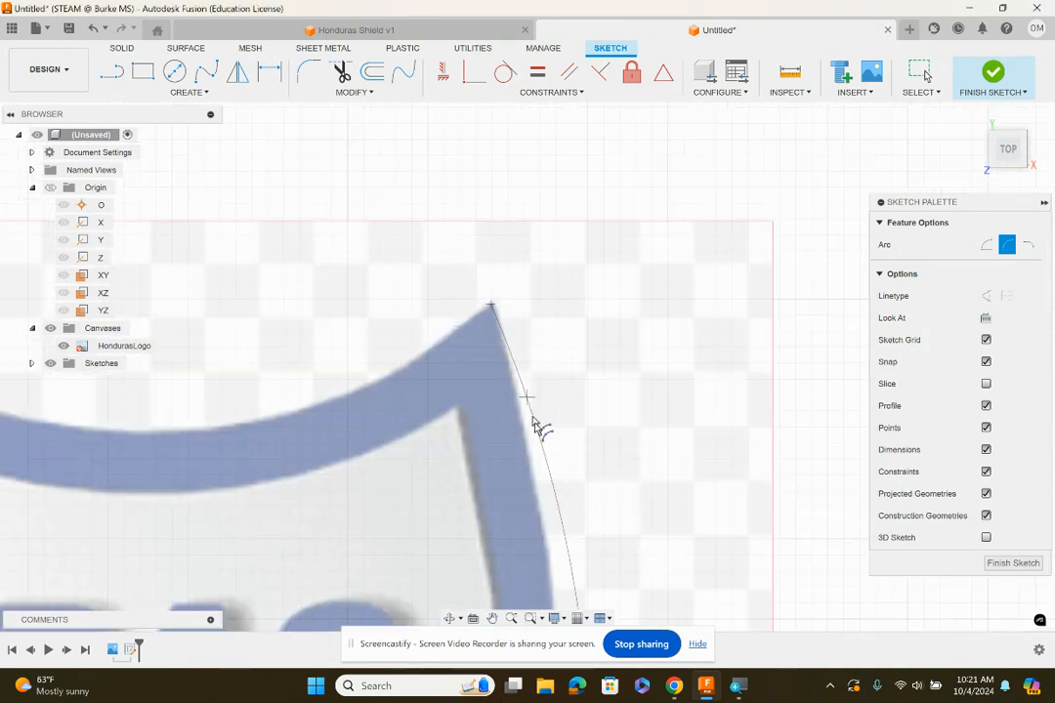
scroll(542, 445, "down", 5)
scroll(543, 459, "down", 2)
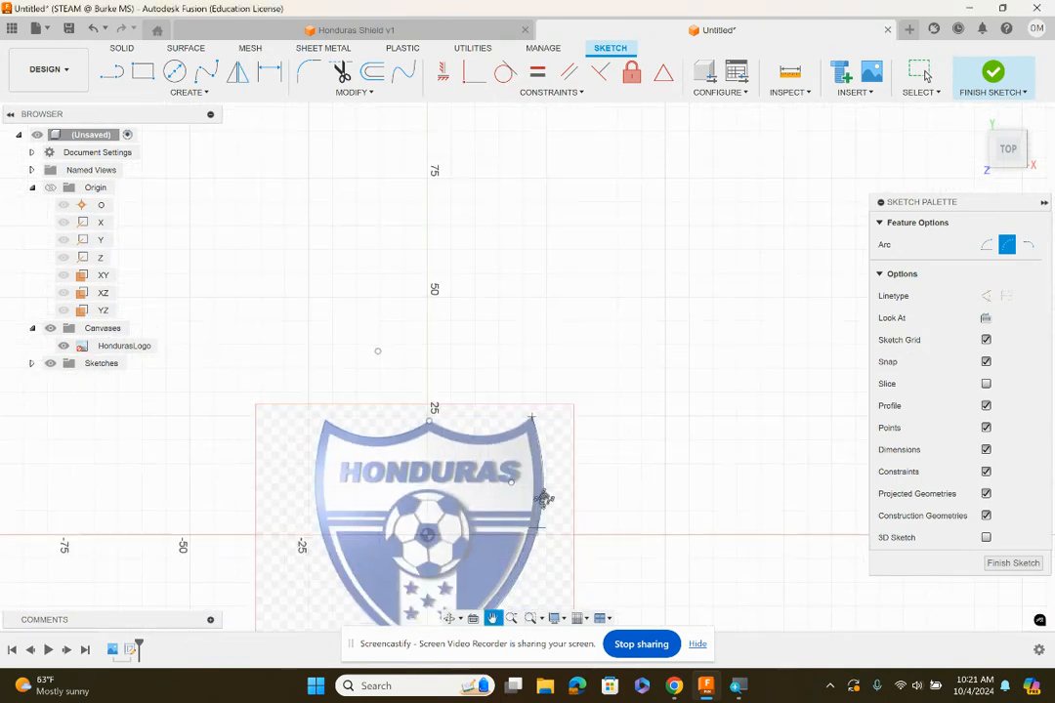
middle_click_drag(544, 500, 596, 318)
scroll(581, 332, "down", 2)
scroll(580, 330, "up", 5)
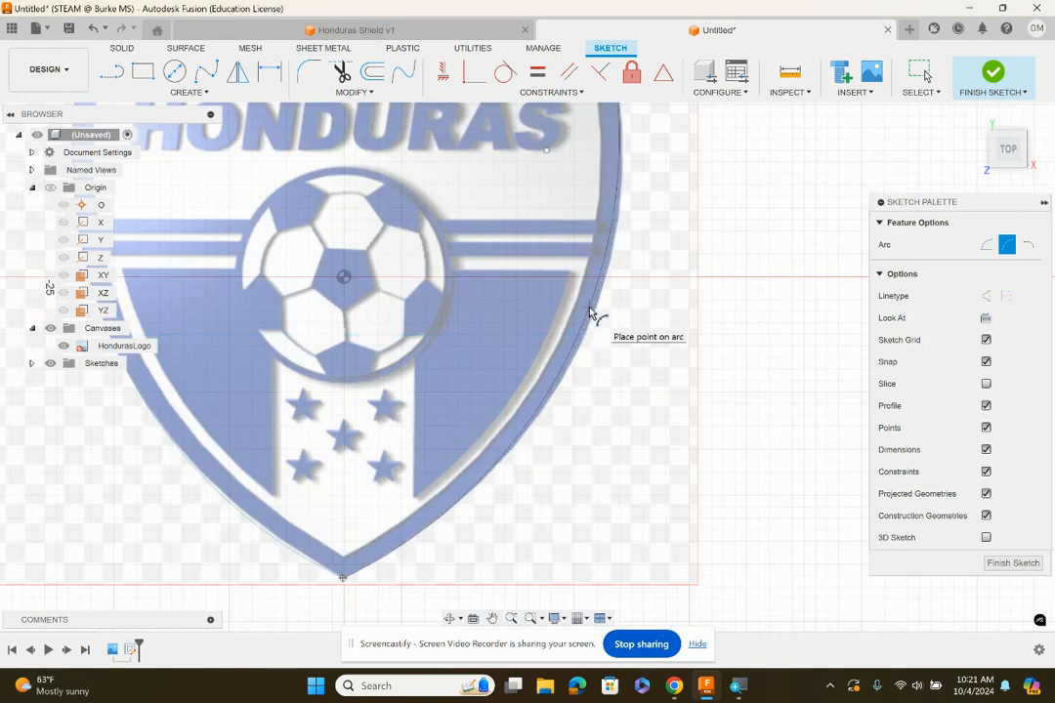
- Close the shield outline with a 3-point arc along the upper edge from the upper-right corner to the top centre peak
scroll(593, 318, "down", 5)
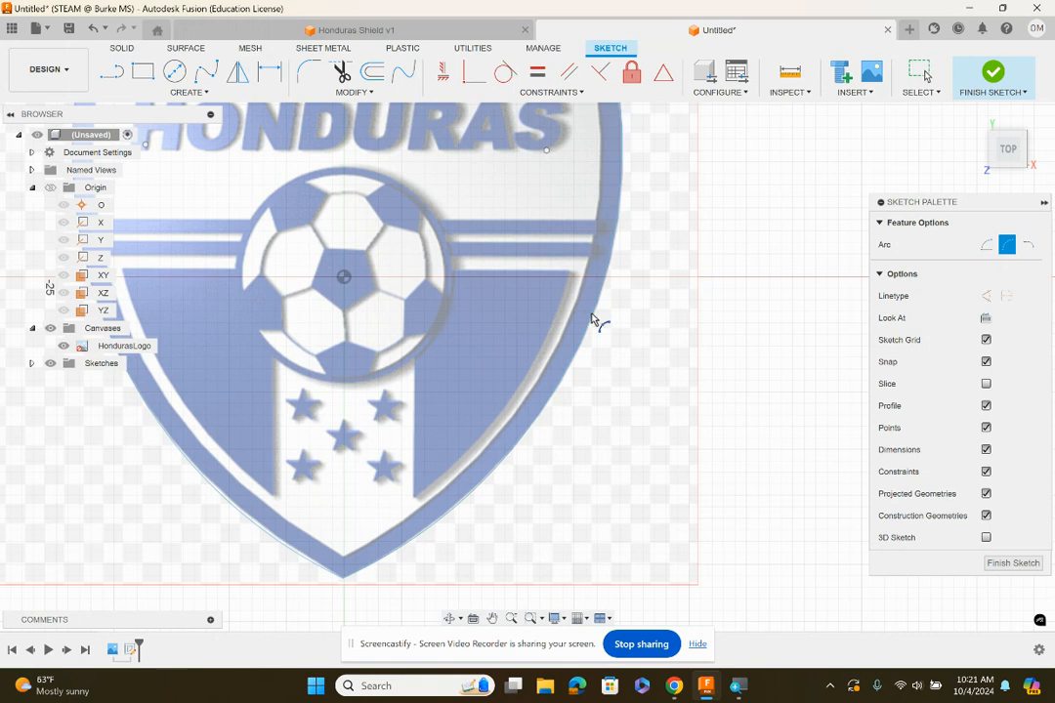
middle_click_drag(464, 212, 439, 419)
scroll(438, 420, "down", 1)
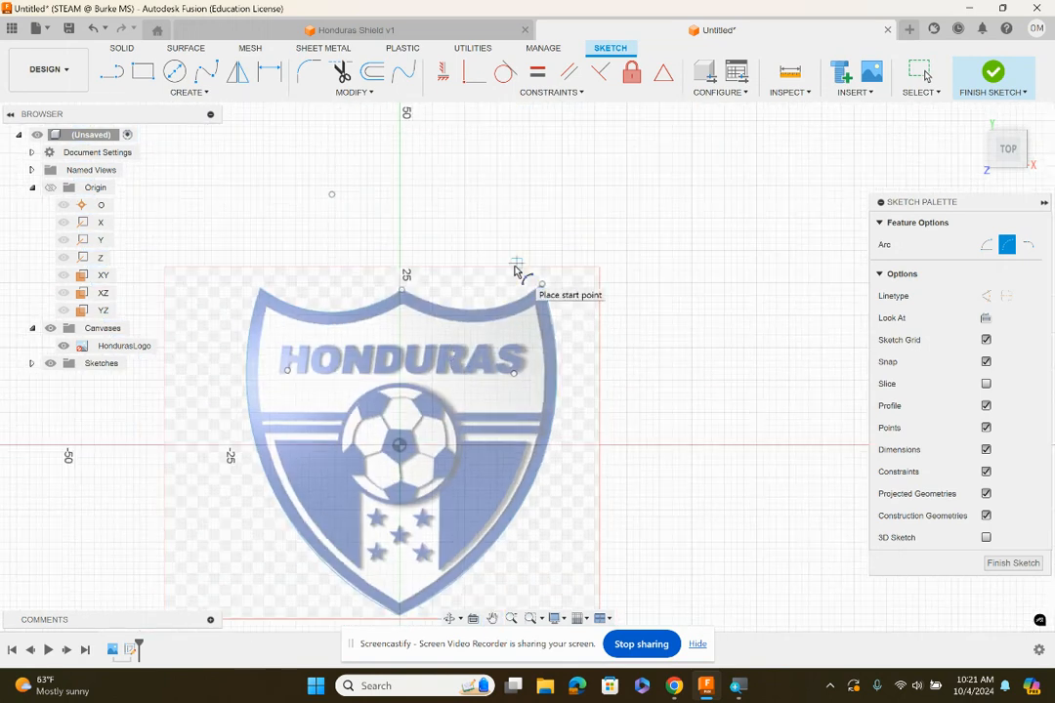
scroll(516, 271, "up", 5)
middle_click_drag(447, 368, 557, 312)
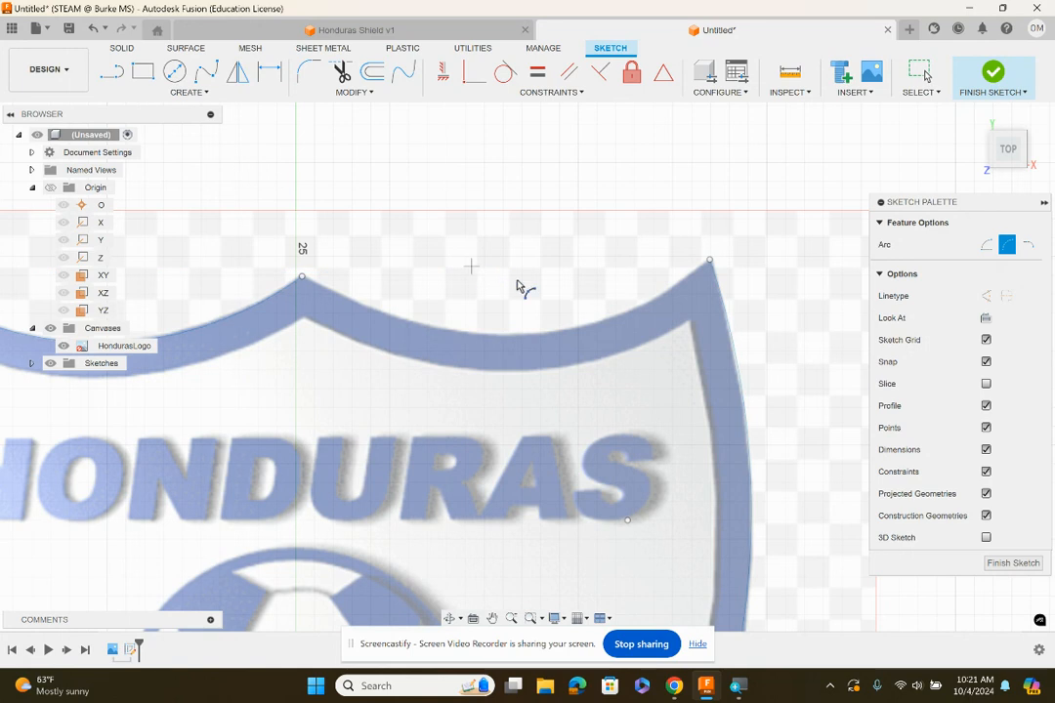
scroll(663, 269, "down", 1)
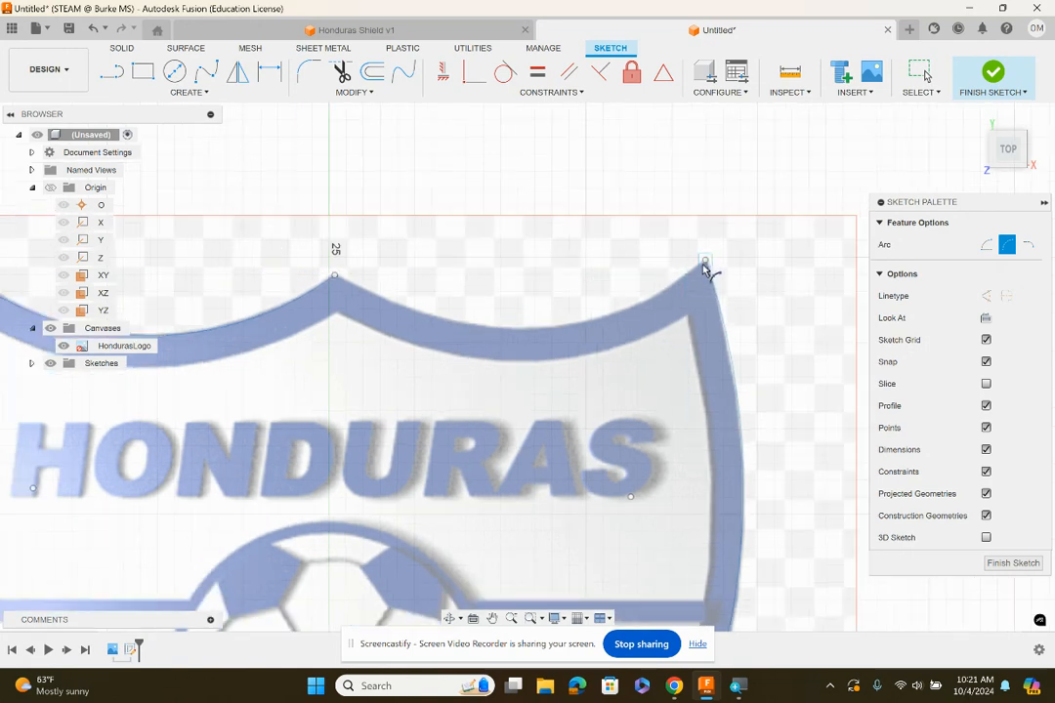
left_click(703, 264)
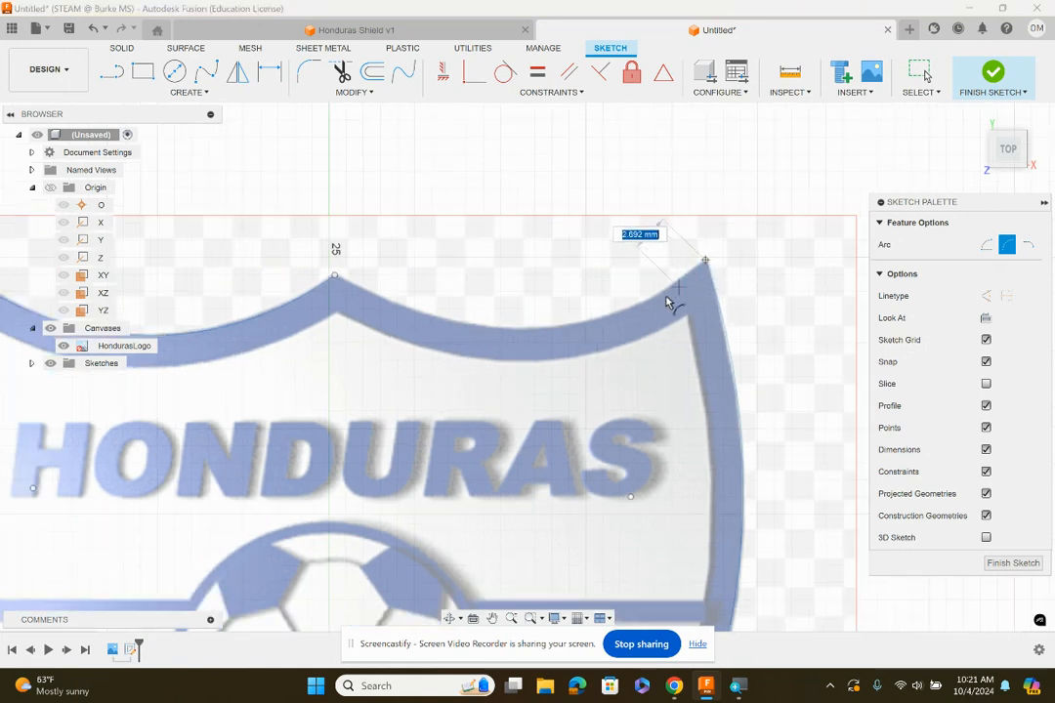
left_click(334, 277)
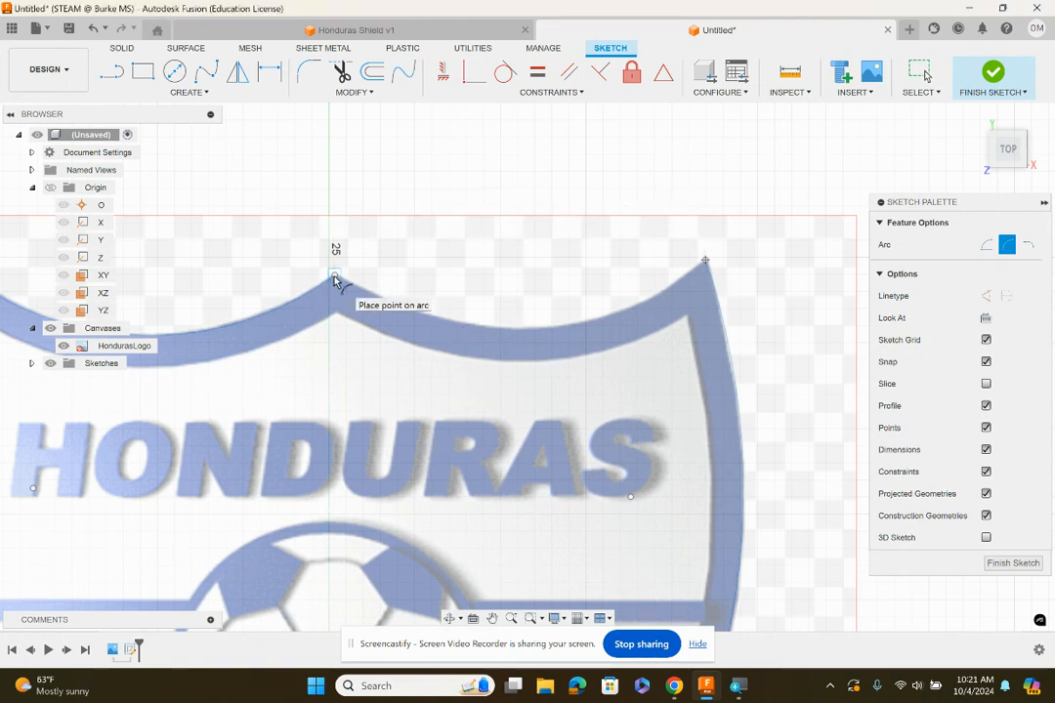
left_click(497, 334)
scroll(461, 373, "down", 5)
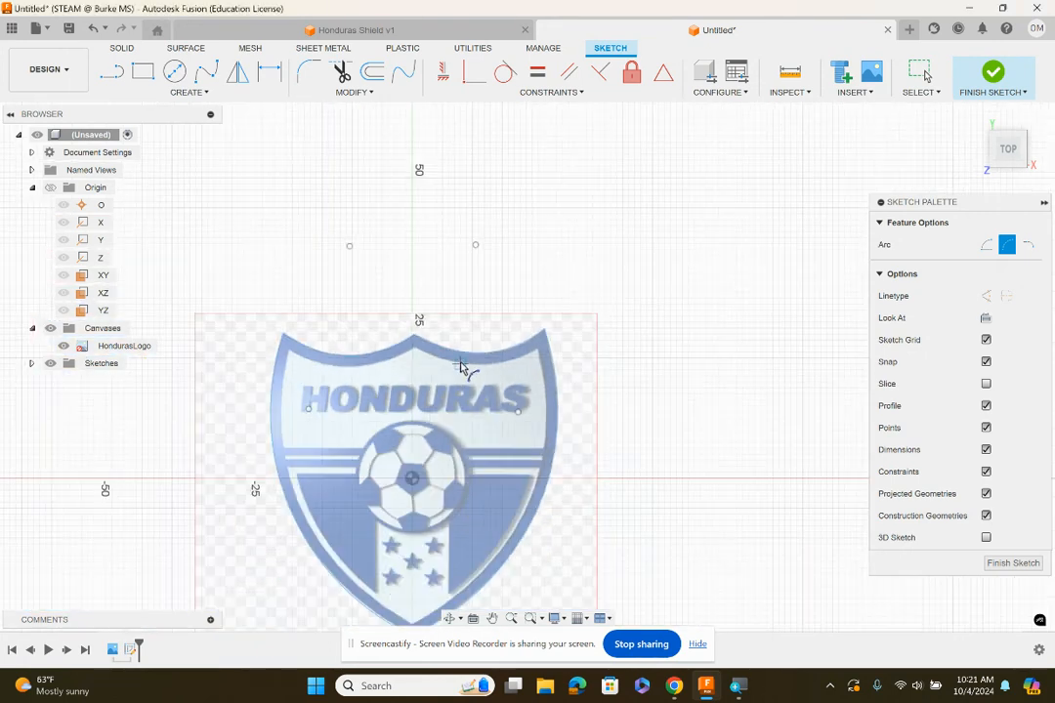
left_click(920, 73)
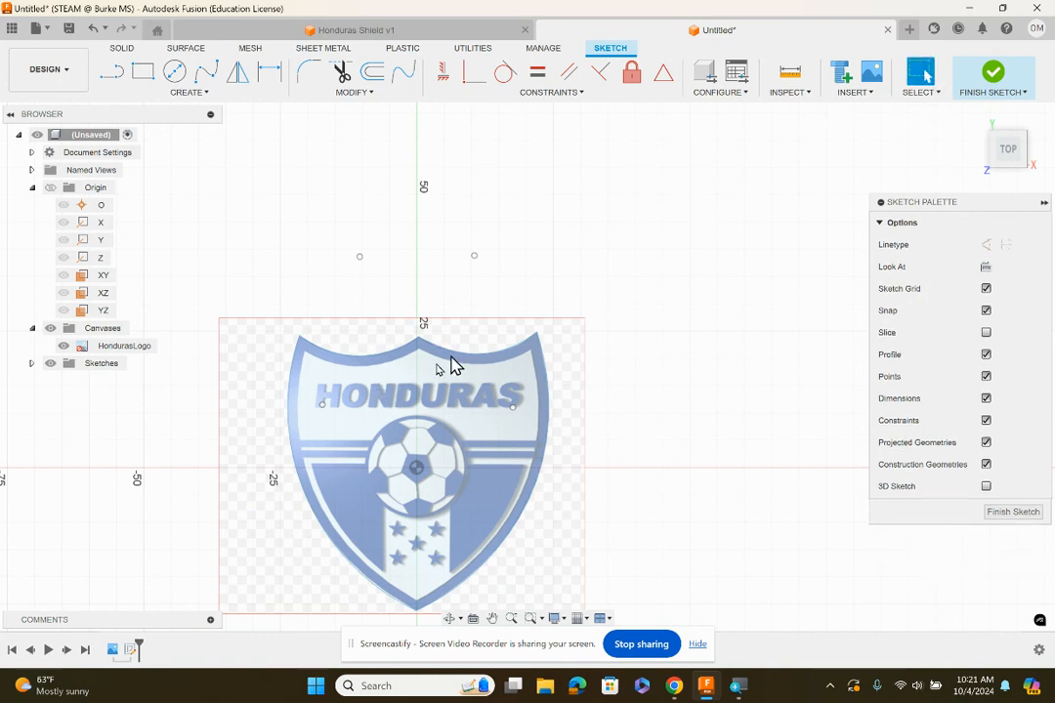
- Extrude the closed shield profile 7 mm as a new body and hide the HondurasLogo canvas
middle_click_drag(611, 421, 670, 332)
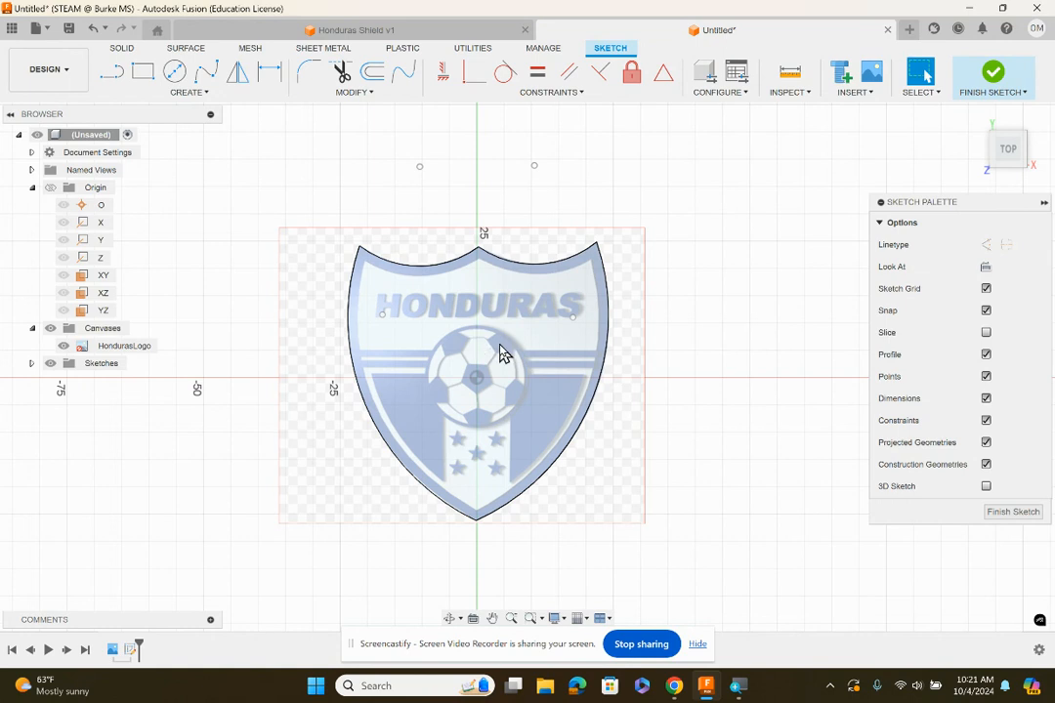
key("e")
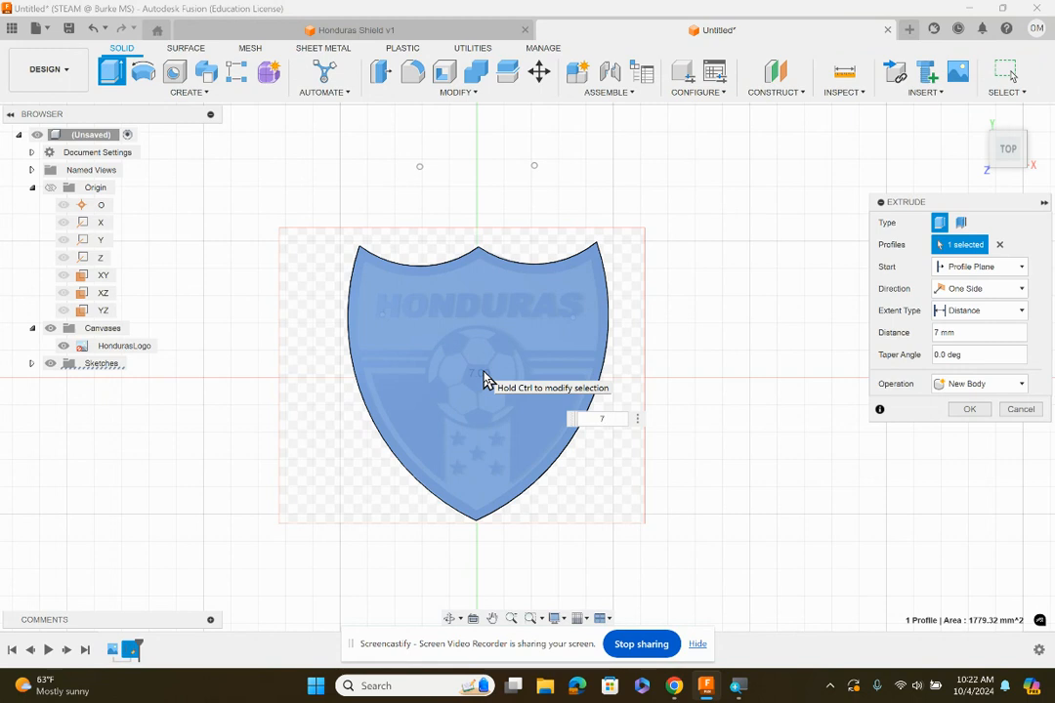
key("Return")
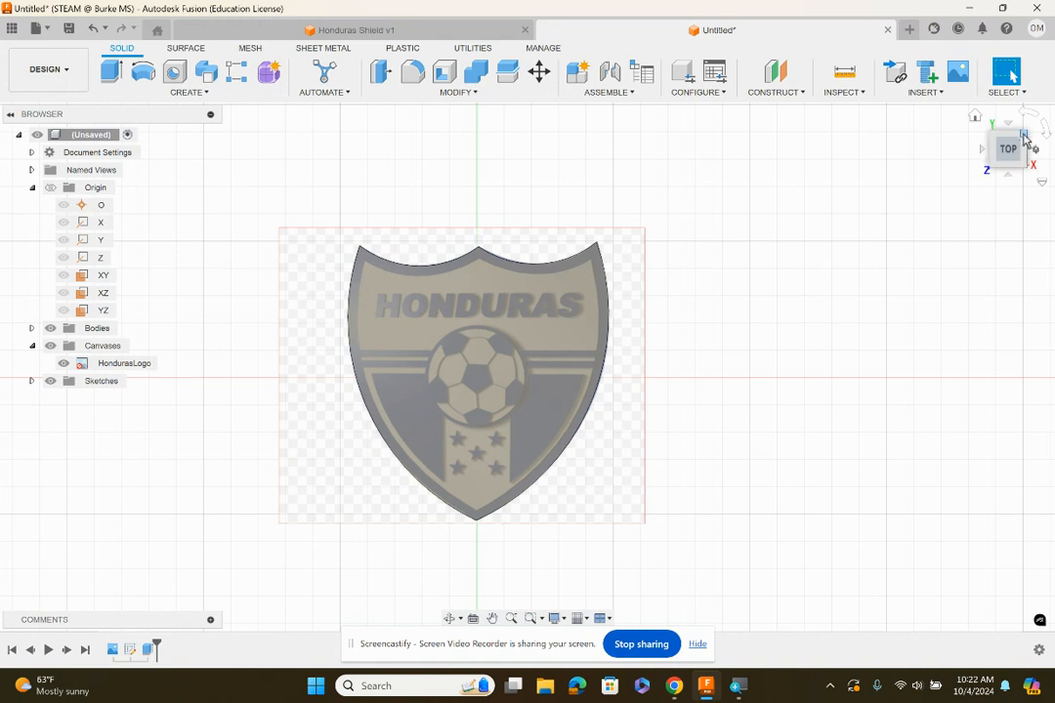
left_click(1019, 147)
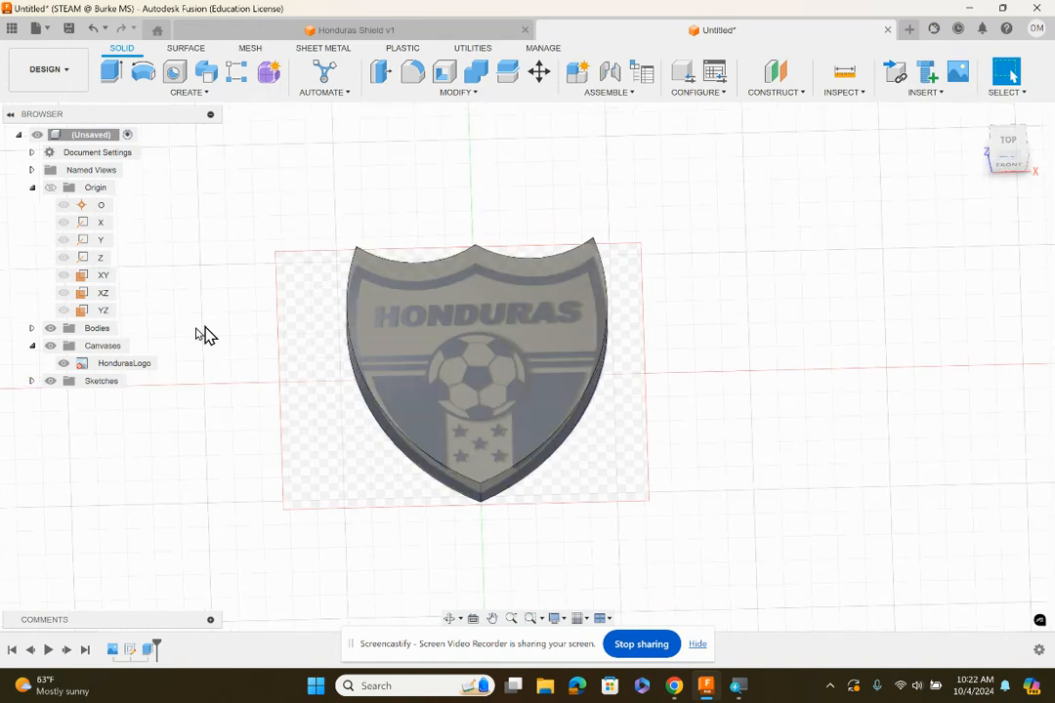
left_click(64, 363)
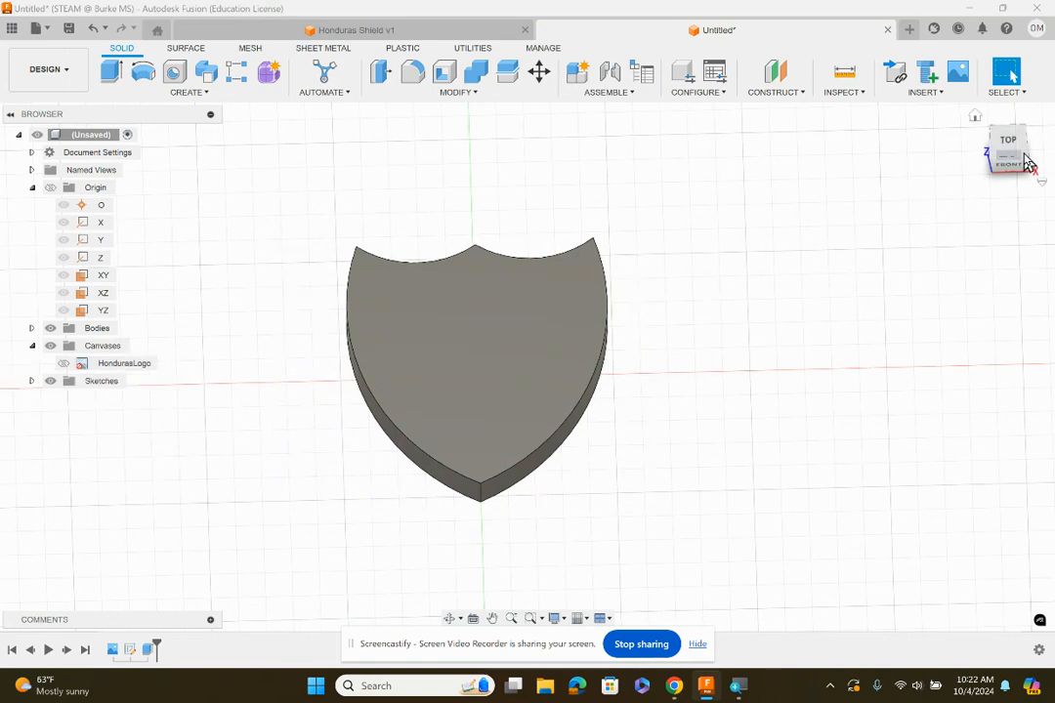
- Fillet the four outer edges of the shield's front face with a 1 mm radius
mouse_move(1028, 152)
left_mouse_down()
mouse_move(1026, 198)
mouse_move(1025, 181)
left_mouse_up()
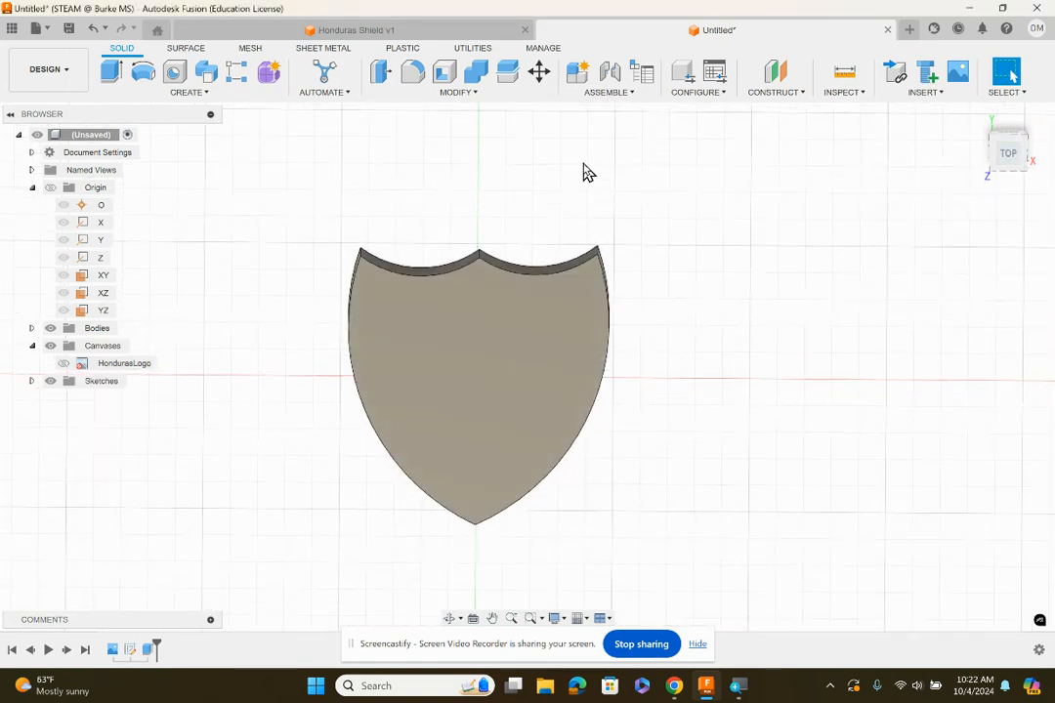
left_click(415, 75)
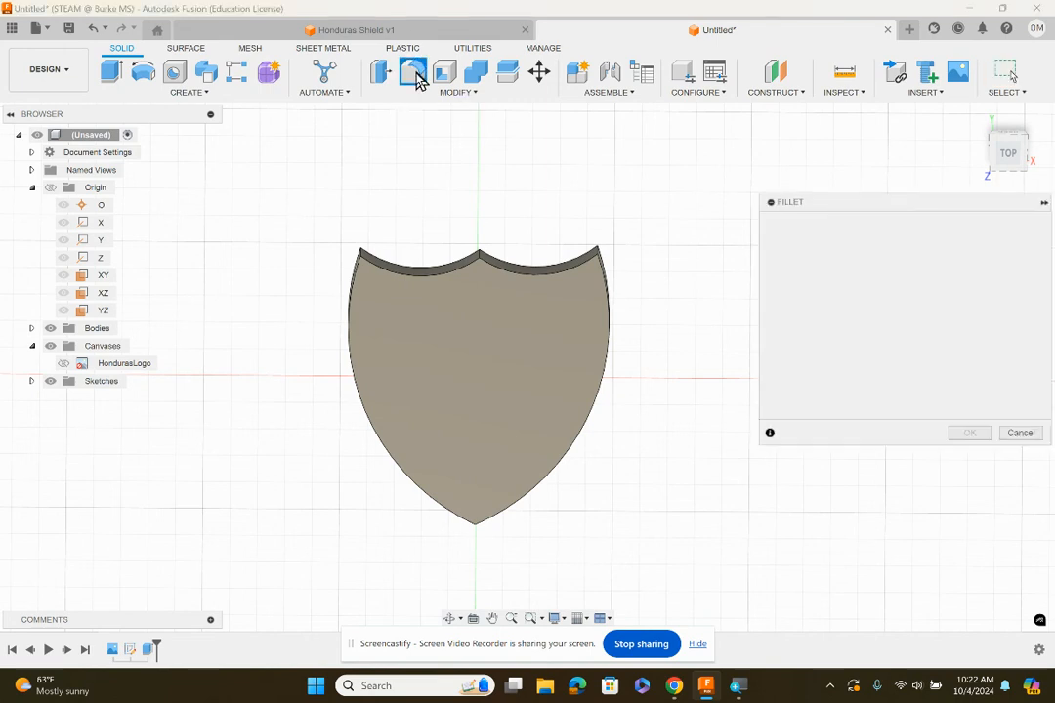
left_click(405, 281)
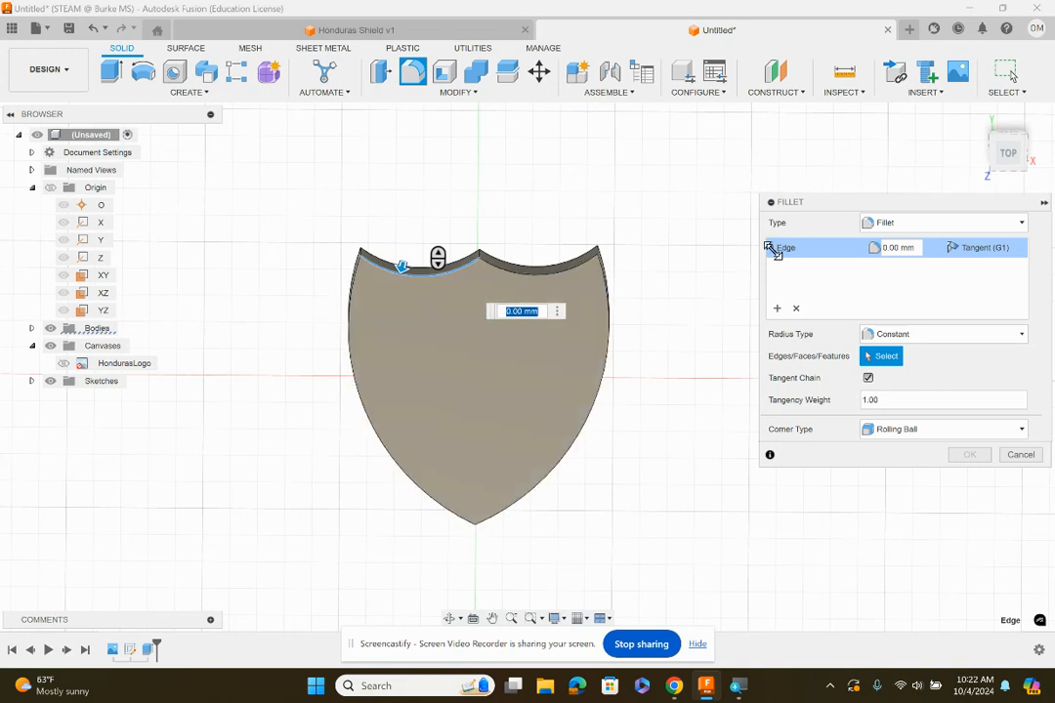
mouse_move(988, 183)
left_mouse_down()
mouse_move(1006, 154)
mouse_move(996, 168)
left_mouse_up()
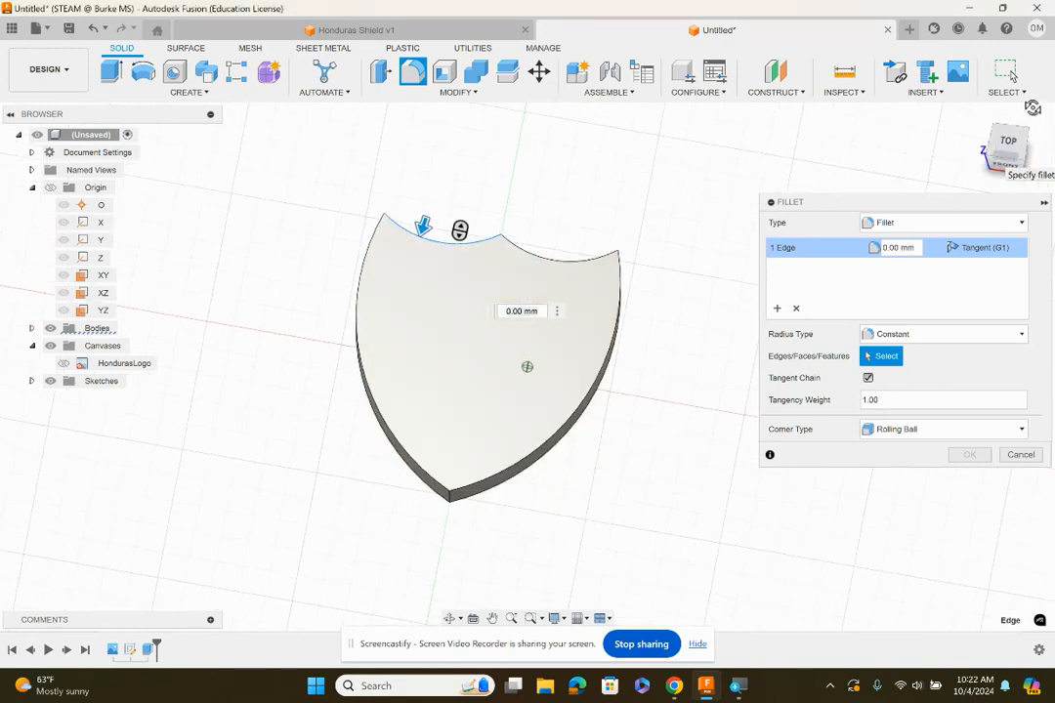
left_click(567, 263)
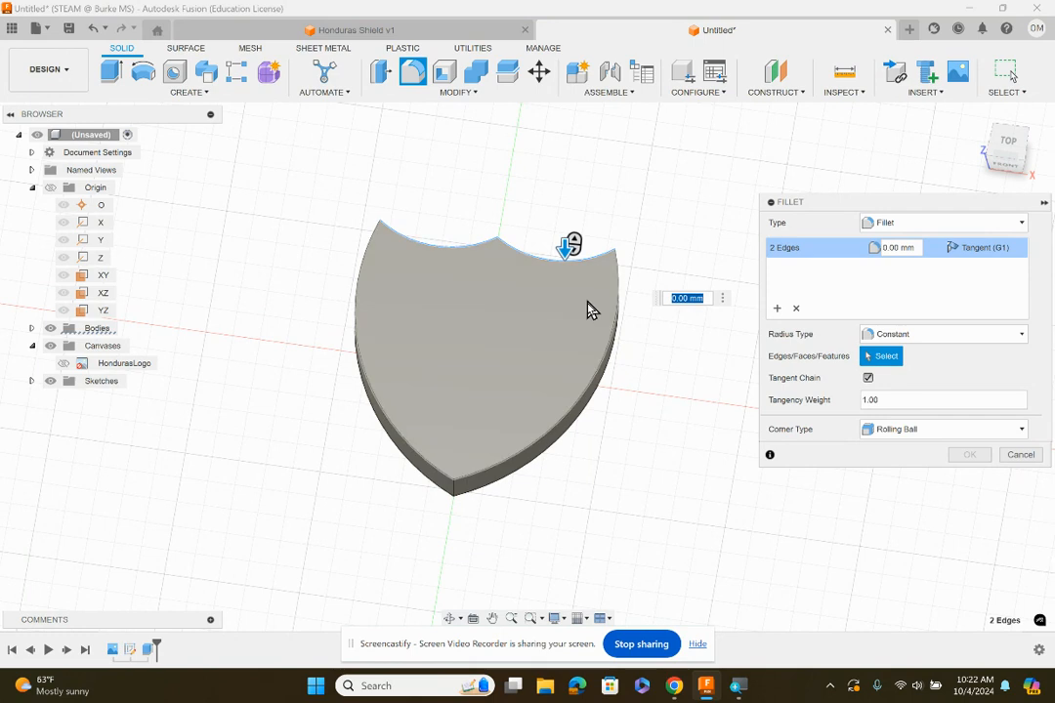
left_click(586, 406)
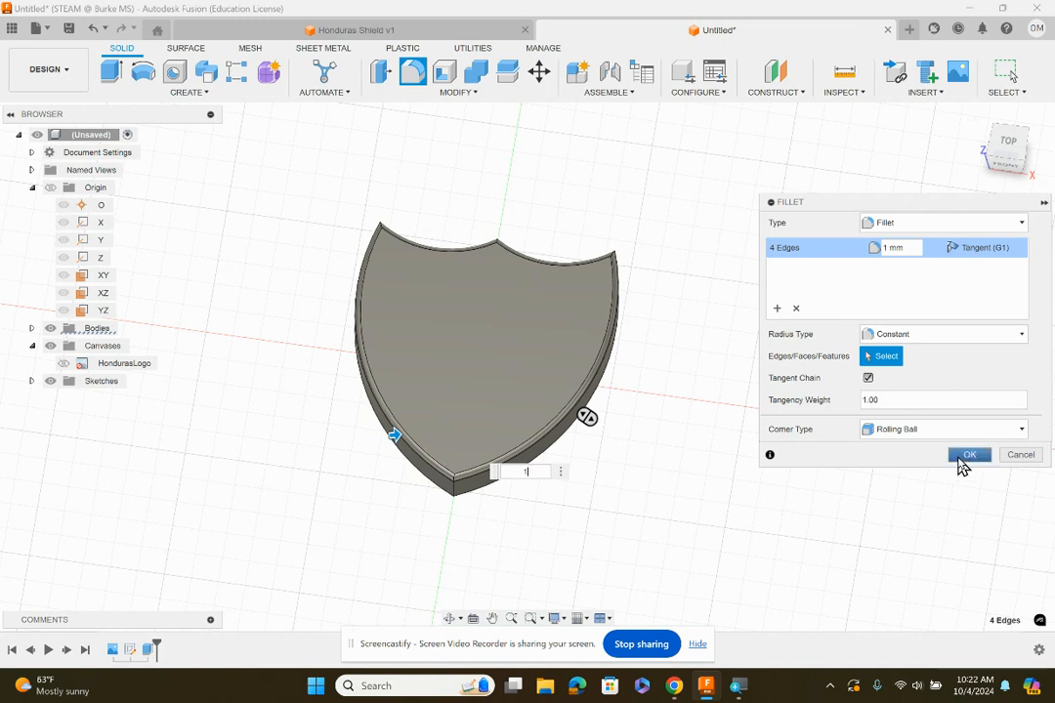
left_click(967, 456)
- Fillet the four outer edges of the shield's back face with a 1 mm radius
mouse_move(1010, 127)
left_mouse_down()
mouse_move(1004, 27)
mouse_move(1019, 76)
mouse_move(1041, 29)
left_mouse_up()
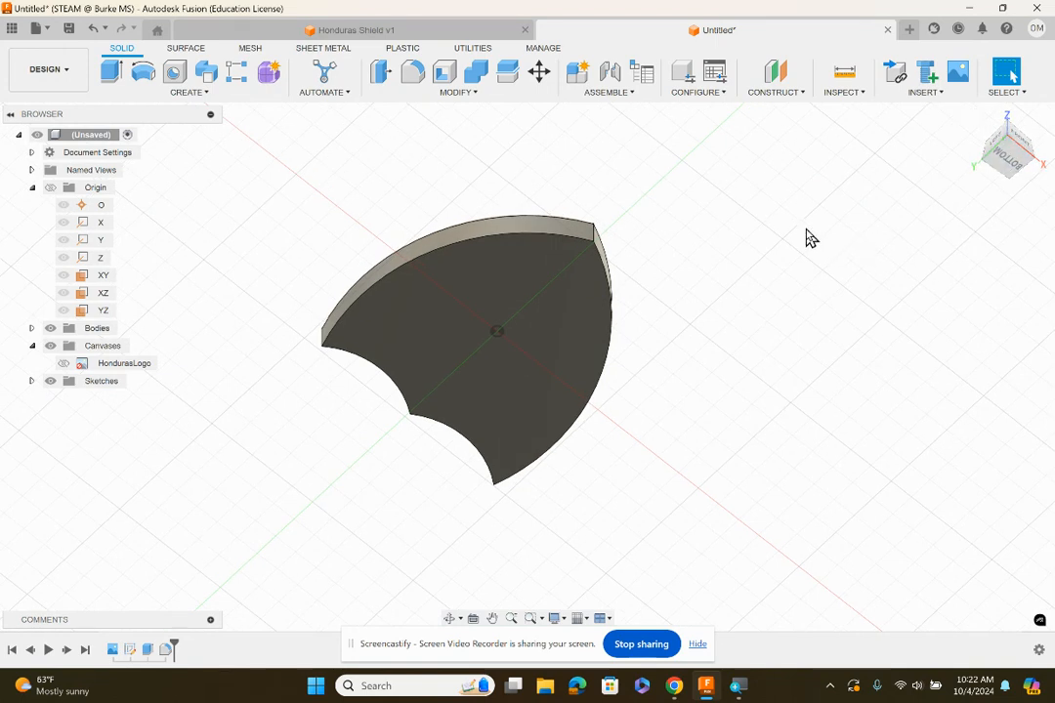
left_click(414, 76)
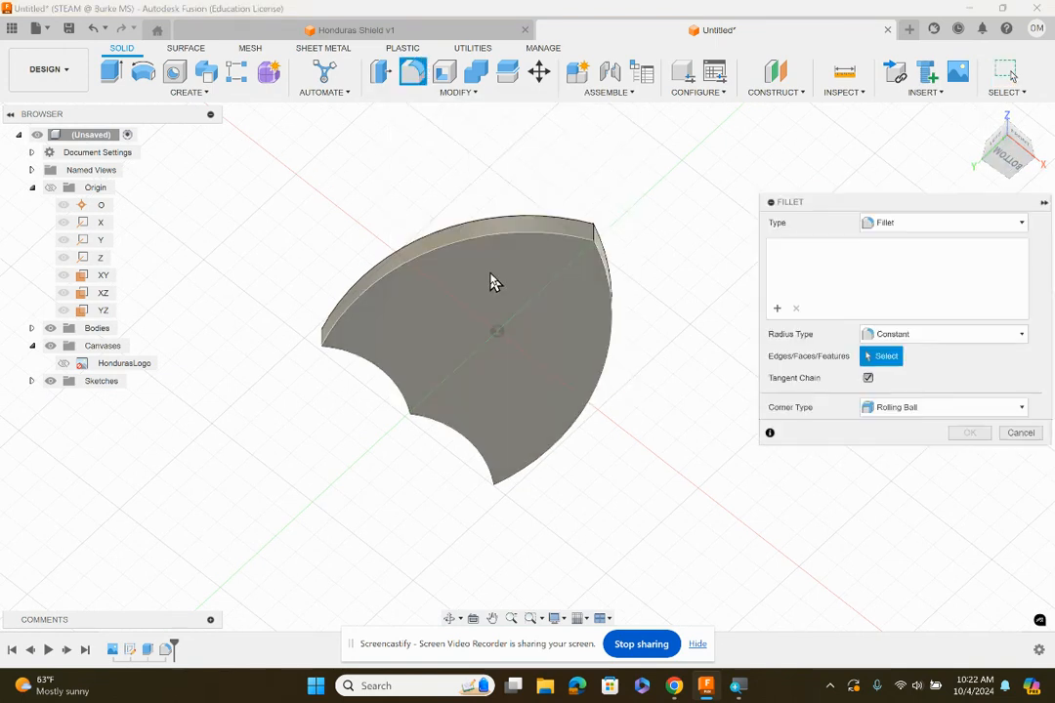
left_click(518, 246)
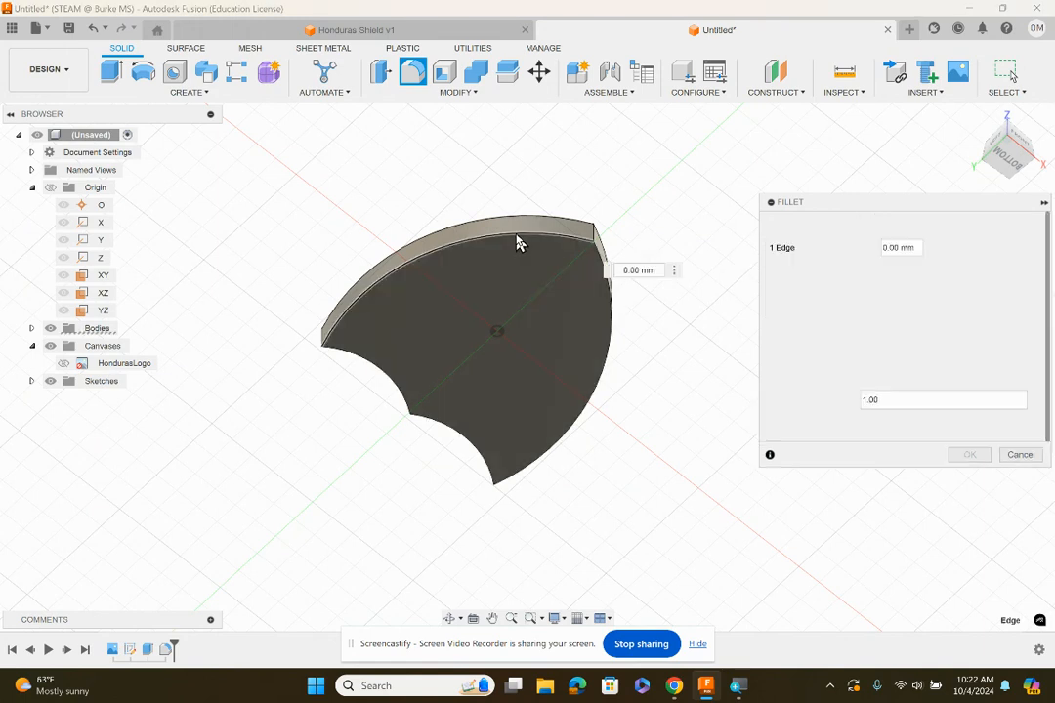
left_click(393, 388)
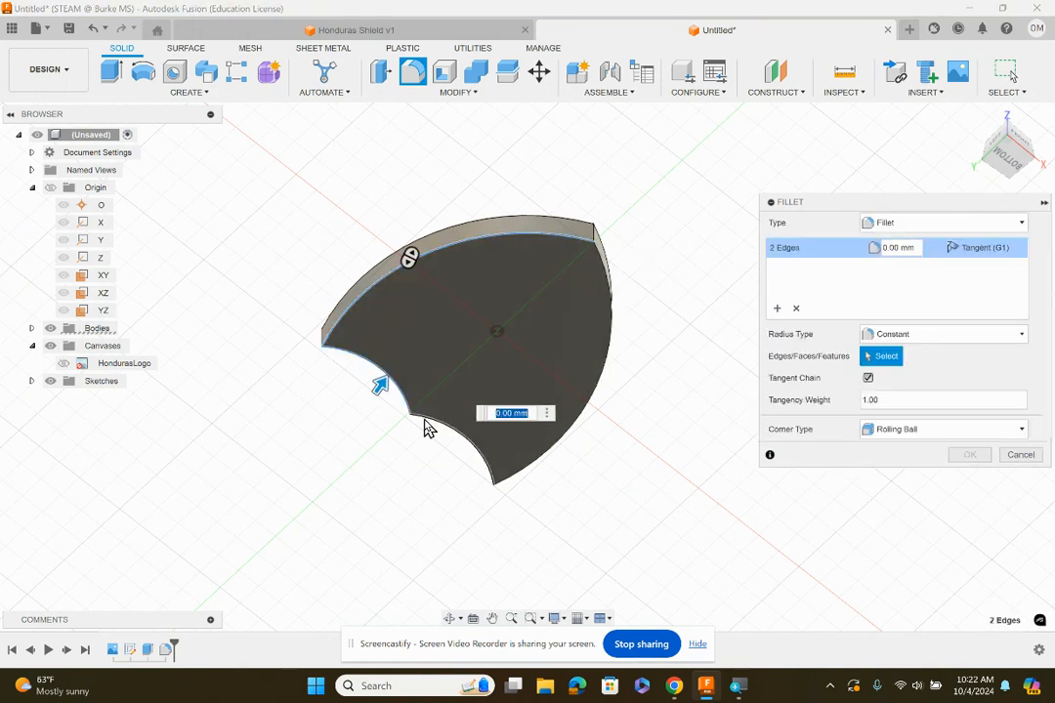
left_click(427, 426)
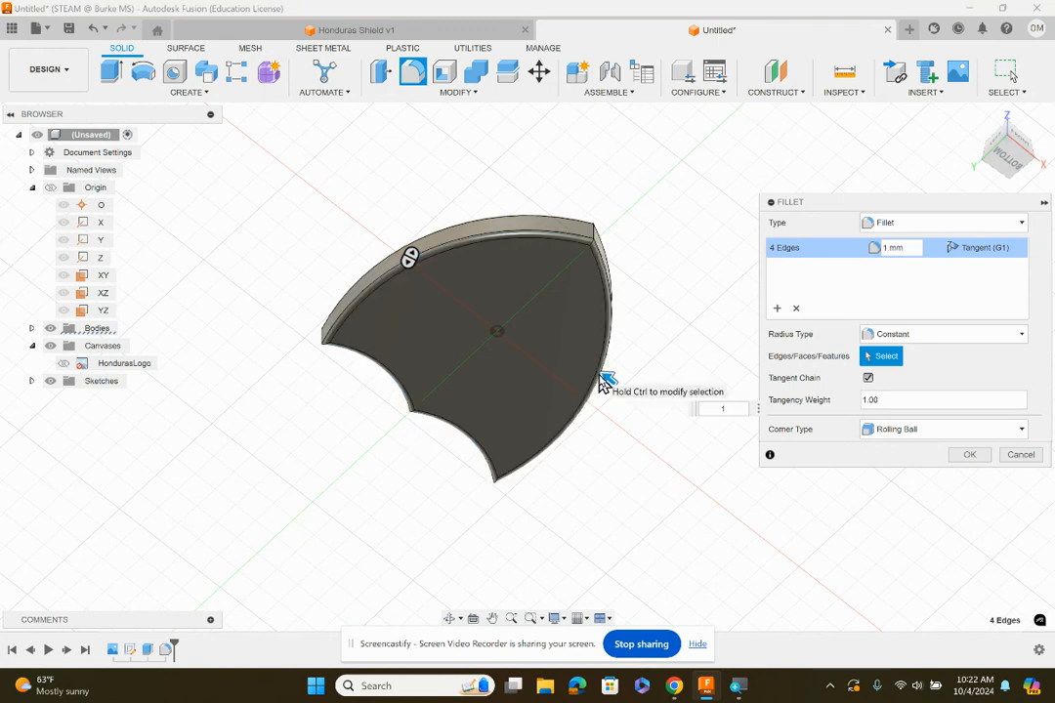
key("Escape")
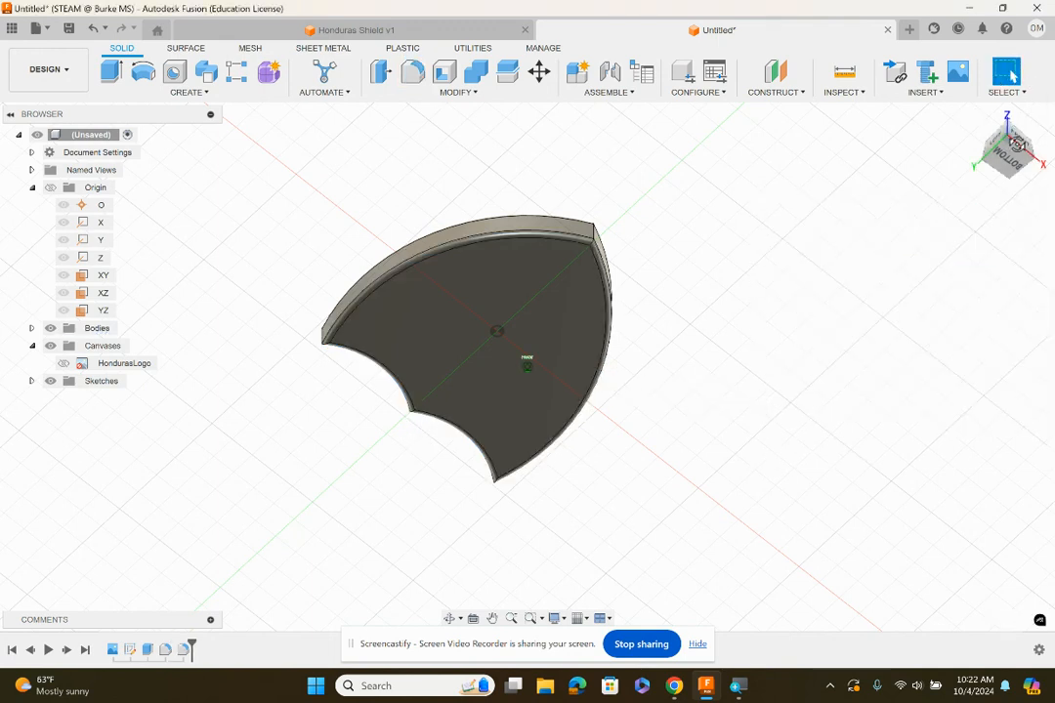
- Show the HondurasLogo canvas in top view to compare the logo's border with the filleted shield, and hide it again
left_click(1016, 145)
left_click(1020, 139)
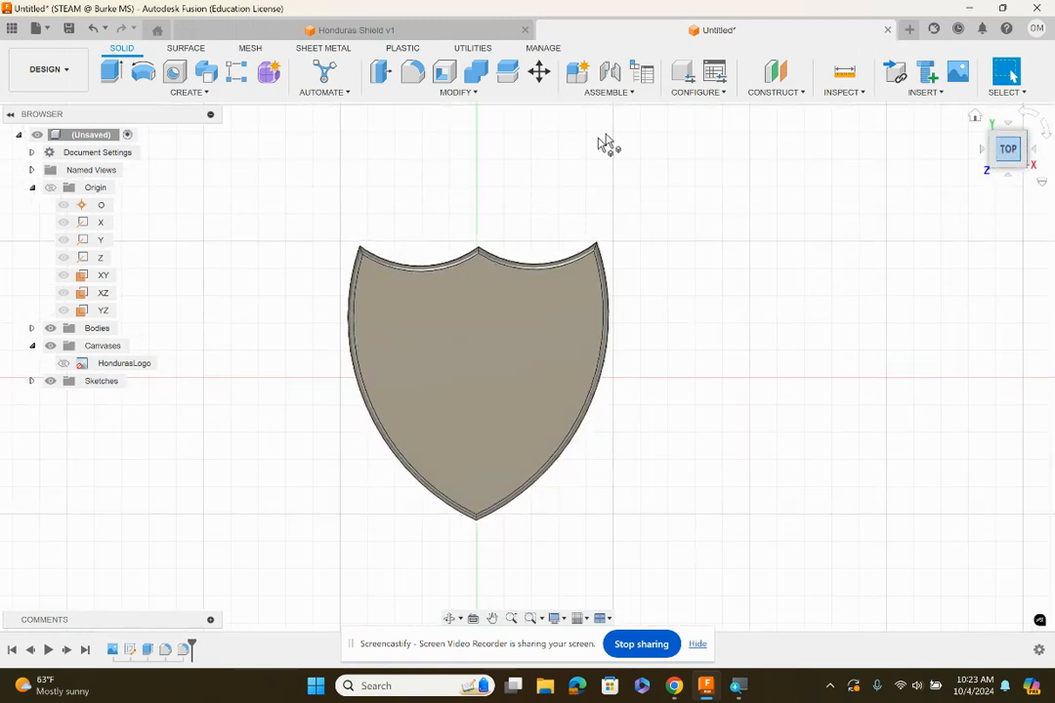
left_click(76, 366)
left_click(64, 364)
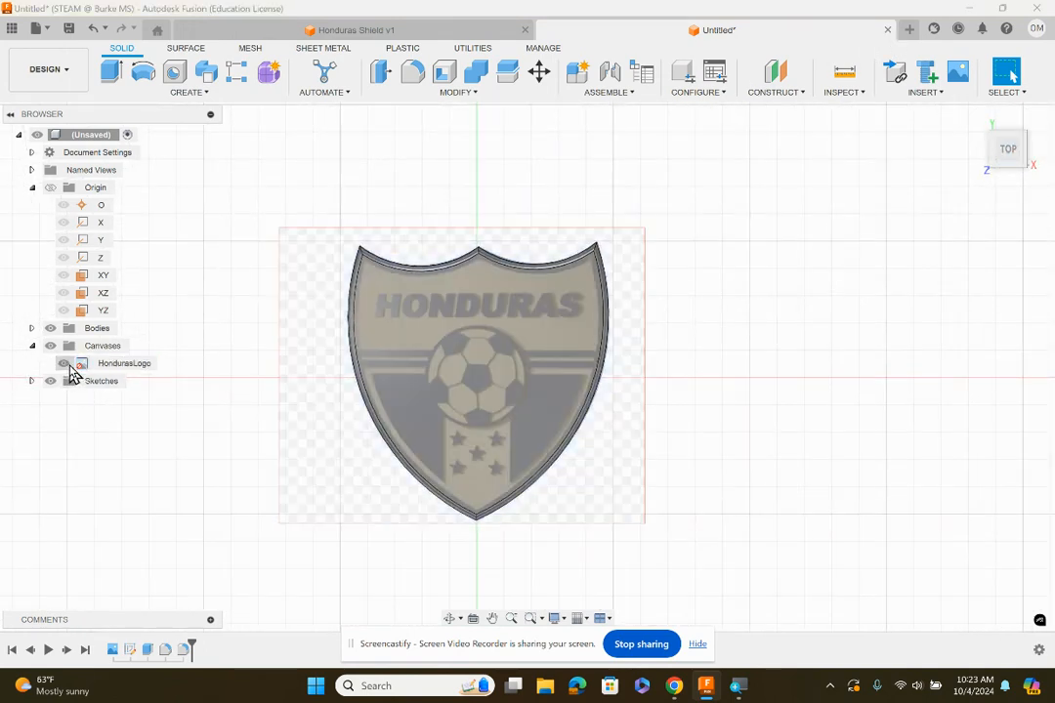
scroll(366, 276, "up", 4)
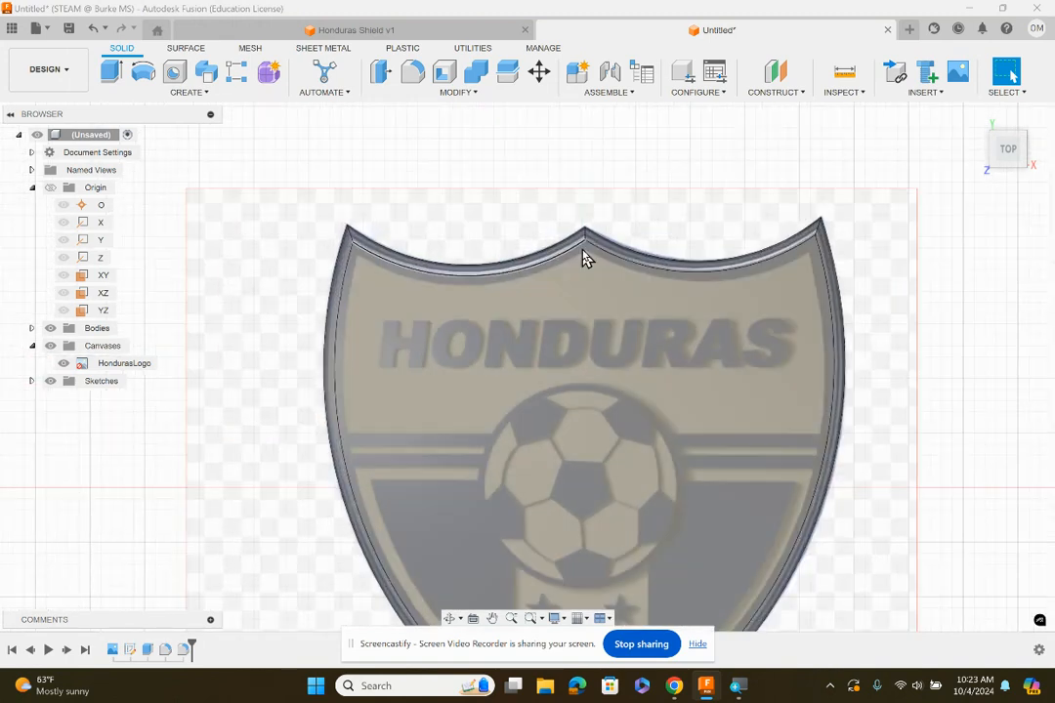
left_click(63, 363)
scroll(409, 439, "down", 2)
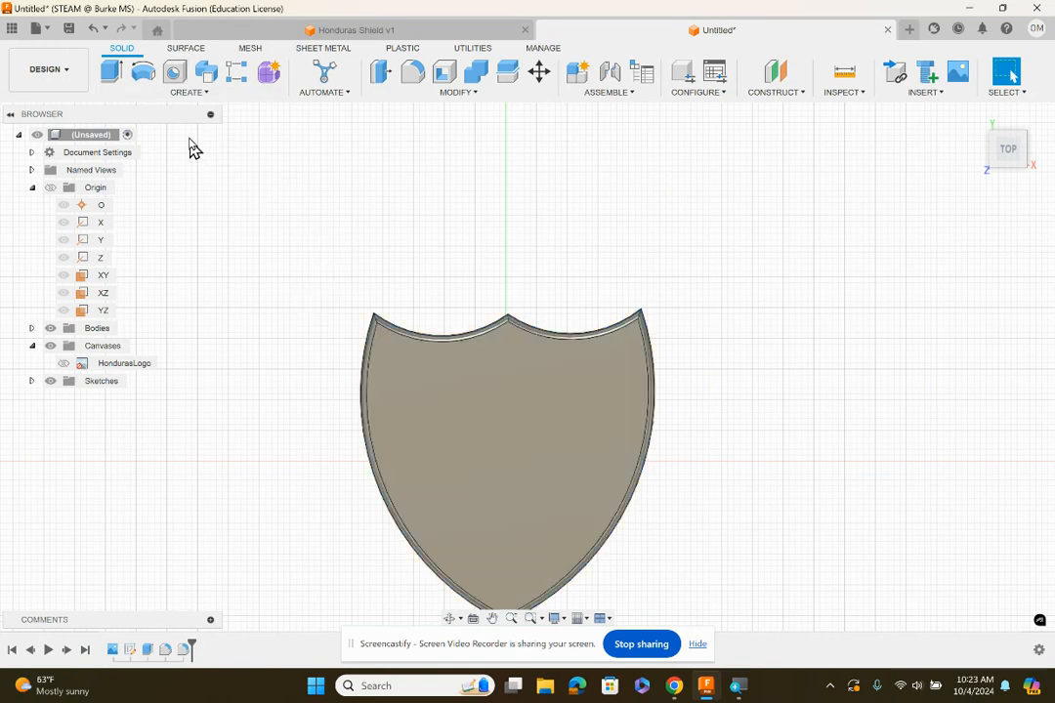
- Create a new sketch on the shield's flat front face, viewed from the top
left_click(188, 92)
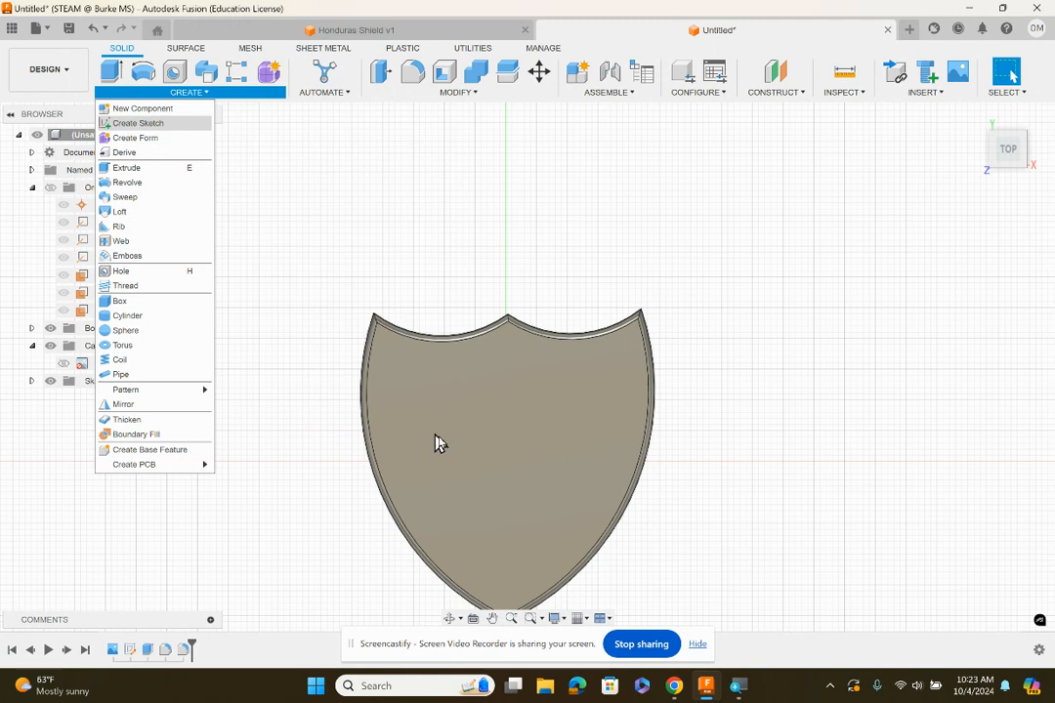
left_click(465, 465)
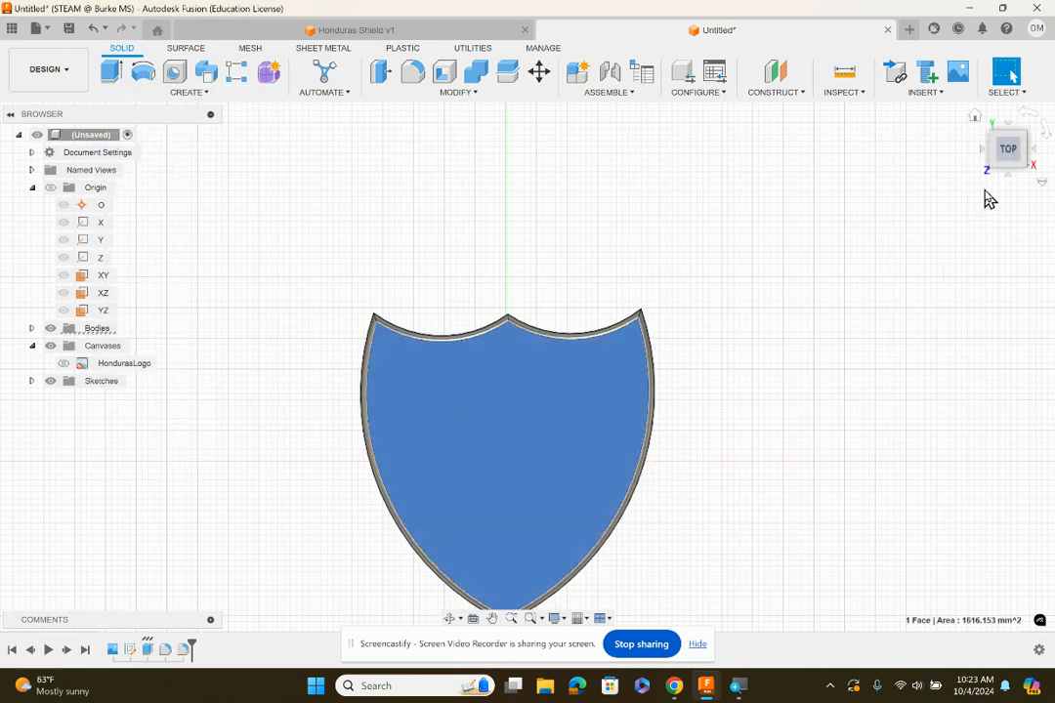
left_click(1008, 151)
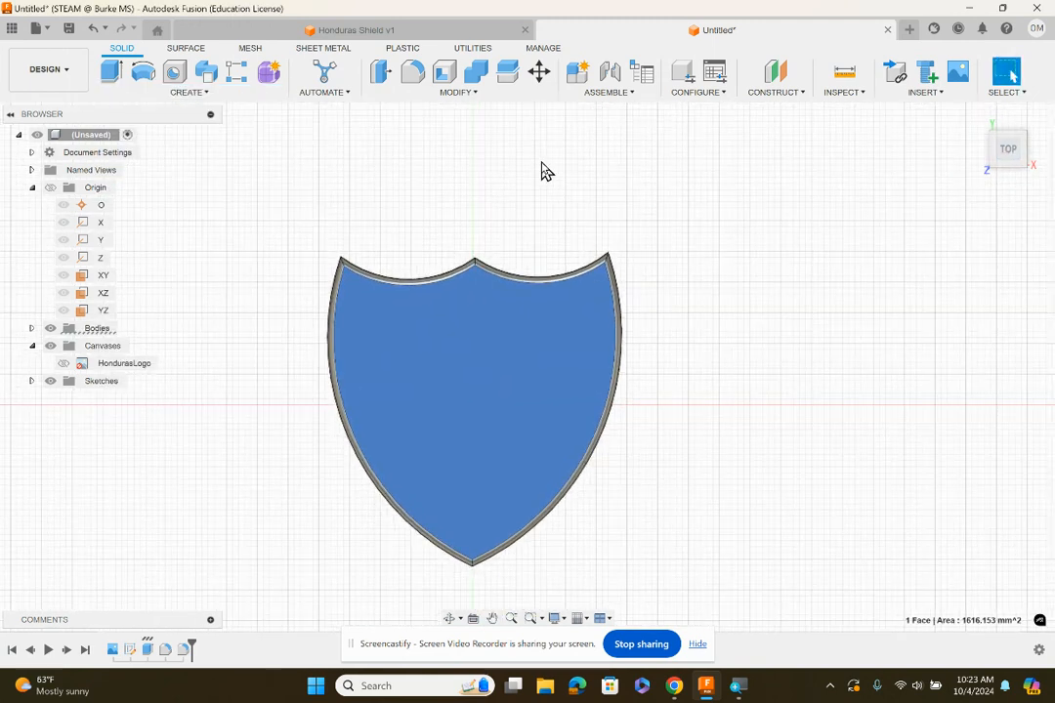
right_click(424, 330)
left_click(408, 439)
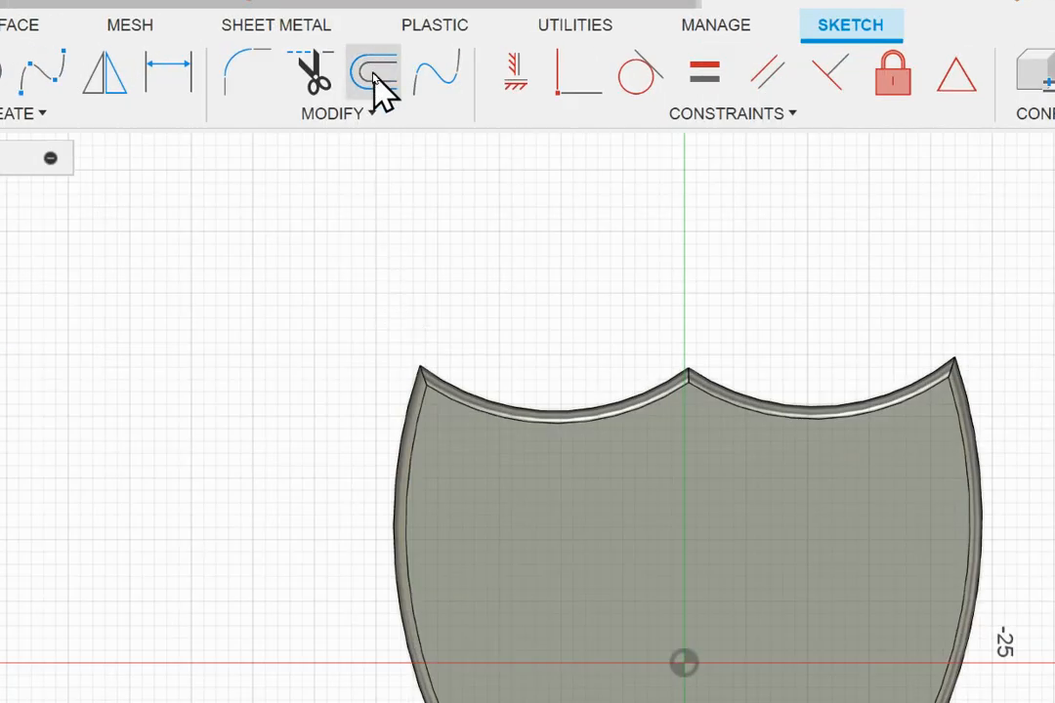
- Offset the chained outline of the shield's front face 1 mm inward, checking the distance against the logo canvas
left_click(374, 76)
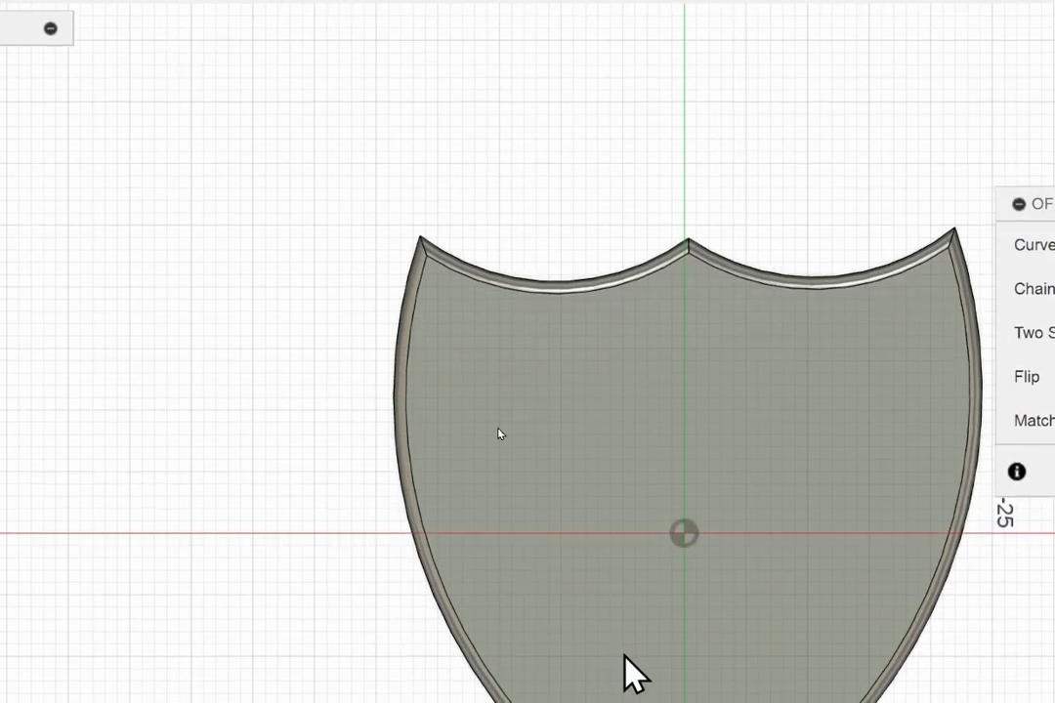
left_click(416, 502)
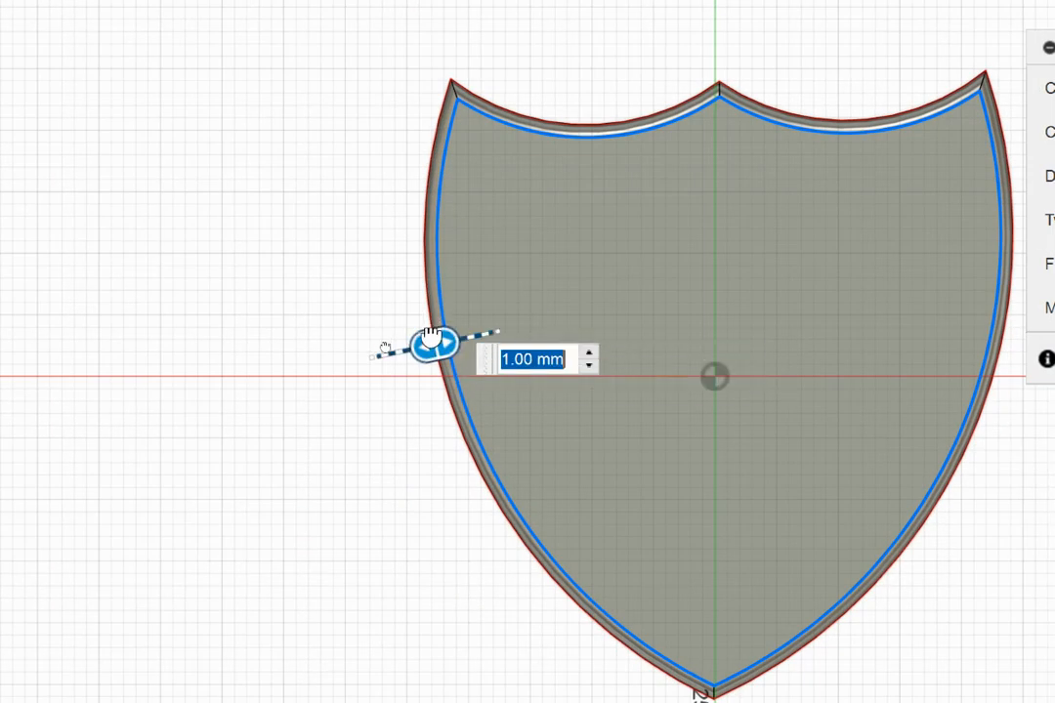
left_click_drag(432, 344, 482, 337)
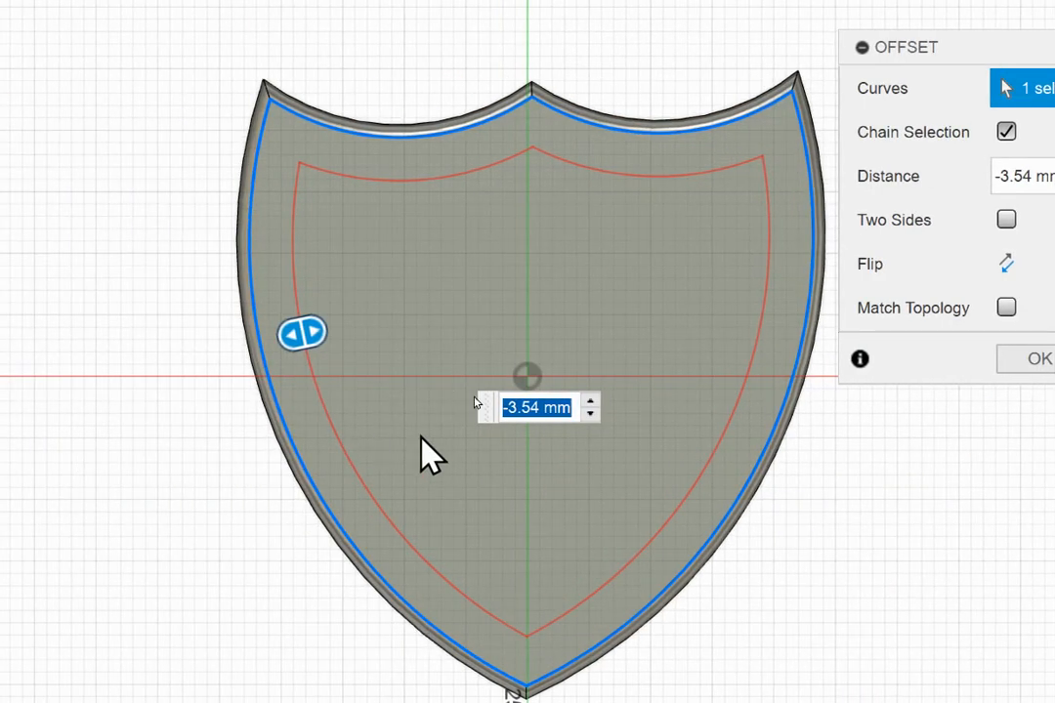
left_click(526, 409)
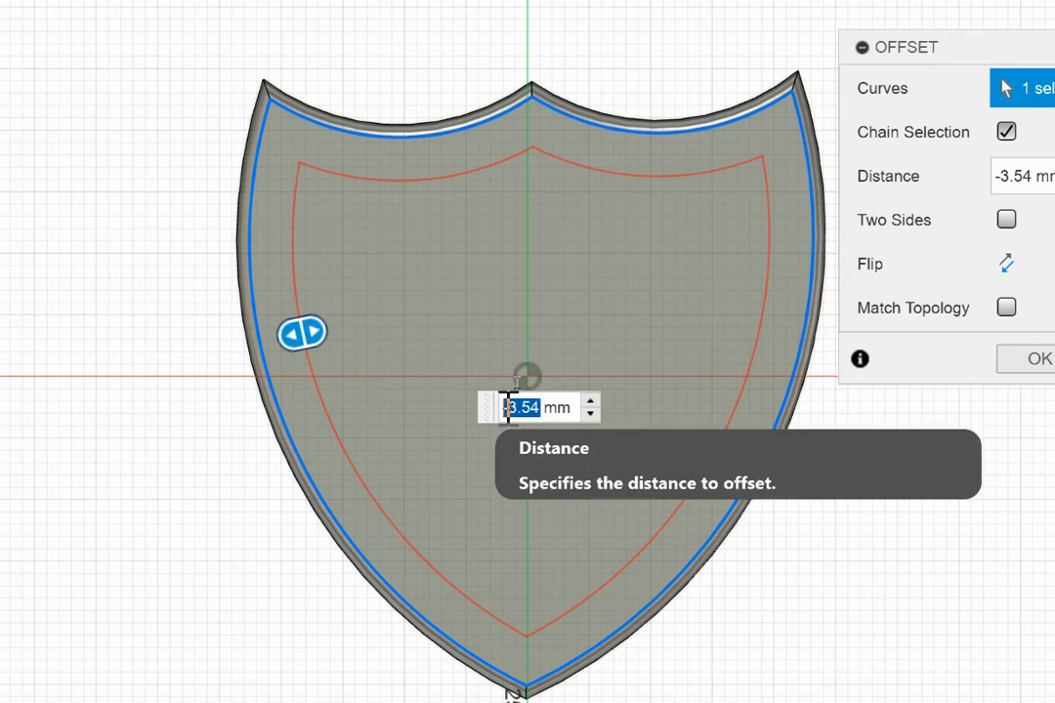
type("1")
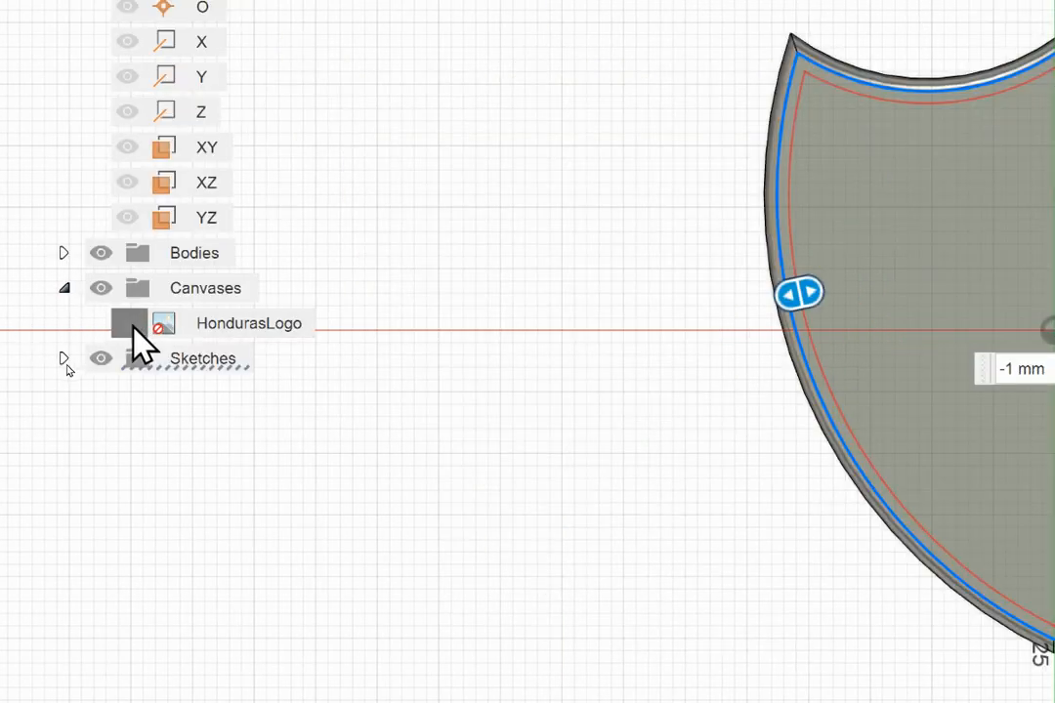
left_click(127, 324)
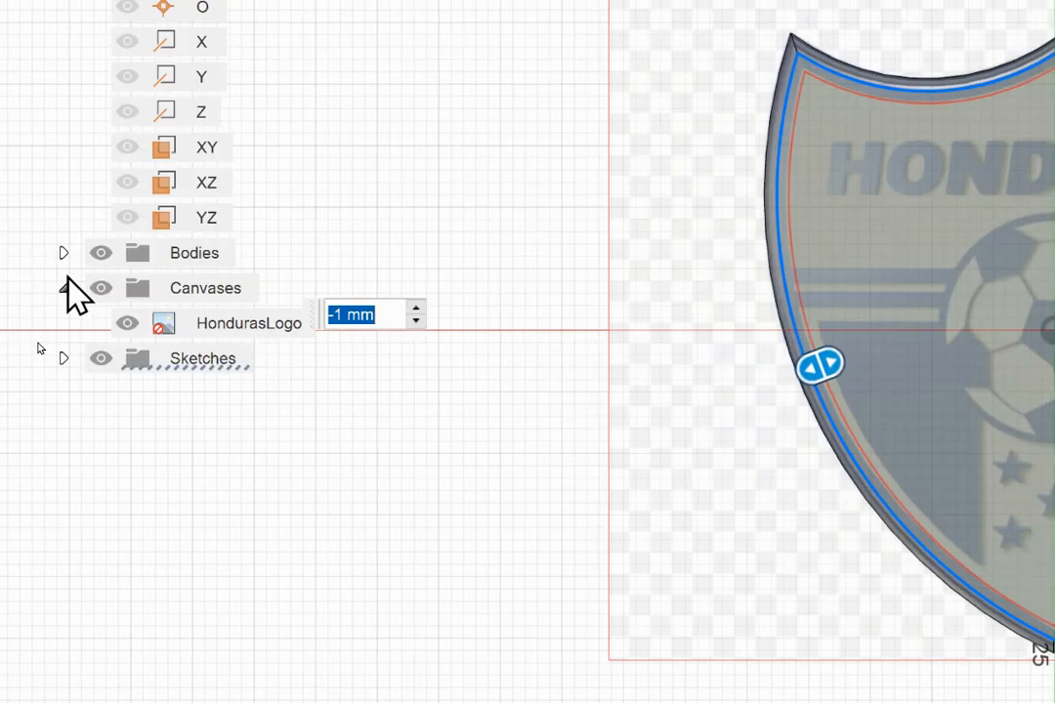
left_click(128, 323)
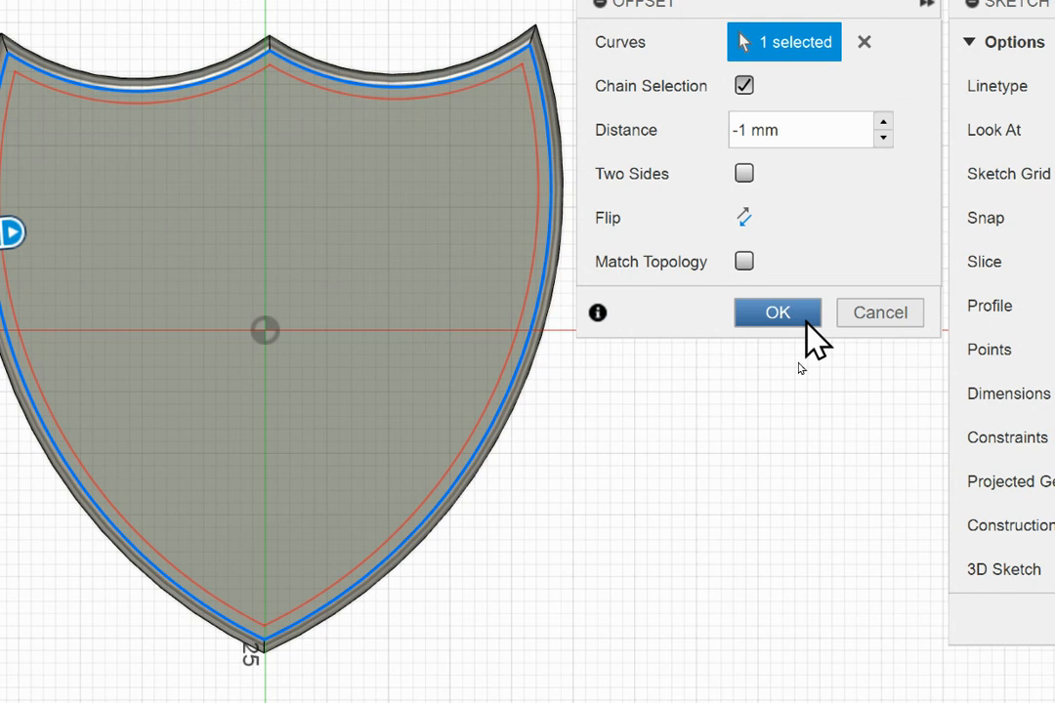
left_click(952, 313)
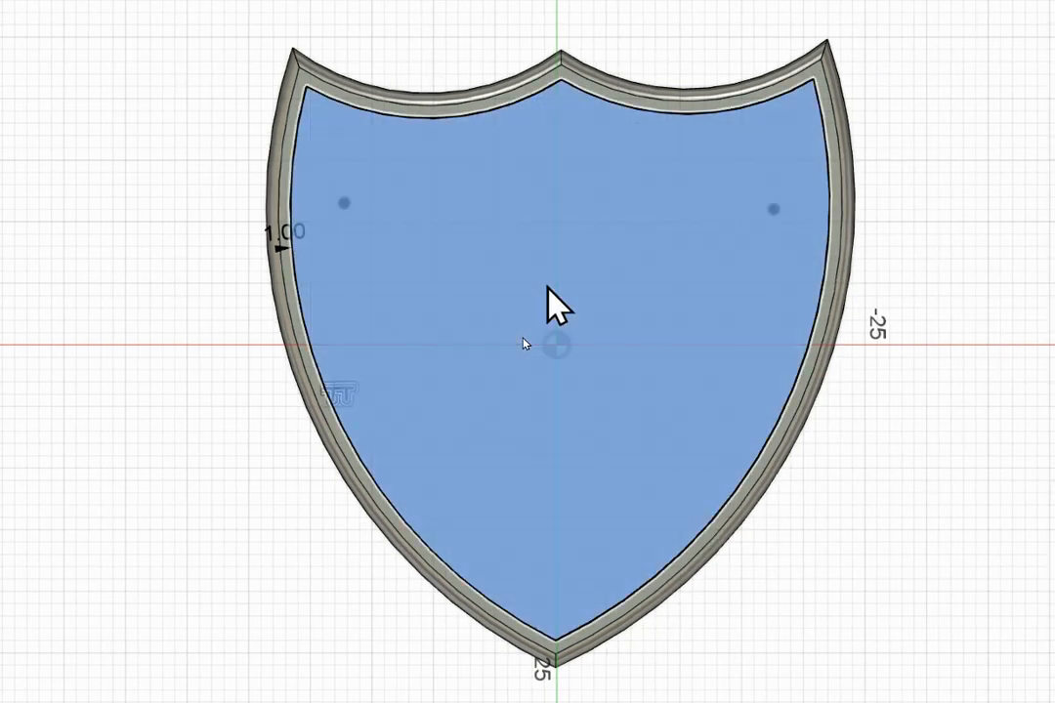
- Extrude the profile inside the offset outline by -1 mm as a cut to recess the shield's front face
left_click(552, 305)
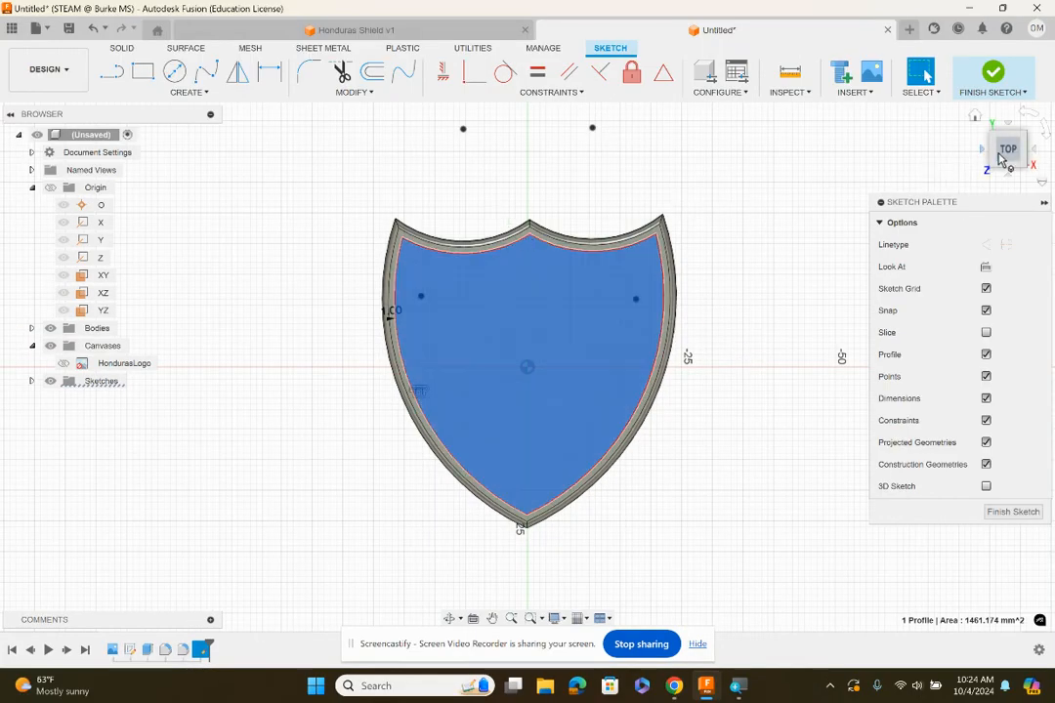
left_click_drag(1007, 153, 1011, 133)
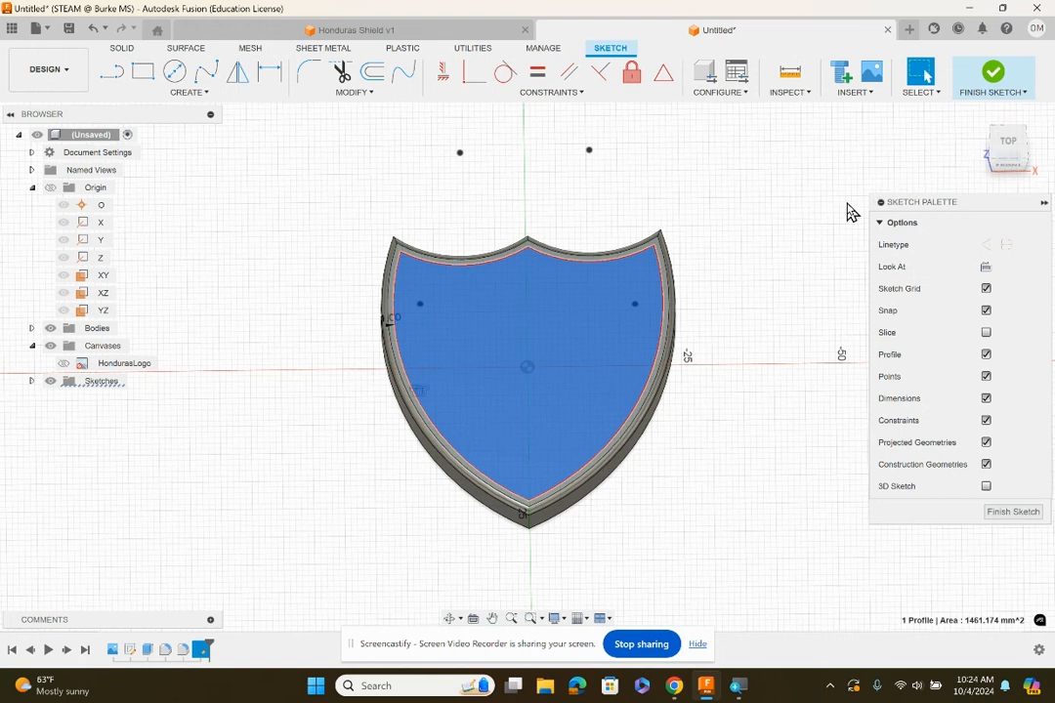
key("e")
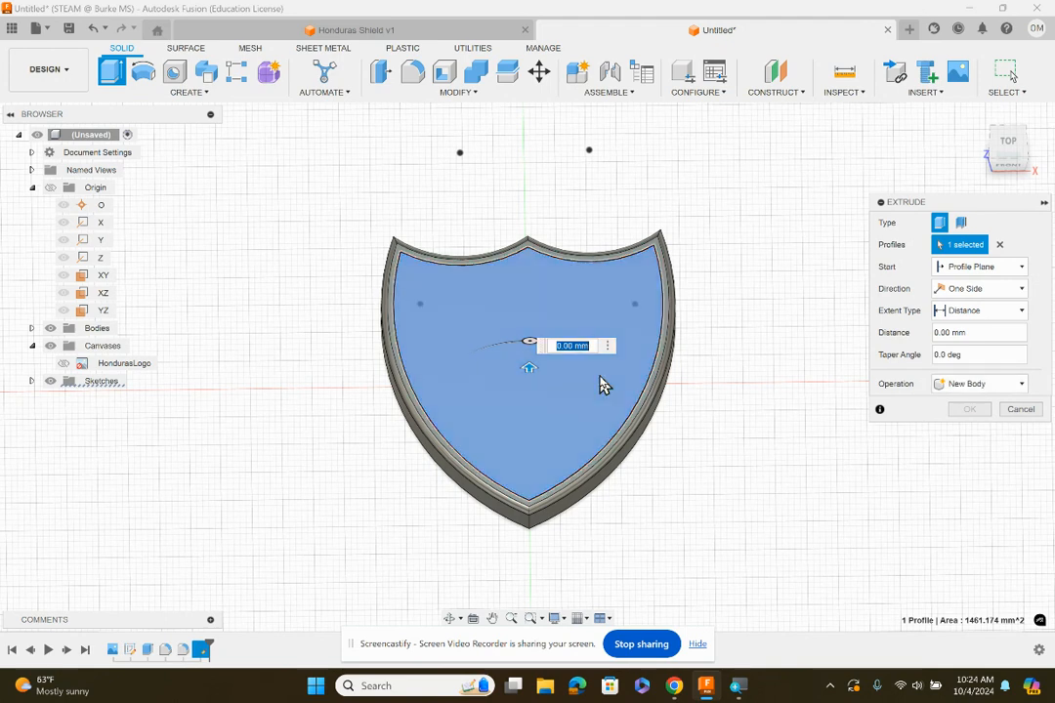
key("Return")
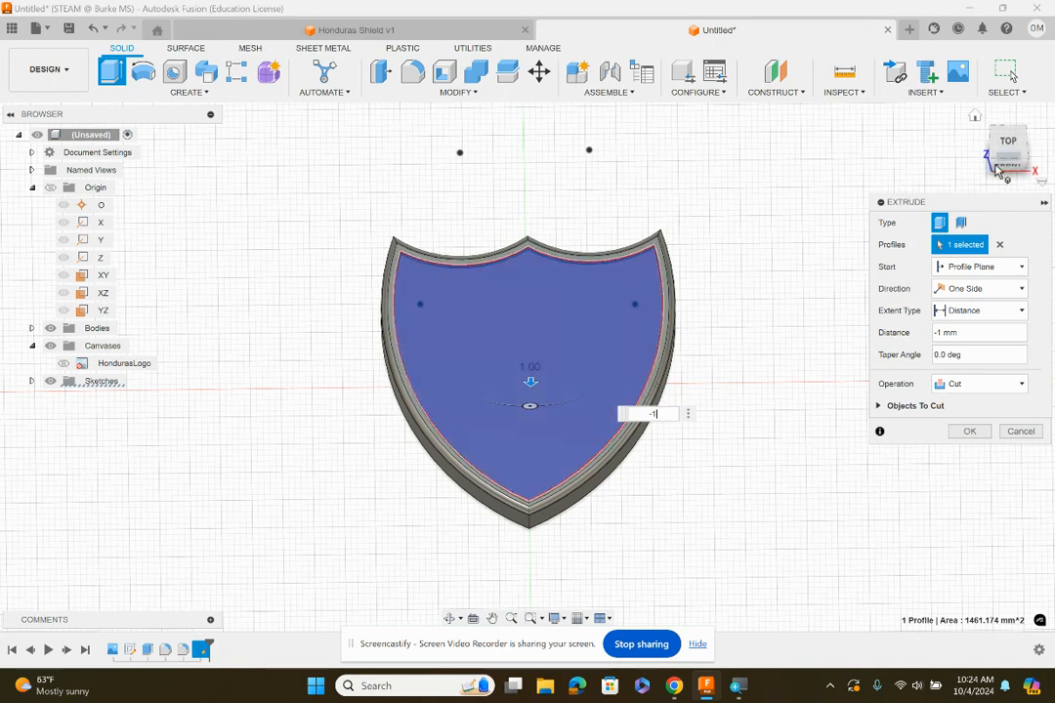
left_click_drag(1010, 153, 1007, 123)
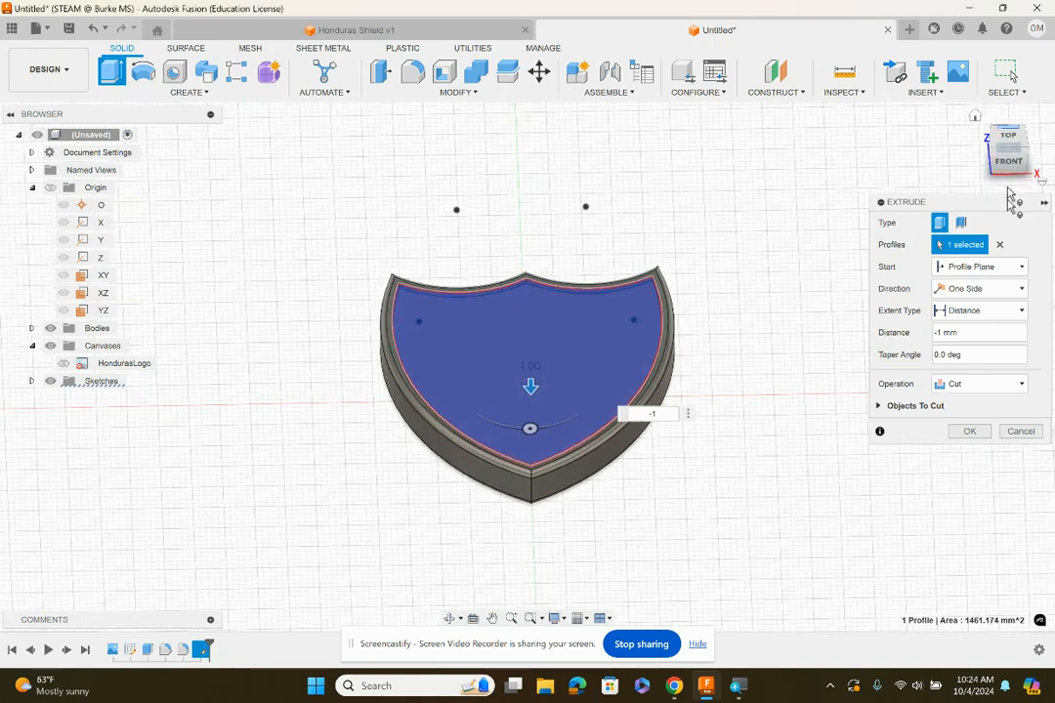
left_click(970, 431)
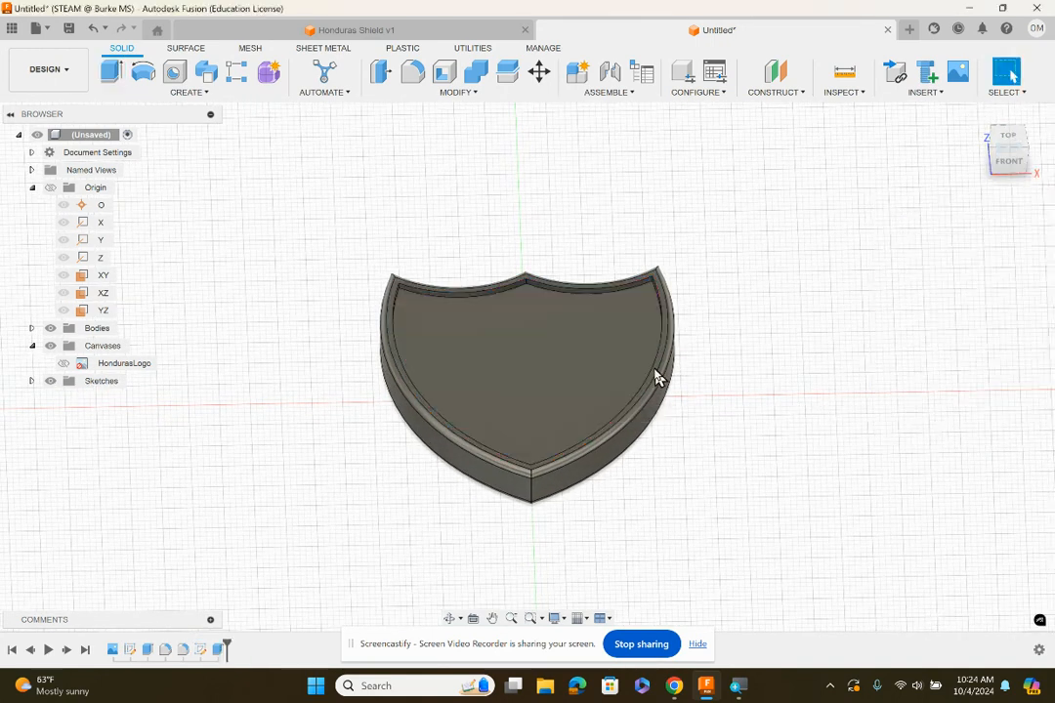
- Fillet the four inner edges of the shield's raised border around the recess with a 0.25 mm radius
scroll(607, 326, "down", 3)
scroll(607, 325, "up", 6)
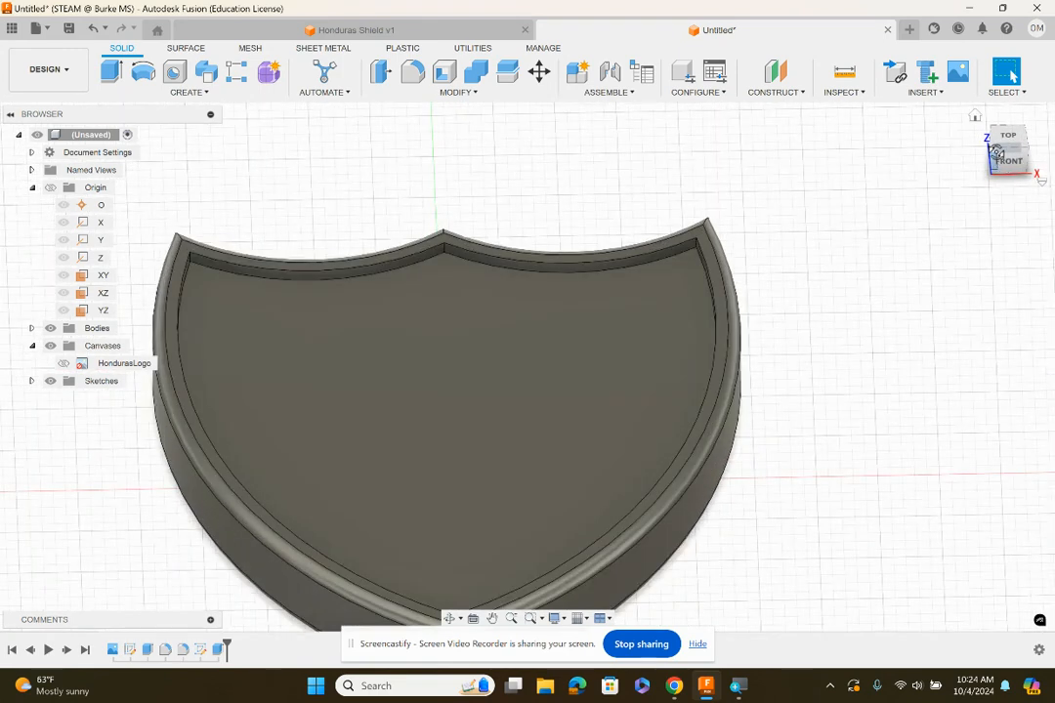
left_click_drag(1009, 153, 996, 175)
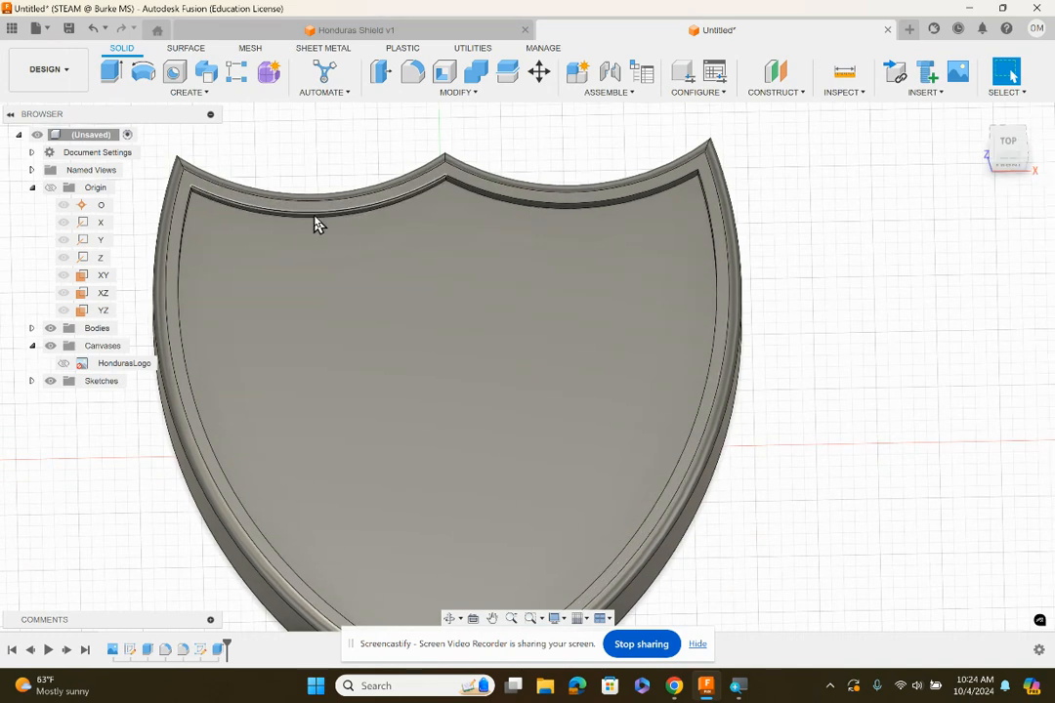
left_click(315, 223)
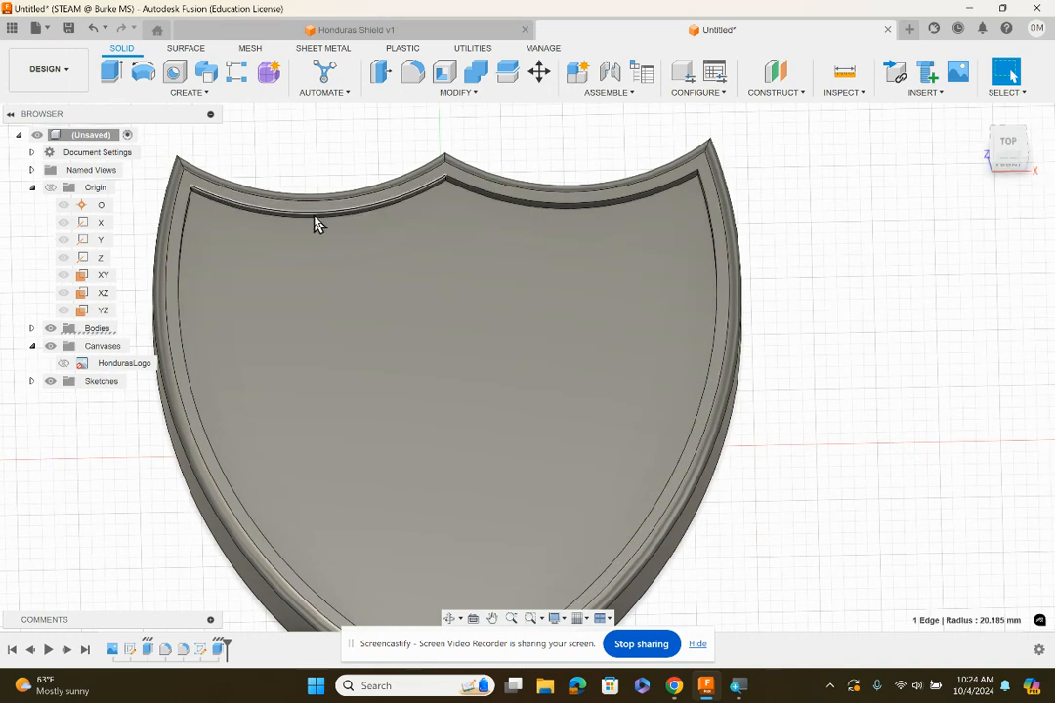
left_click(413, 72)
left_click(499, 200)
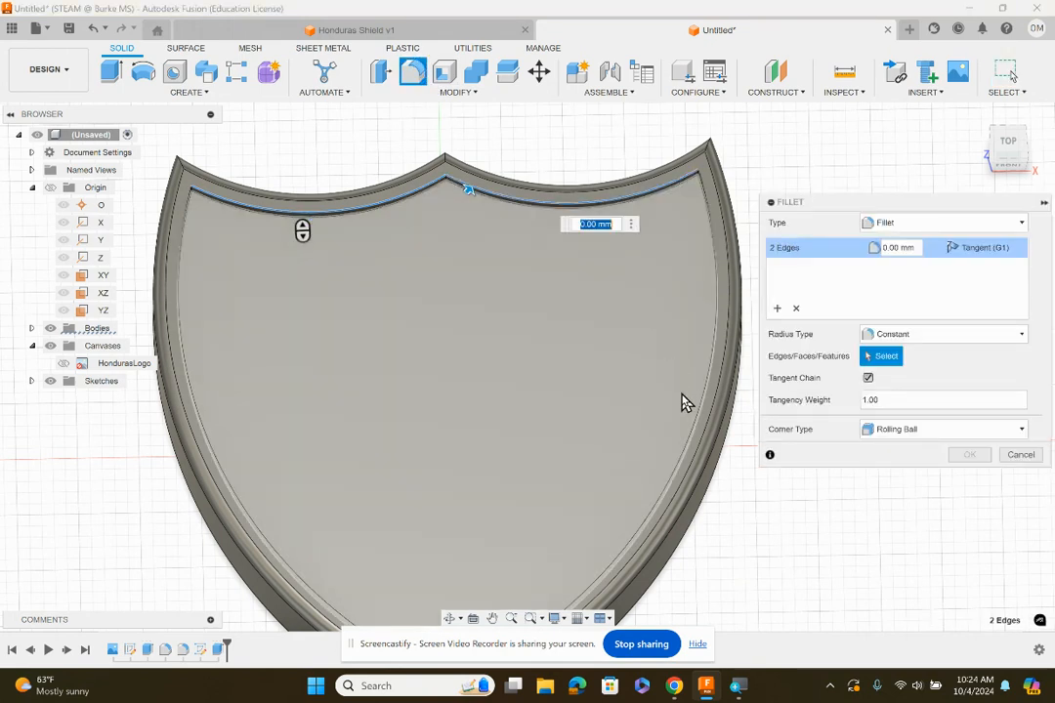
left_click(687, 450)
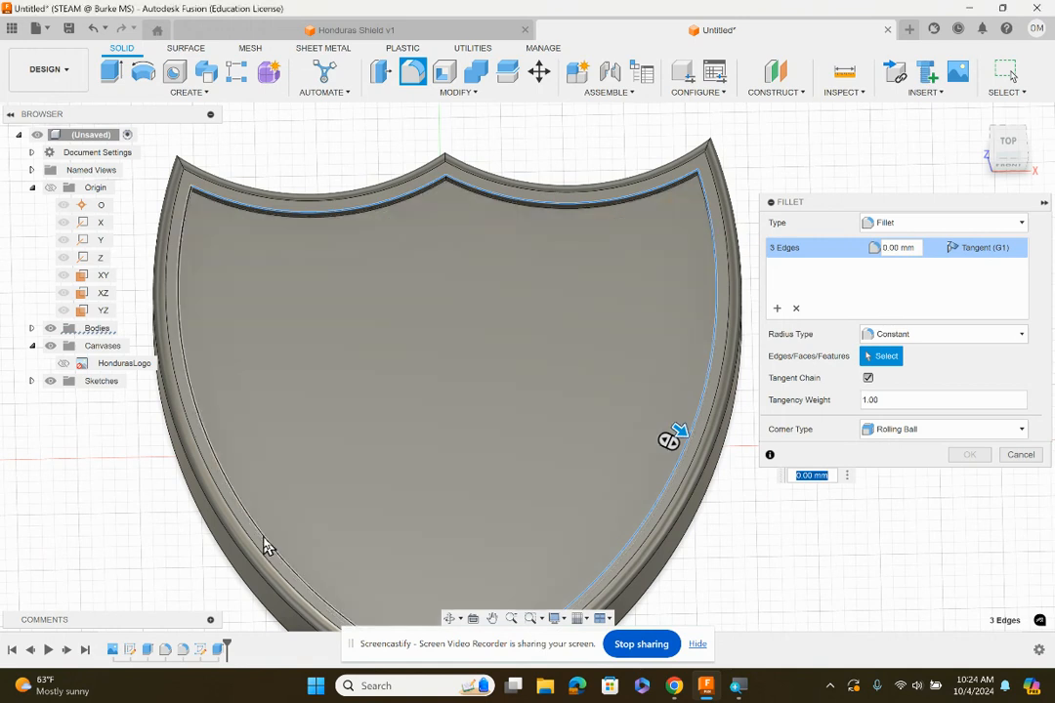
left_click(265, 544)
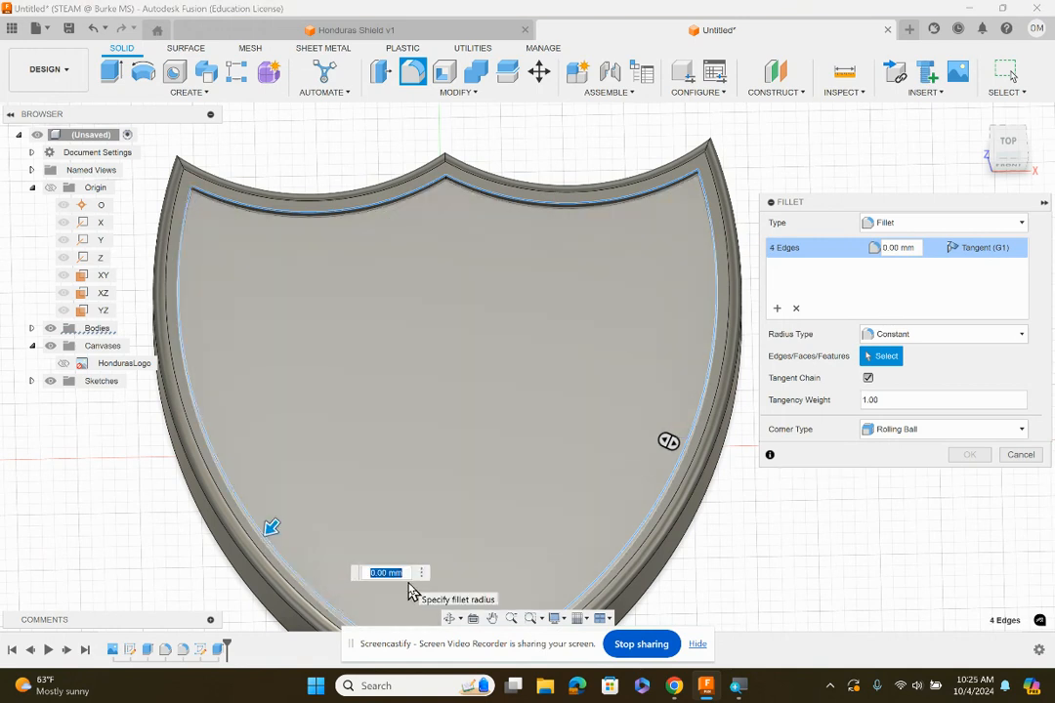
type("0.25")
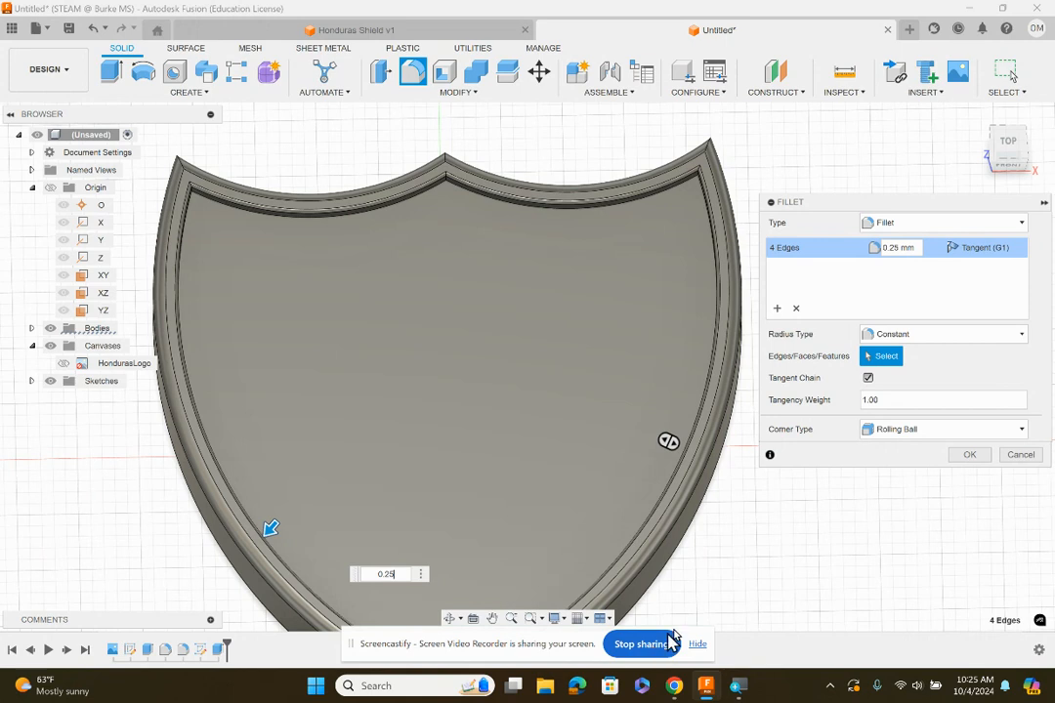
left_click(965, 455)
- Inspect the filleted border up close, compare the shield with the HondurasLogo canvas in top view, and hide the canvas again
middle_click_drag(848, 119, 826, 191, "shift")
scroll(648, 280, "up", 5)
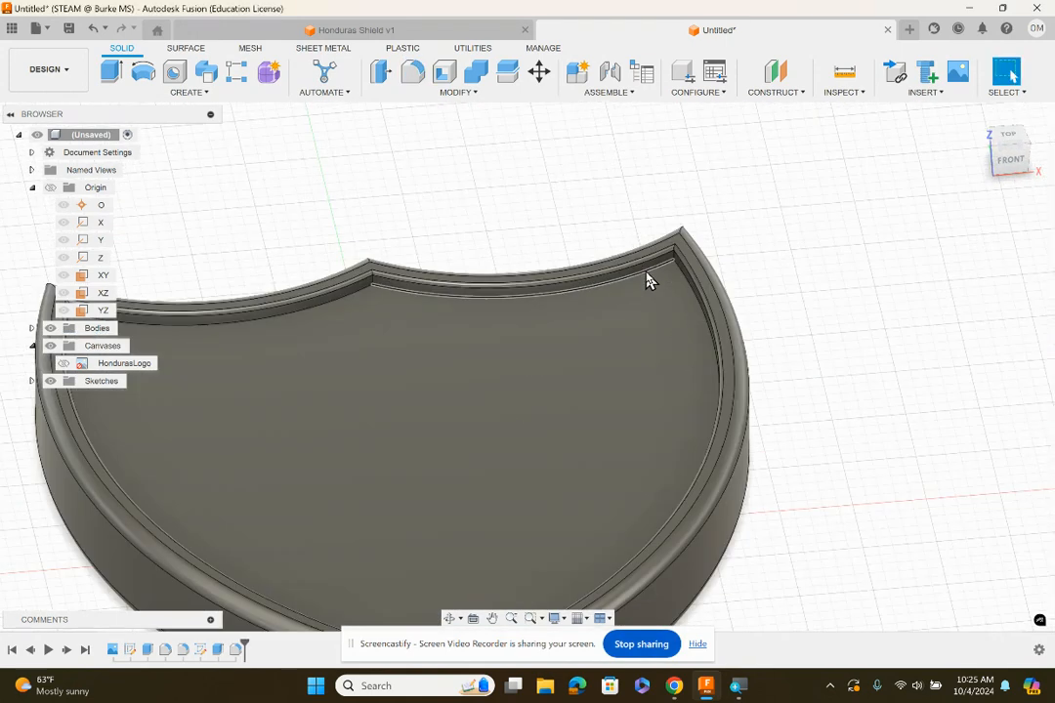
scroll(788, 290, "down", 5)
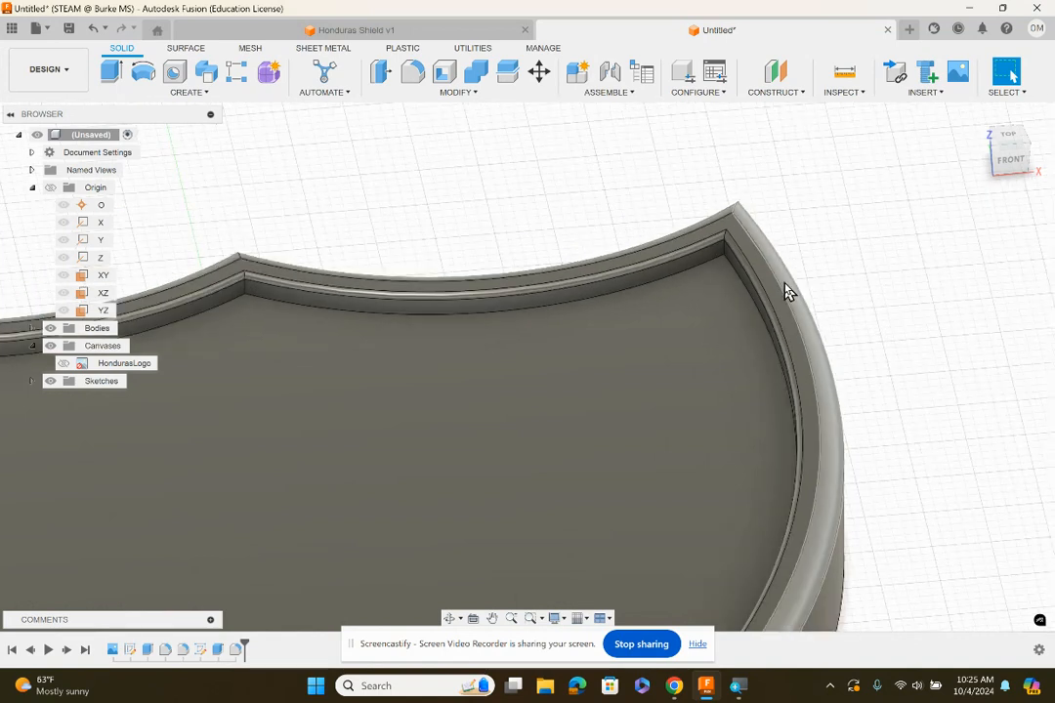
left_click_drag(1010, 170, 1008, 189)
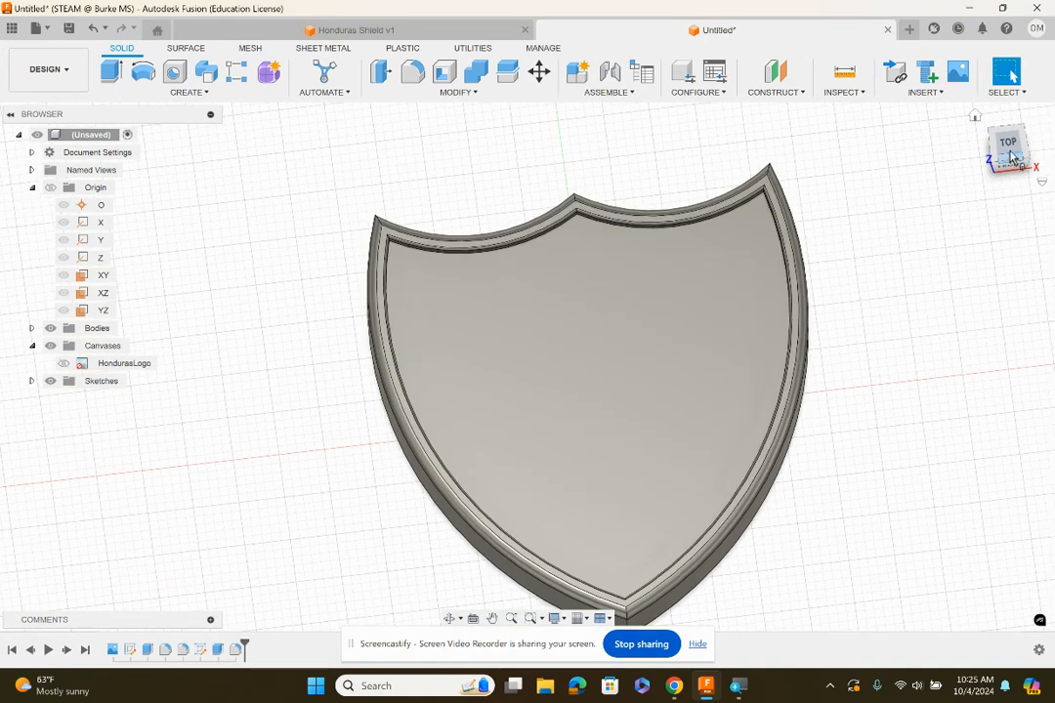
left_click(1011, 155)
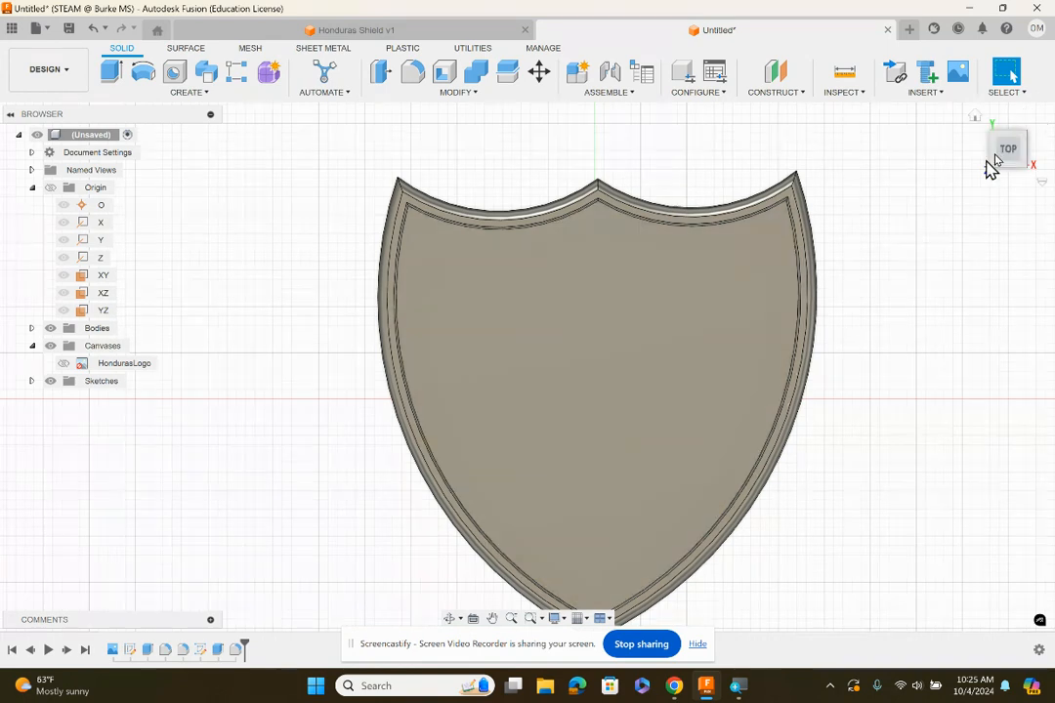
middle_click_drag(918, 329, 829, 248)
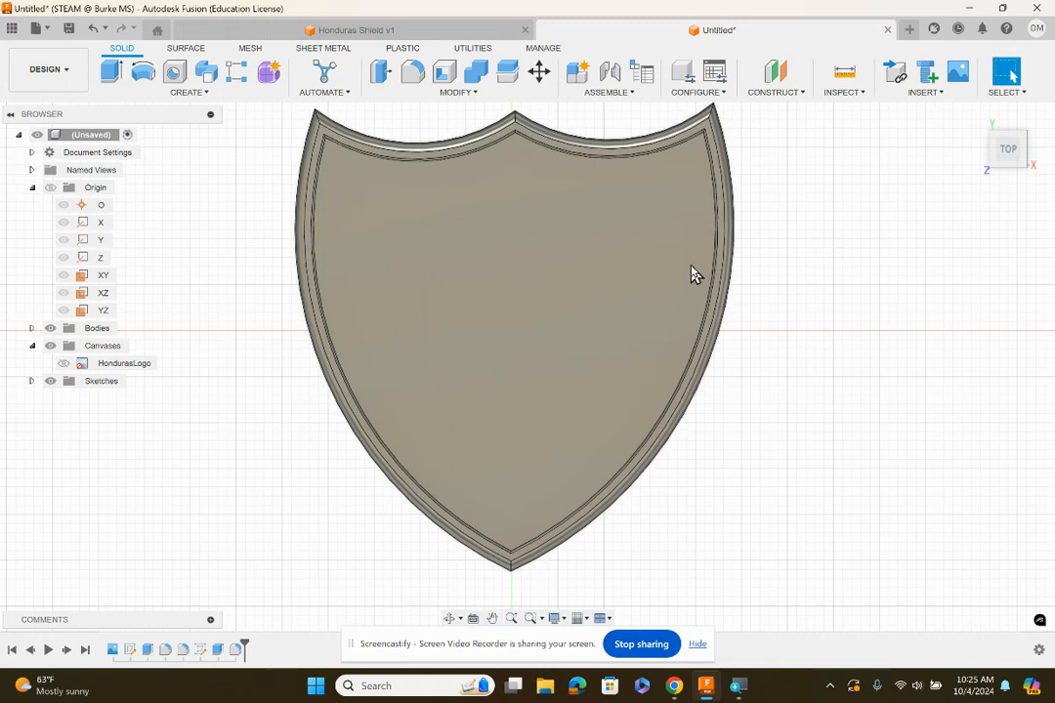
left_click(68, 362)
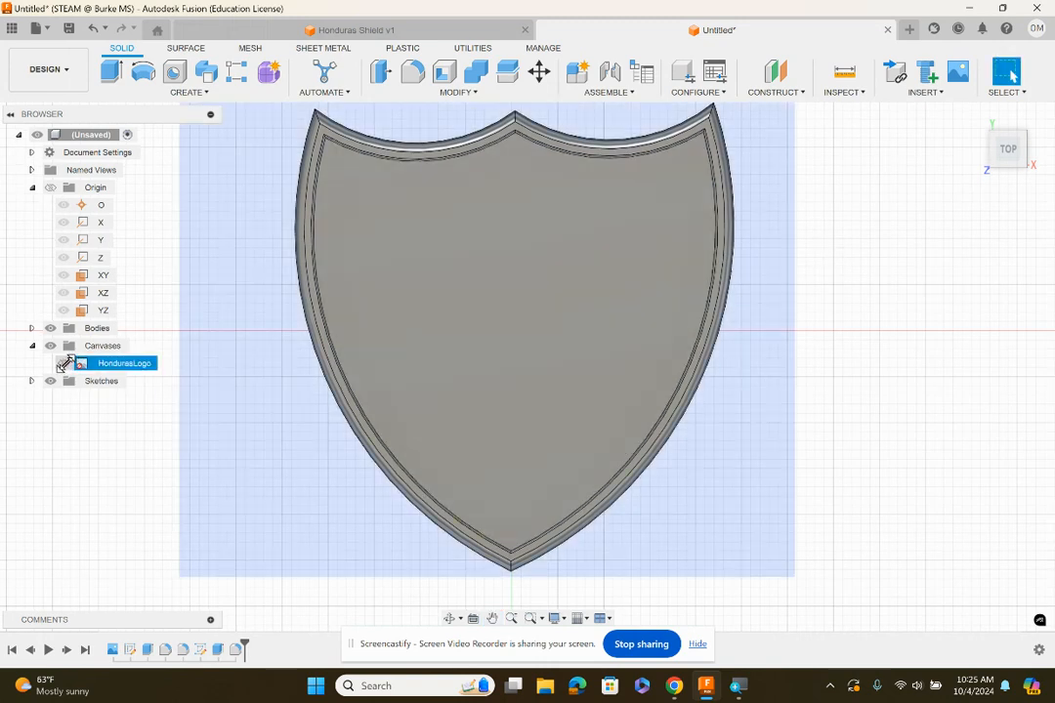
left_click(63, 364)
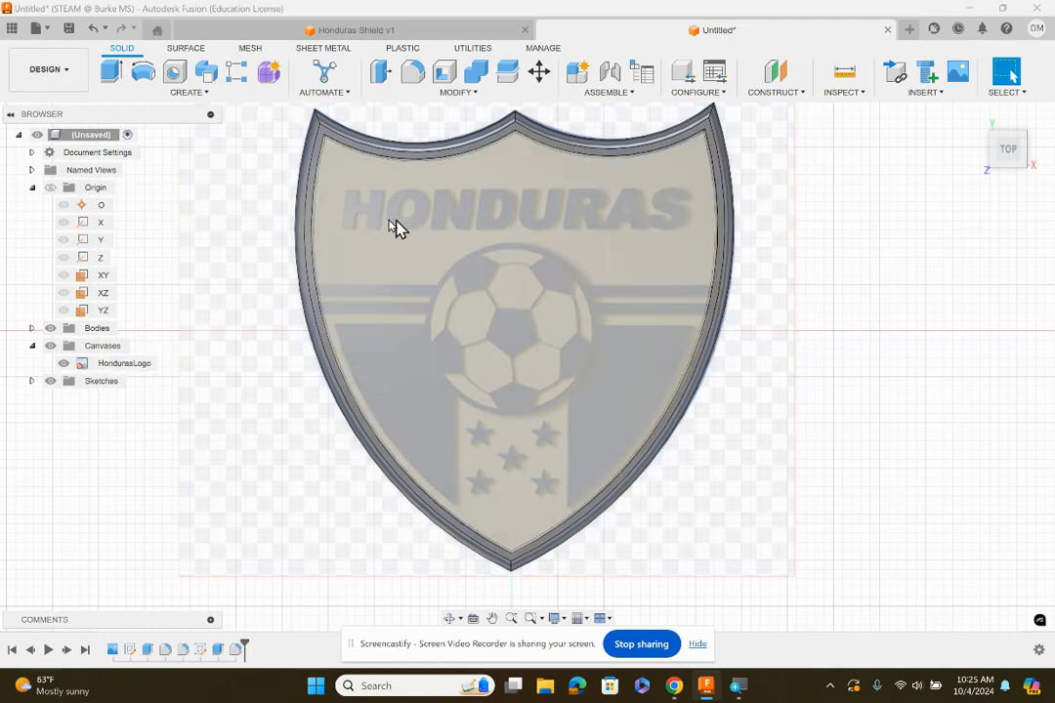
left_click(72, 366)
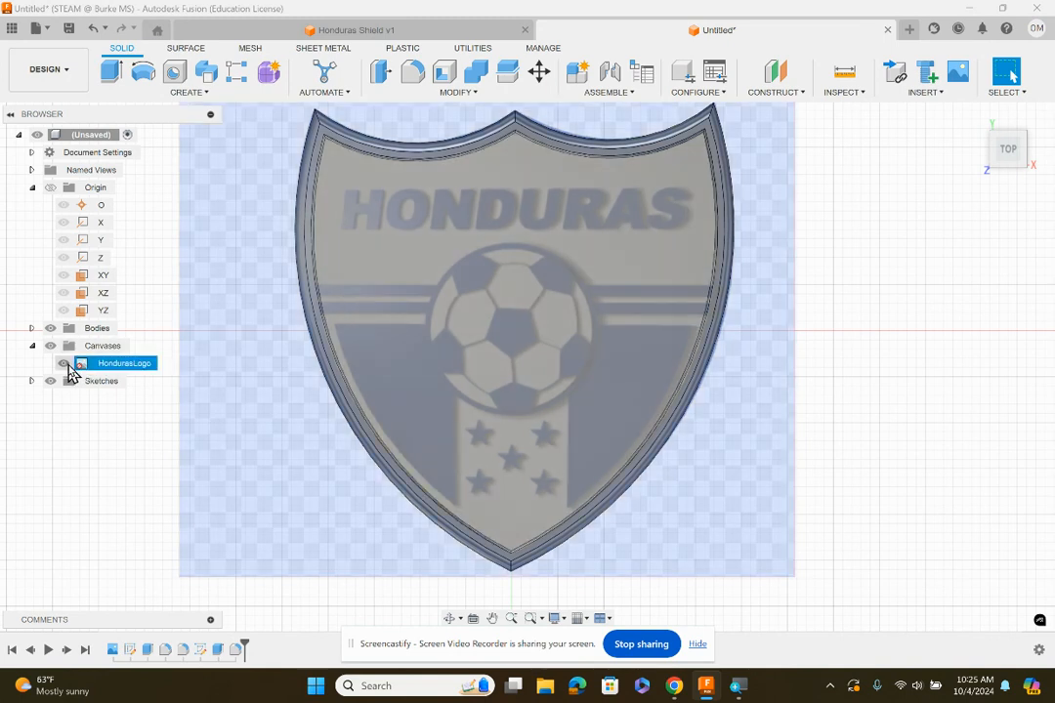
left_click(64, 363)
- Create a new sketch on the shield's recessed front face
scroll(396, 335, "down", 1)
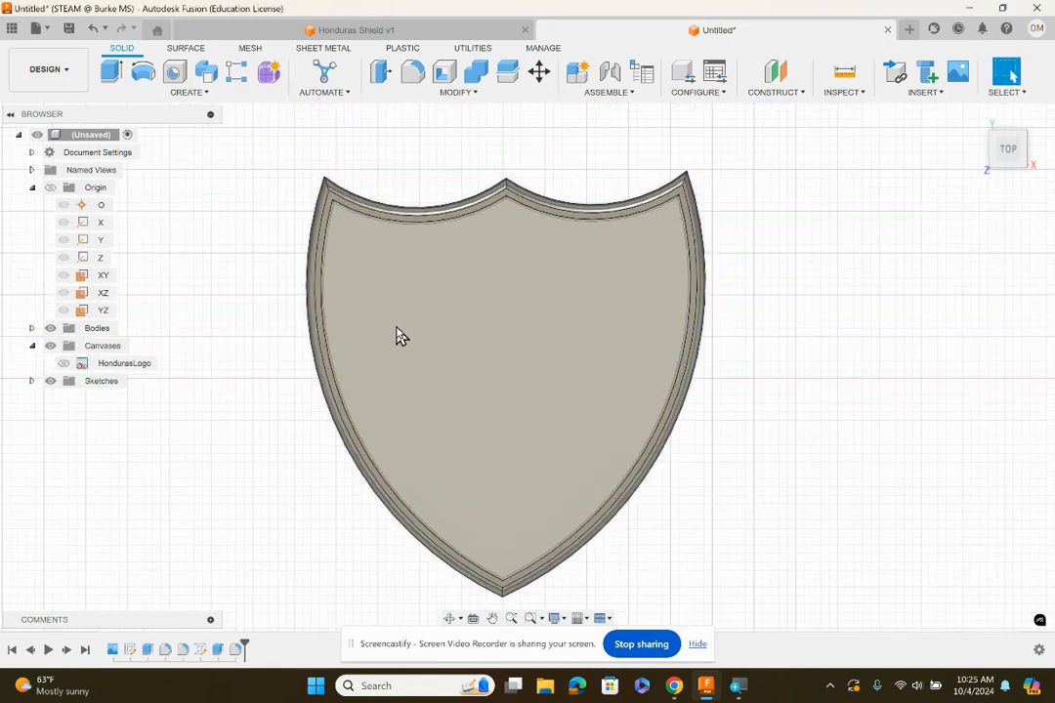
left_click(205, 97)
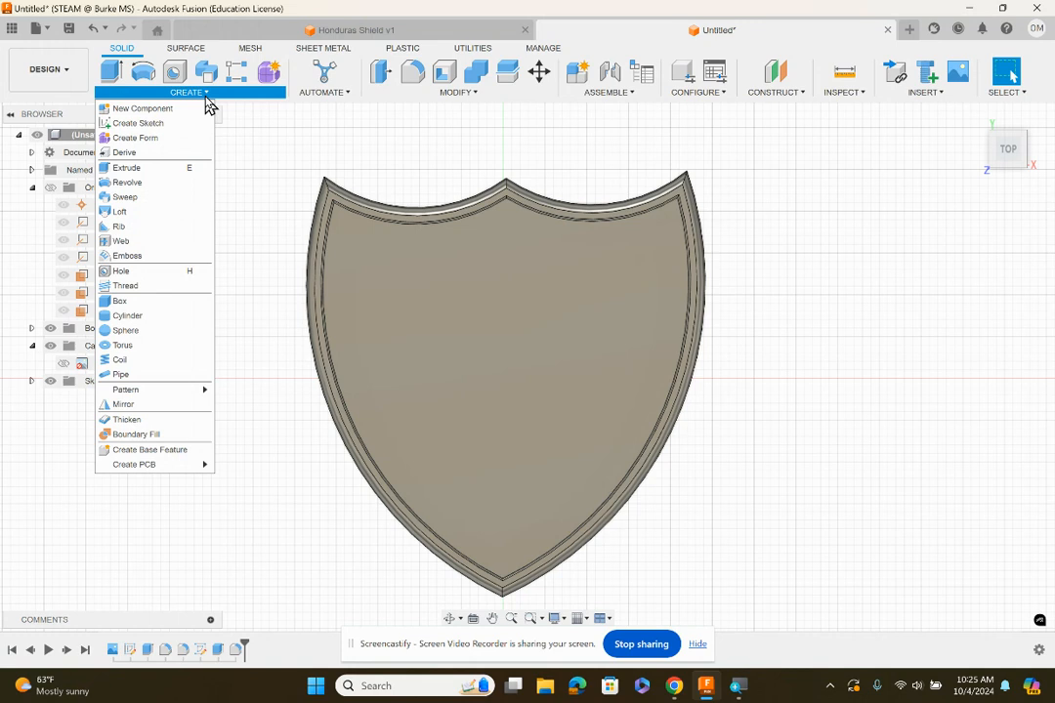
left_click(142, 123)
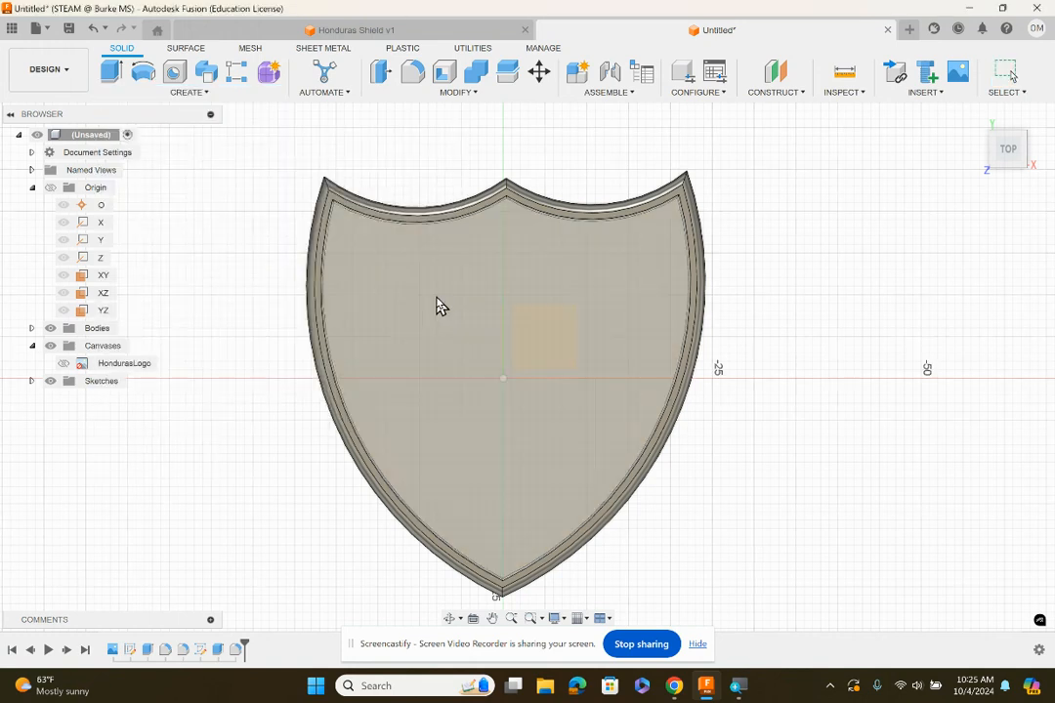
left_click(437, 305)
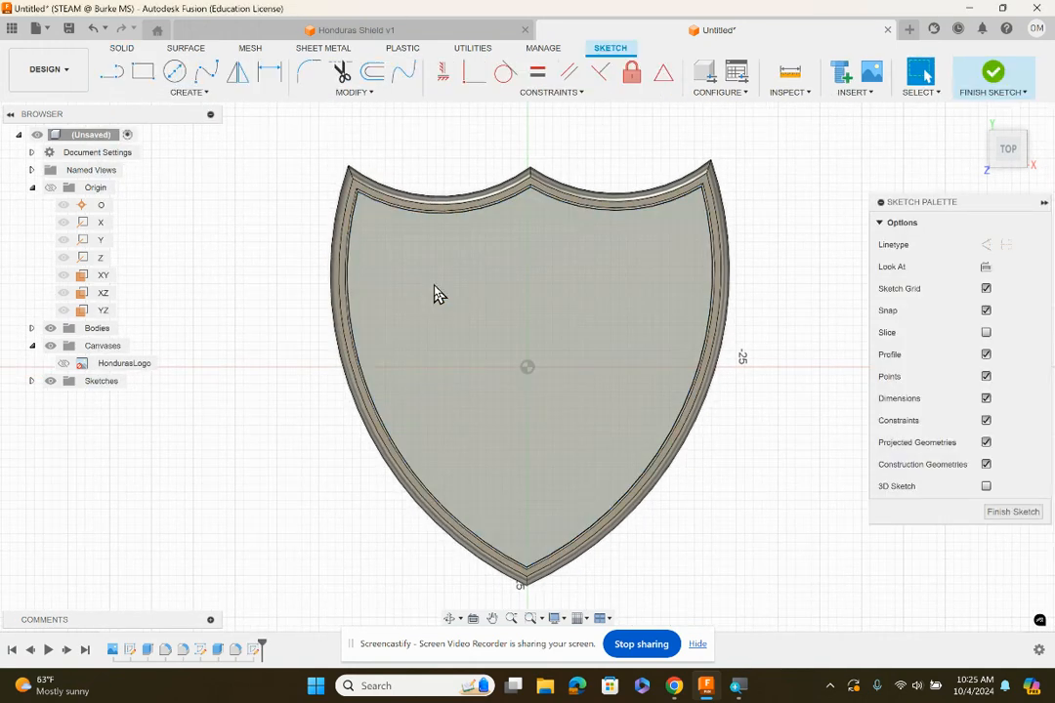
- Place a sketch text box across the upper part of the shield's recessed face and enter the text HONDURAS
key("s")
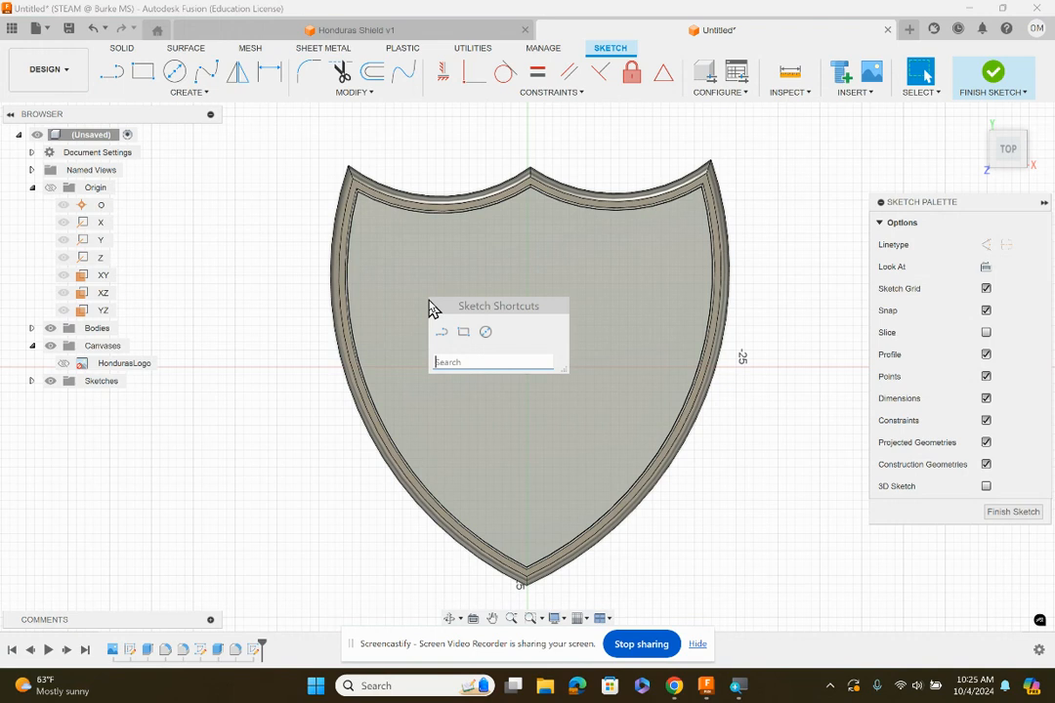
type("te")
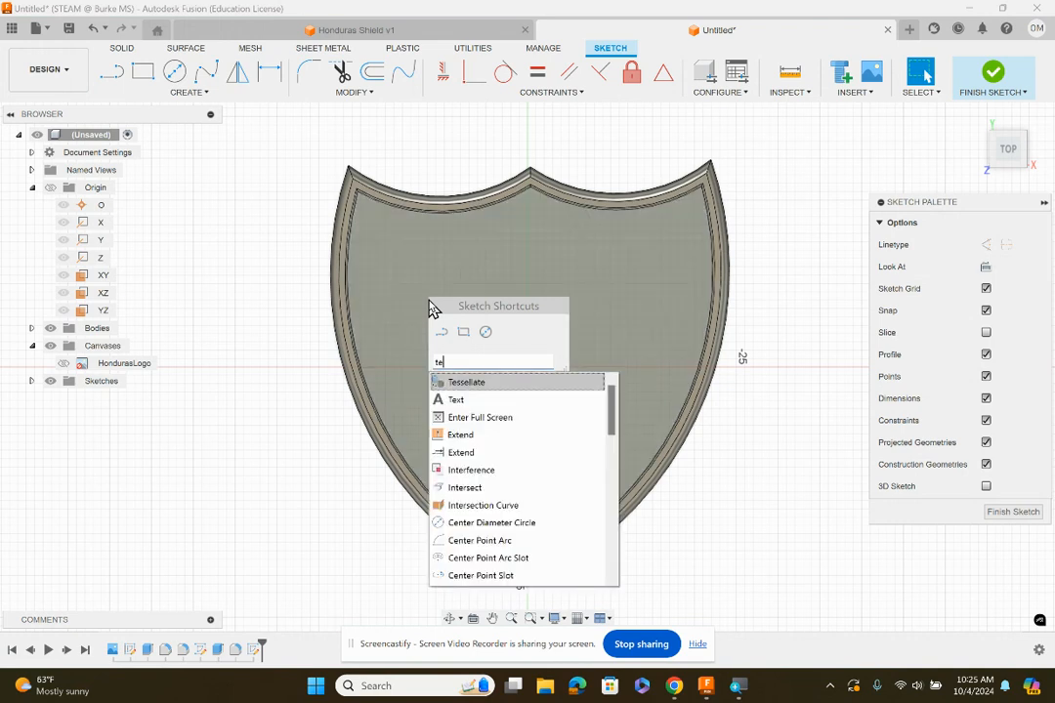
left_click(460, 399)
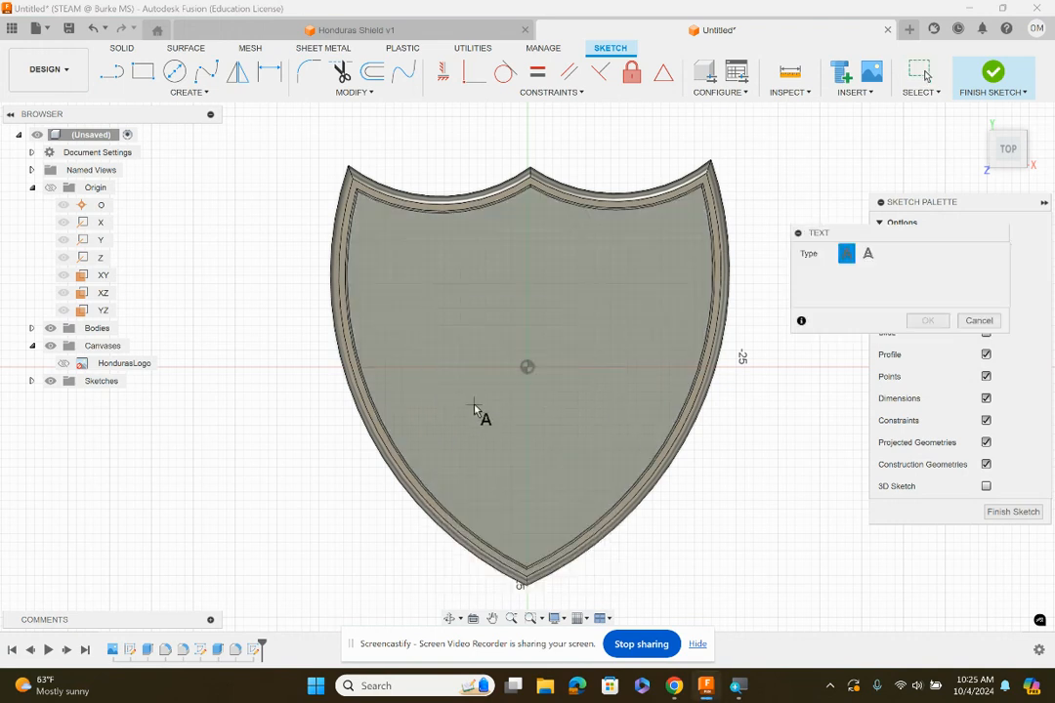
left_click(134, 95)
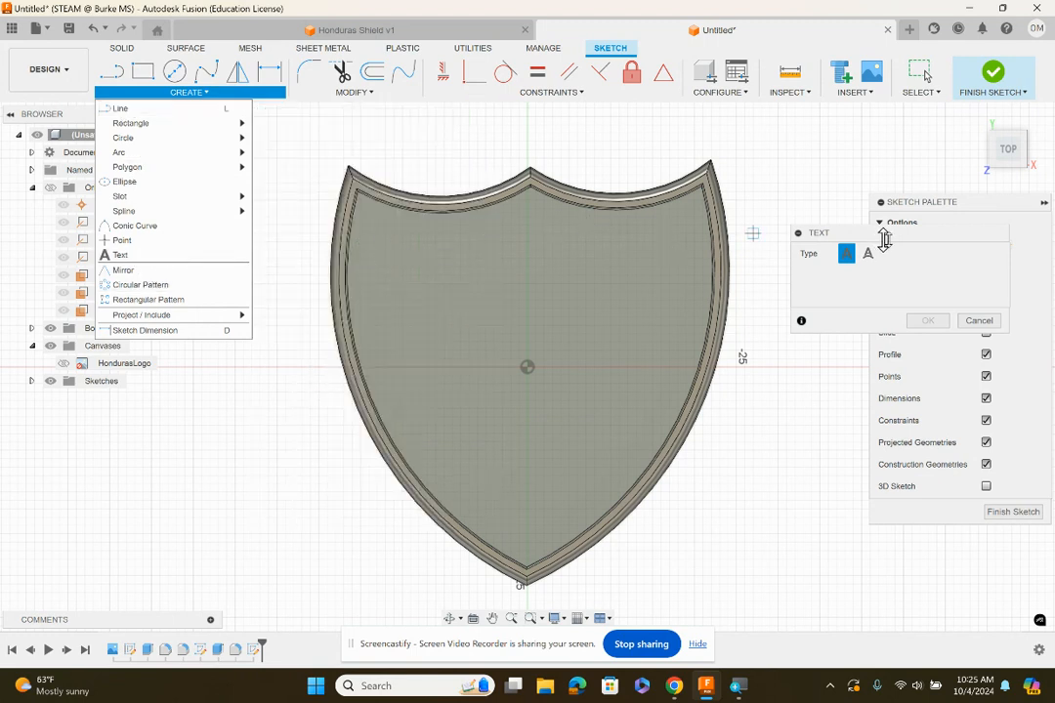
left_click(362, 219)
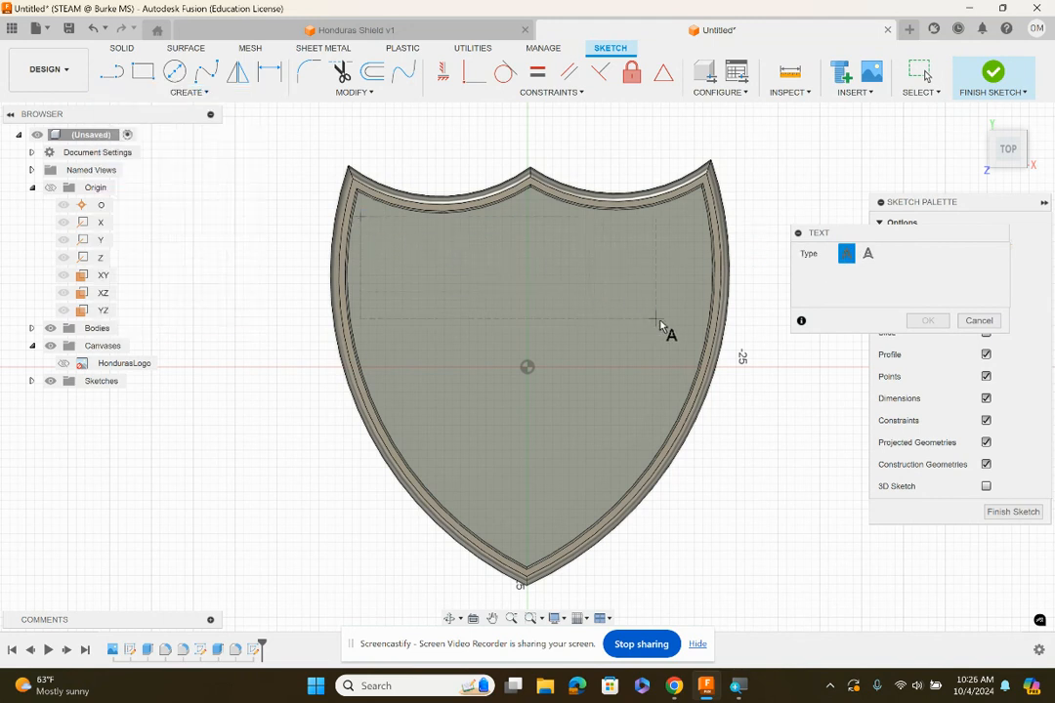
left_click(693, 328)
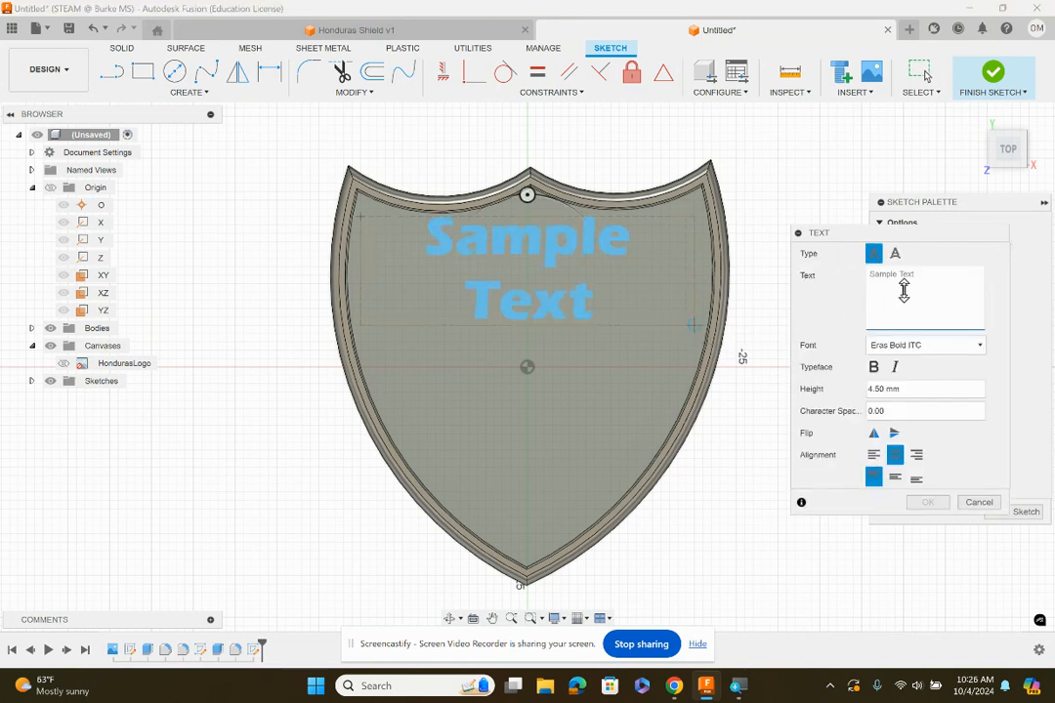
type("HONDURA")
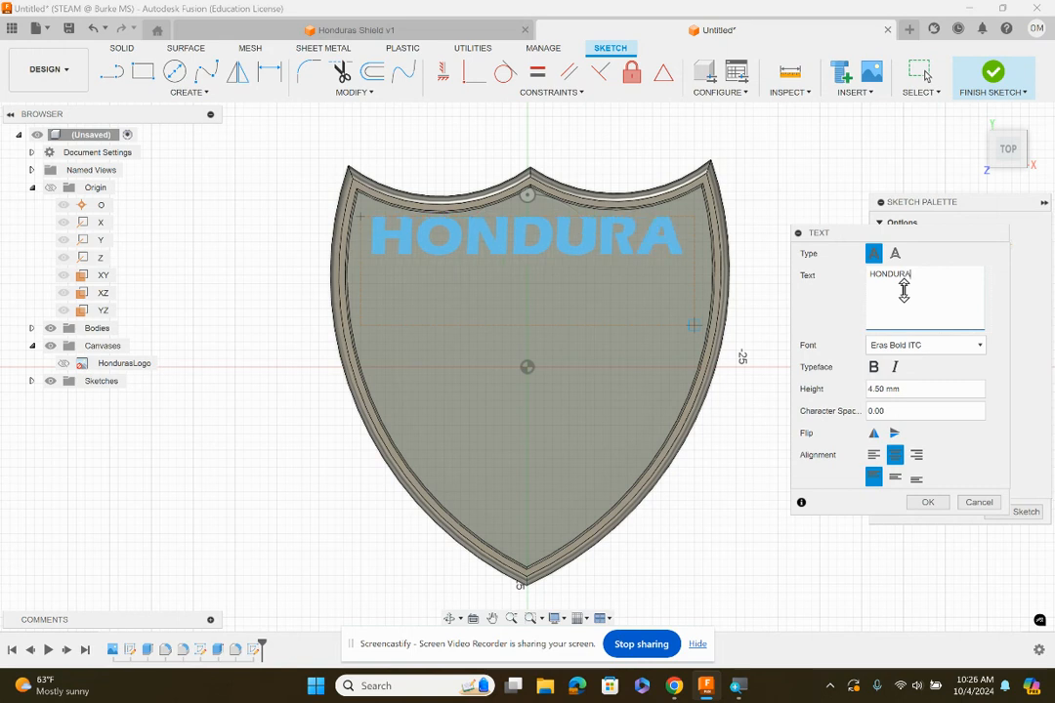
key("BackSpace")
type("AS")
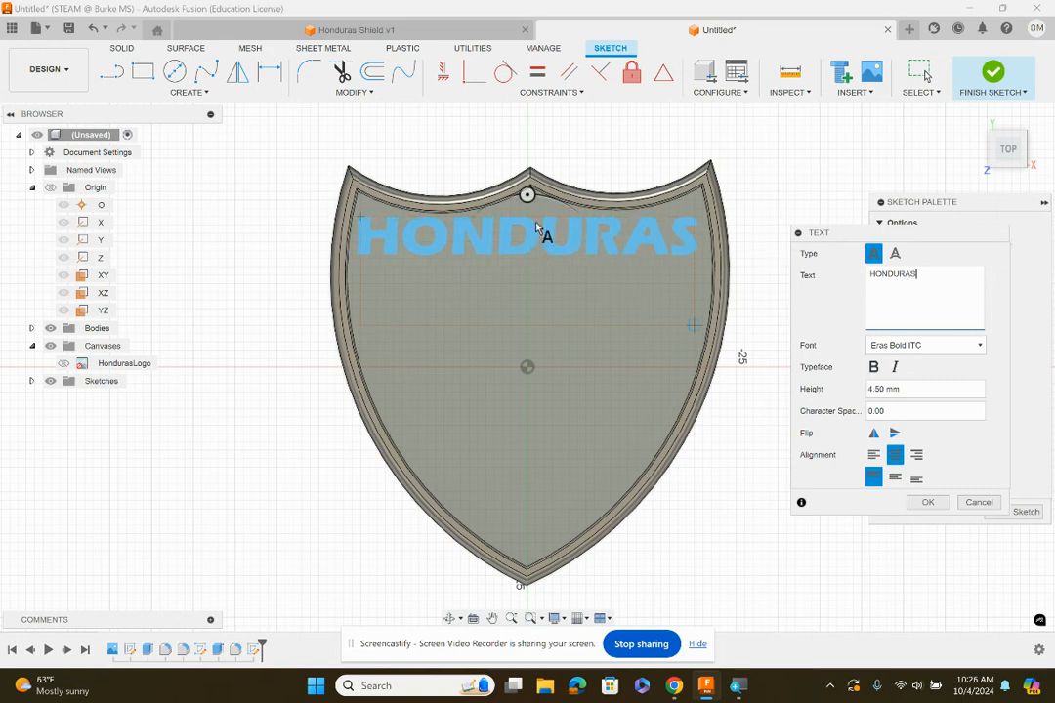
- Show the HondurasLogo canvas behind the HONDURAS text to compare the lettering
left_click(65, 363)
left_click(64, 362)
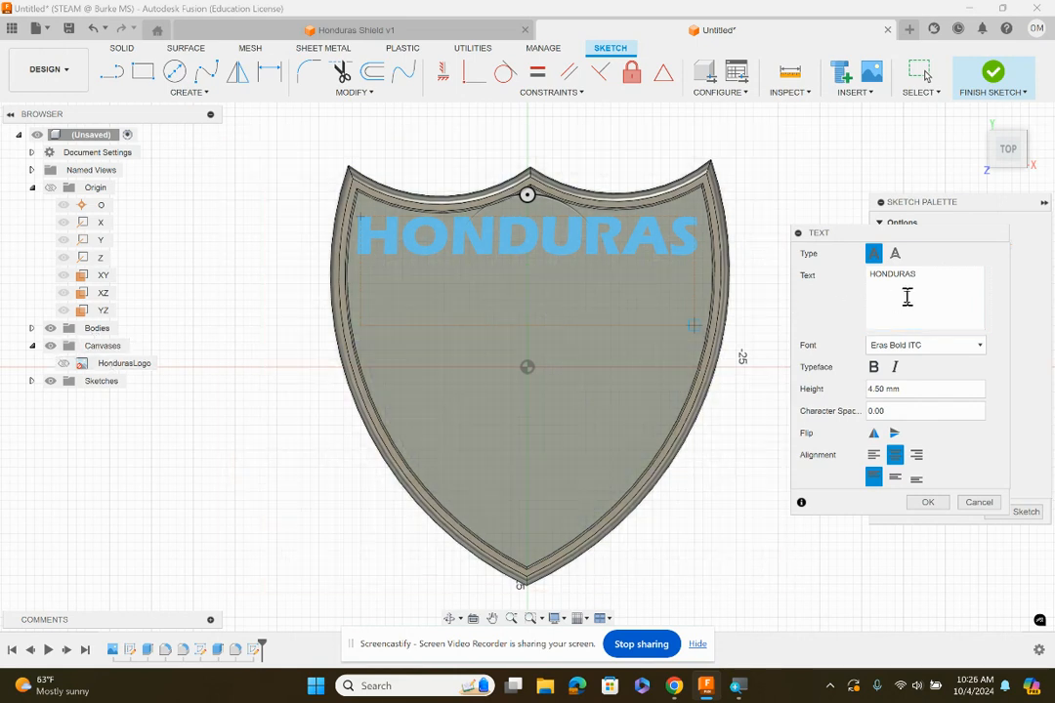
left_click(922, 346)
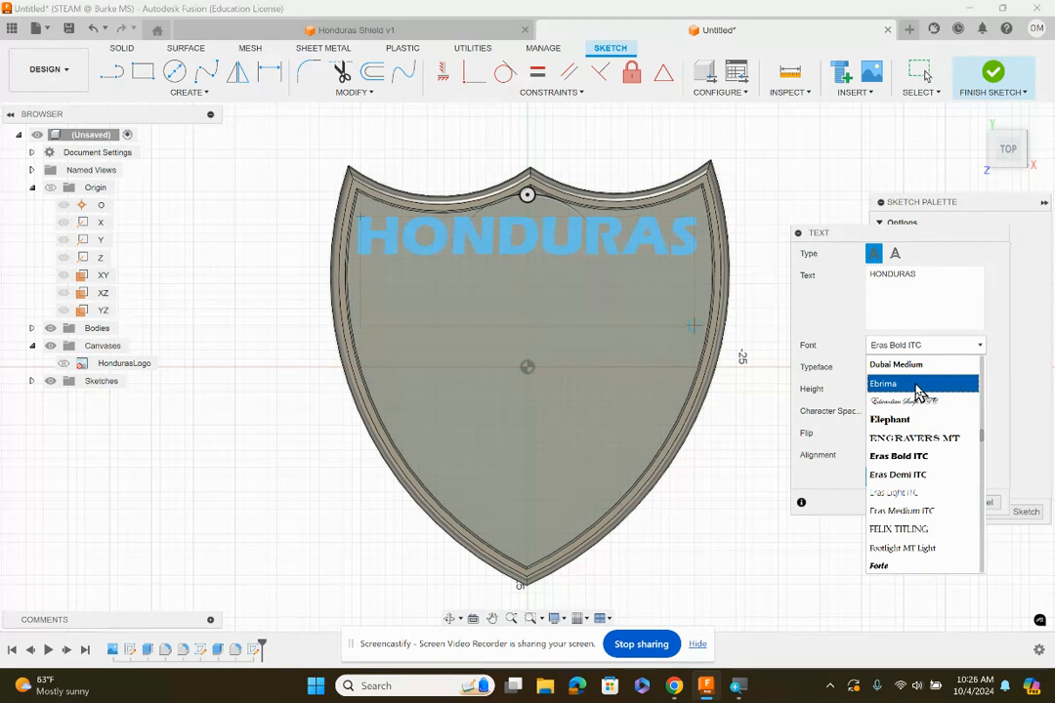
scroll(928, 459, "down", 2)
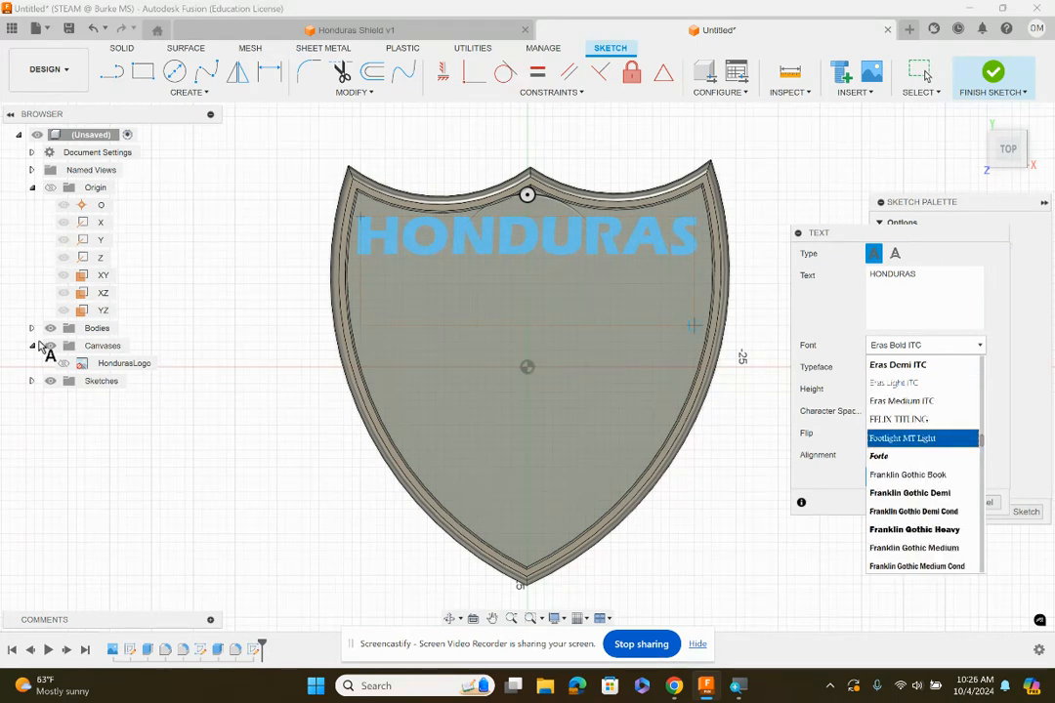
left_click(63, 365)
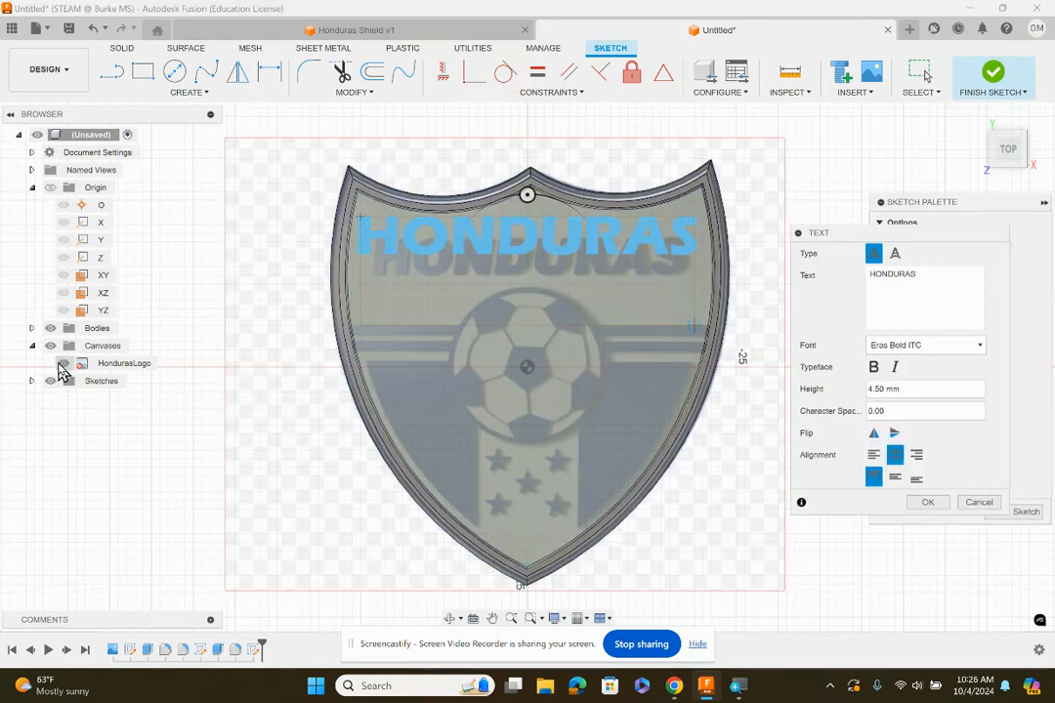
left_click(61, 364)
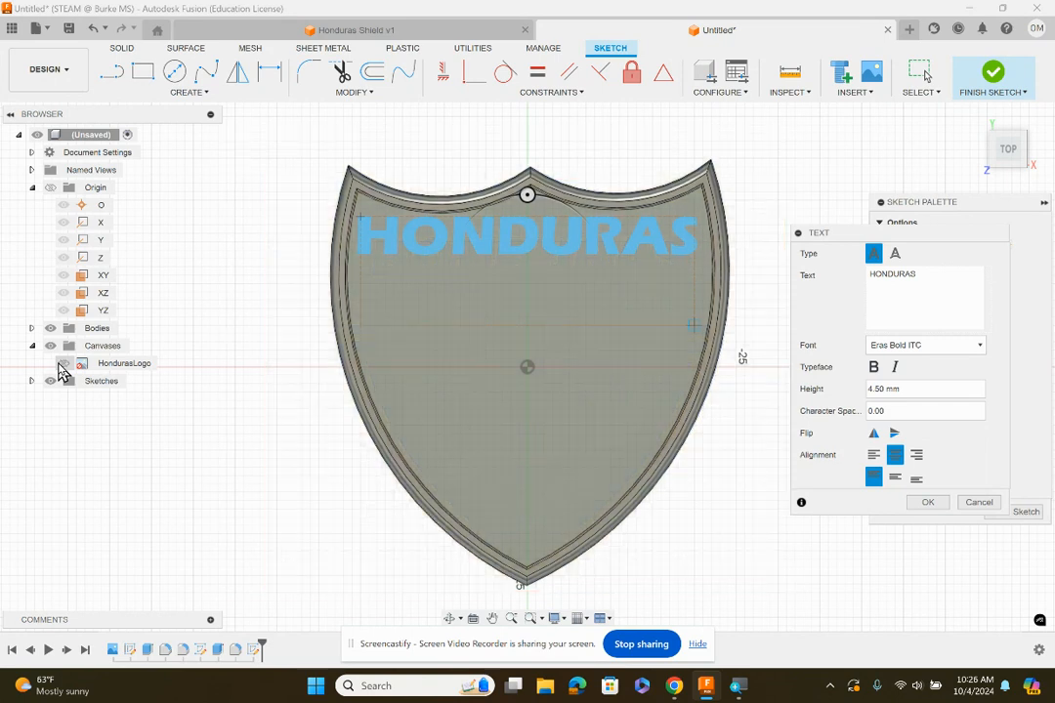
left_click(63, 364)
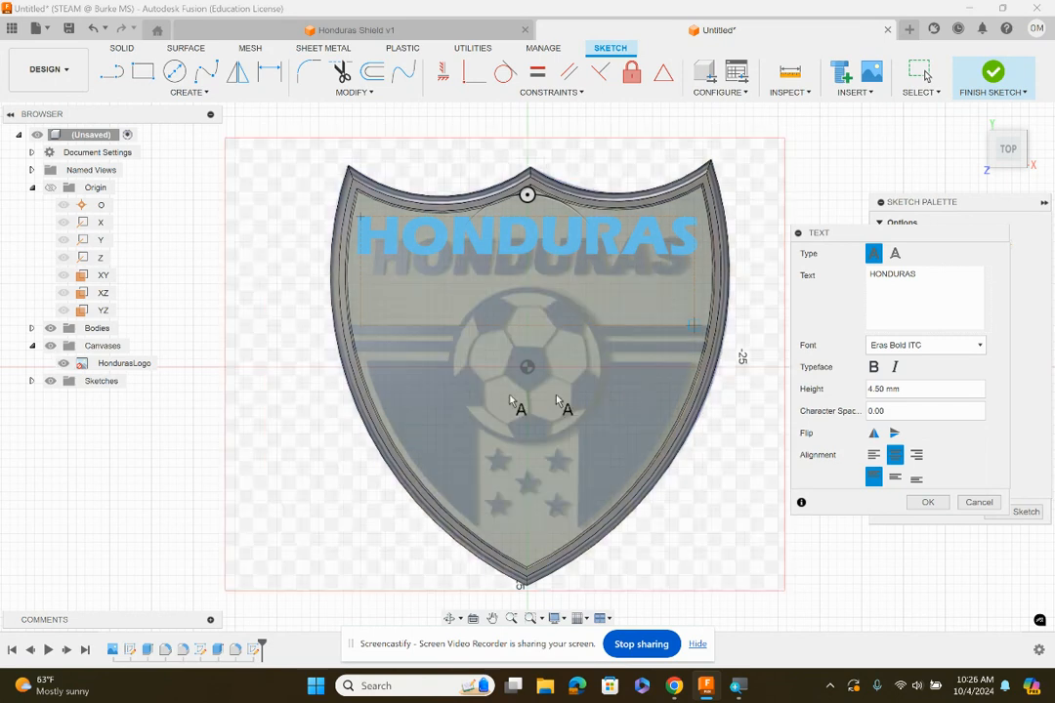
- Look through the available fonts for one matching the logo's HONDURAS lettering and keep Eras Bold ITC
left_click(892, 345)
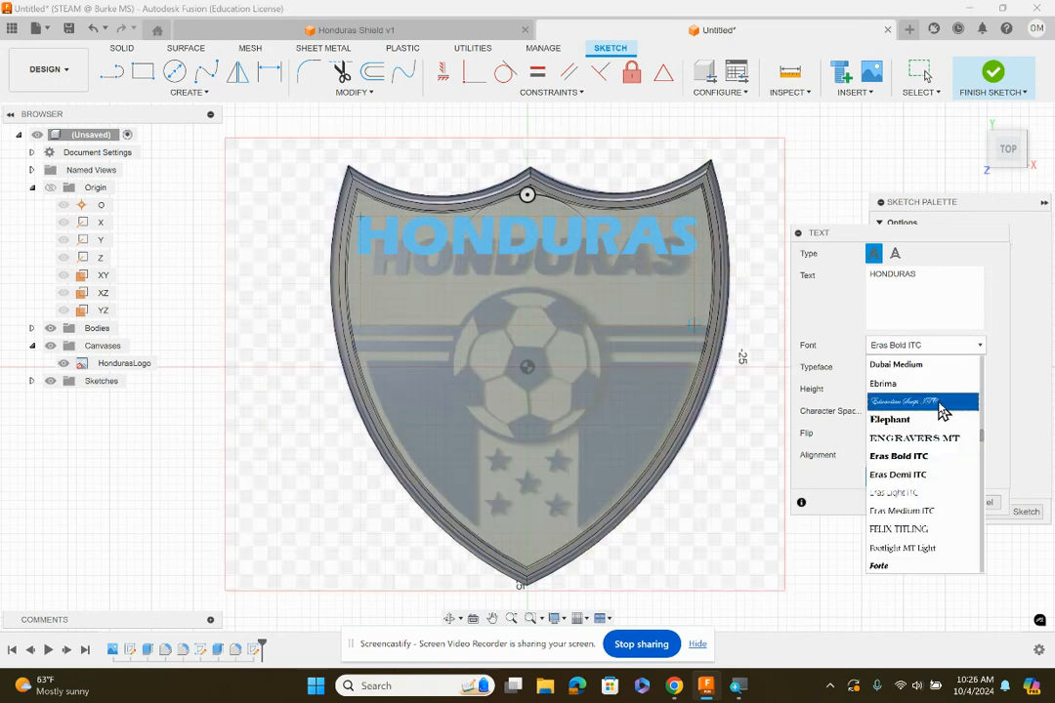
scroll(933, 451, "down", 4)
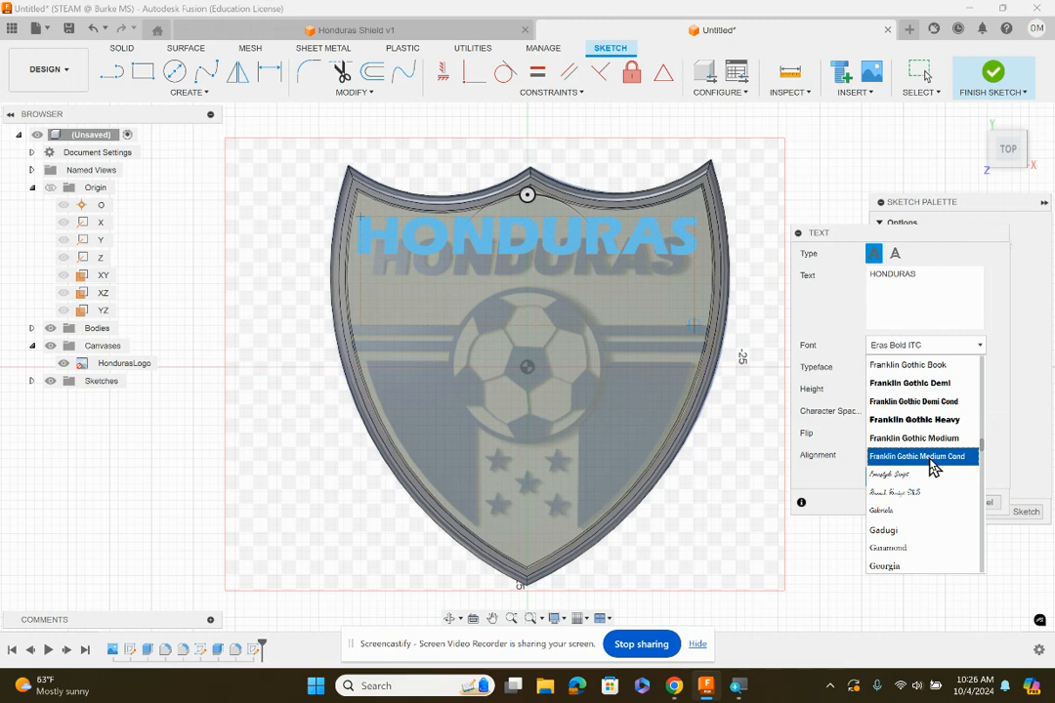
scroll(933, 459, "down", 2)
scroll(933, 467, "down", 8)
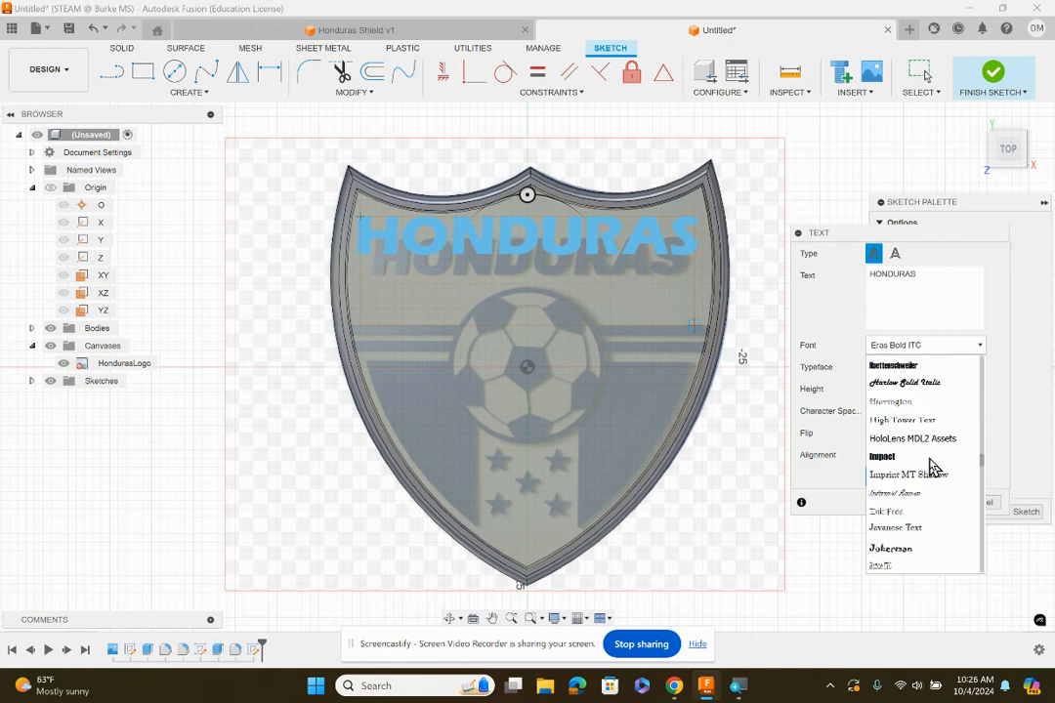
scroll(933, 467, "down", 2)
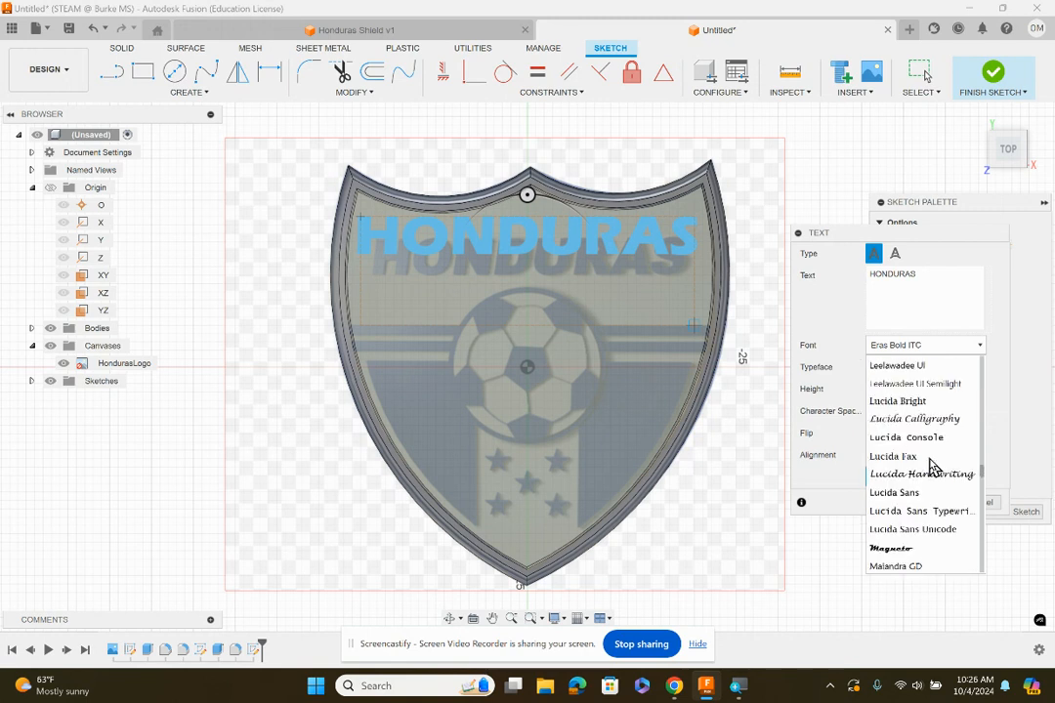
scroll(933, 467, "down", 1)
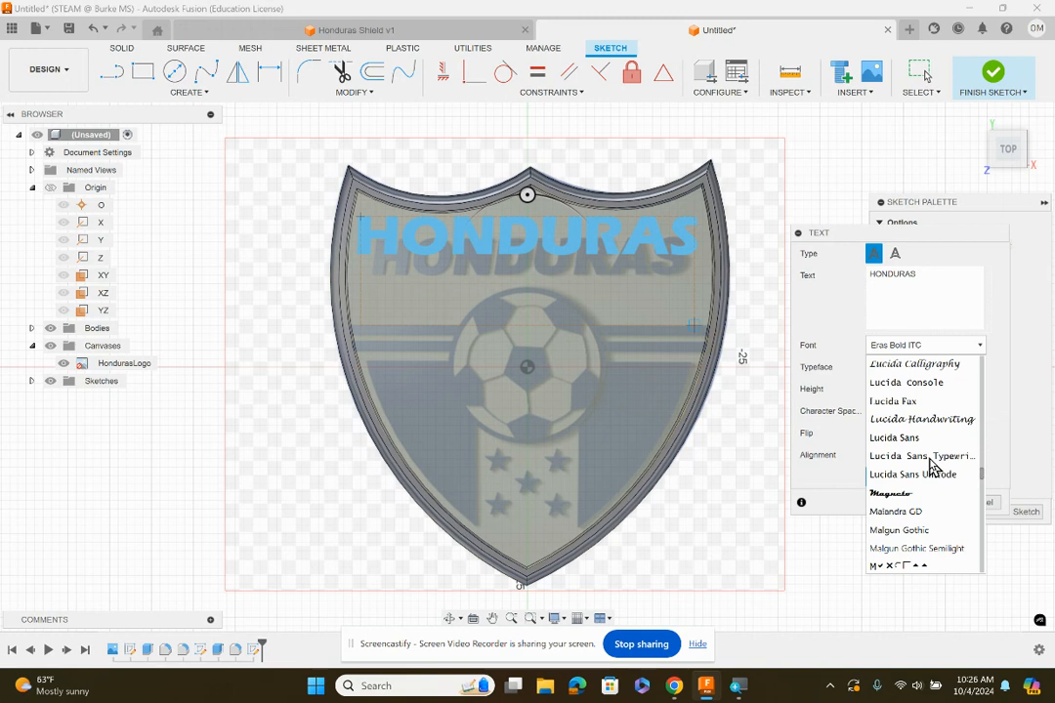
scroll(933, 467, "down", 2)
scroll(933, 466, "down", 7)
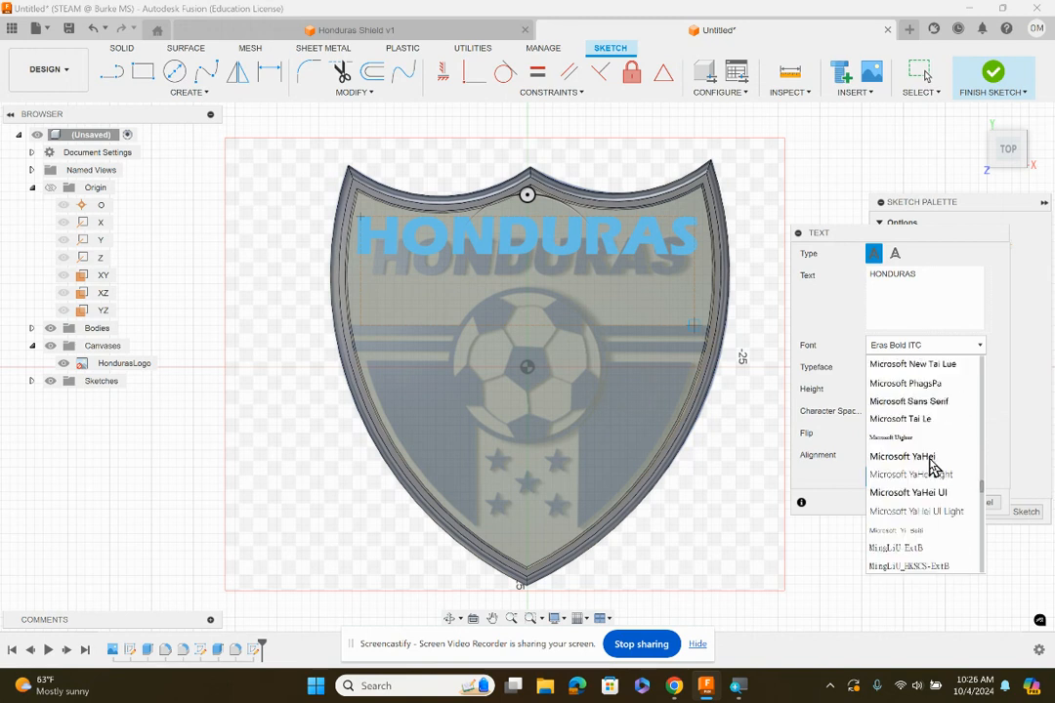
scroll(933, 467, "down", 4)
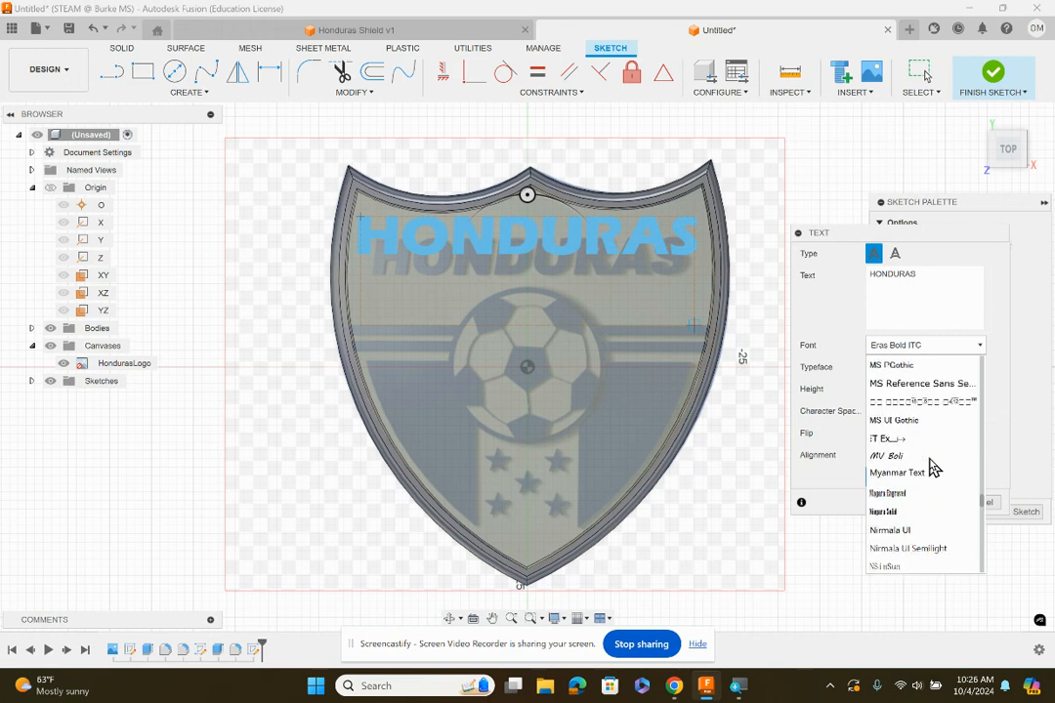
scroll(933, 467, "down", 2)
scroll(932, 467, "down", 7)
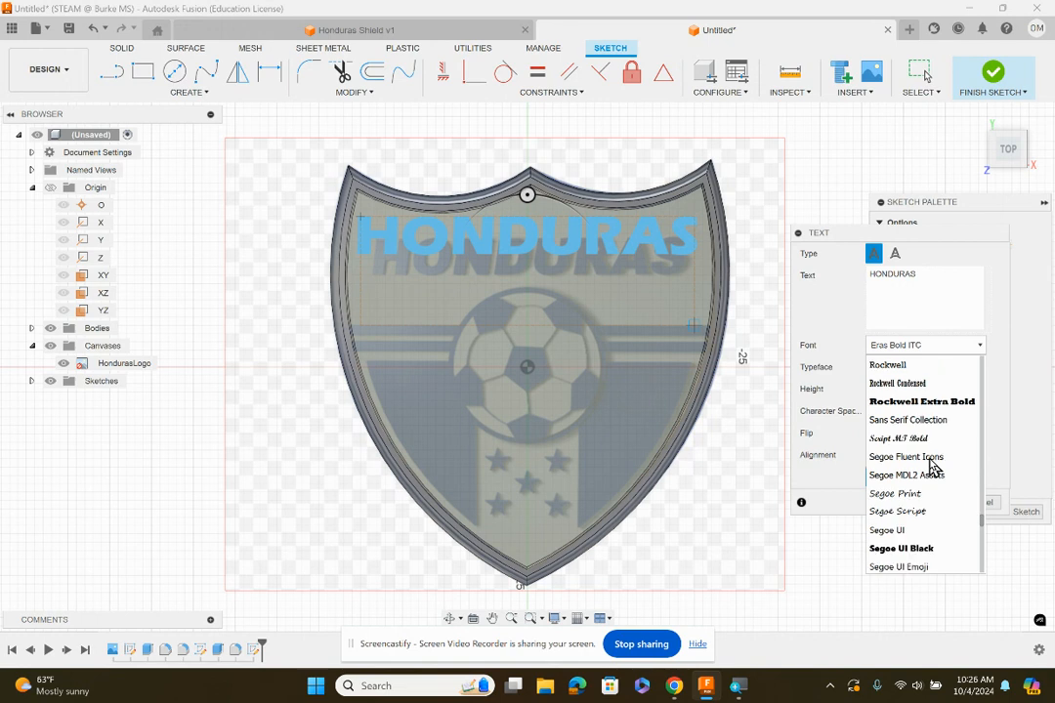
scroll(933, 467, "down", 8)
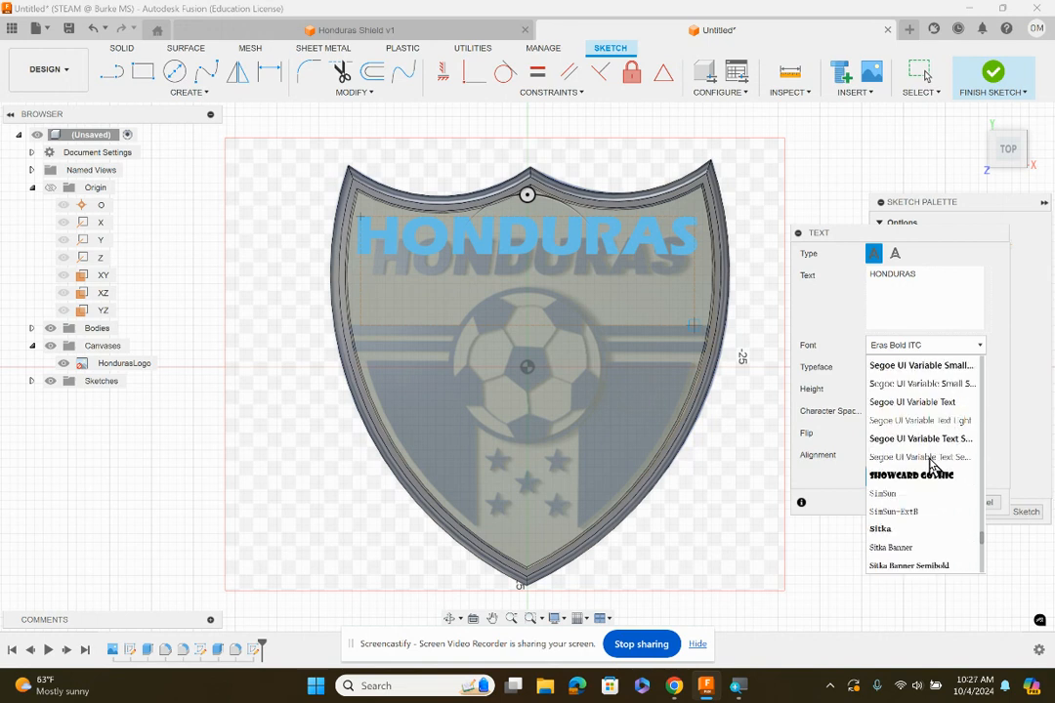
scroll(931, 467, "down", 7)
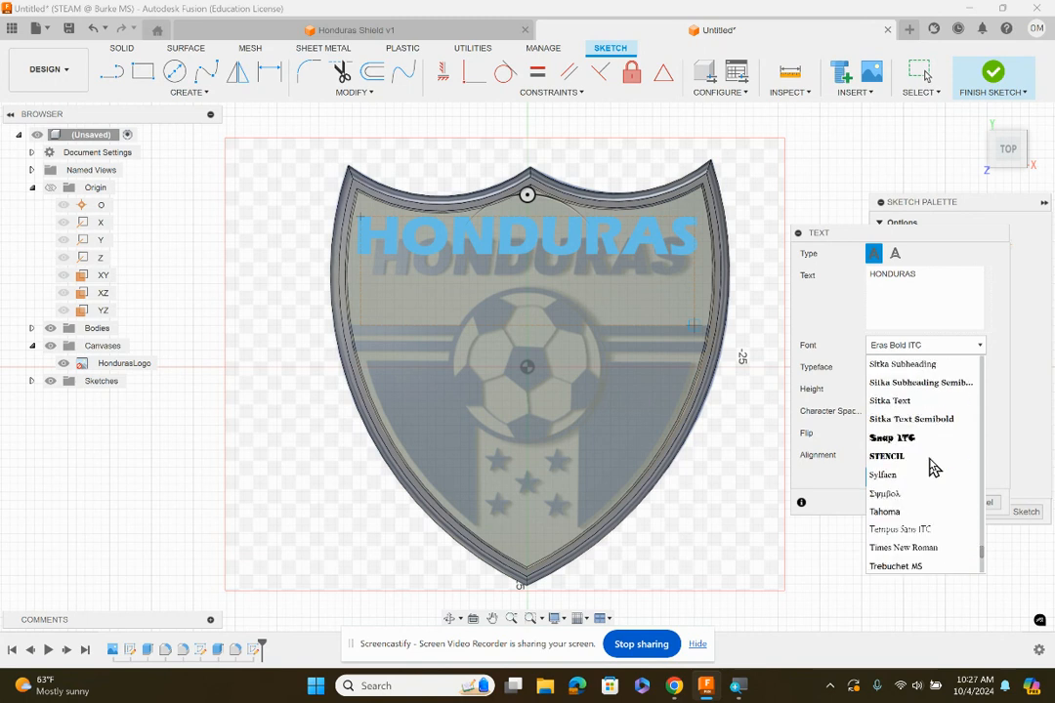
scroll(933, 469, "down", 2)
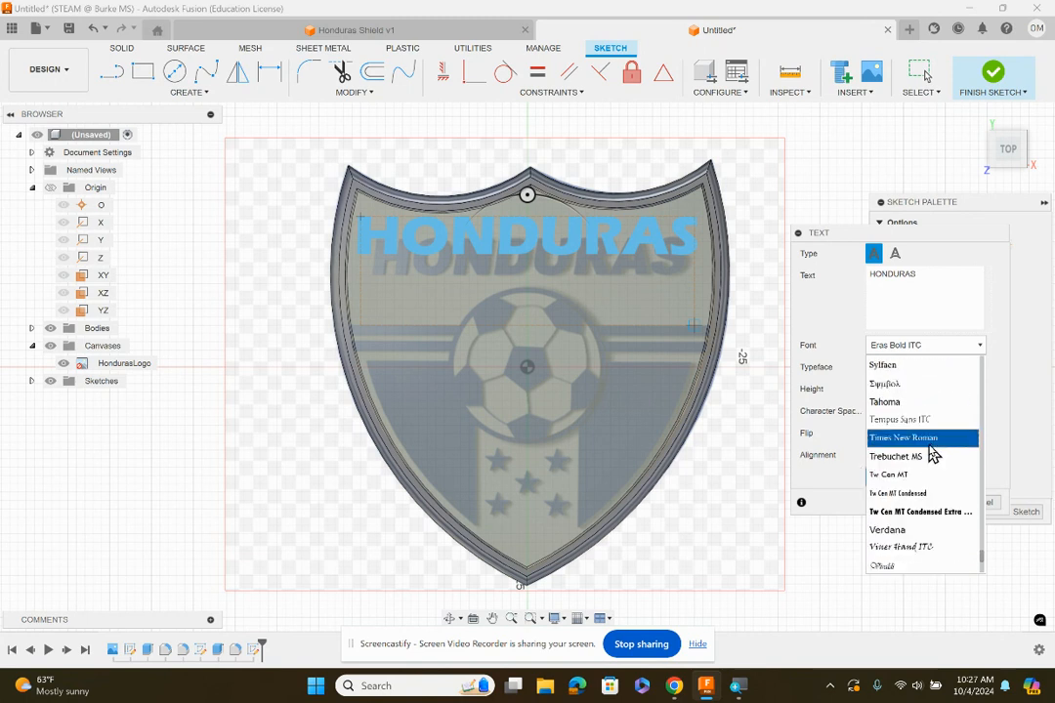
scroll(933, 467, "down", 5)
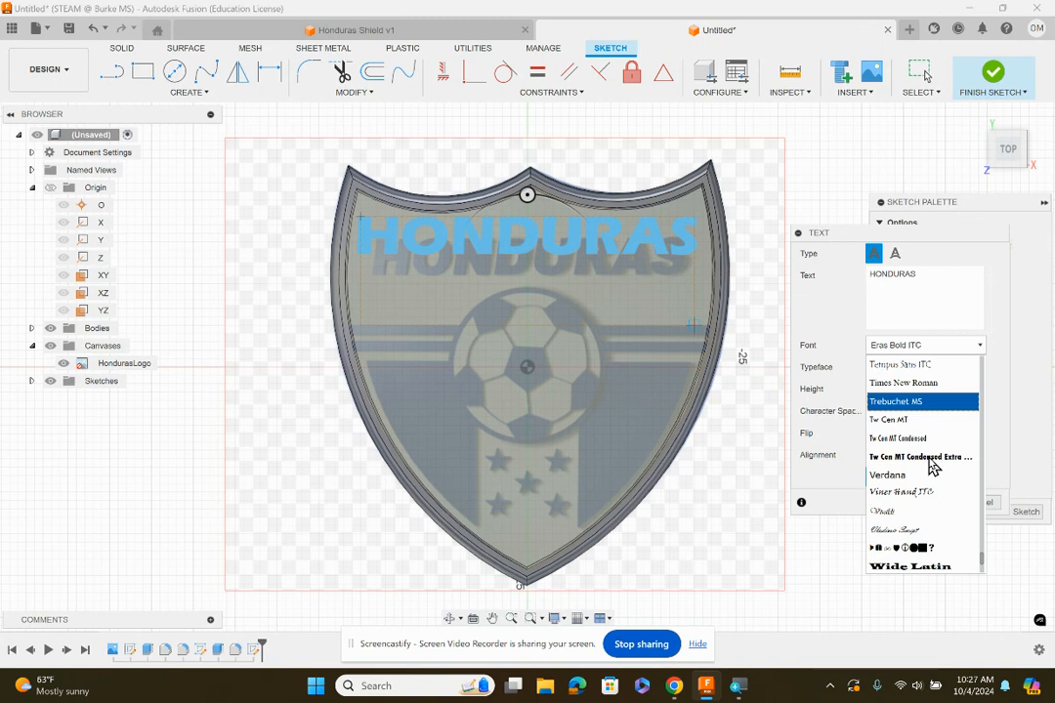
scroll(933, 467, "up", 3)
scroll(933, 467, "up", 12)
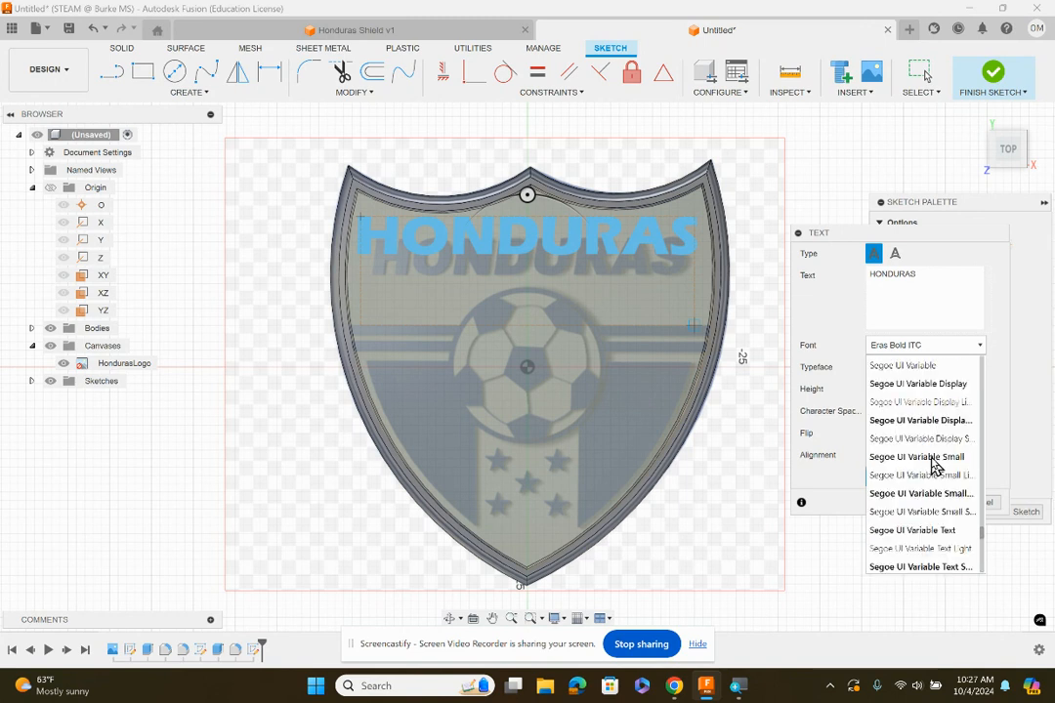
scroll(933, 467, "up", 5)
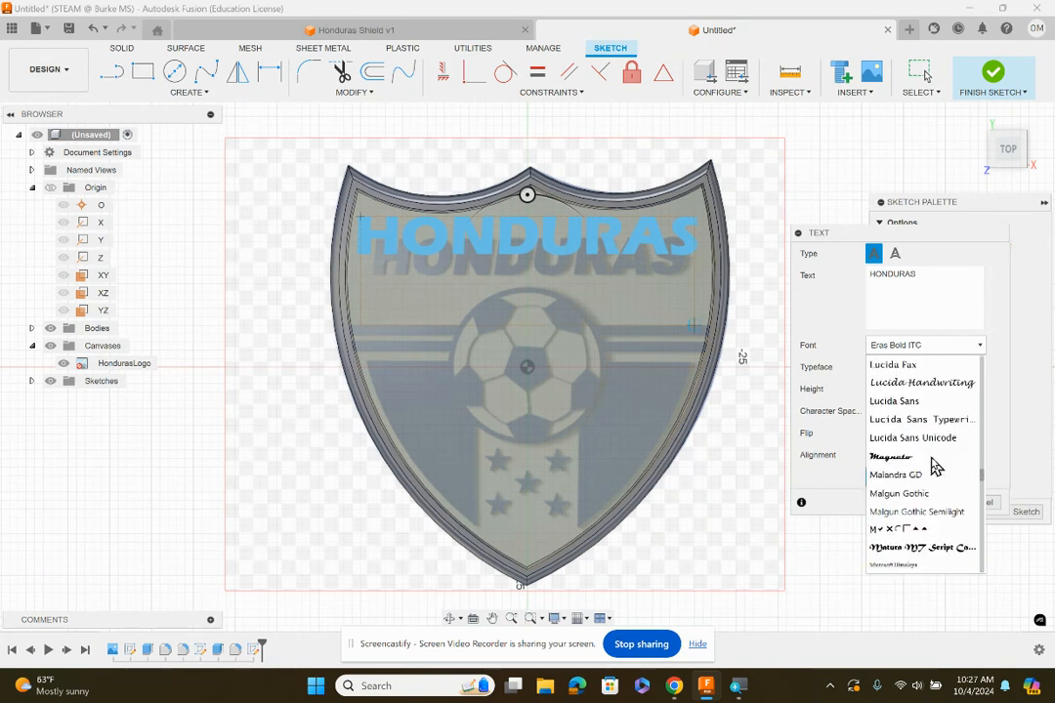
scroll(933, 467, "up", 8)
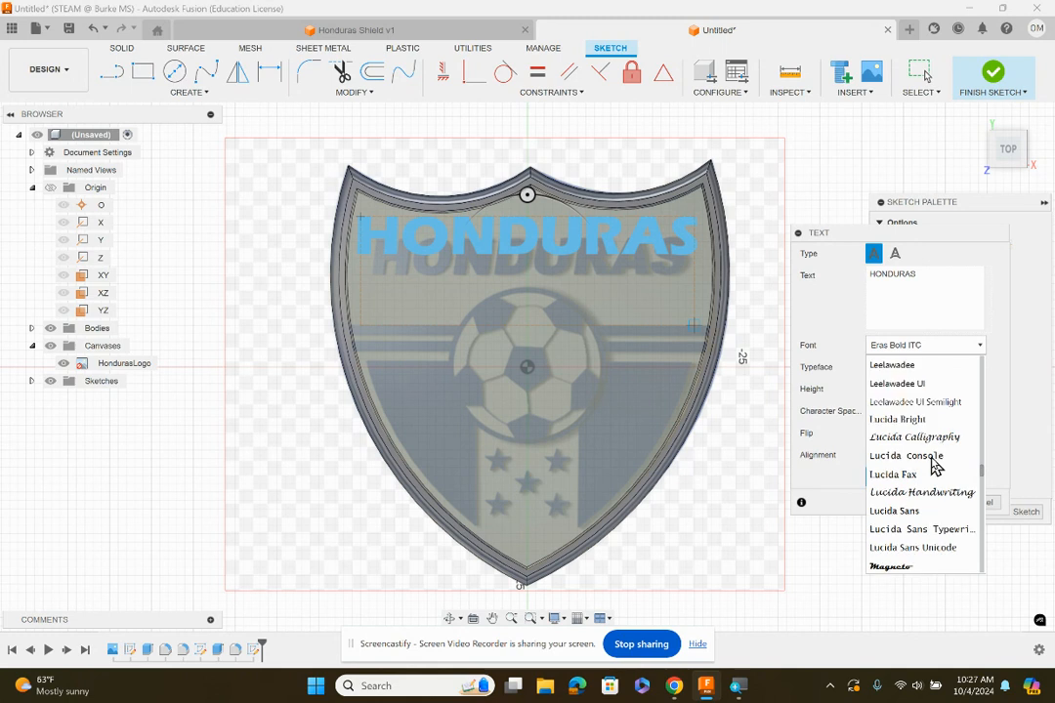
scroll(934, 467, "up", 1)
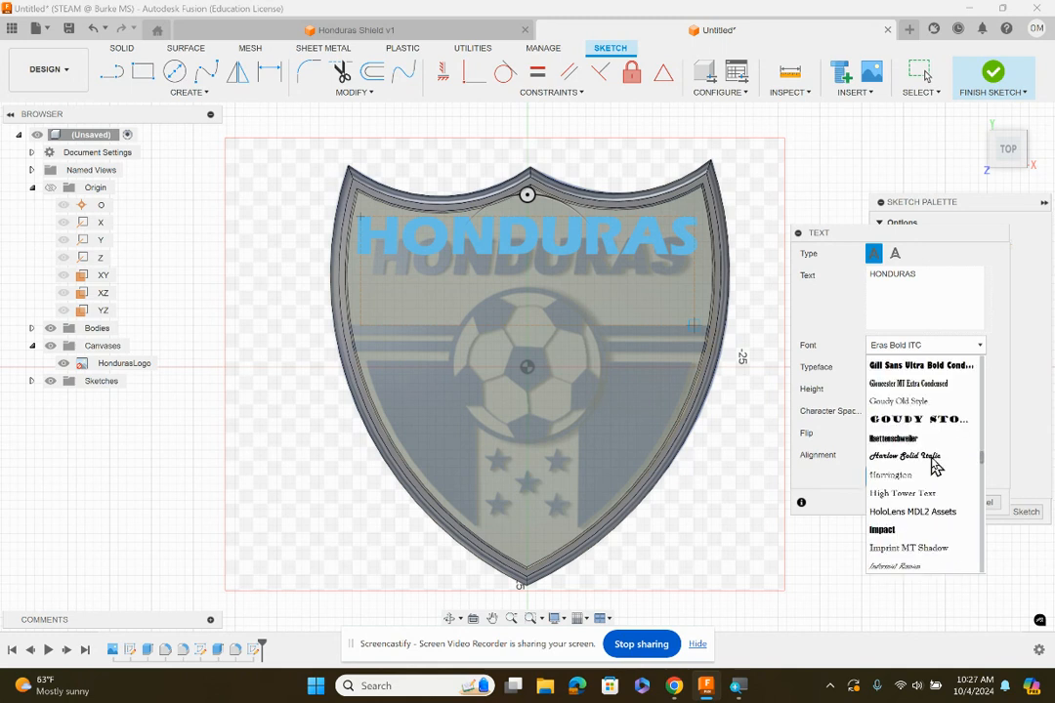
scroll(935, 465, "up", 6)
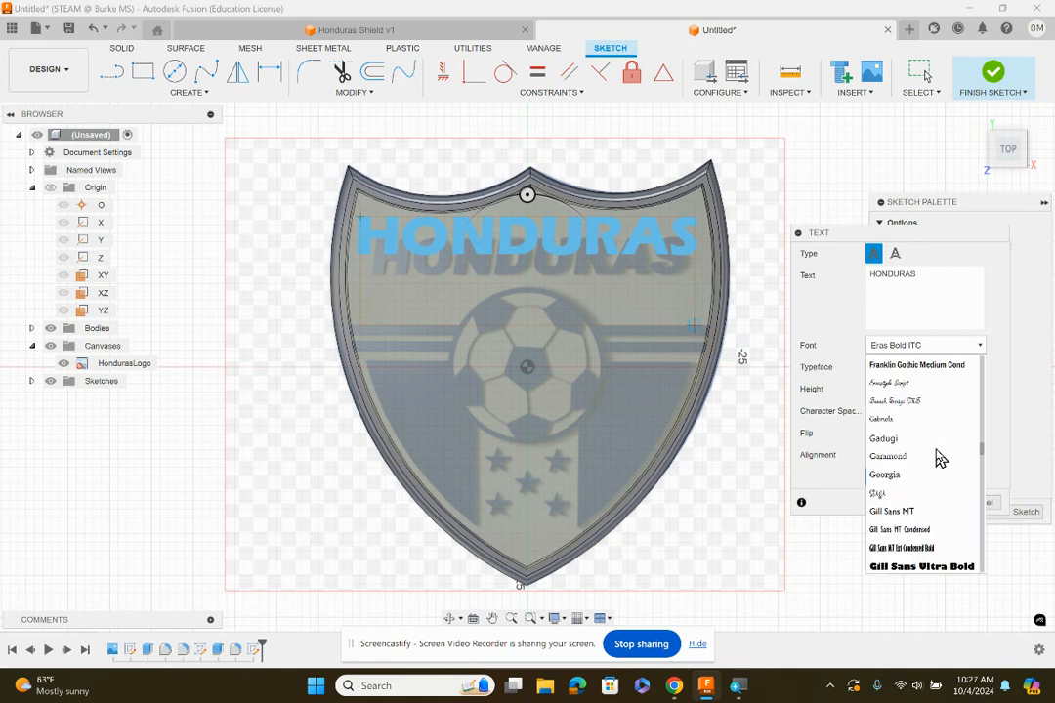
scroll(936, 462, "up", 4)
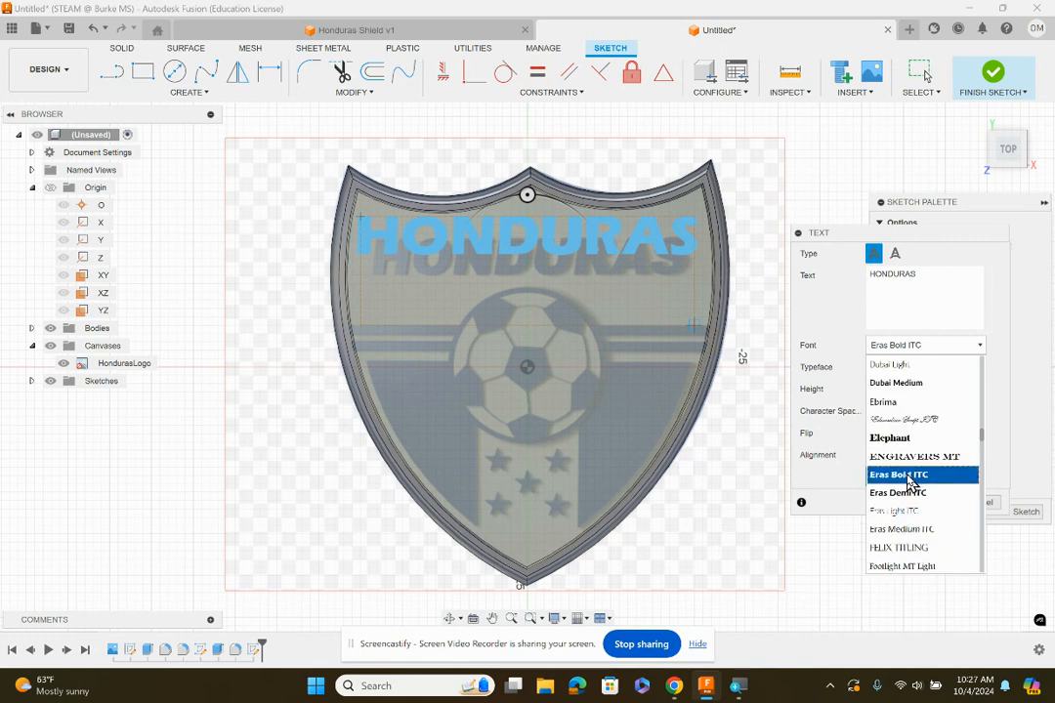
left_click(911, 475)
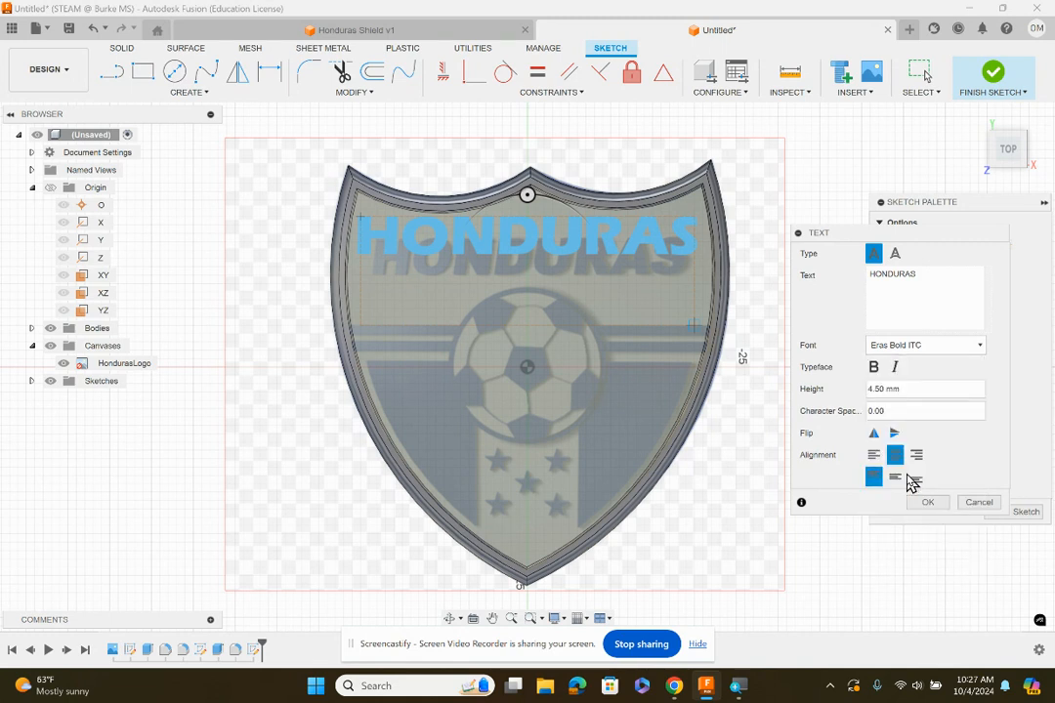
- Try the Eras Demi ITC font on the HONDURAS text and switch back to Eras Bold ITC
left_click_drag(930, 273, 864, 282)
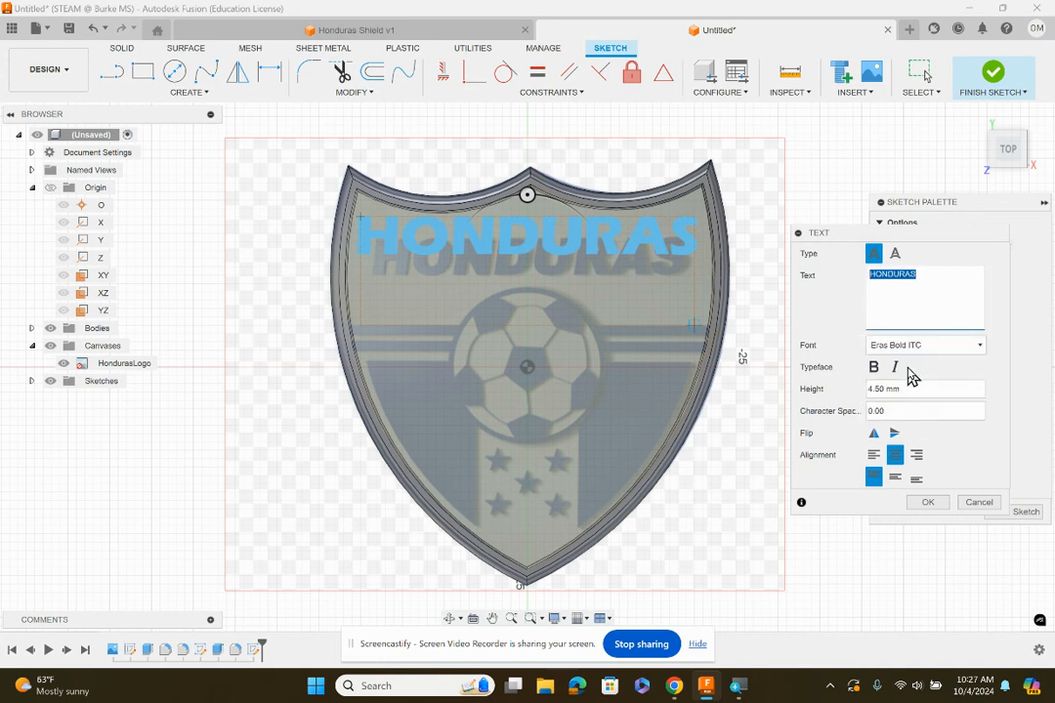
left_click(906, 345)
left_click(893, 475)
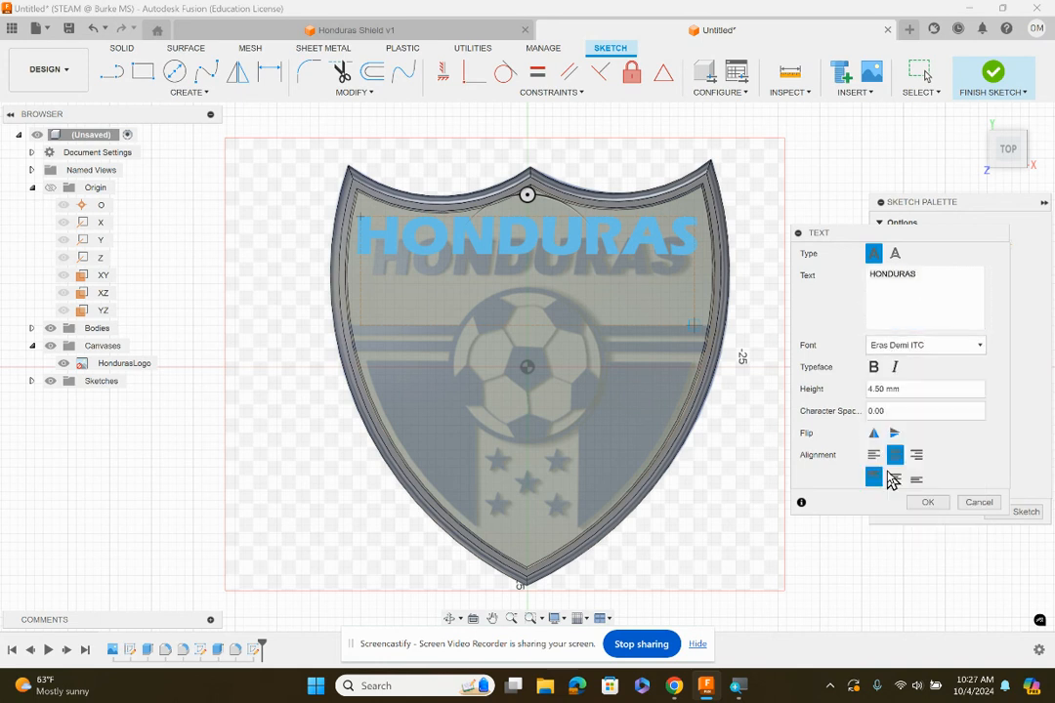
left_click(929, 279)
left_click_drag(910, 279, 855, 277)
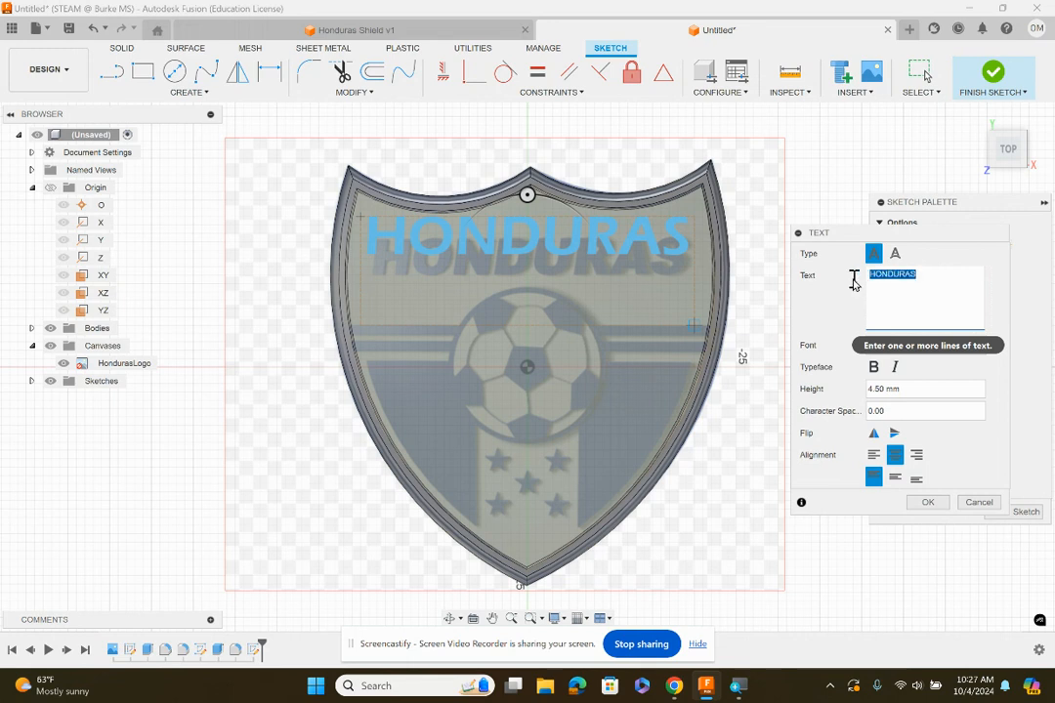
left_click(889, 348)
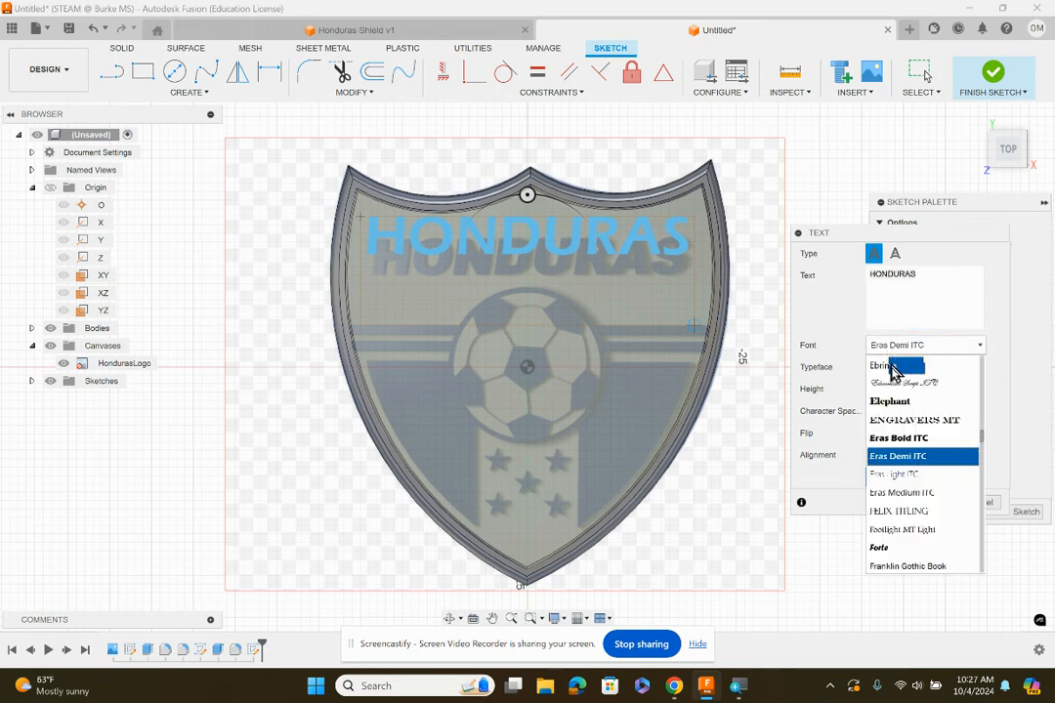
left_click(901, 443)
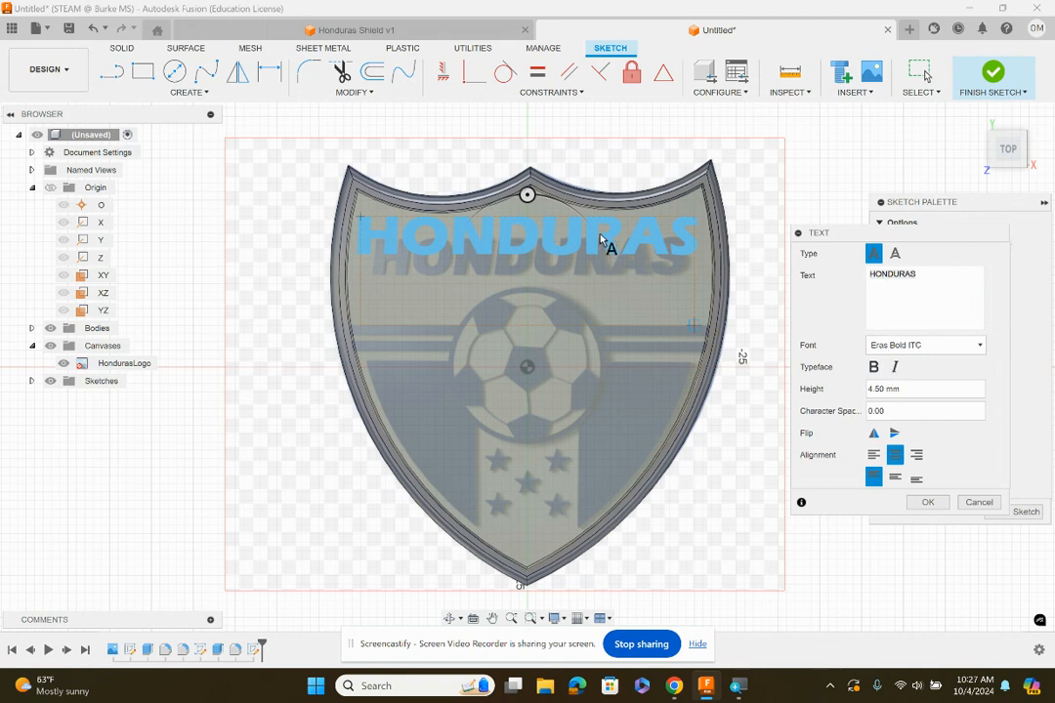
- Try a 5 mm text height, finish the HONDURAS text at 4.5 mm, and move it down onto the canvas lettering
double_click(884, 389)
type("5")
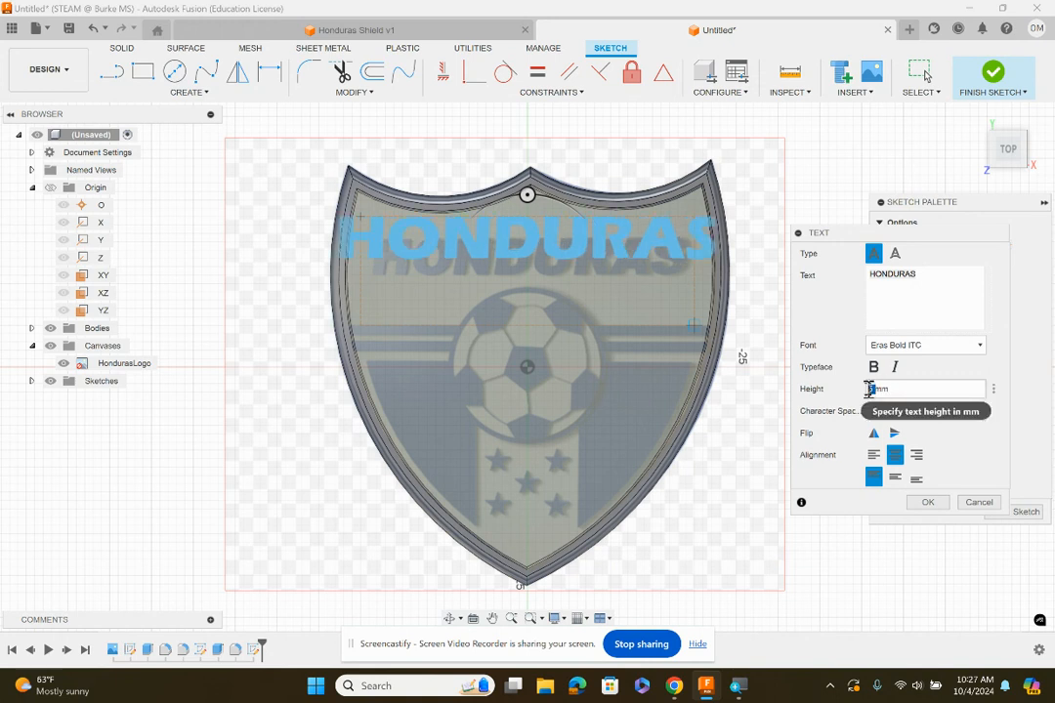
type(".5")
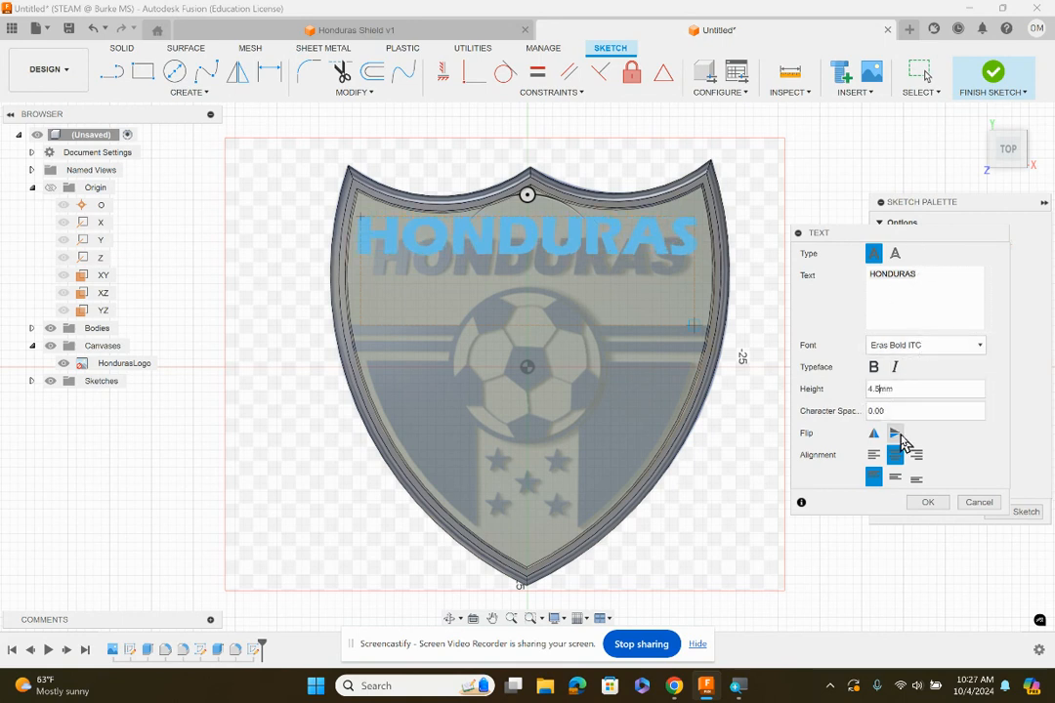
left_click(925, 503)
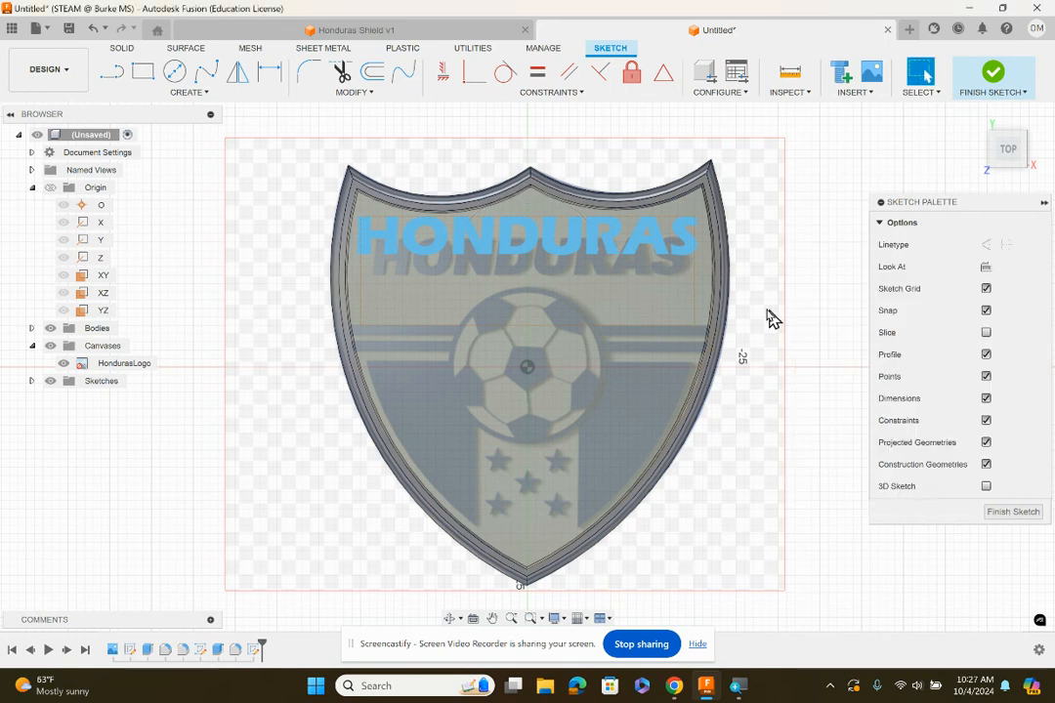
left_click_drag(605, 252, 608, 272)
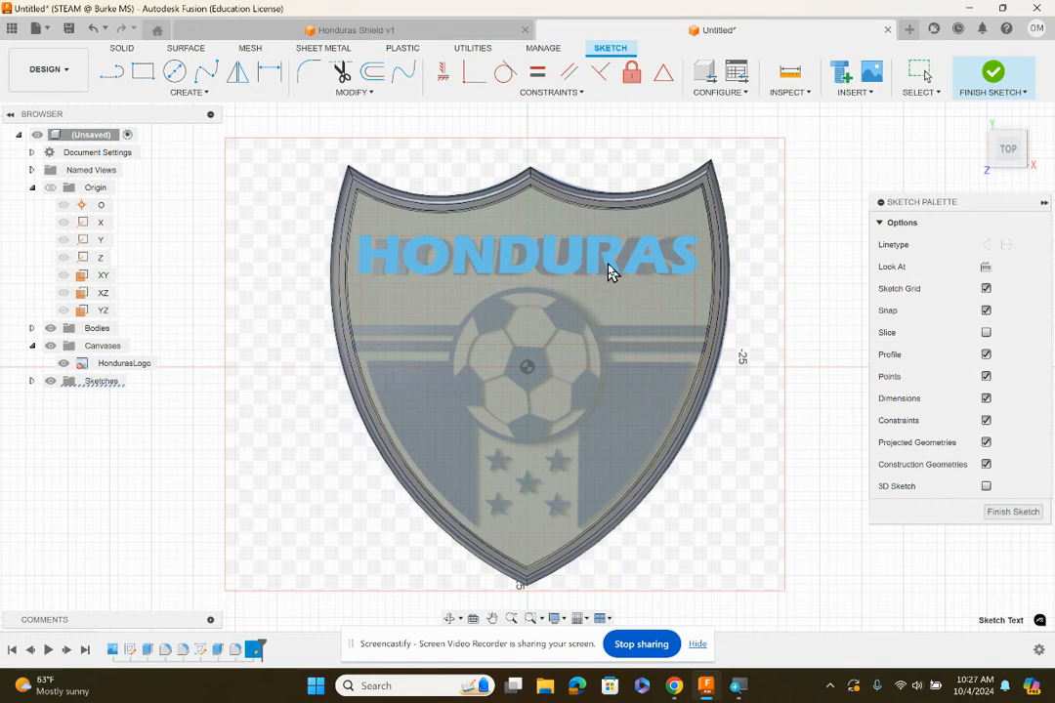
left_click(607, 271)
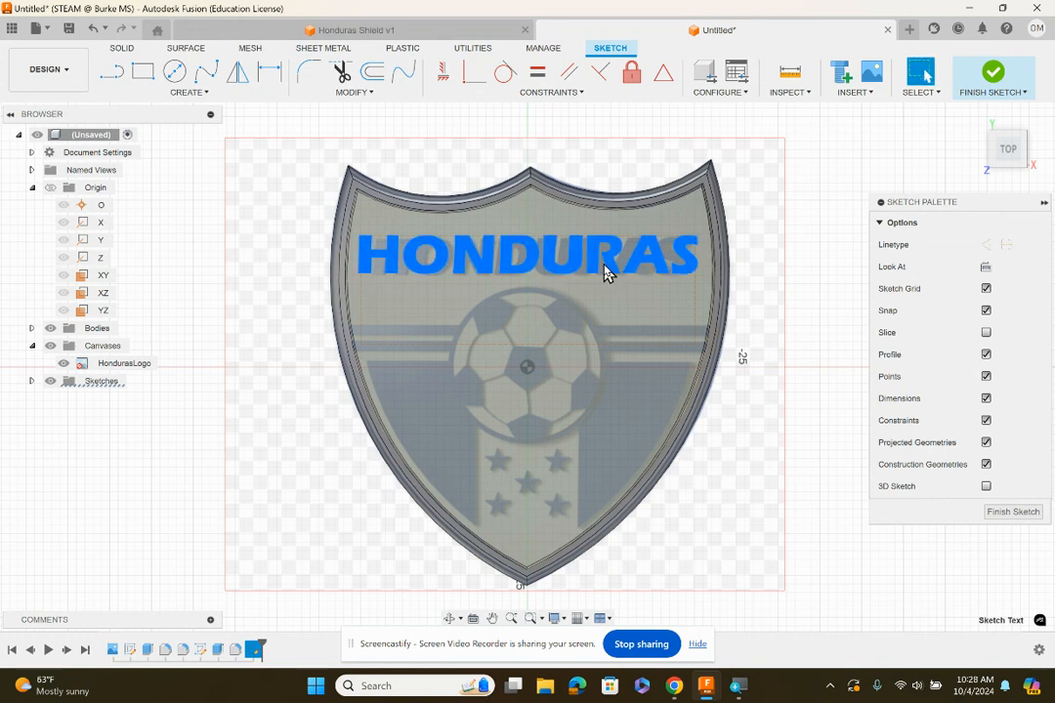
- Extrude the HONDURAS text 1 mm from the recessed shield face
mouse_move(1014, 156)
left_mouse_down()
mouse_move(1013, 136)
mouse_move(1010, 146)
left_mouse_up()
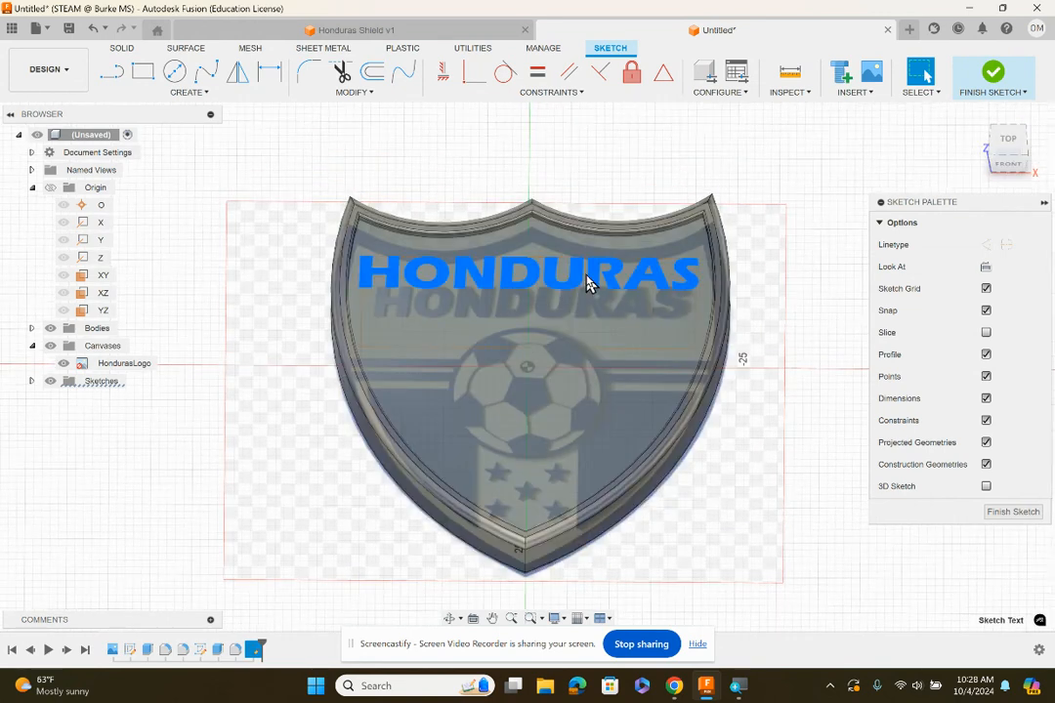
key("e")
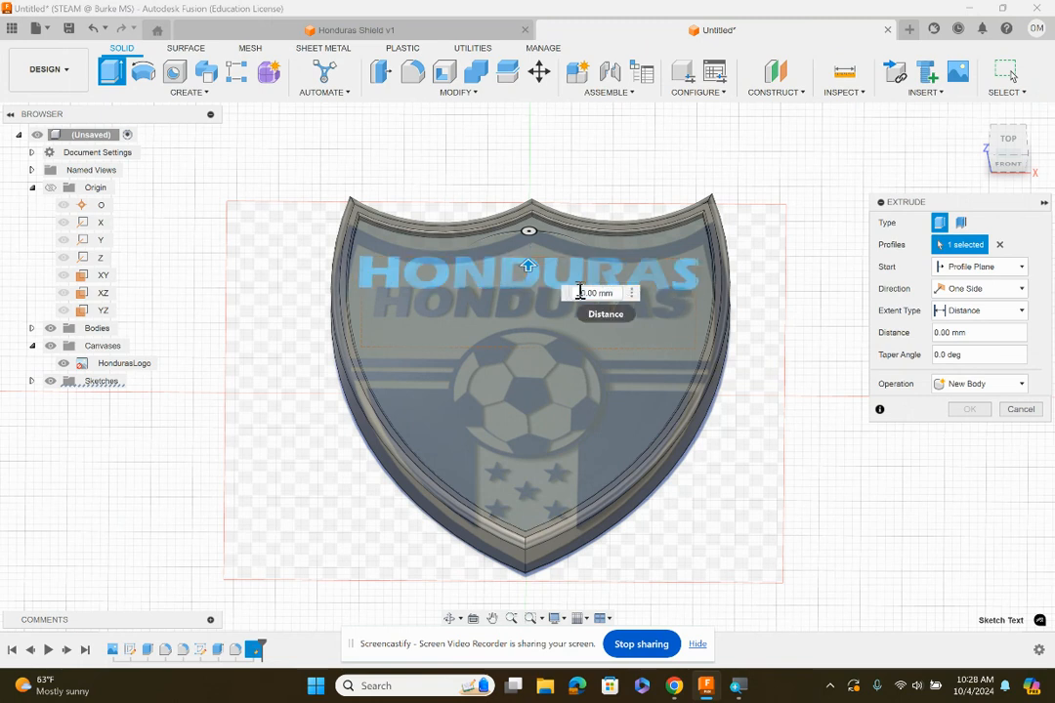
left_click(584, 293)
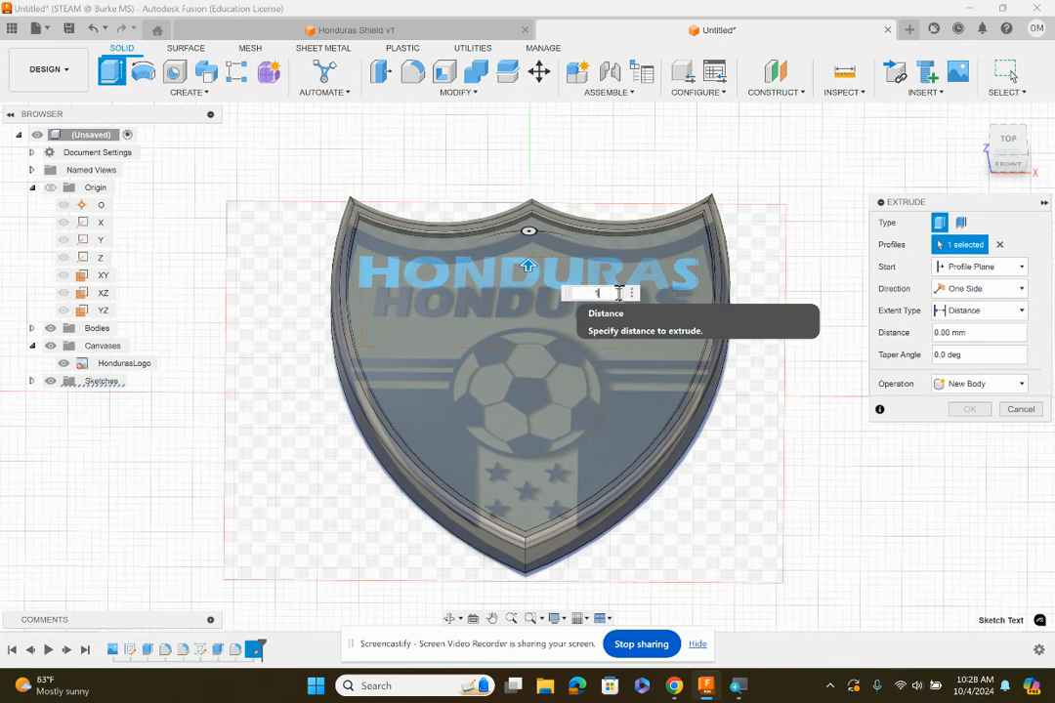
type("1")
key("Return")
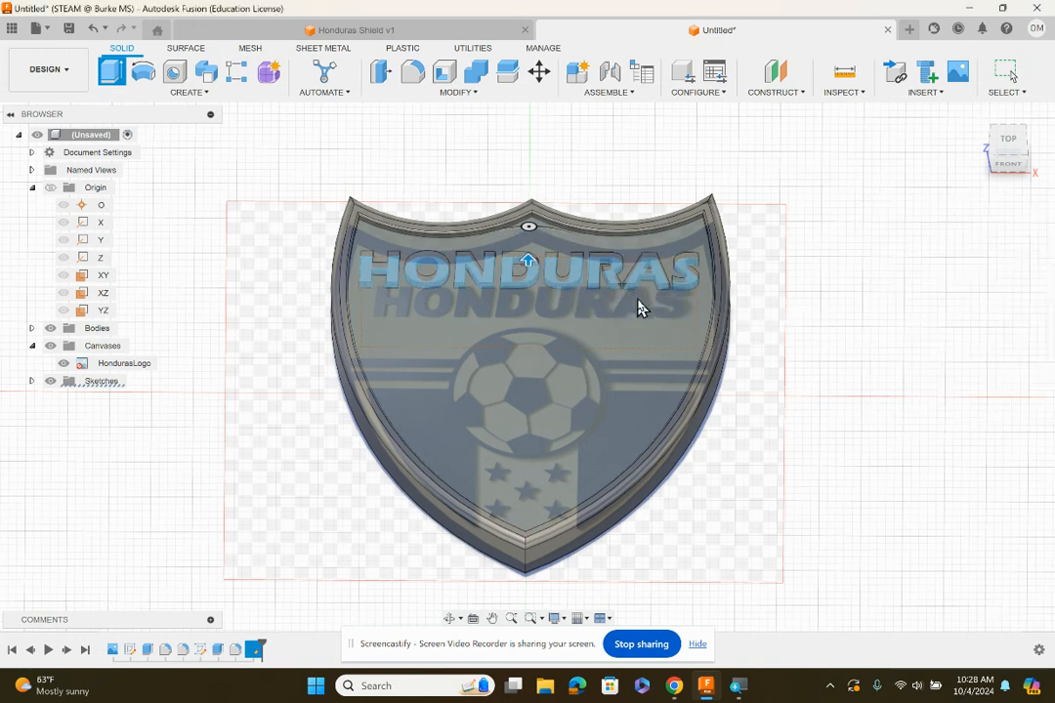
- Inspect the raised HONDURAS letters from the front and top with the HondurasLogo canvas hidden, and show the canvas again
left_click(1012, 166)
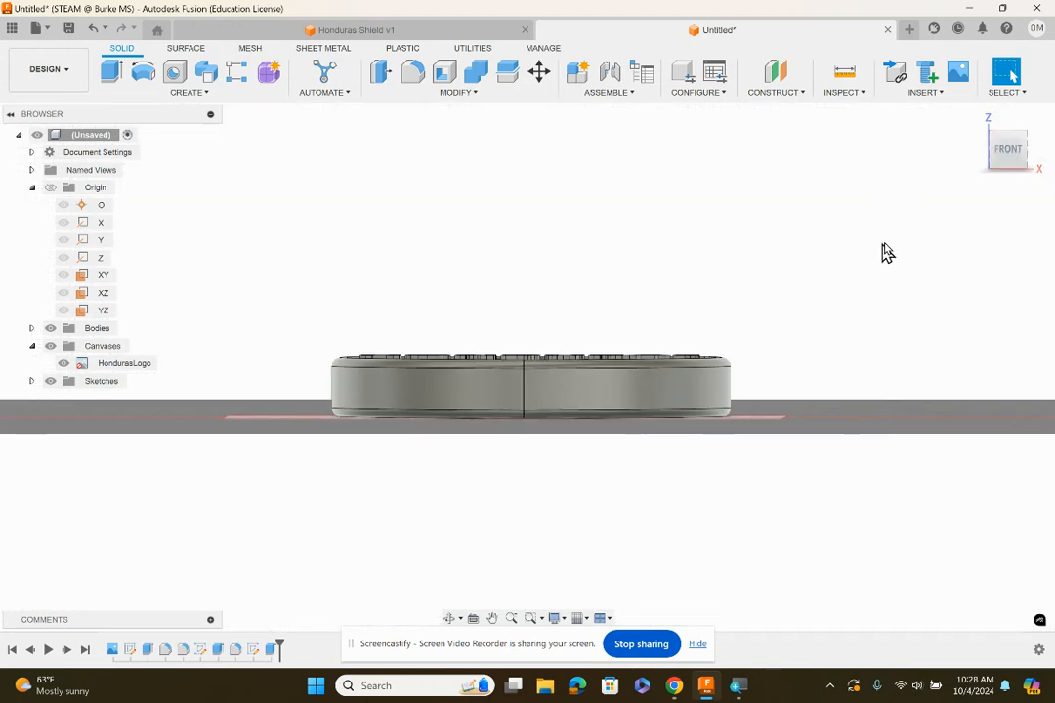
left_click(1008, 162)
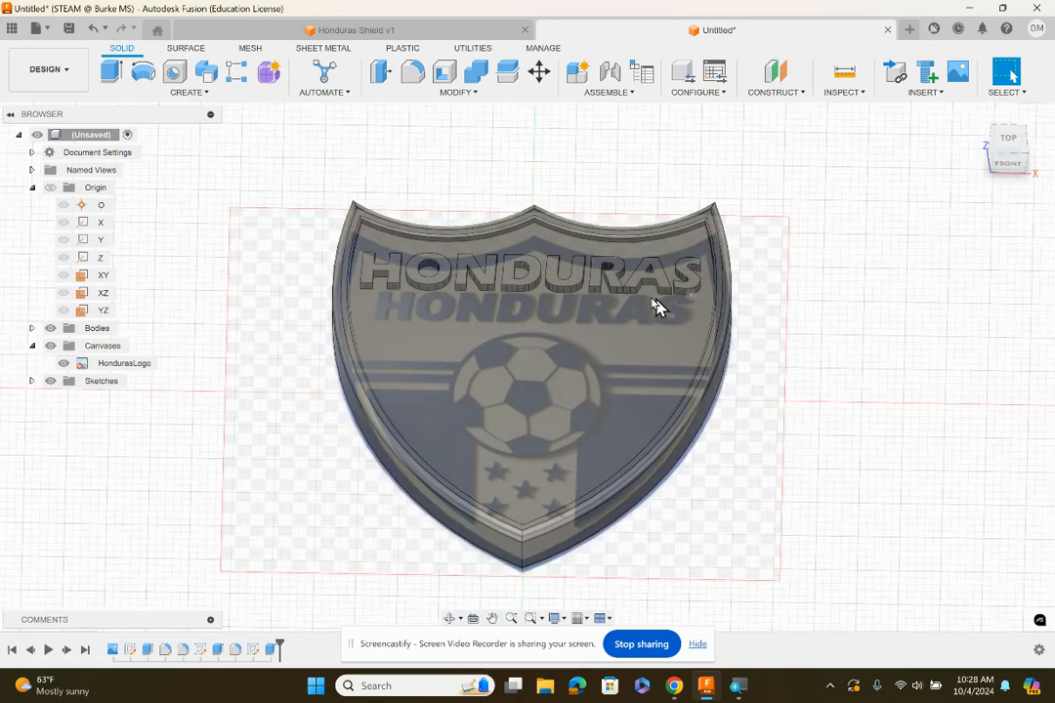
left_click(112, 362)
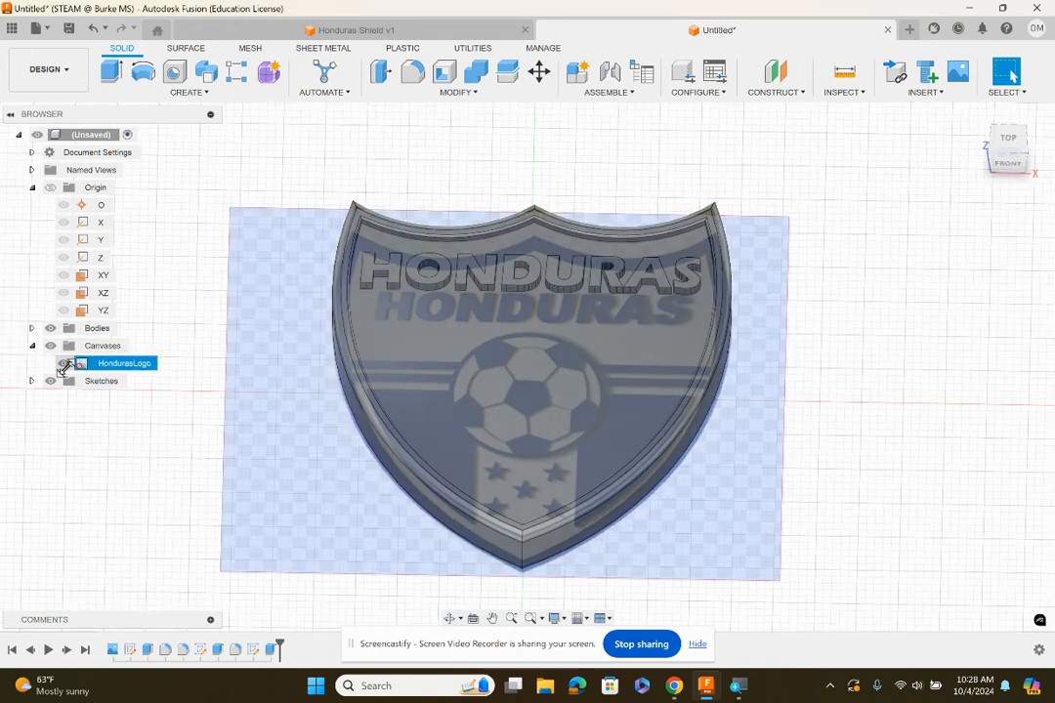
left_click(64, 363)
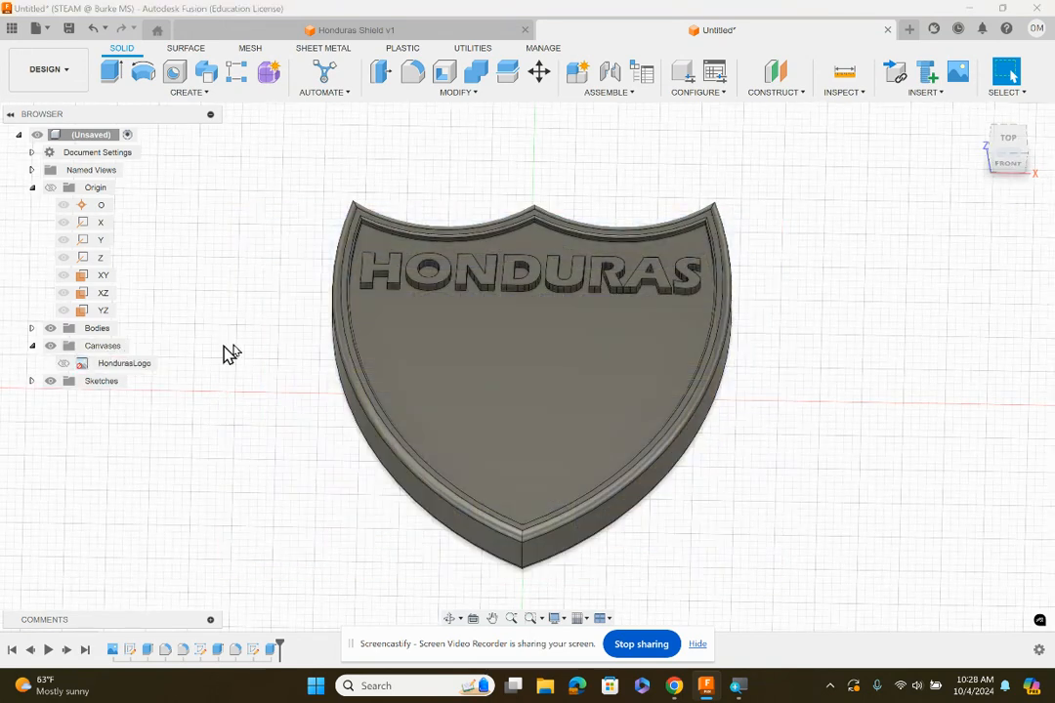
left_click(1008, 141)
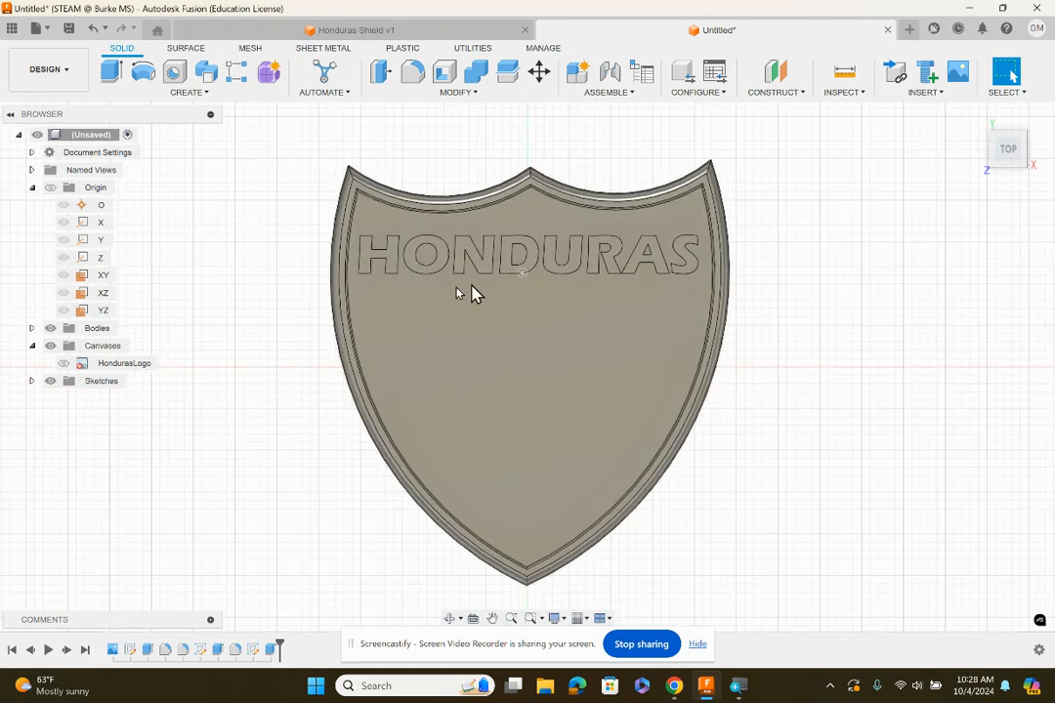
left_click(64, 364)
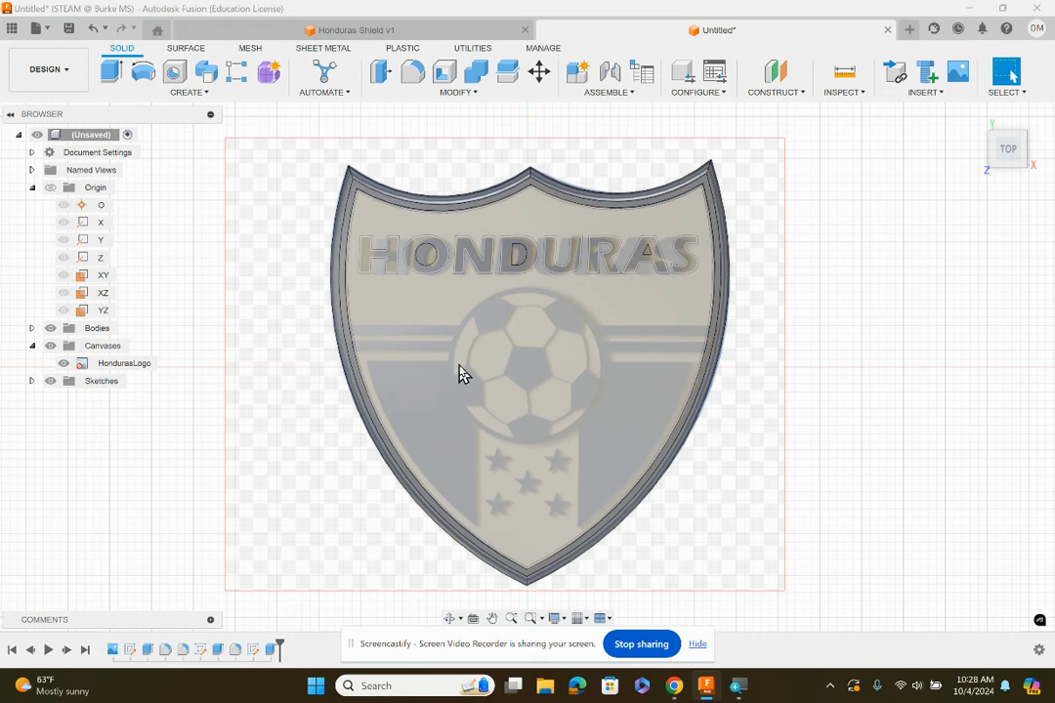
- Start a new sketch on the recessed shield face and draw a circle centred on the origin around the soccer ball's outline
scroll(469, 367, "up", 2)
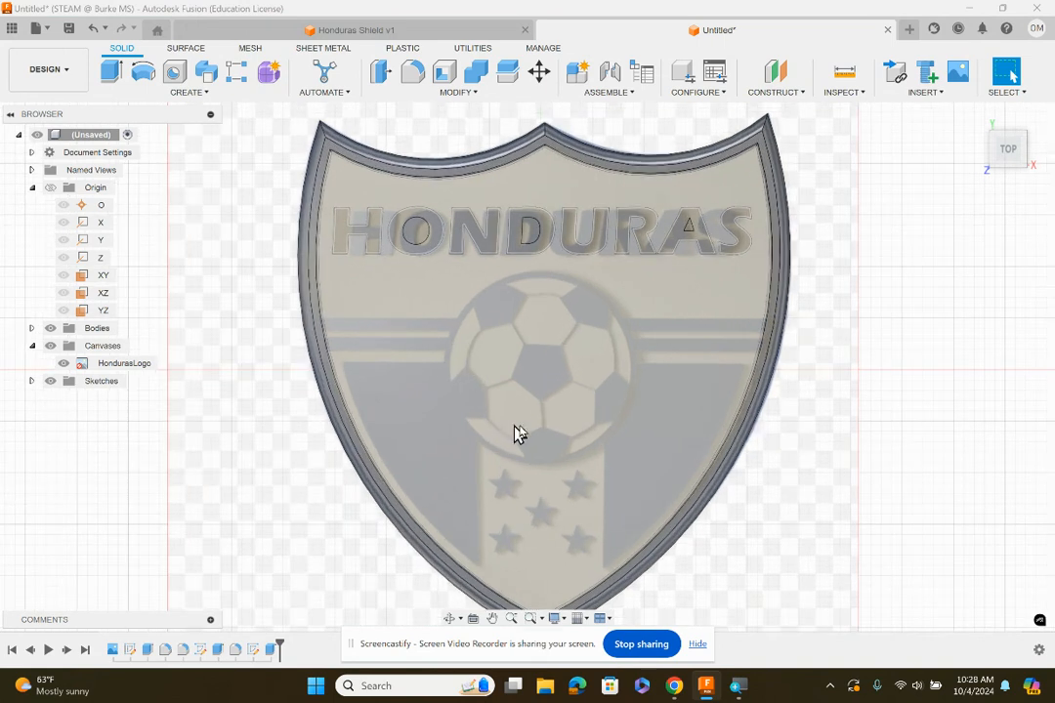
middle_click_drag(516, 433, 505, 317)
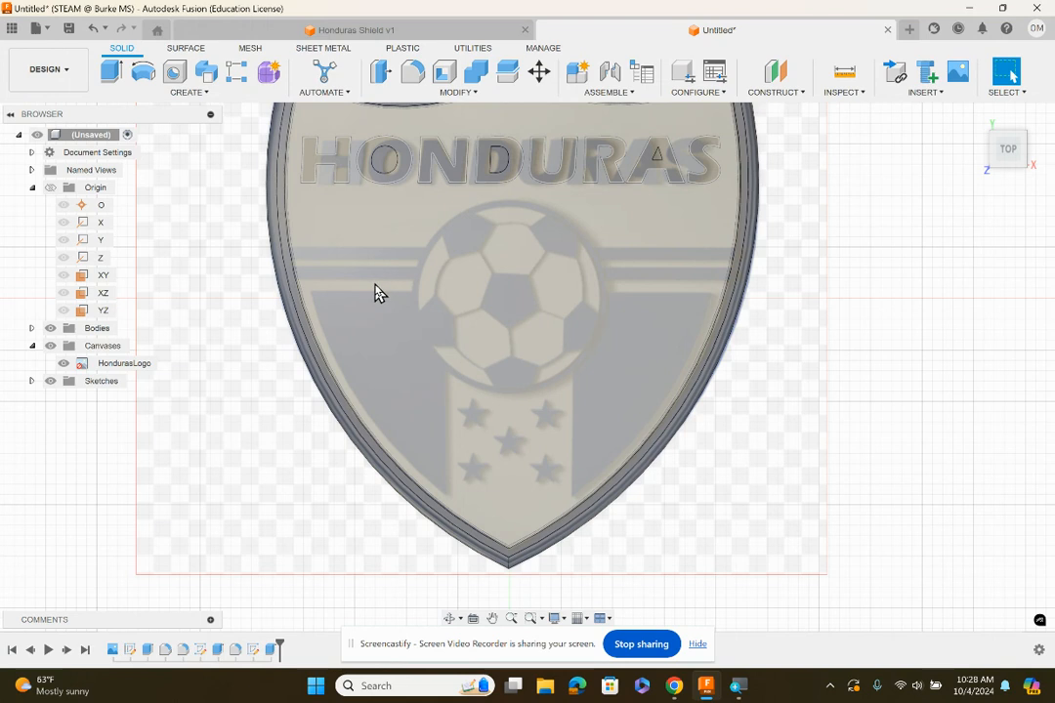
right_click(390, 247)
left_click(385, 320)
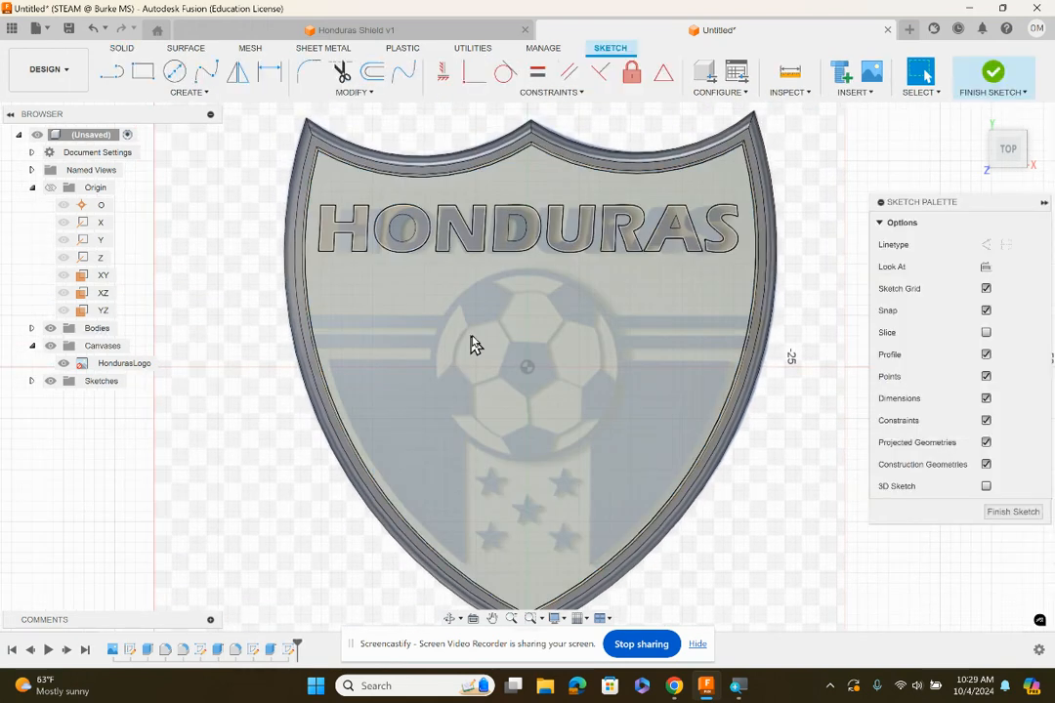
left_click(173, 74)
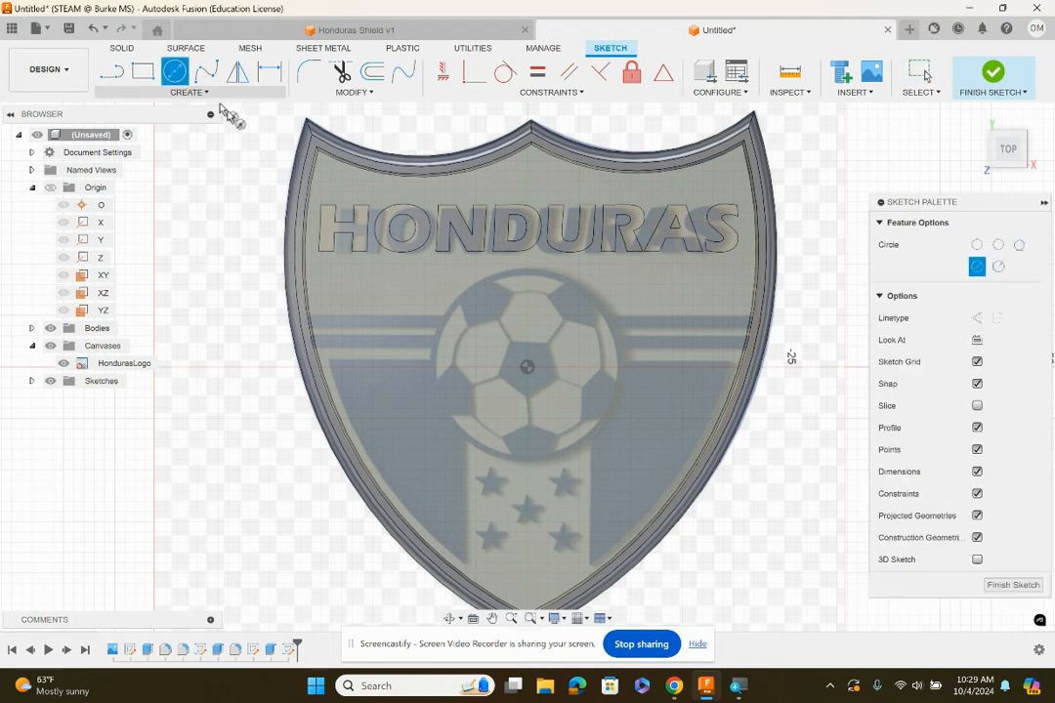
left_click(532, 372)
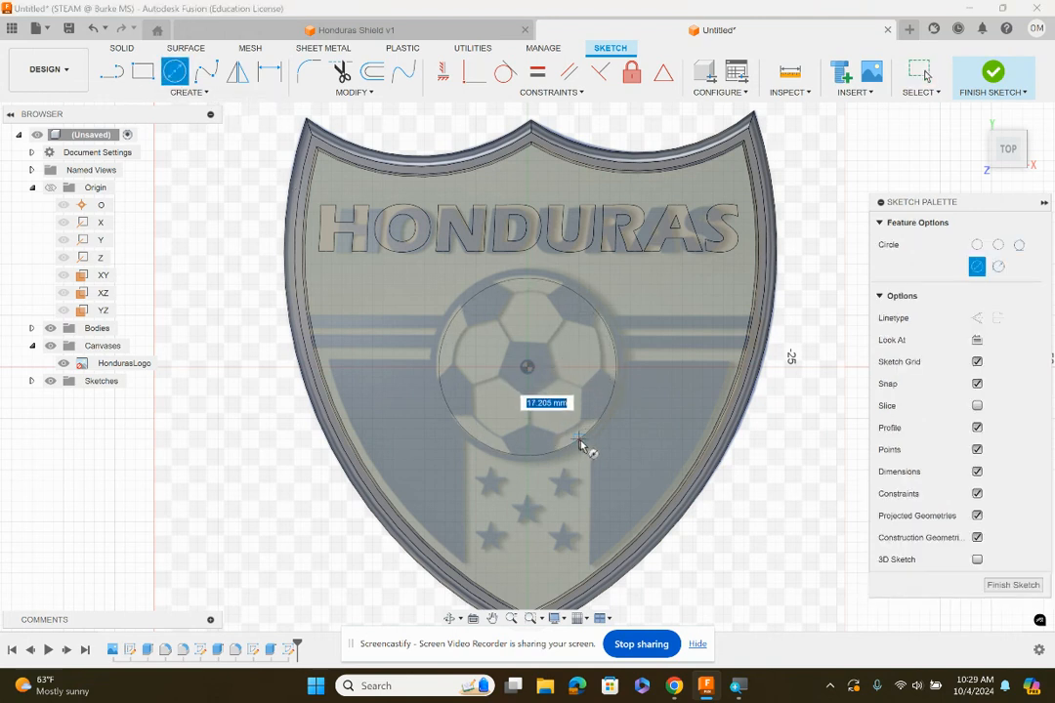
left_click(585, 450)
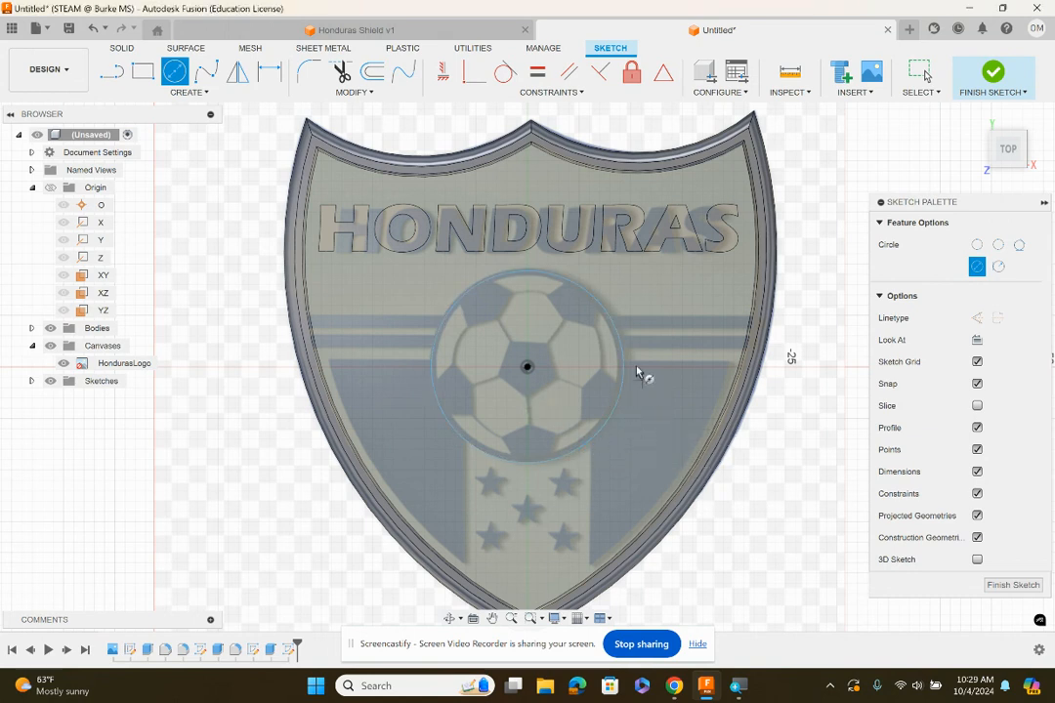
- Offset the soccer ball circle inward by about 0.359 mm to form the ball's thin outer ring
left_click(376, 74)
left_click(465, 310)
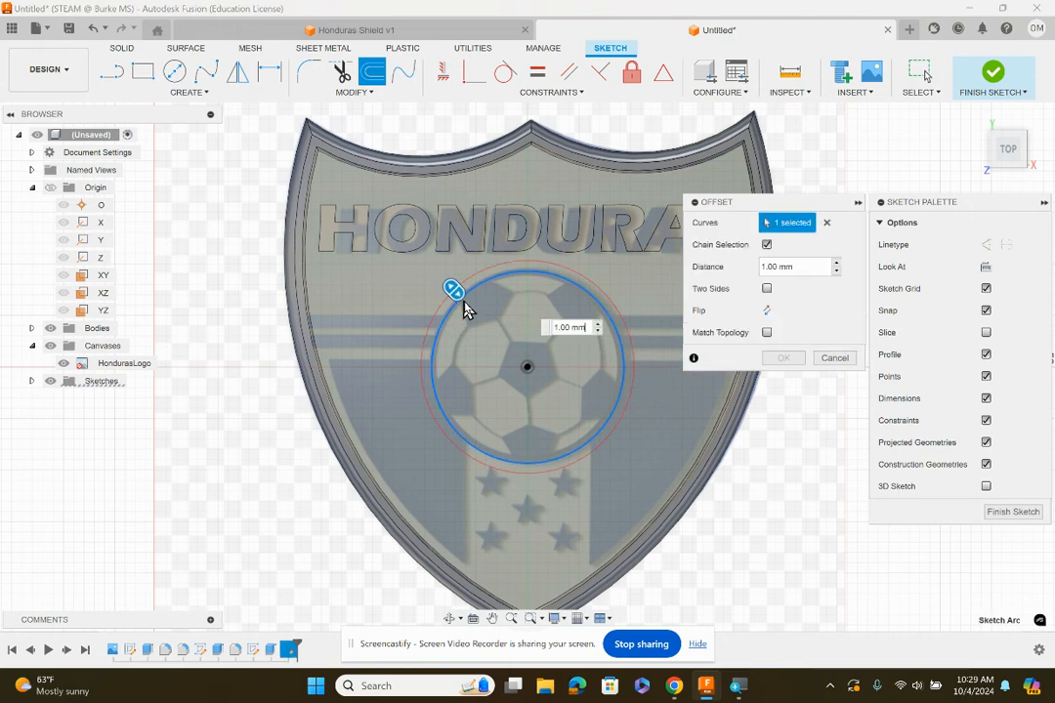
left_click_drag(448, 287, 465, 304)
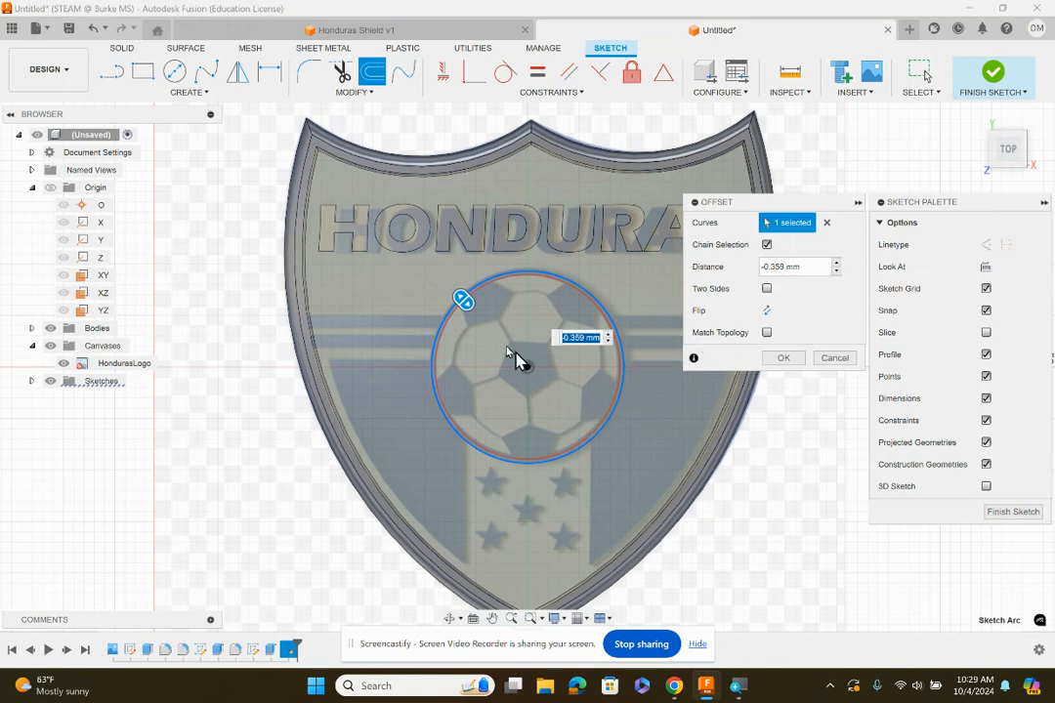
left_click(780, 358)
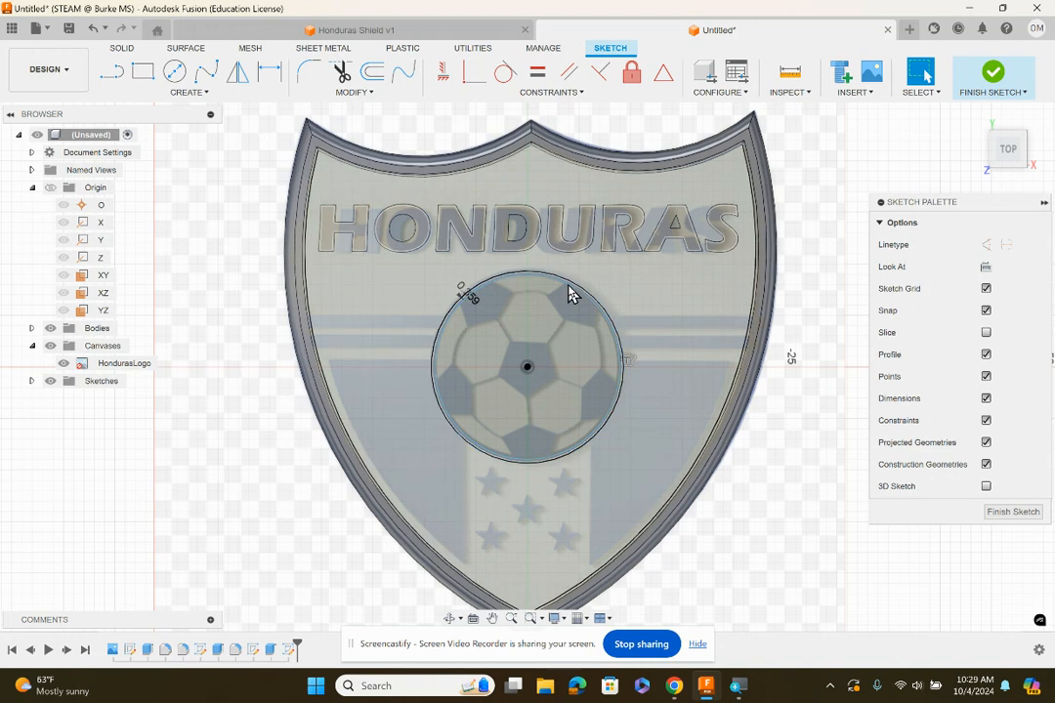
left_click_drag(1008, 155, 1008, 118)
left_click(1007, 146)
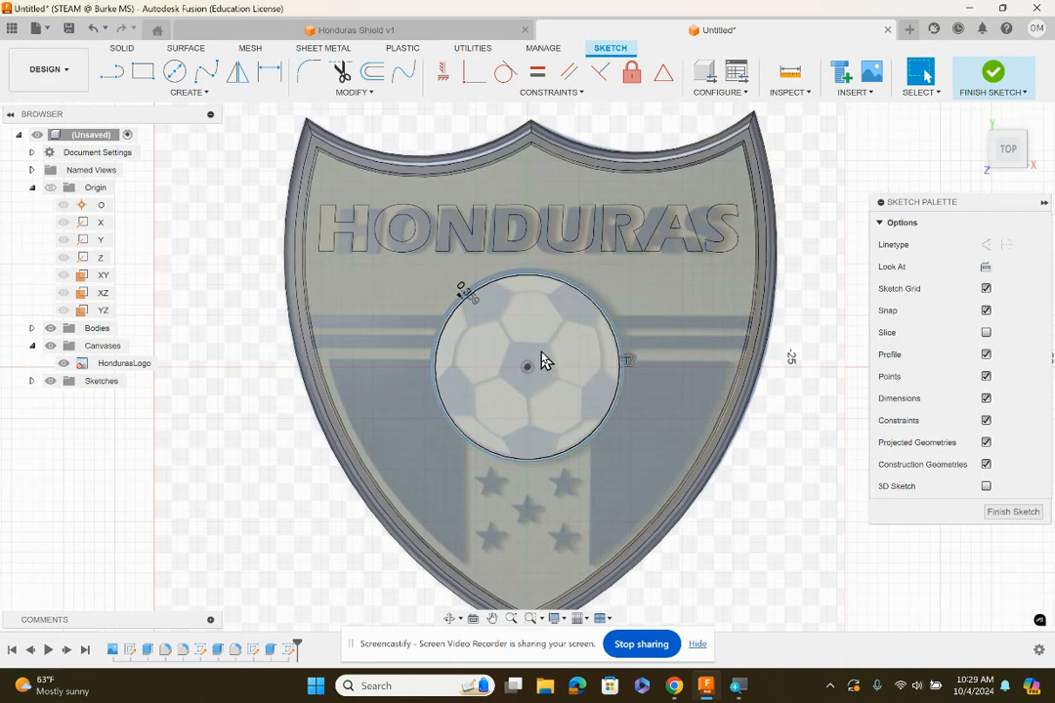
- Trace the soccer ball's dark central pentagon on the canvas with five connected lines forming a closed outline
left_click(137, 92)
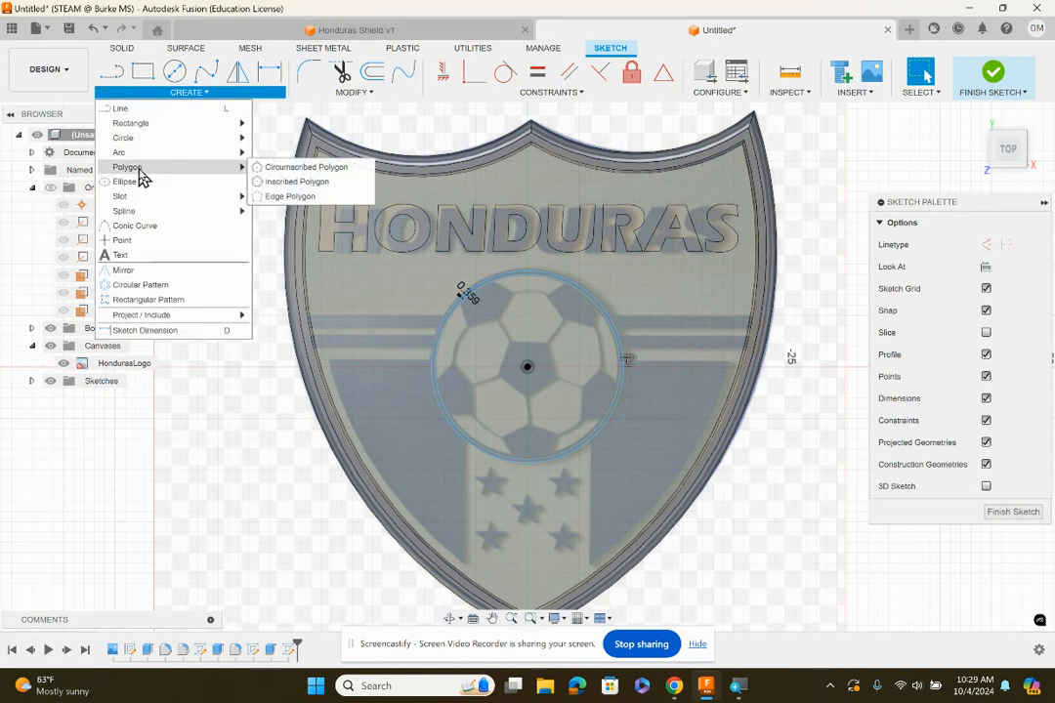
left_click(114, 76)
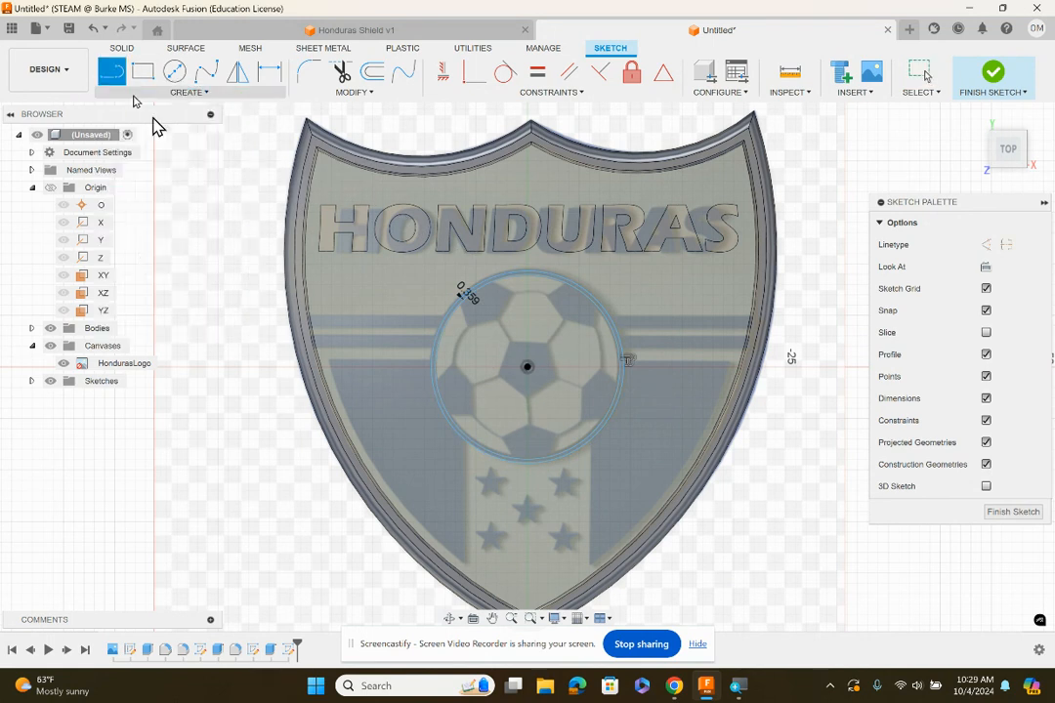
scroll(562, 354, "up", 2)
scroll(560, 349, "up", 5)
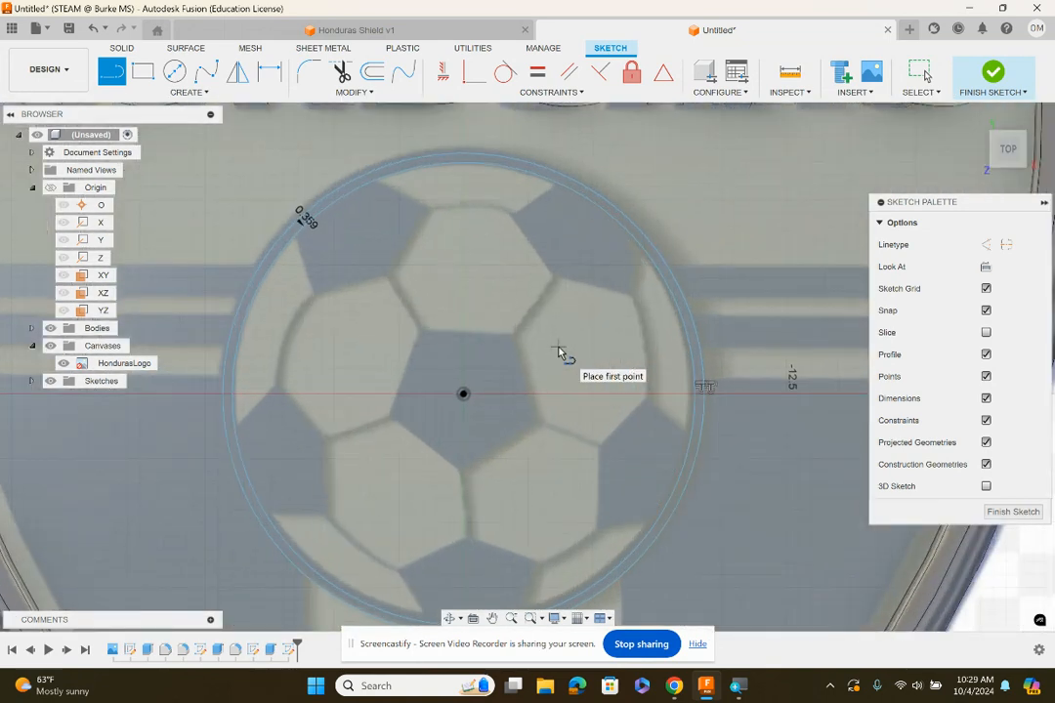
left_click(474, 326)
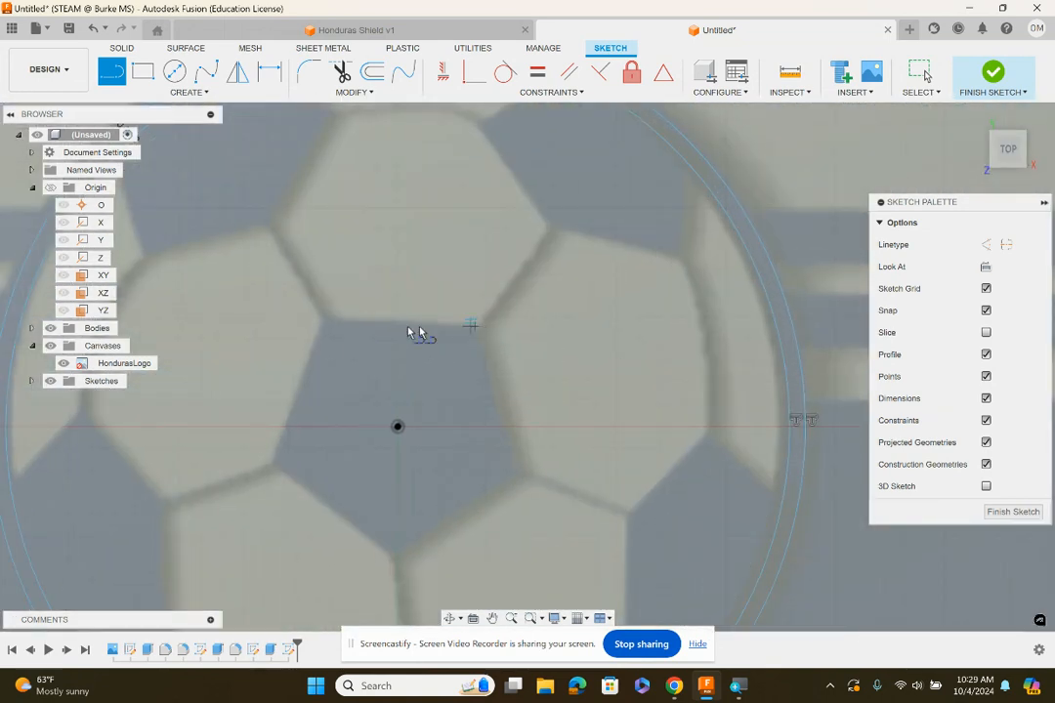
left_click(325, 328)
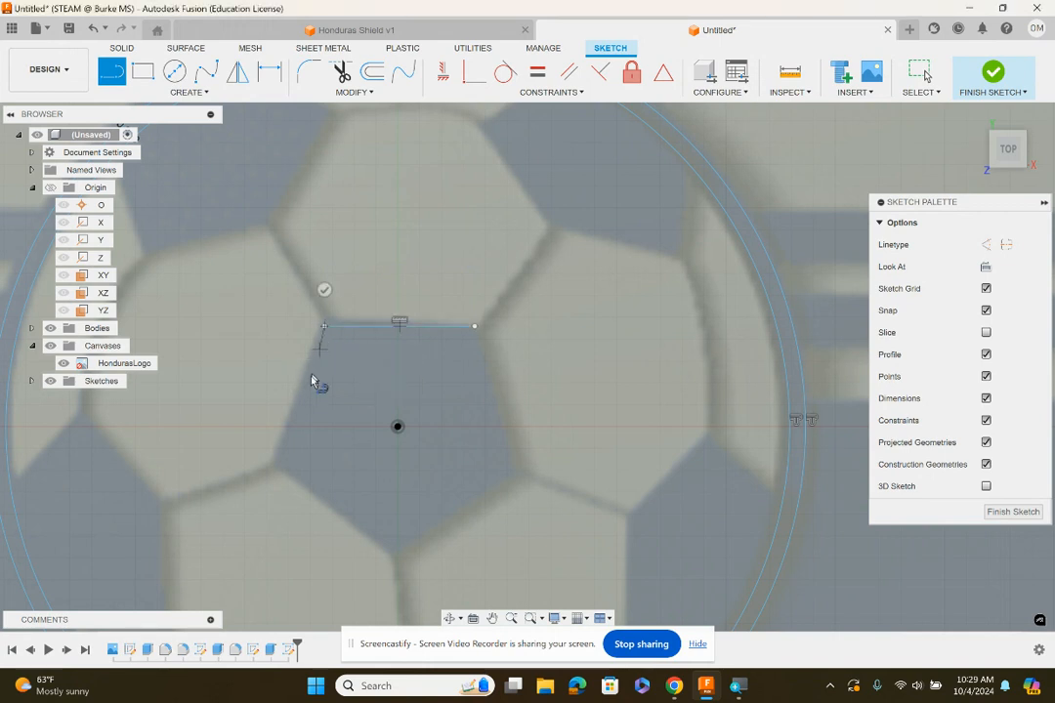
left_click(273, 461)
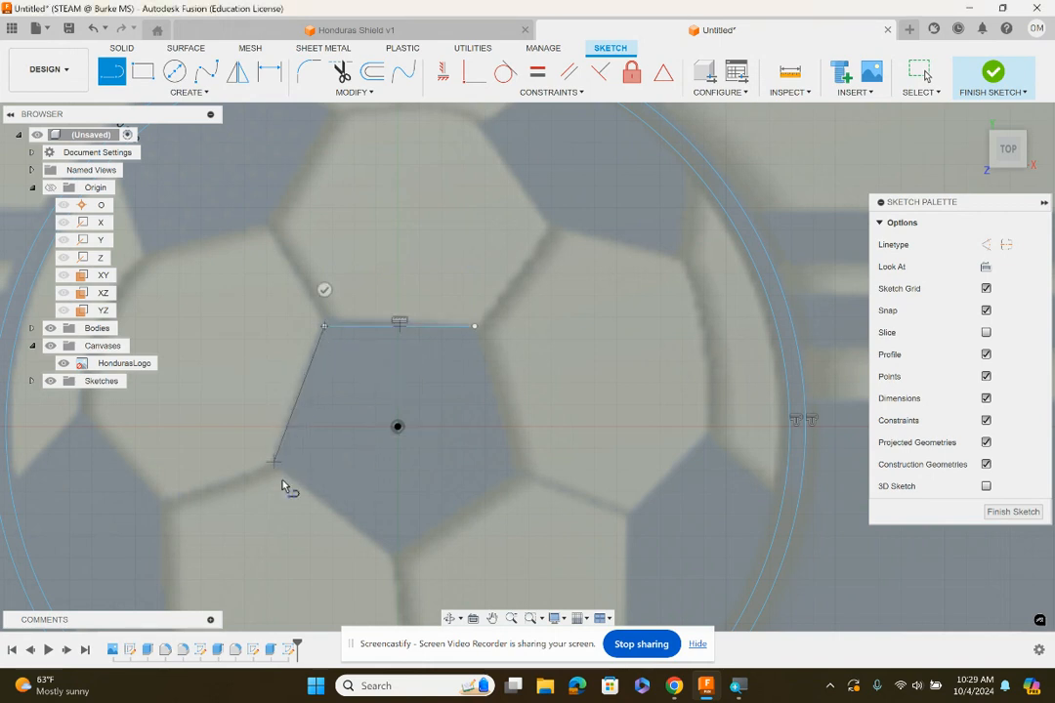
left_click(393, 553)
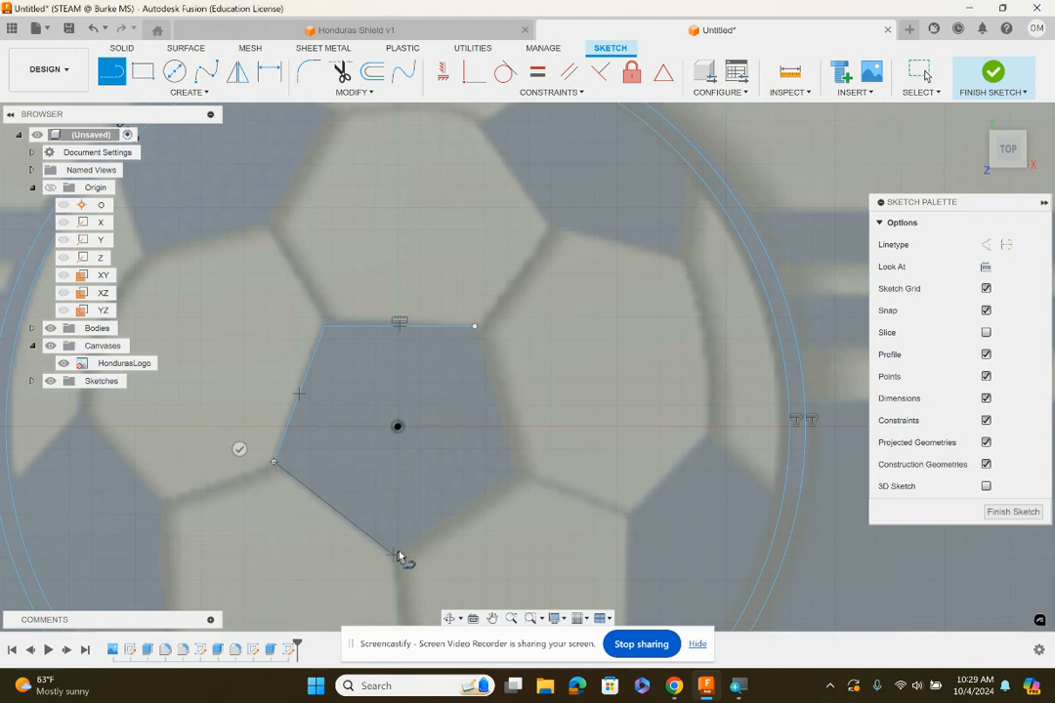
left_click(511, 474)
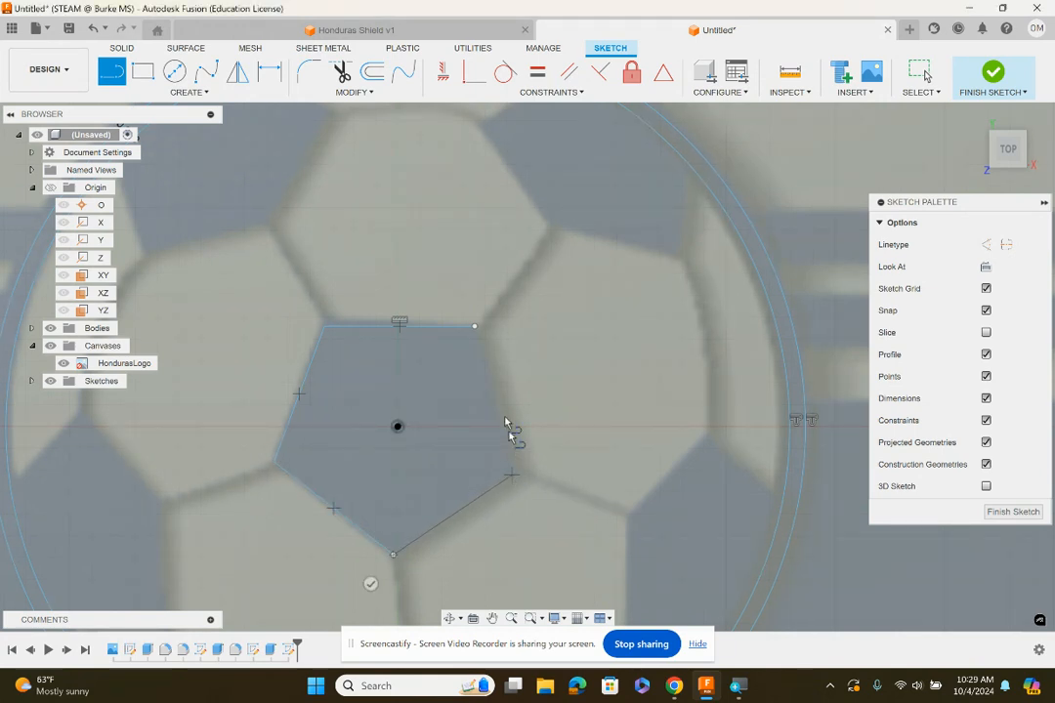
left_click(473, 328)
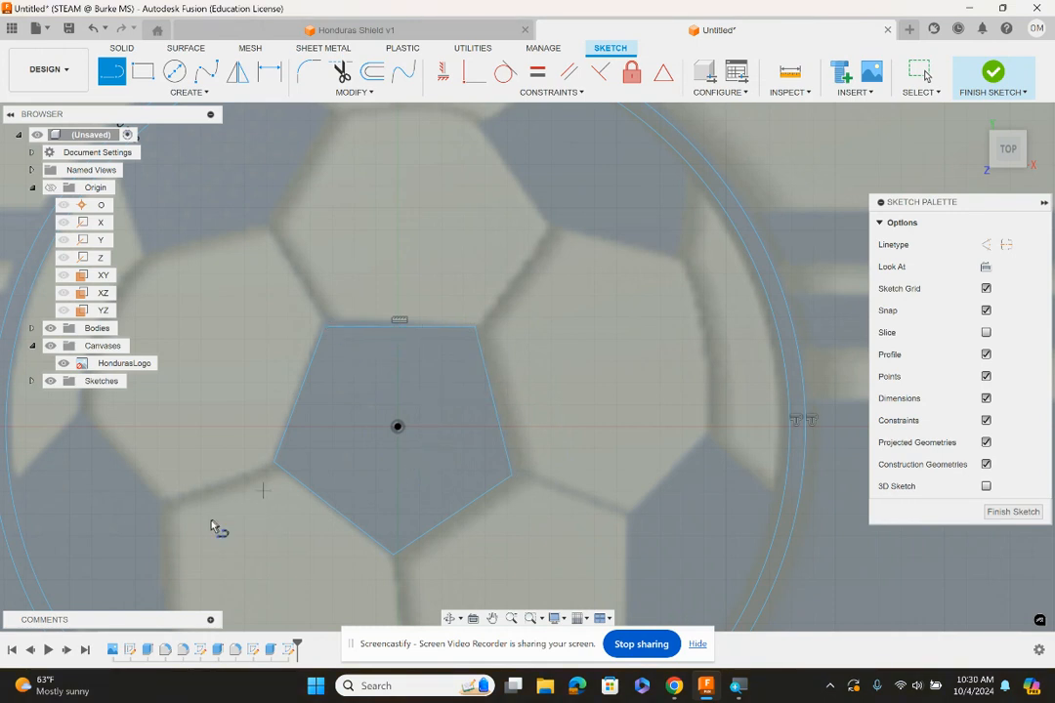
- Draw a three-point arc along the outer edge of the soccer ball's lower-left dark patch, just inside the inner ring circle
mouse_move(213, 528)
middle_mouse_down()
mouse_move(365, 405)
mouse_move(494, 361)
middle_mouse_up()
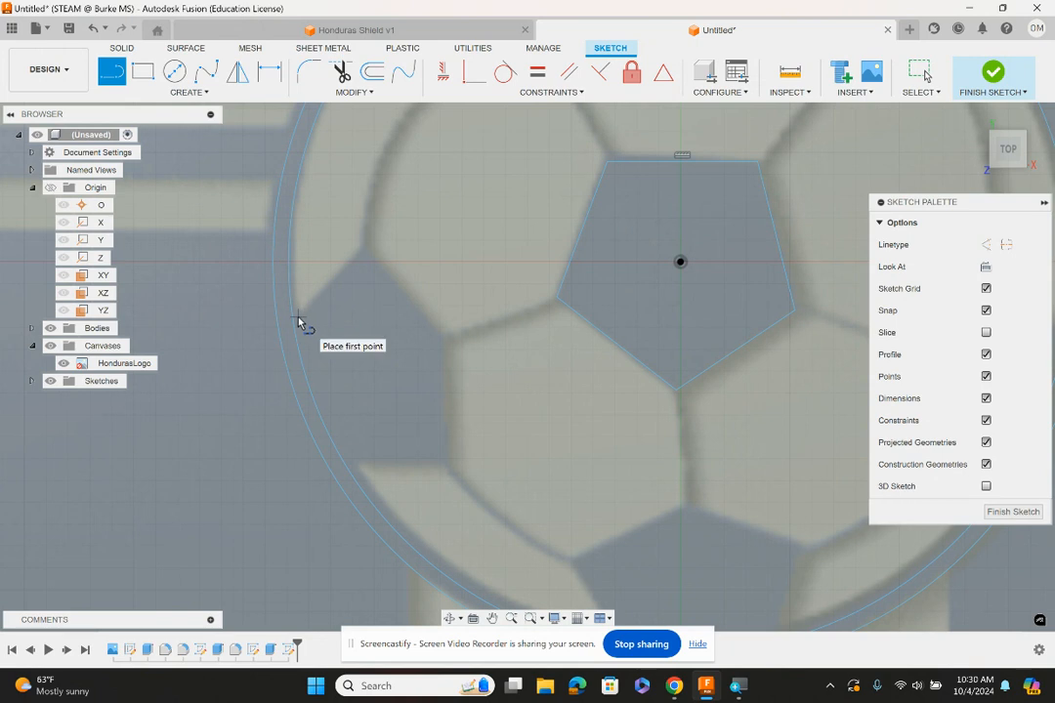
left_click(188, 92)
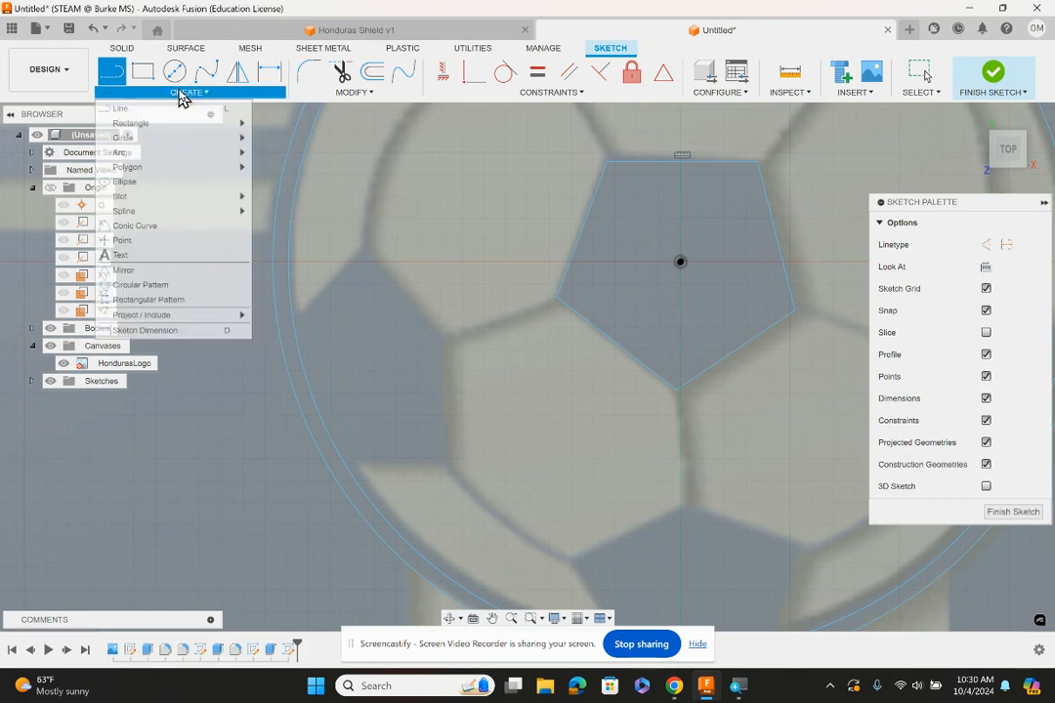
mouse_move(239, 153)
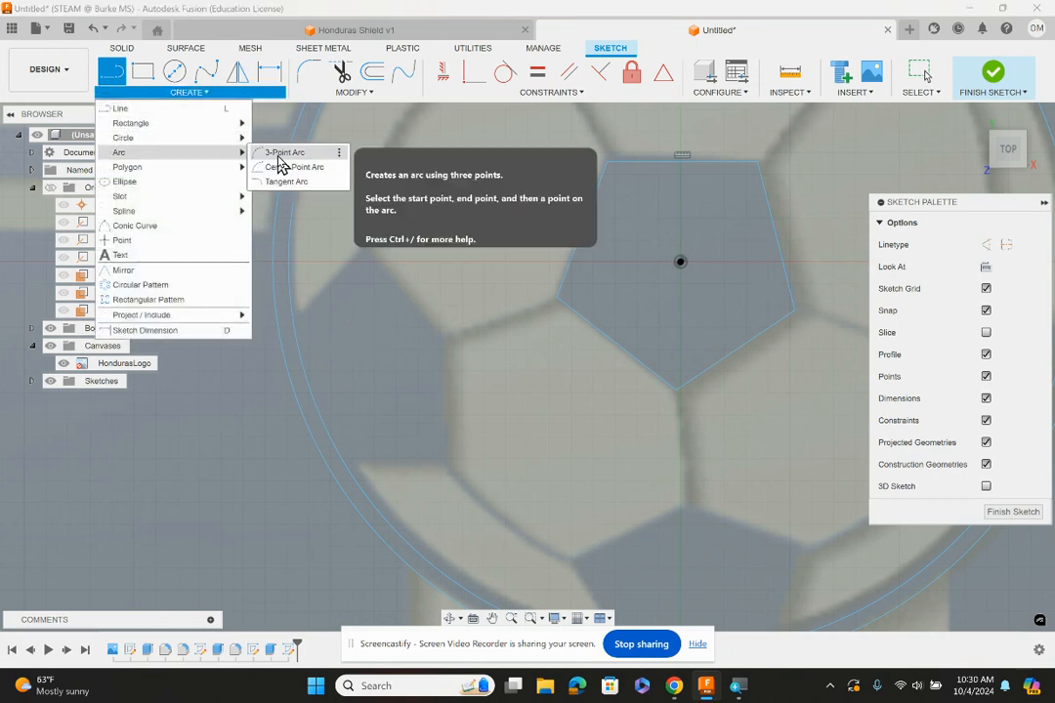
left_click(283, 153)
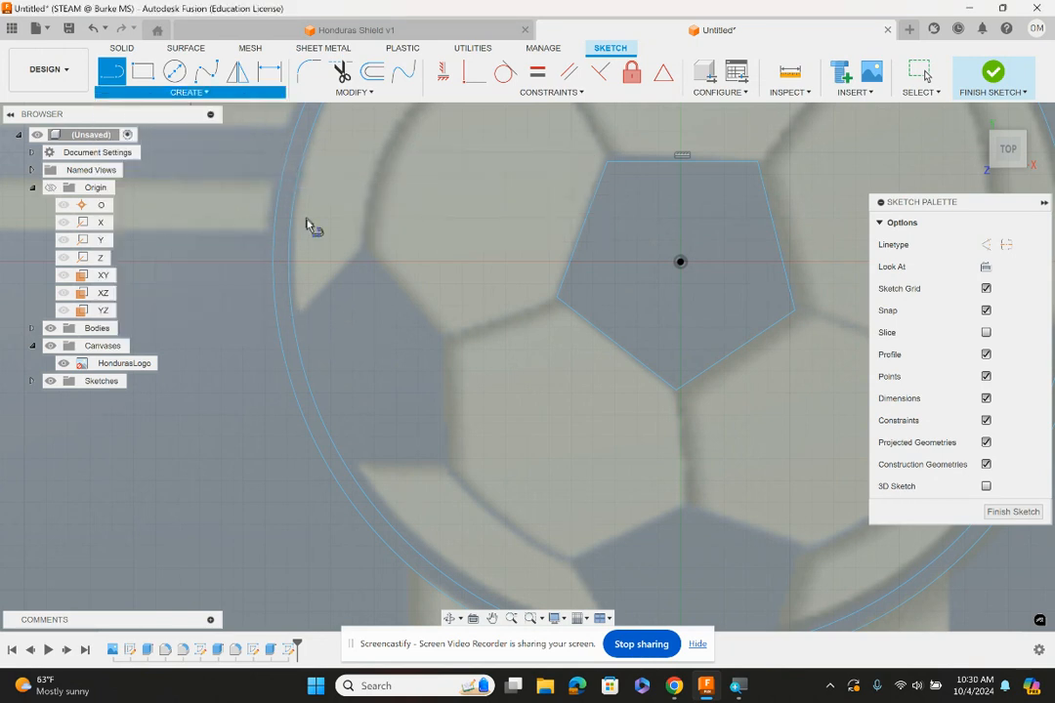
left_click(300, 320)
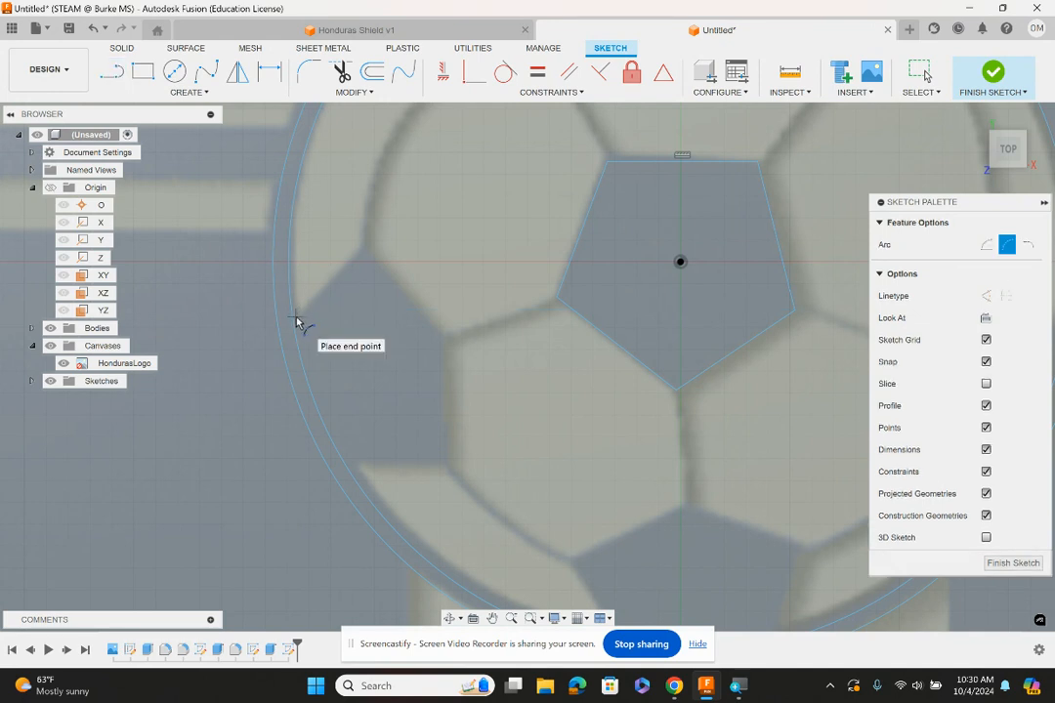
left_click(350, 462)
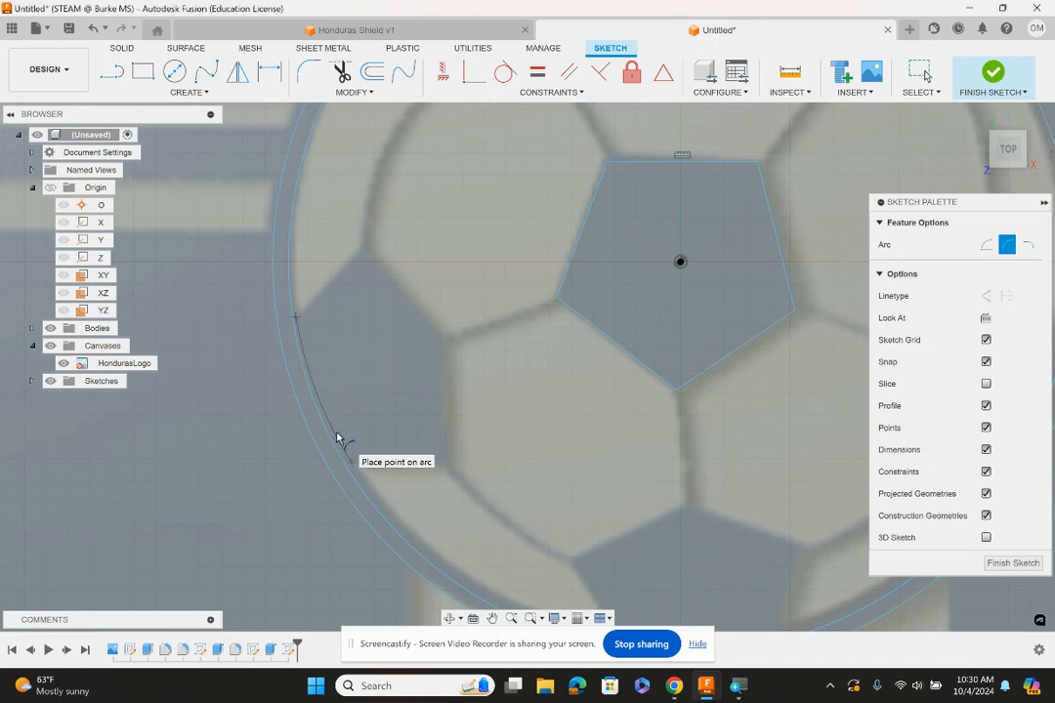
left_click(346, 440)
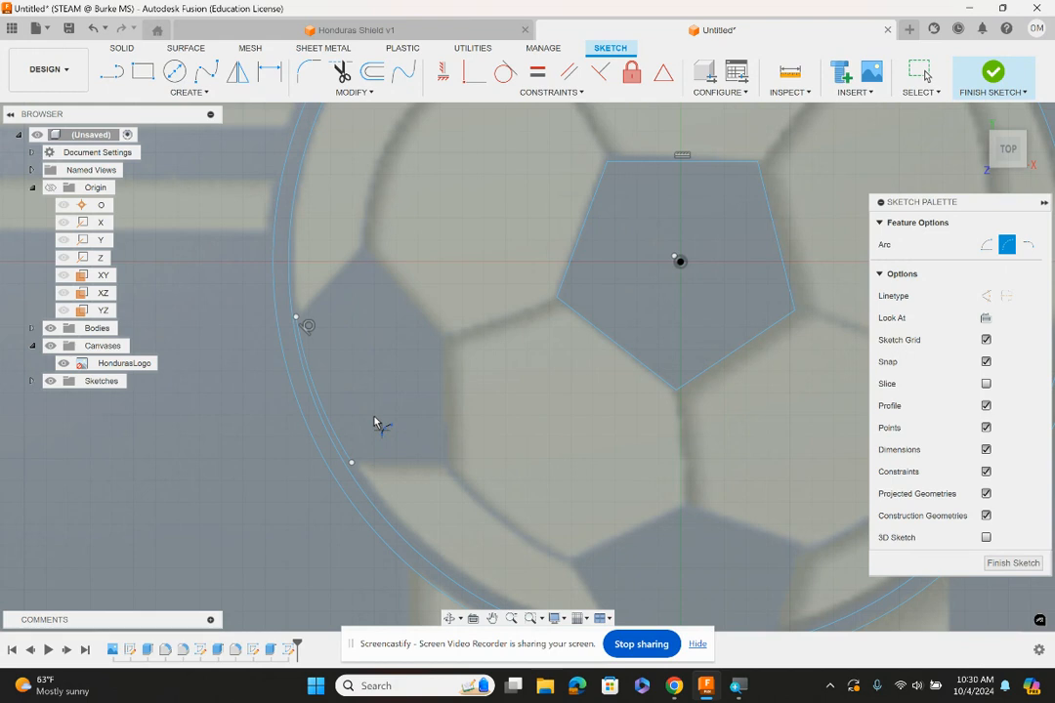
- Trace the lower-left dark patch's remaining edges with four connected lines from the arc's upper end to its lower end, with a vertical inner side
key("l")
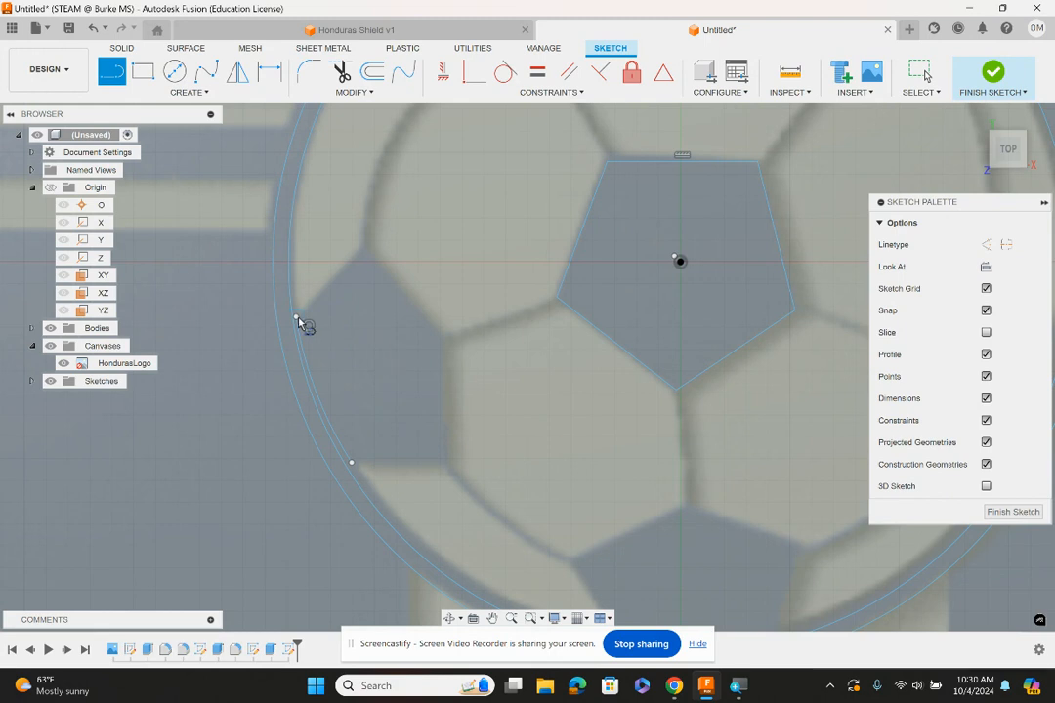
left_click(297, 318)
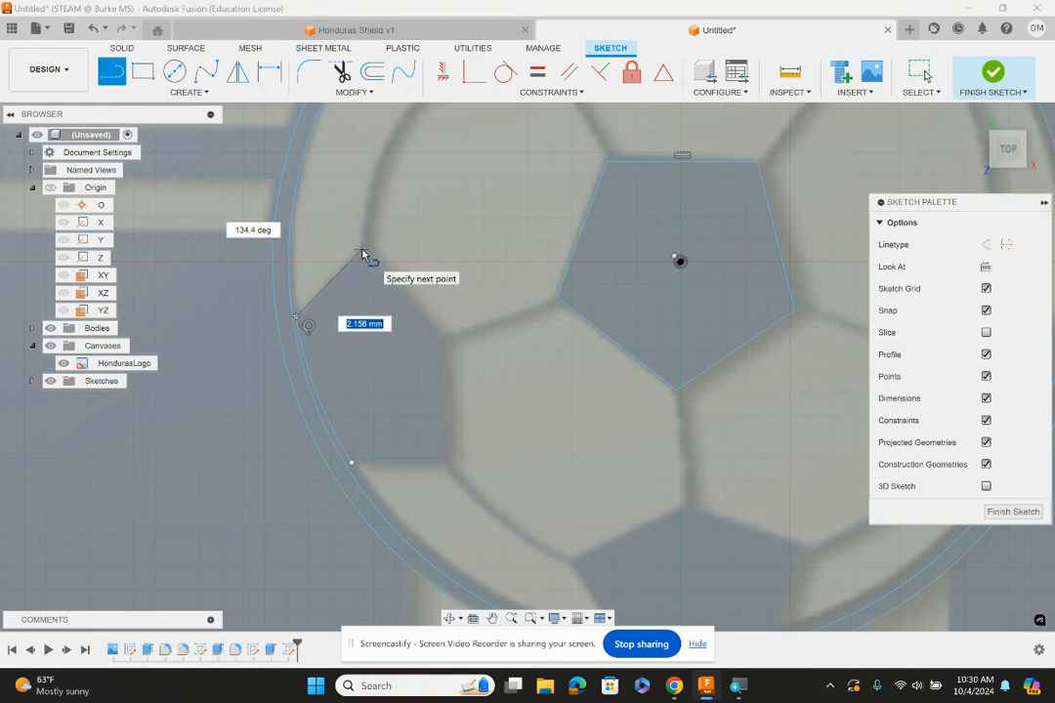
left_click(361, 252)
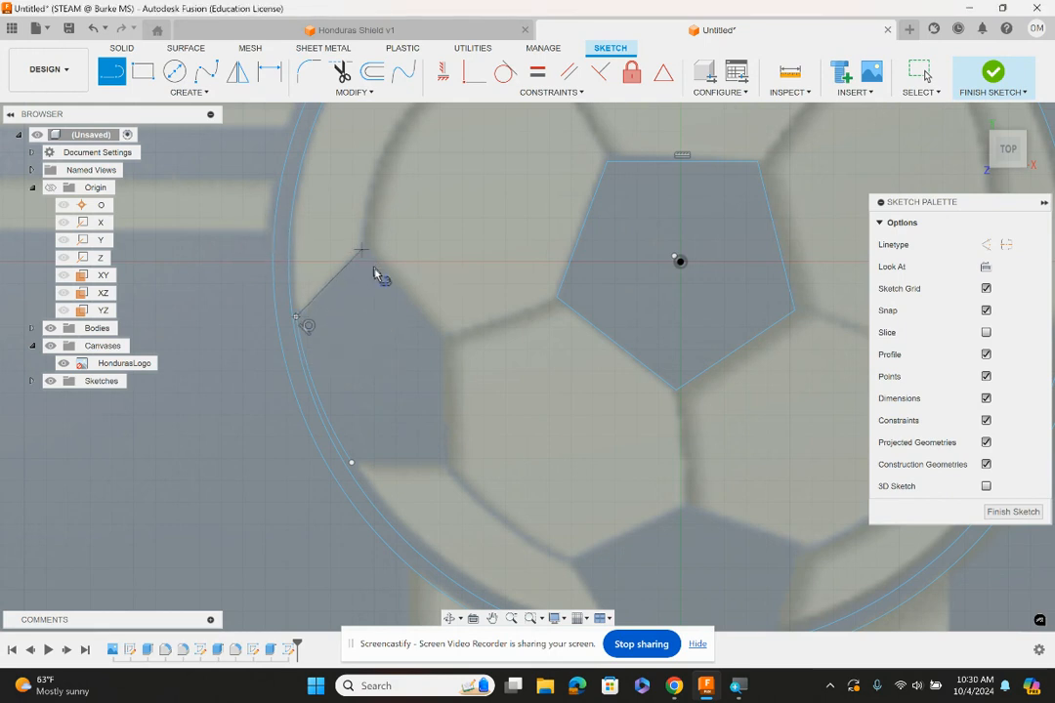
double_click(440, 337)
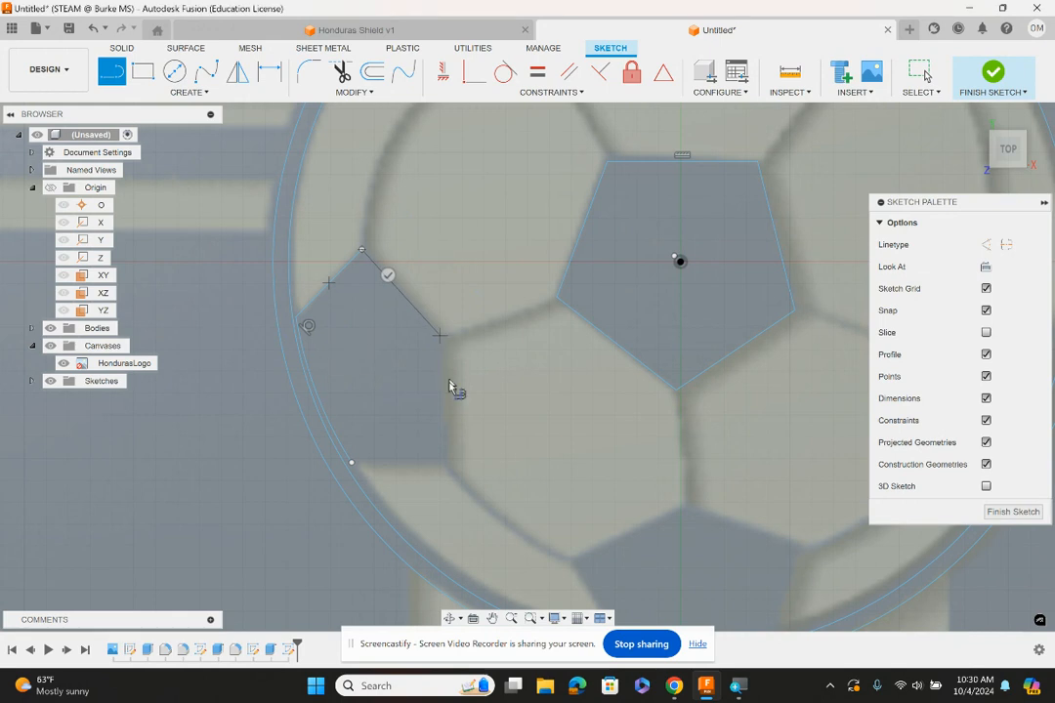
left_click(439, 335)
left_click(439, 459)
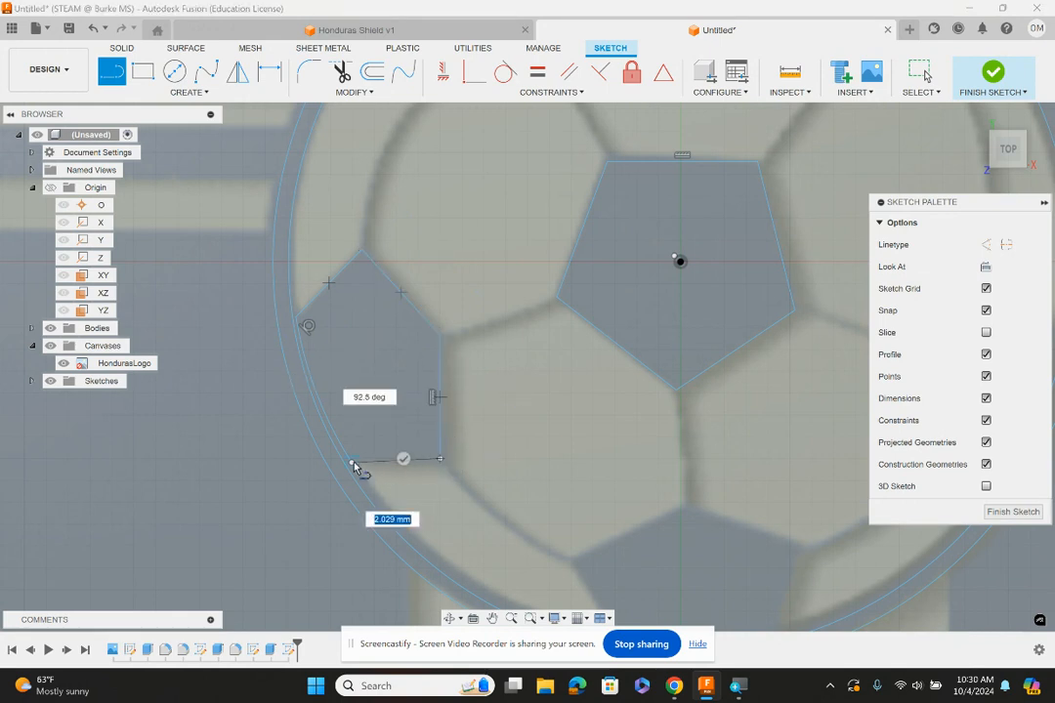
double_click(354, 465)
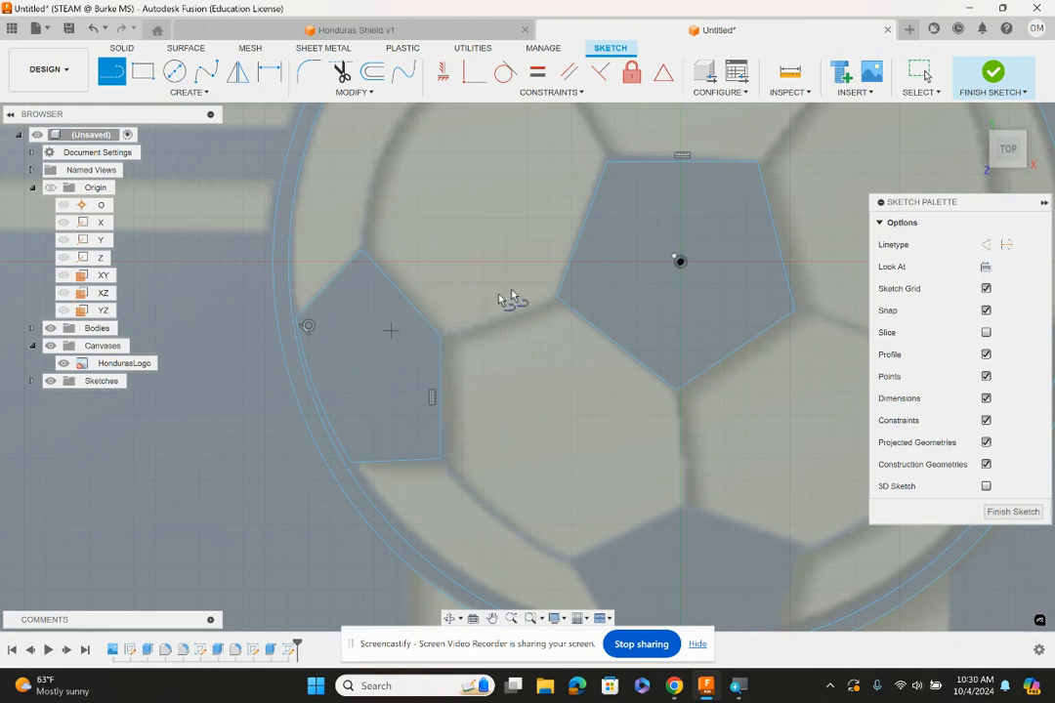
left_click(911, 78)
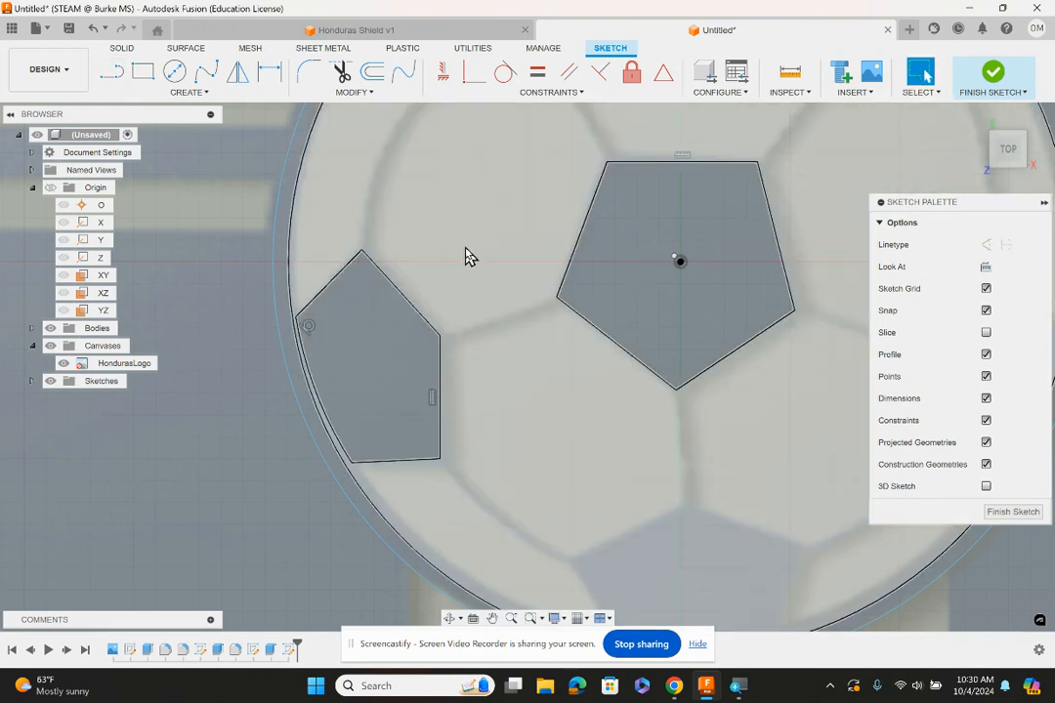
- Start a three-point arc at the outer corner of the ball's upper-left dark patch, just inside the ring
middle_click_drag(450, 336, 405, 518)
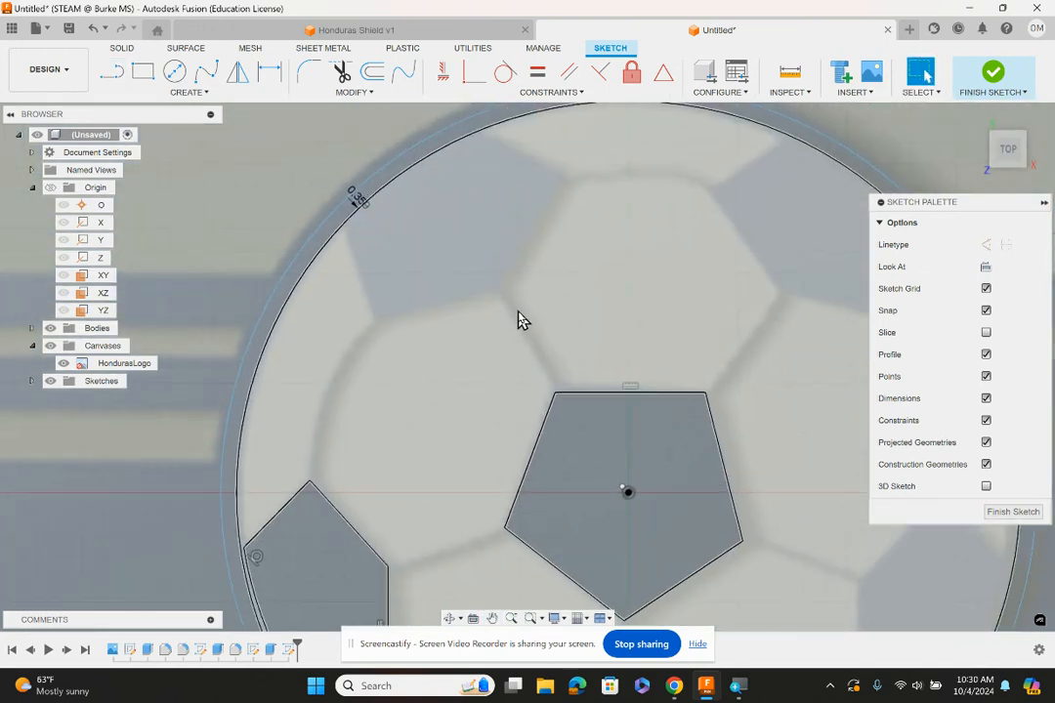
middle_click_drag(565, 274, 503, 214)
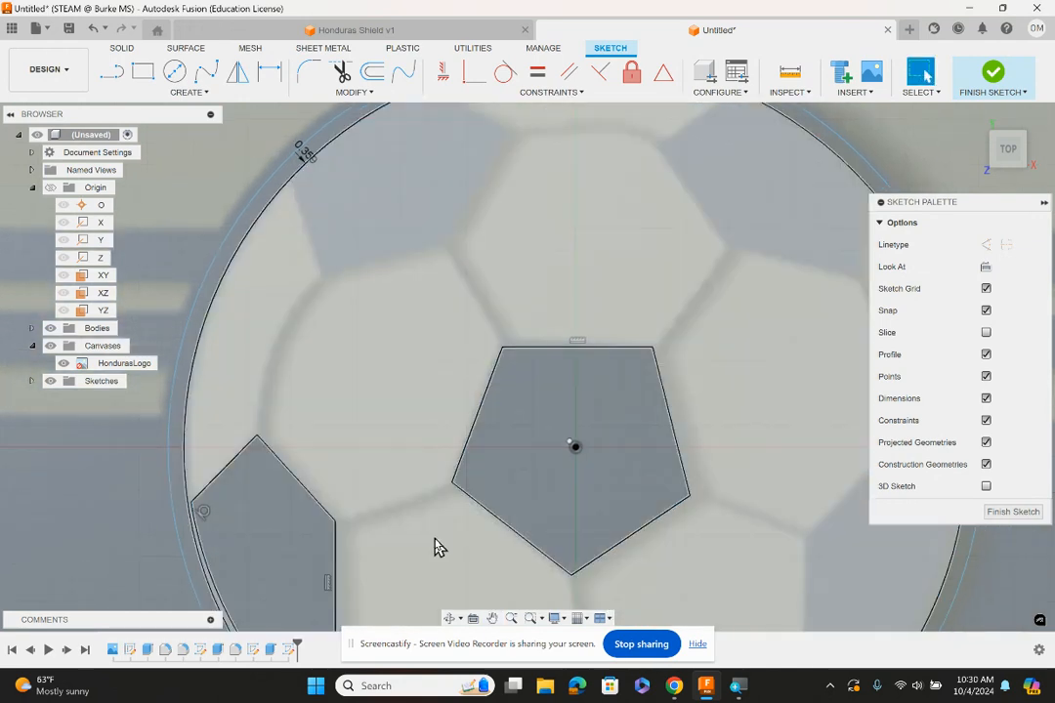
middle_click_drag(379, 526, 534, 252)
scroll(275, 426, "down", 5)
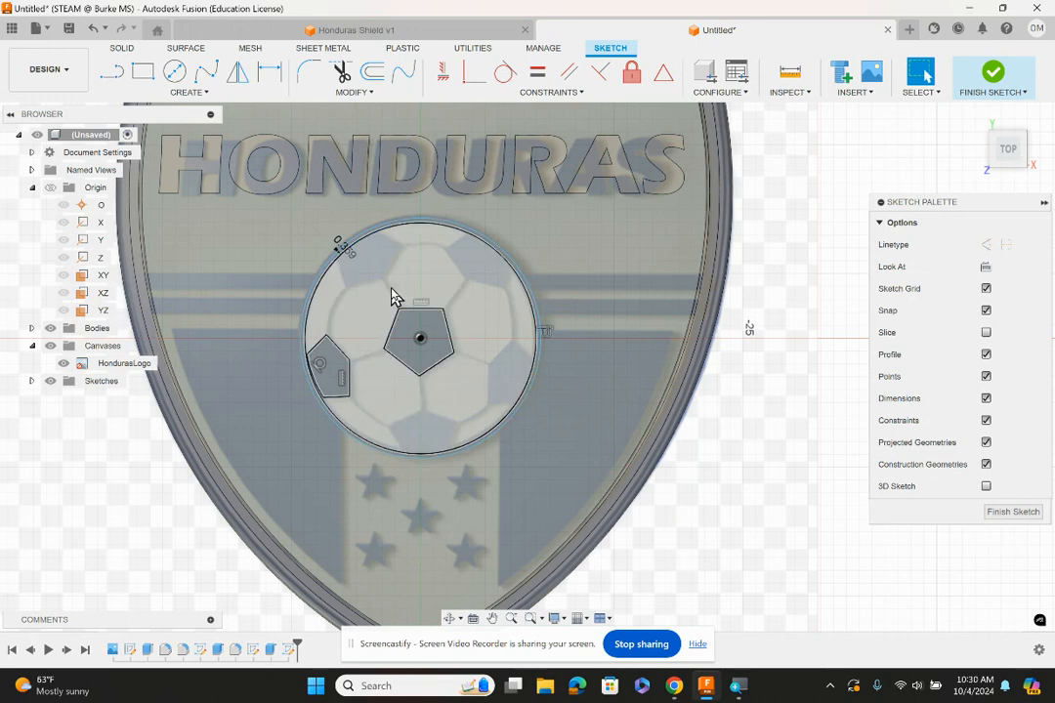
scroll(365, 259, "up", 5)
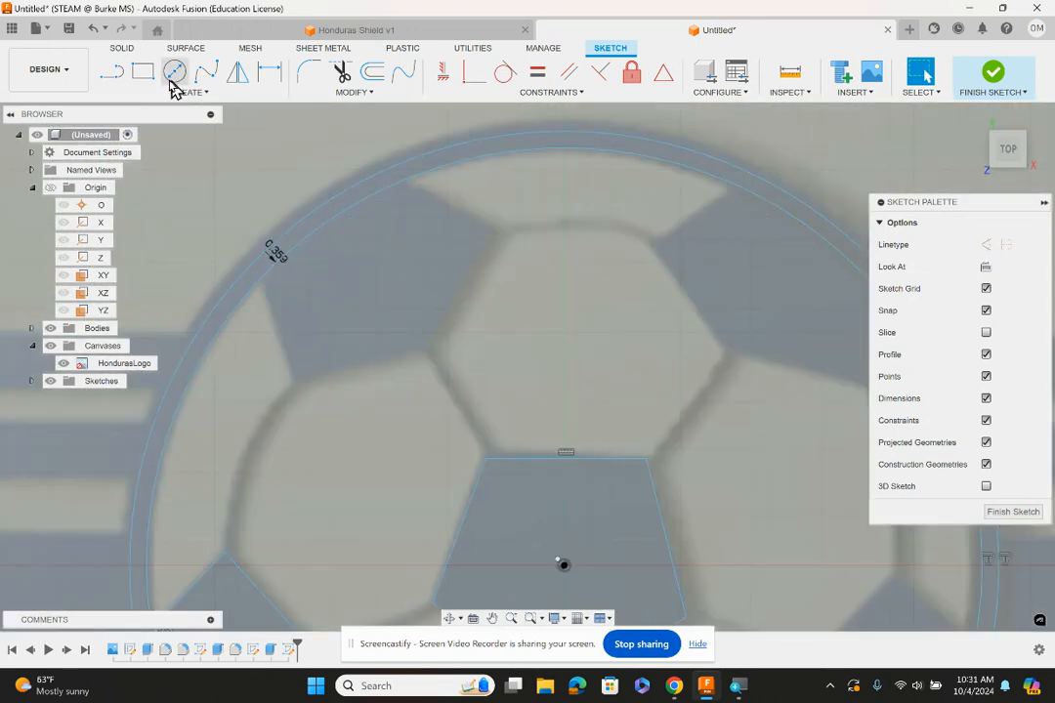
left_click(158, 93)
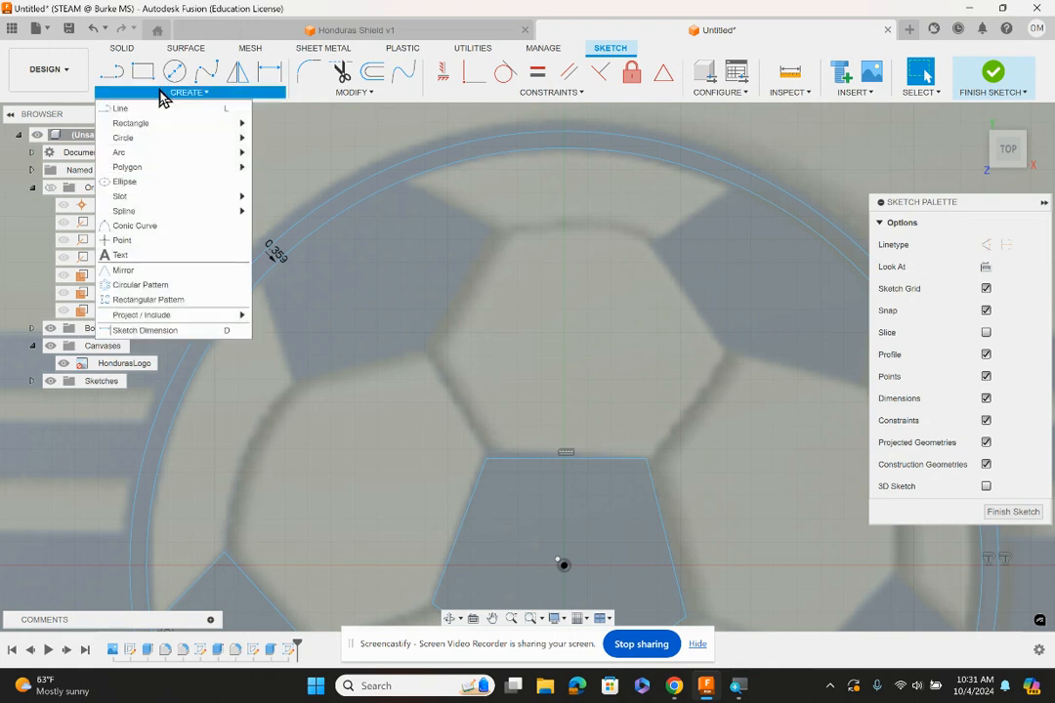
mouse_move(237, 162)
left_click(278, 154)
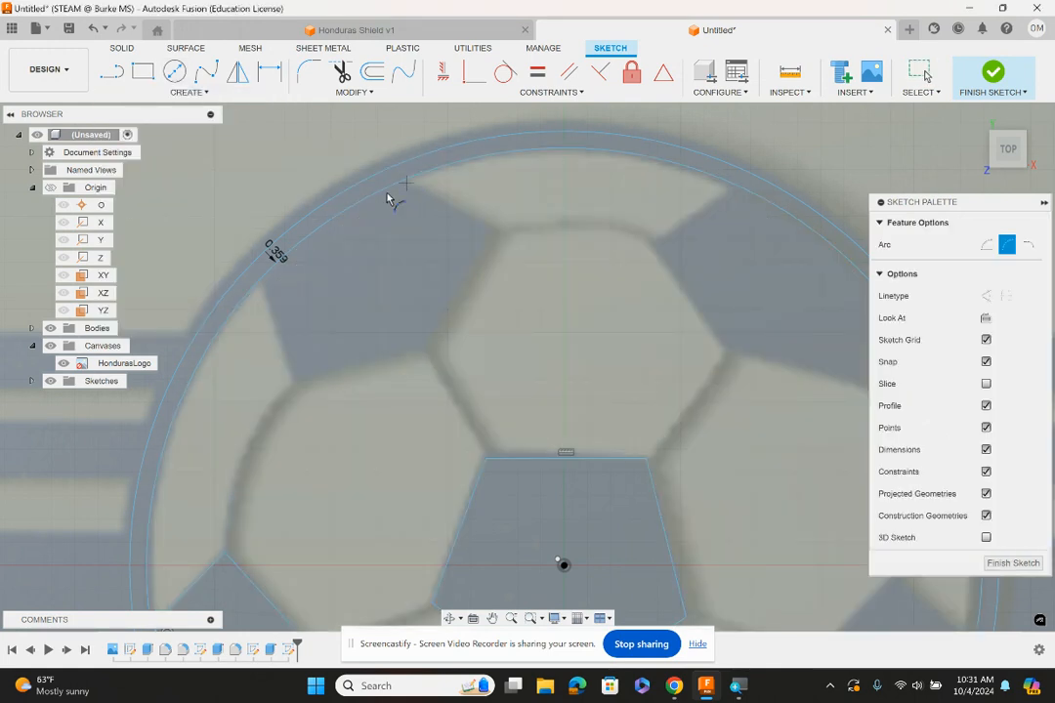
left_click(406, 183)
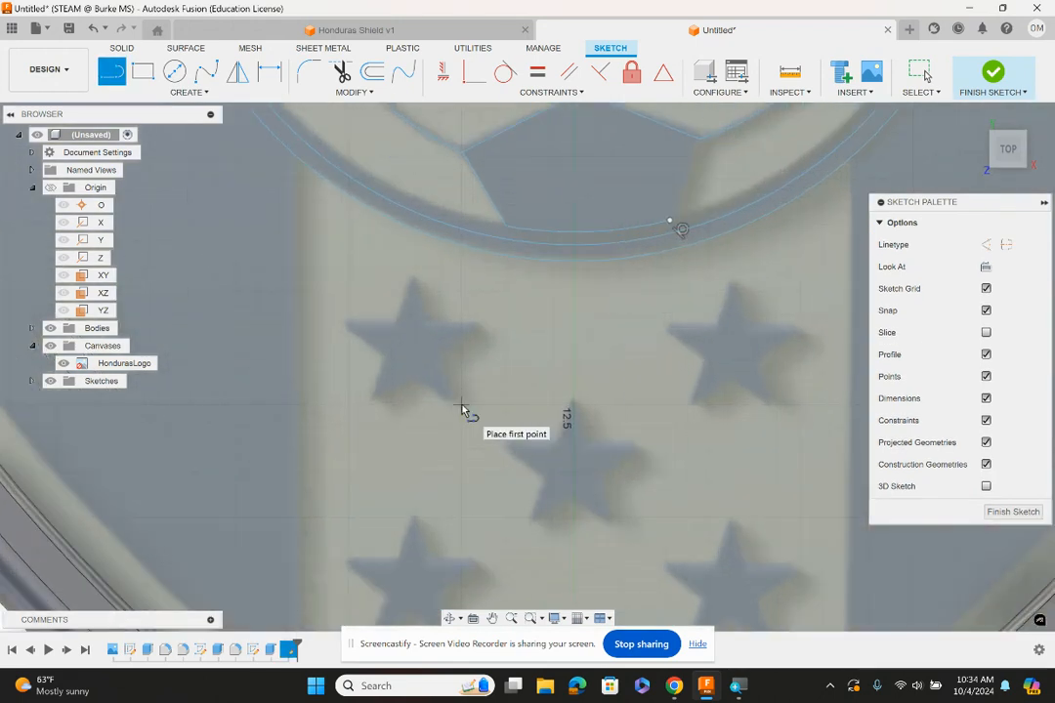
- Close the soccer ball's bottom dark patch with a line from the outer arc's right end to the patch's upper-right corner
scroll(389, 341, "up", 3)
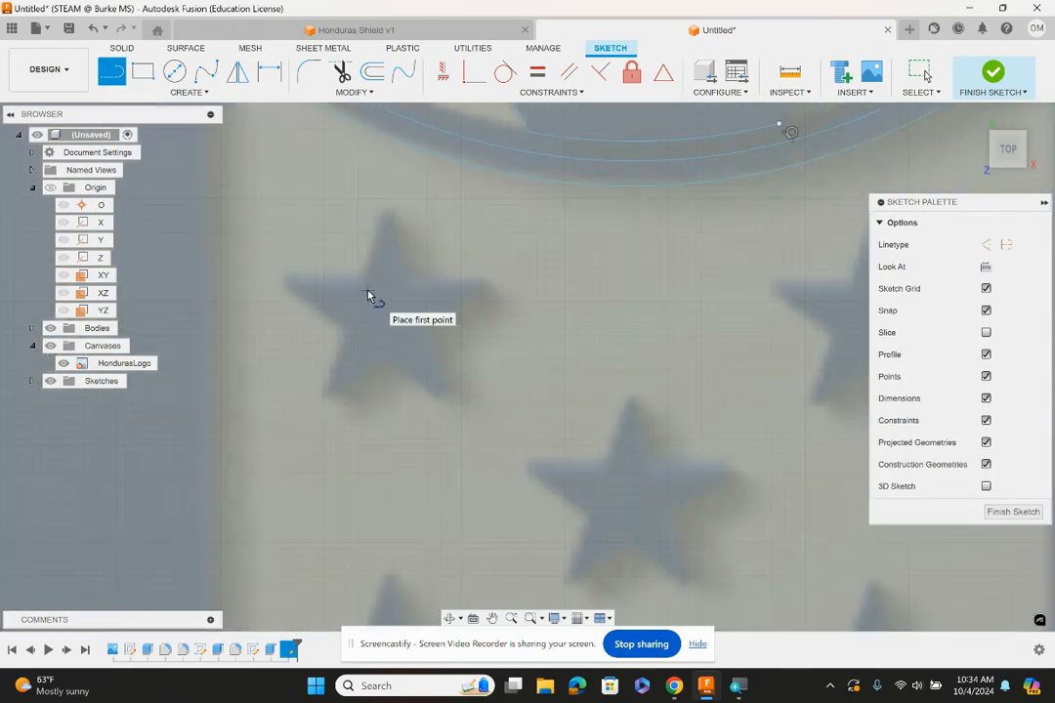
scroll(365, 282, "down", 1)
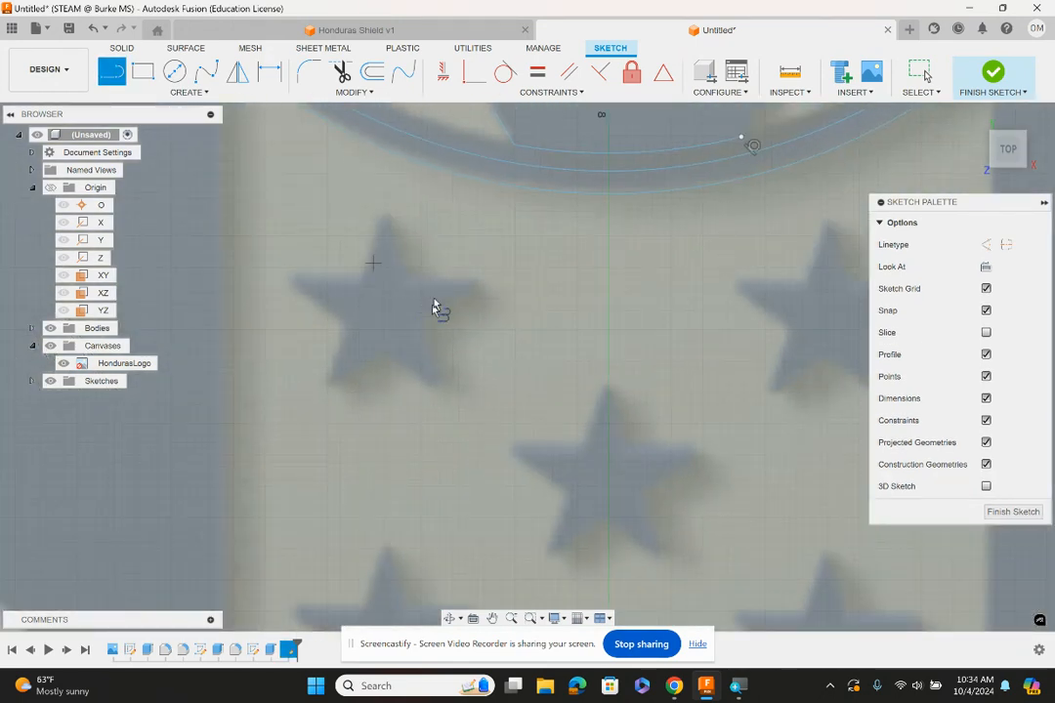
scroll(476, 296, "down", 3)
scroll(476, 296, "down", 2)
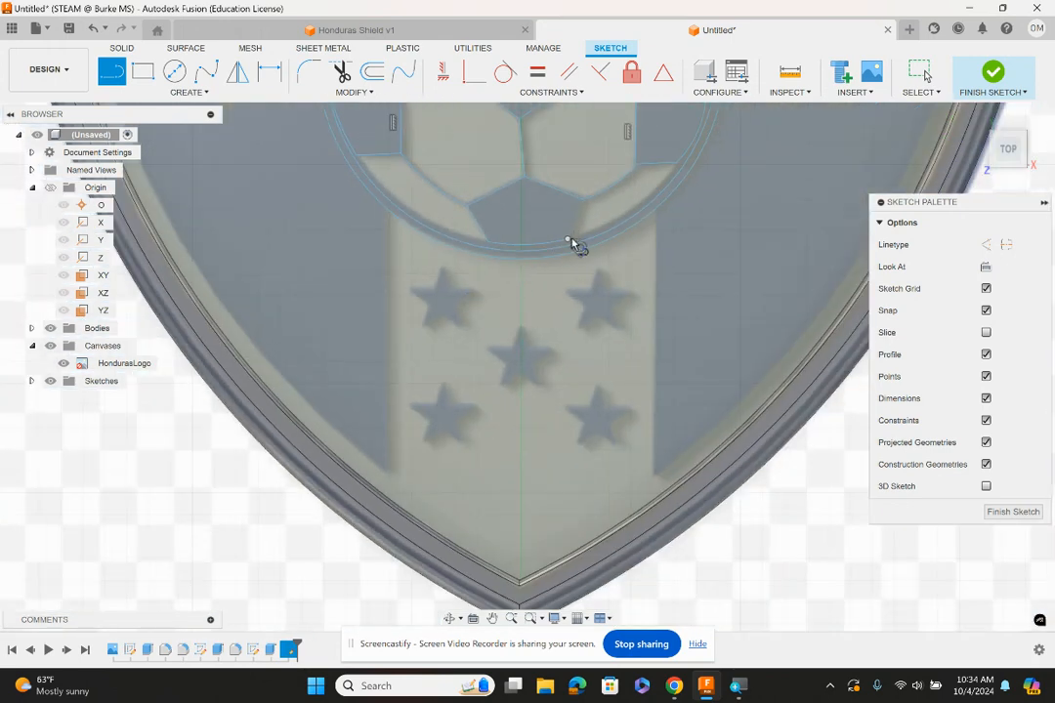
left_click(569, 241)
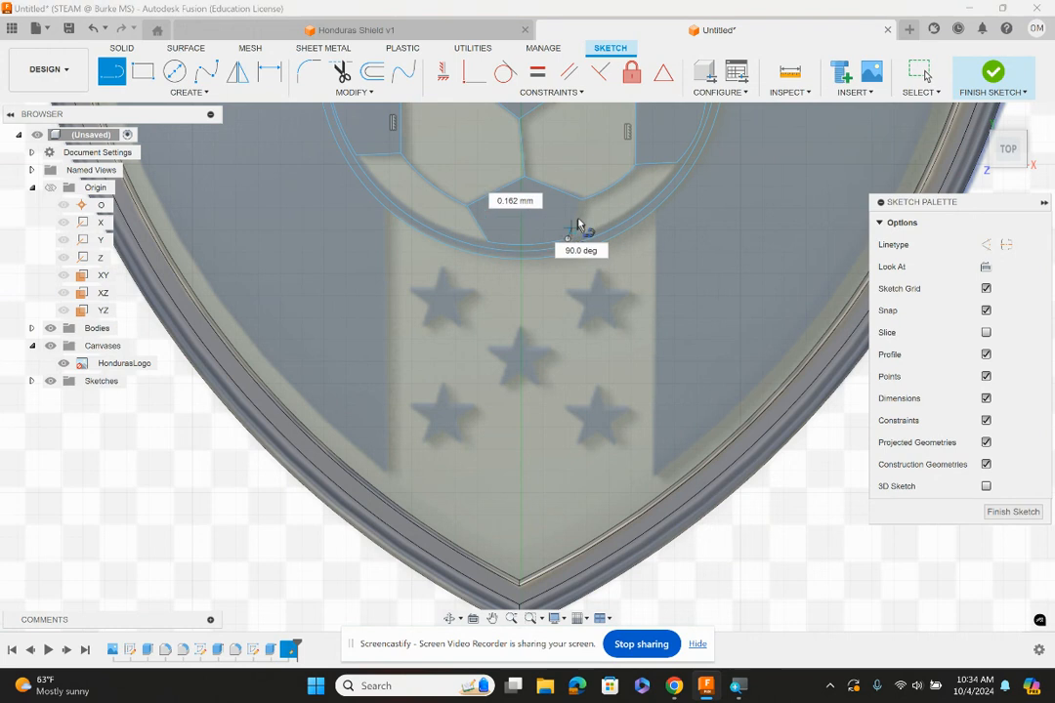
left_click(582, 204)
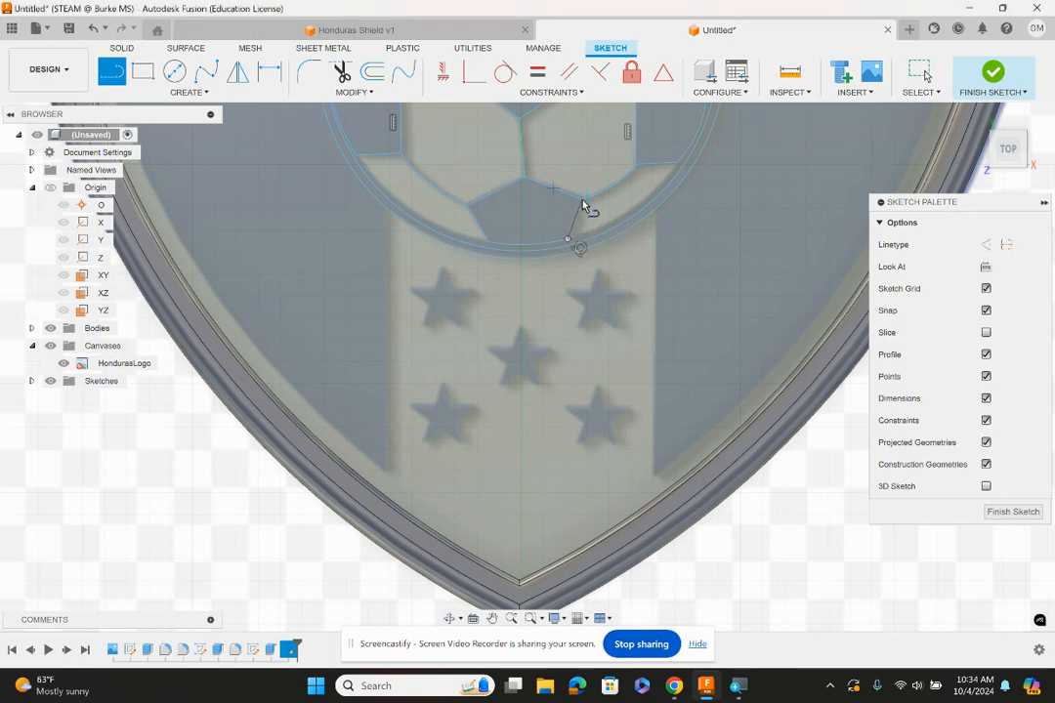
left_click(911, 78)
- Try to extrude the ball's central pentagon and five surrounding dark patches together as new bodies
mouse_move(529, 256)
middle_mouse_down()
mouse_move(528, 476)
mouse_move(528, 465)
middle_mouse_up()
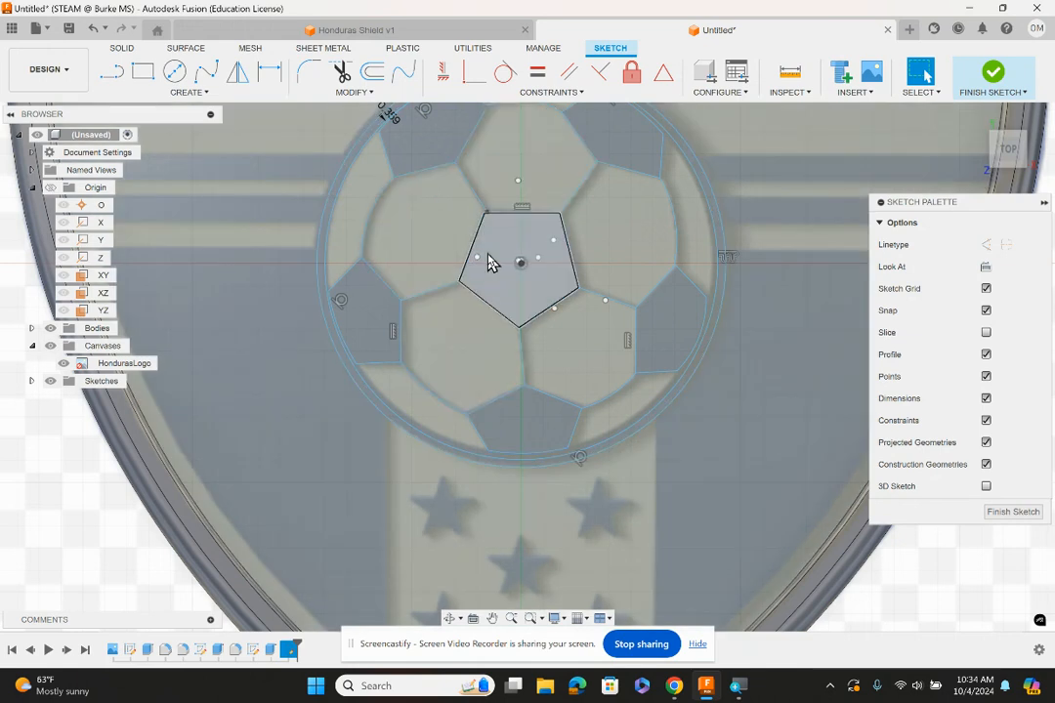
key("e")
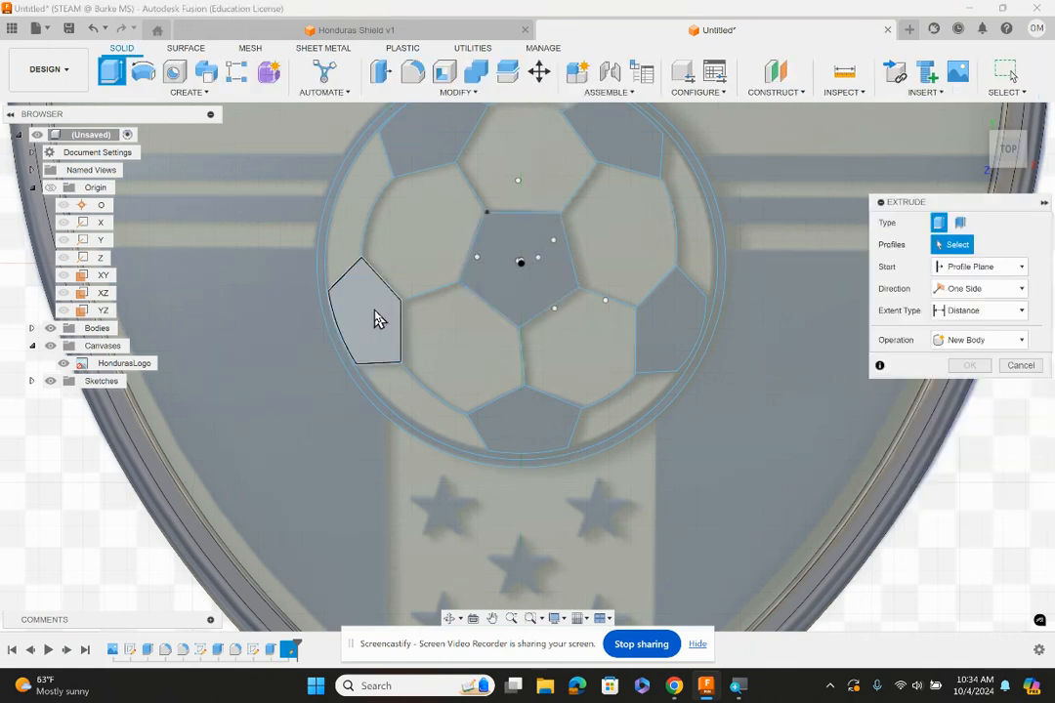
left_click(379, 322)
left_click(498, 246)
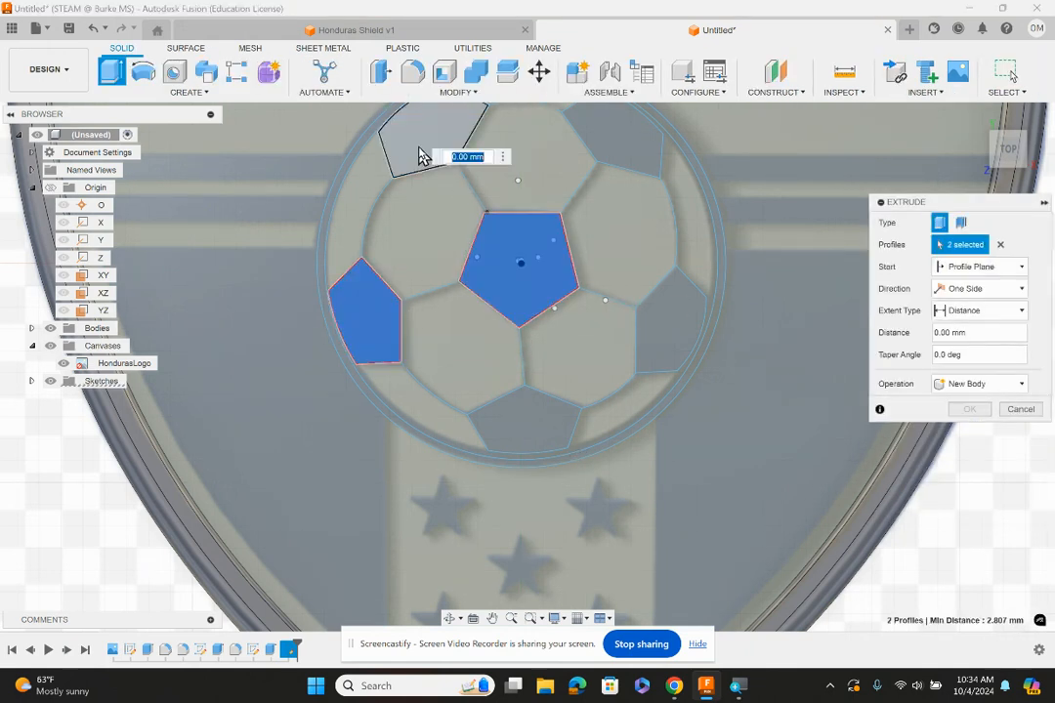
left_click(420, 155)
left_click(521, 422)
left_click(666, 289)
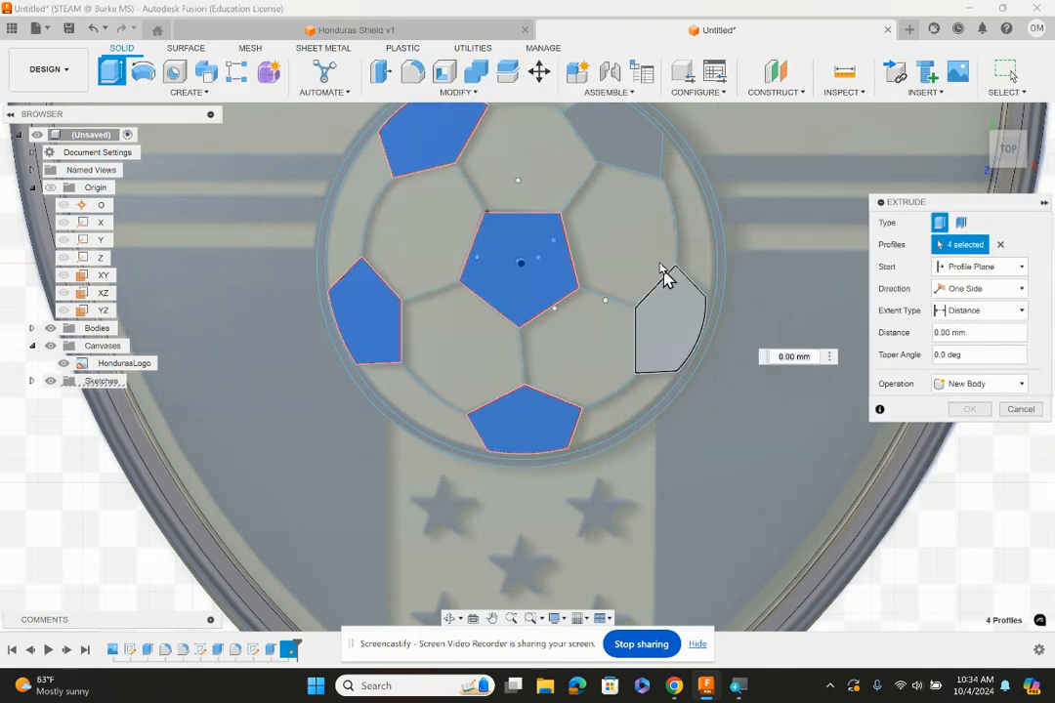
left_click(640, 162)
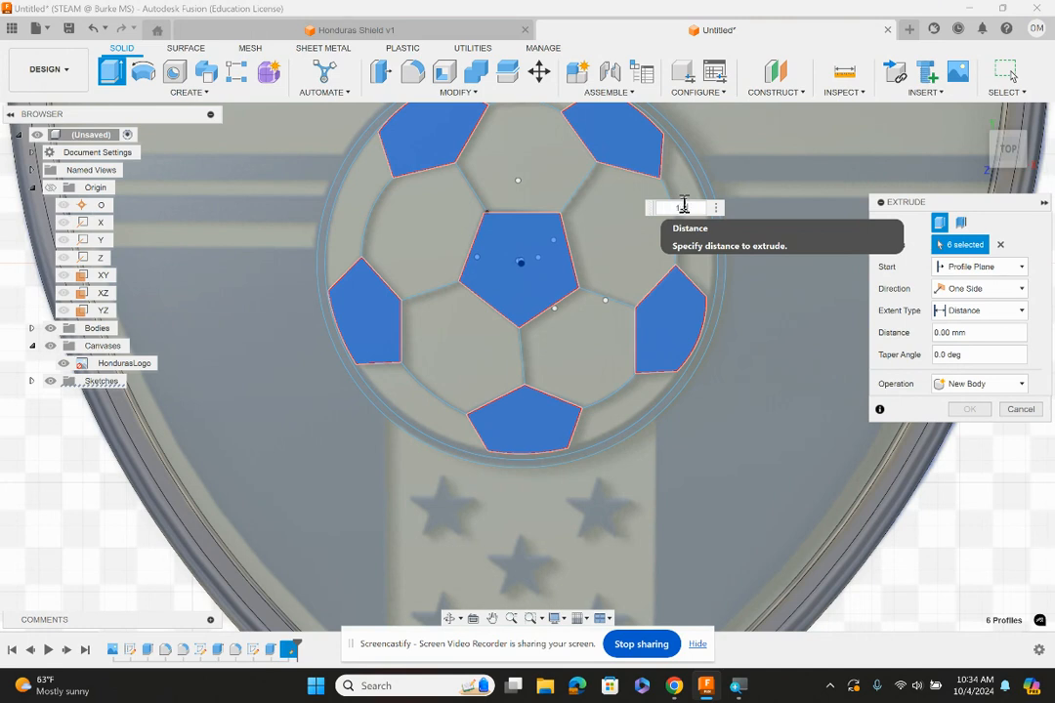
key("Return")
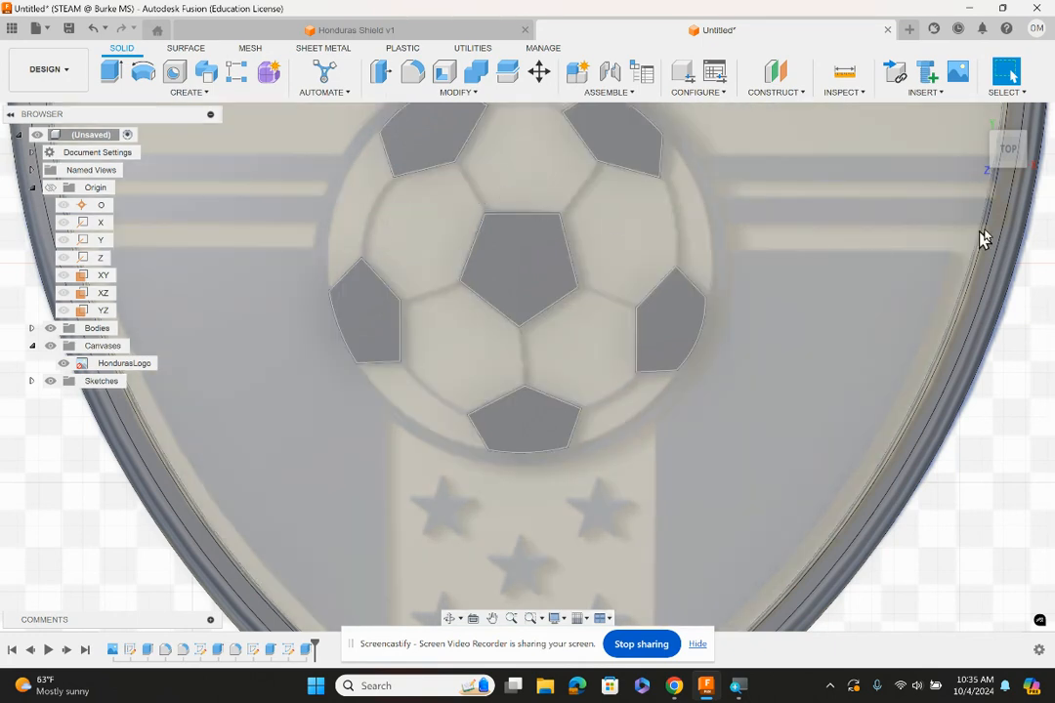
- Inspect the extruded dark patches at an angle and from the top, and return to the soccer ball sketch
middle_click_drag(983, 240, 975, 209, "shift")
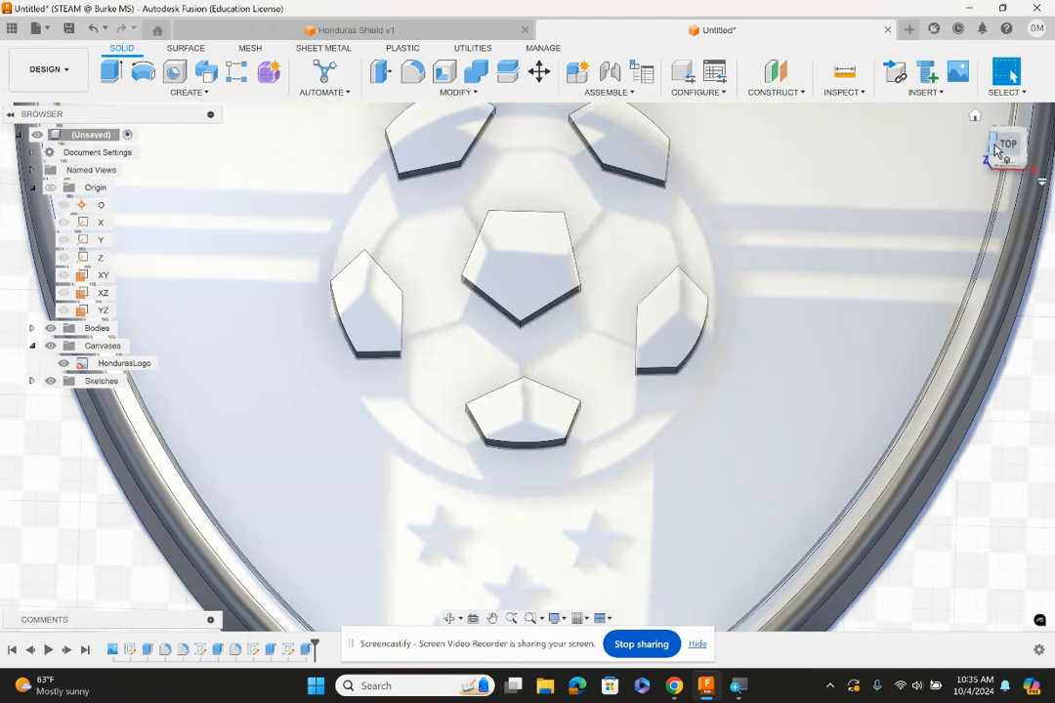
left_click(1007, 156)
scroll(754, 279, "down", 2)
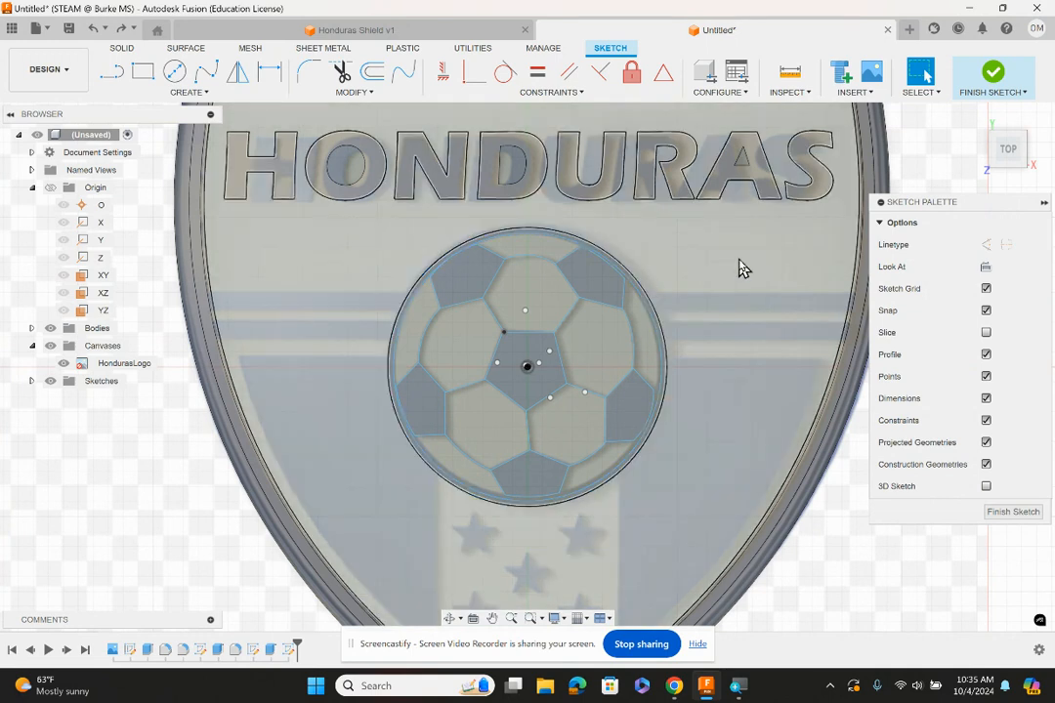
scroll(561, 305, "up", 2)
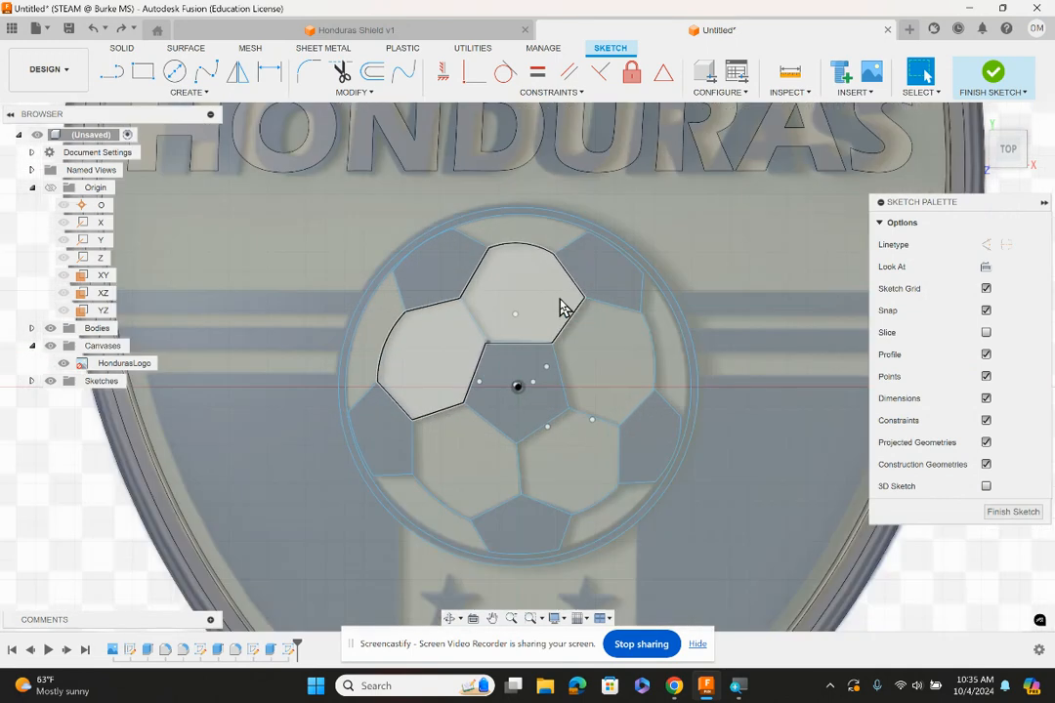
- Extrude the ball's outer ring, central pentagon and five surrounding dark patches together by 1.25 mm as new bodies
key("e")
scroll(405, 259, "up", 3)
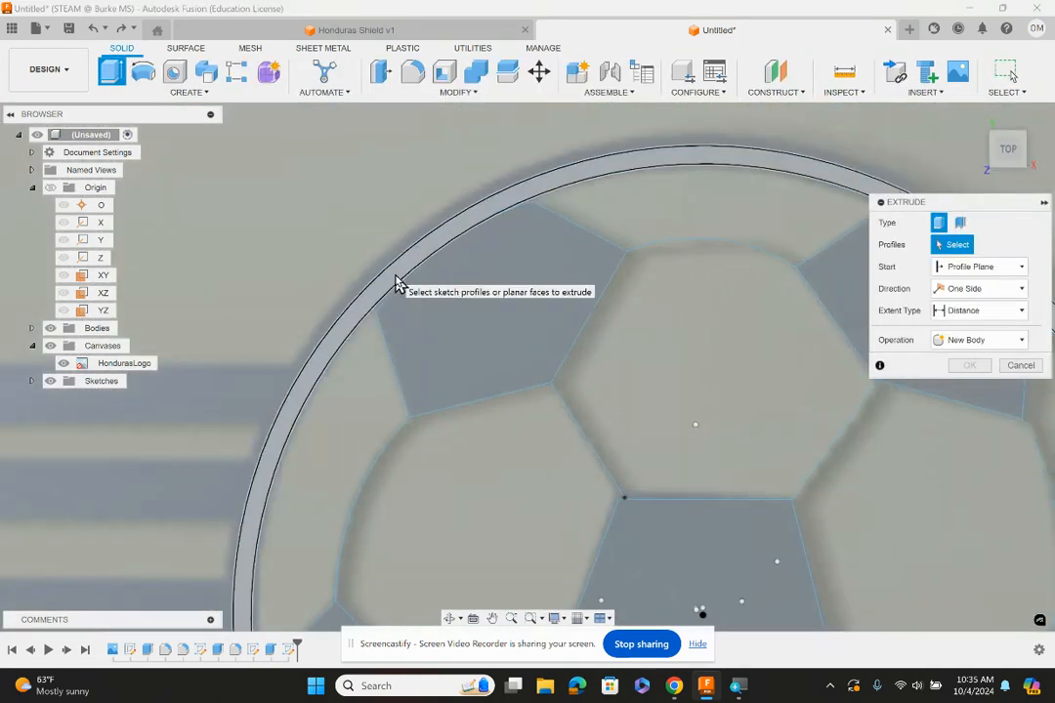
left_click(399, 278)
left_click(501, 361)
scroll(501, 414, "down", 3)
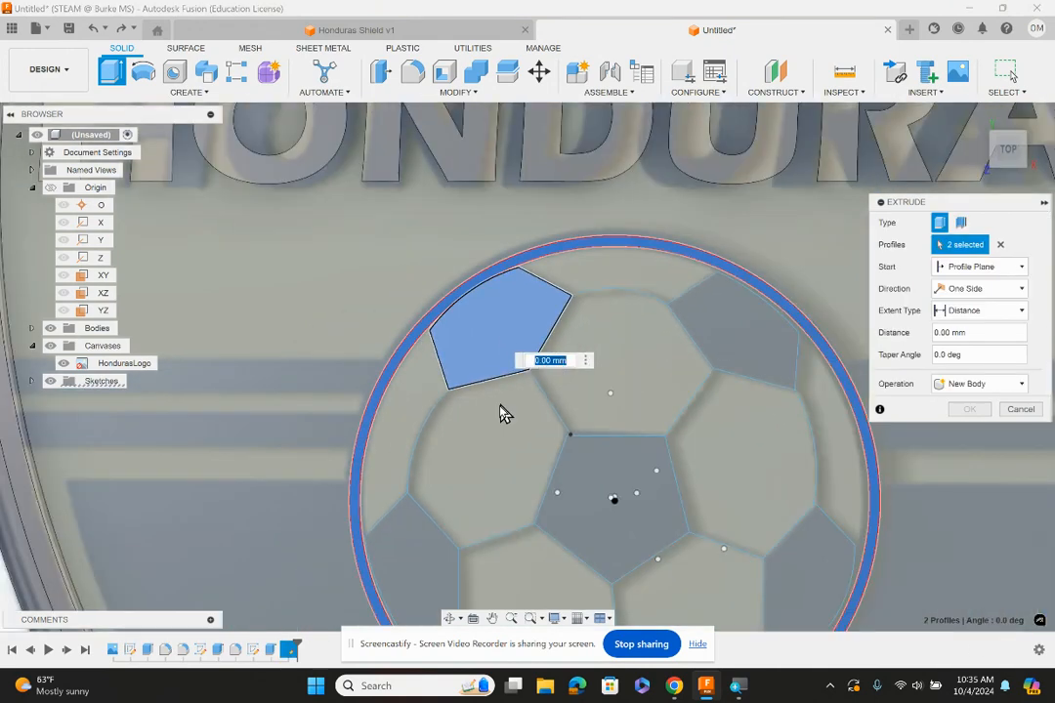
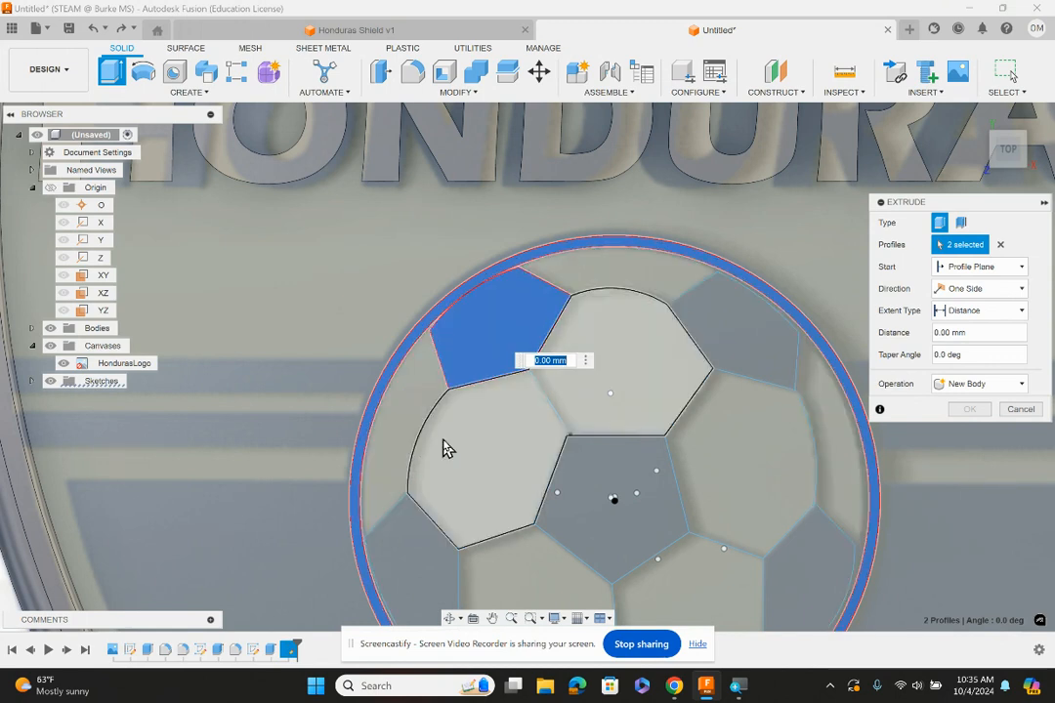
left_click(447, 535)
left_click(584, 535)
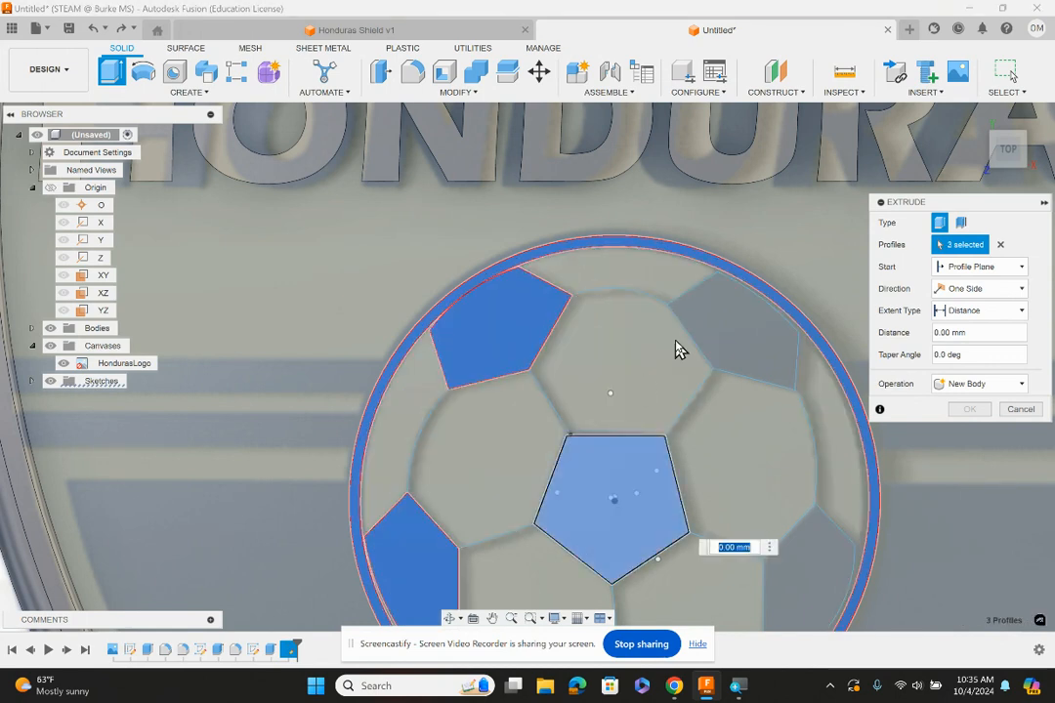
left_click(710, 363)
middle_click_drag(690, 478, 636, 299)
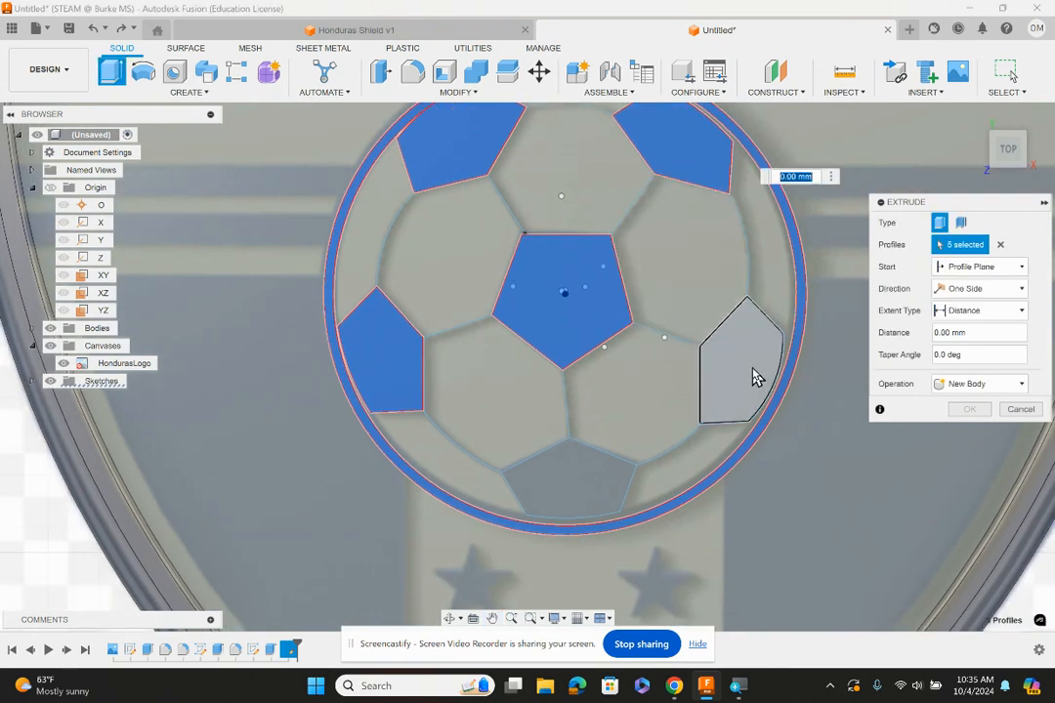
left_click(606, 497)
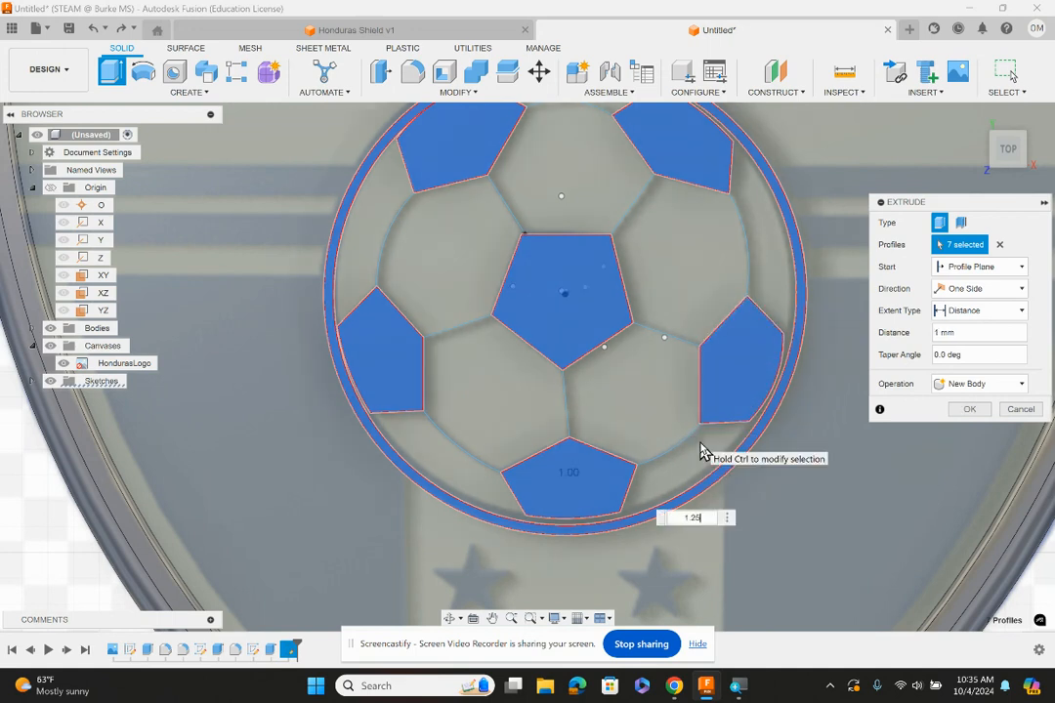
key("Return")
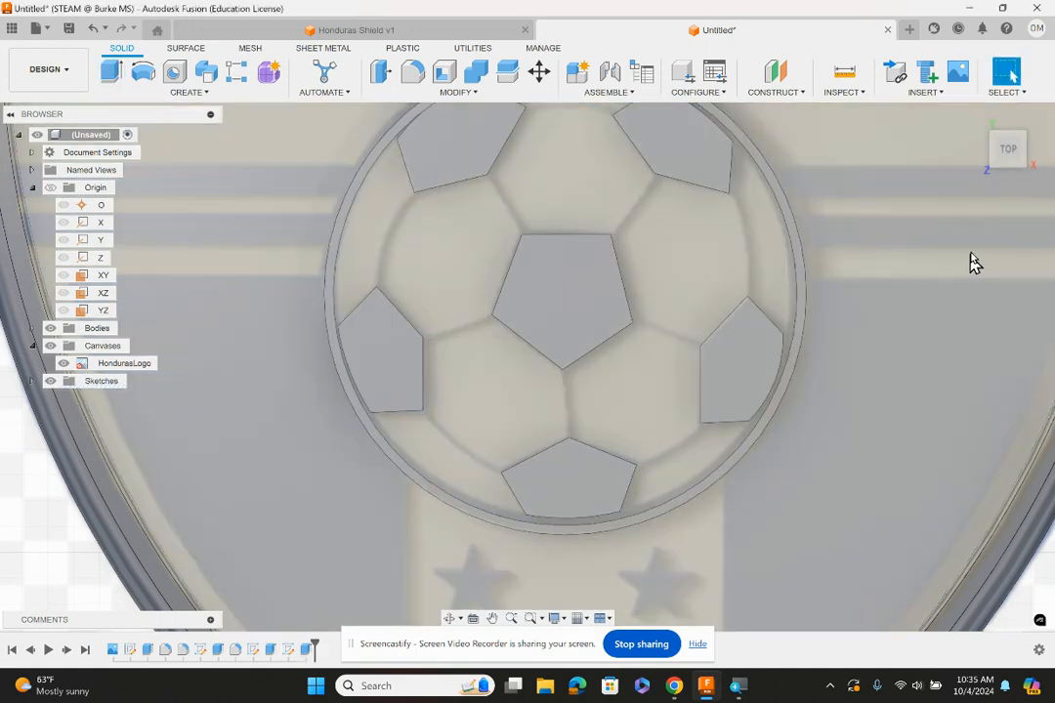
mouse_move(1001, 134)
left_mouse_down()
mouse_move(998, 109)
mouse_move(1001, 137)
left_mouse_up()
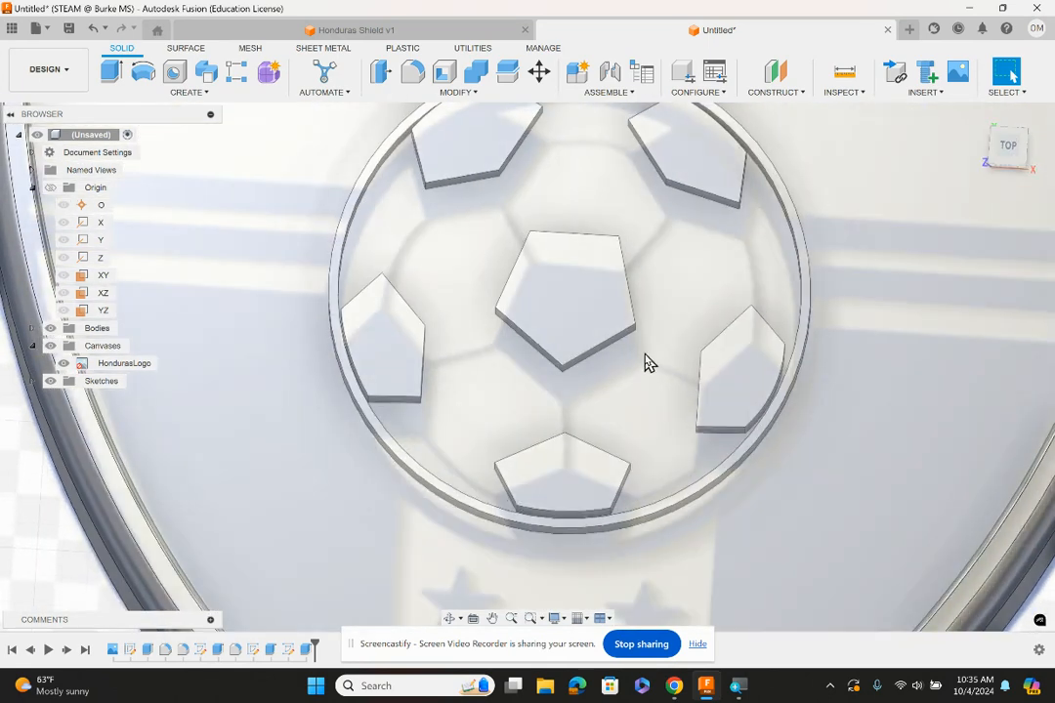
scroll(644, 366, "down", 5)
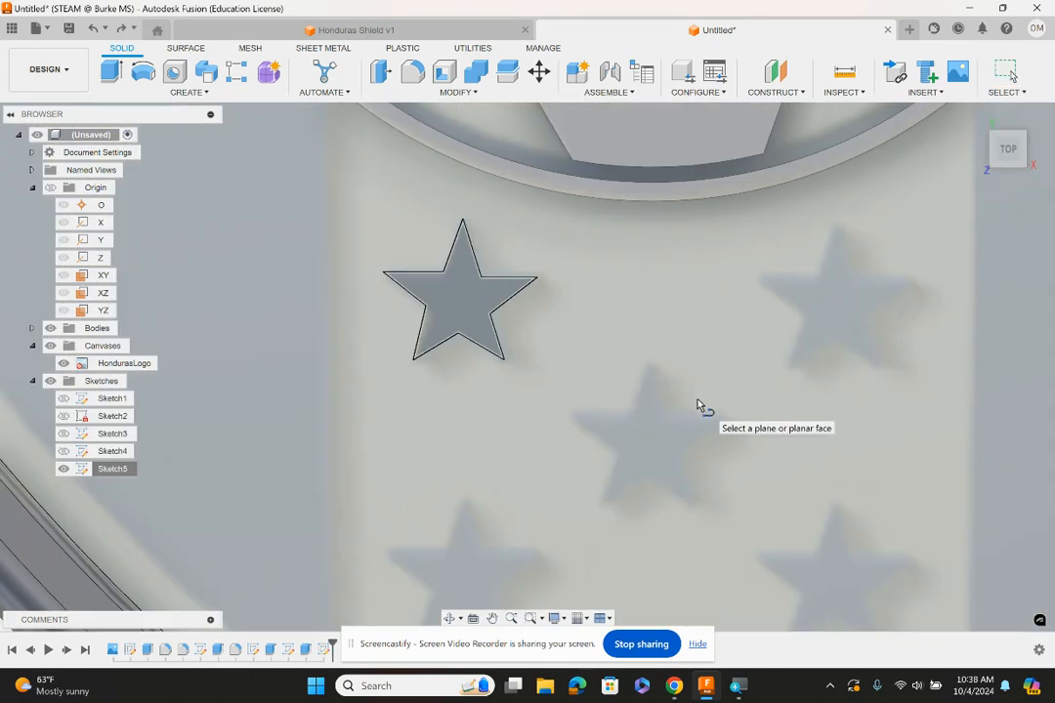
- Trace the center star below the ball as a closed outline of connected lines in the star sketch
middle_click_drag(713, 407, 566, 287)
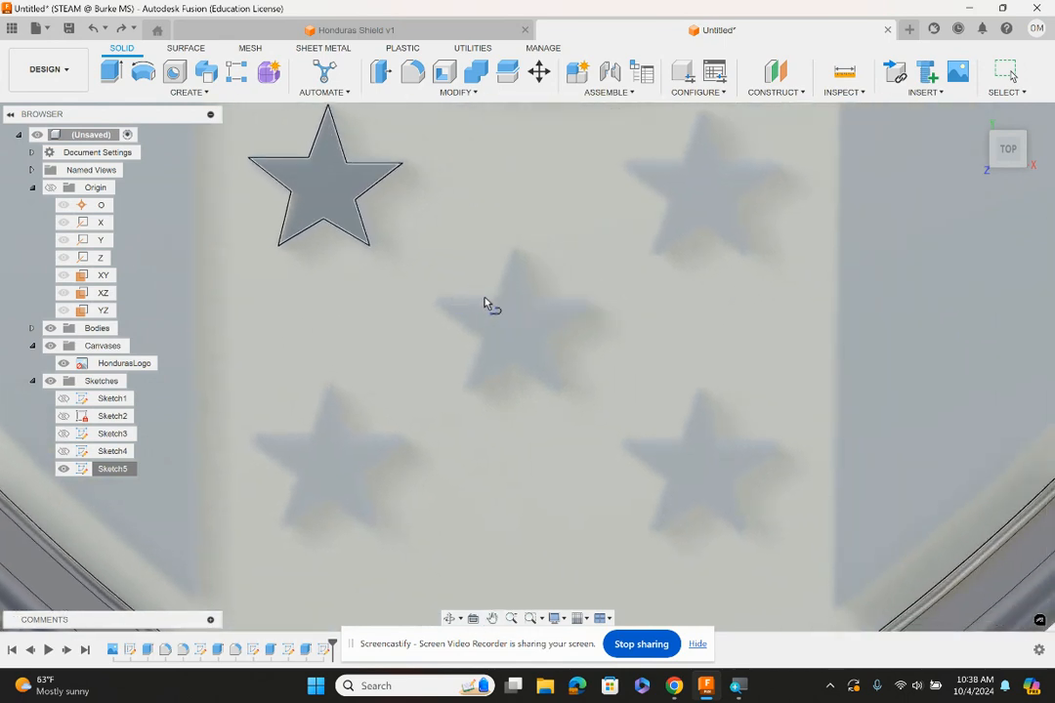
left_click(493, 307)
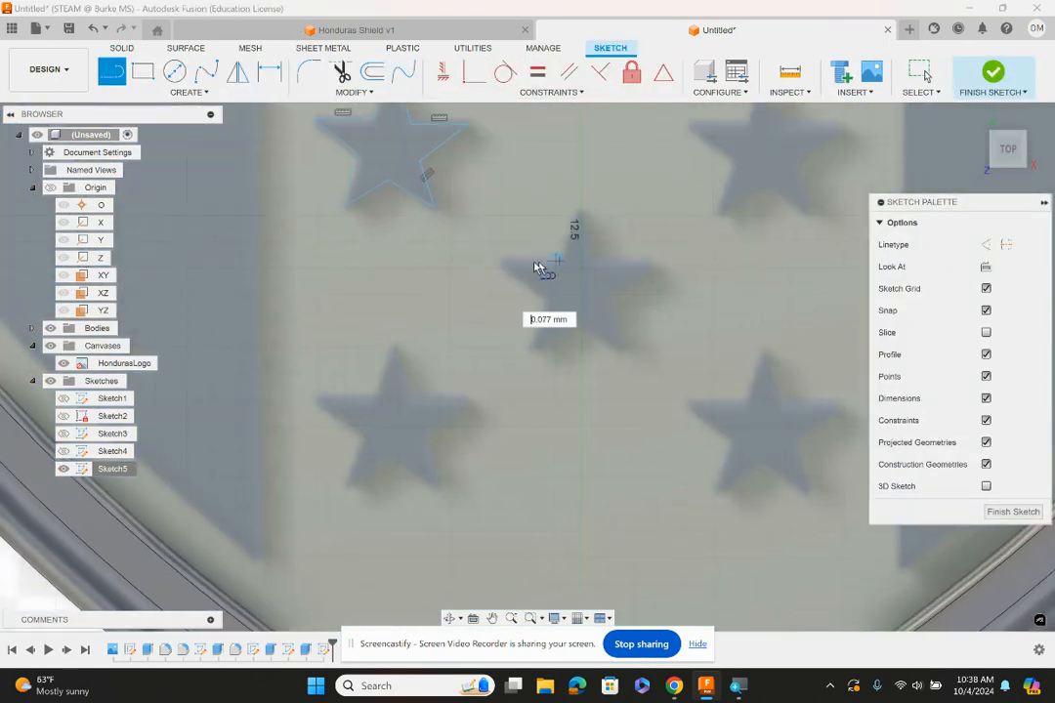
left_click(503, 262)
left_click(549, 301)
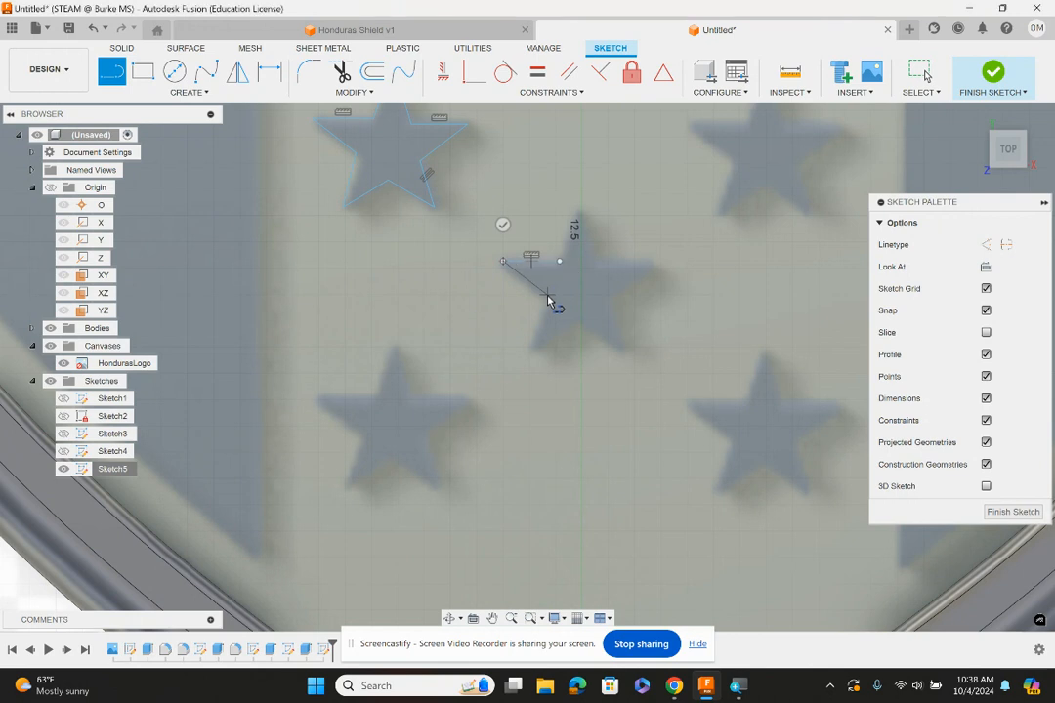
left_click(530, 354)
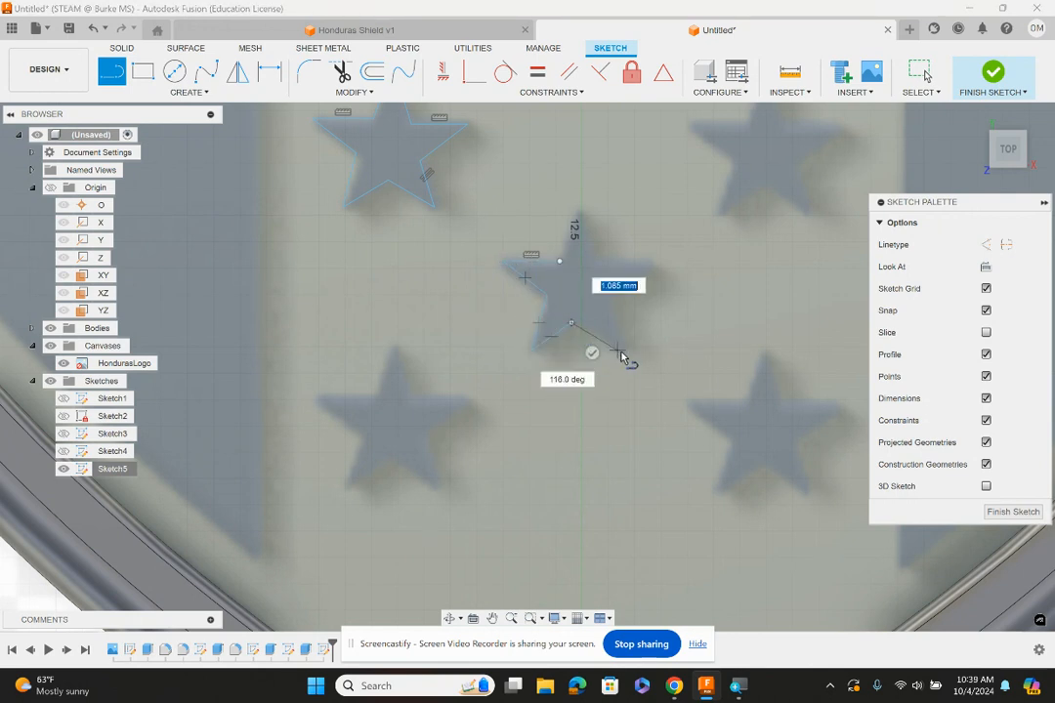
left_click(622, 350)
left_click(602, 304)
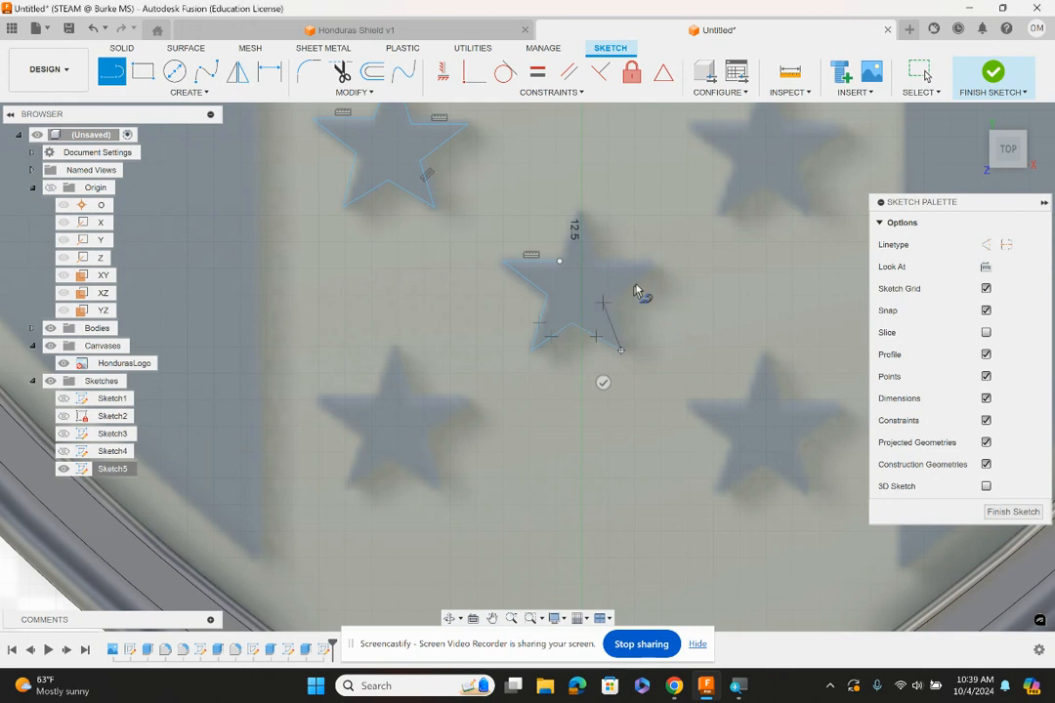
left_click(650, 269)
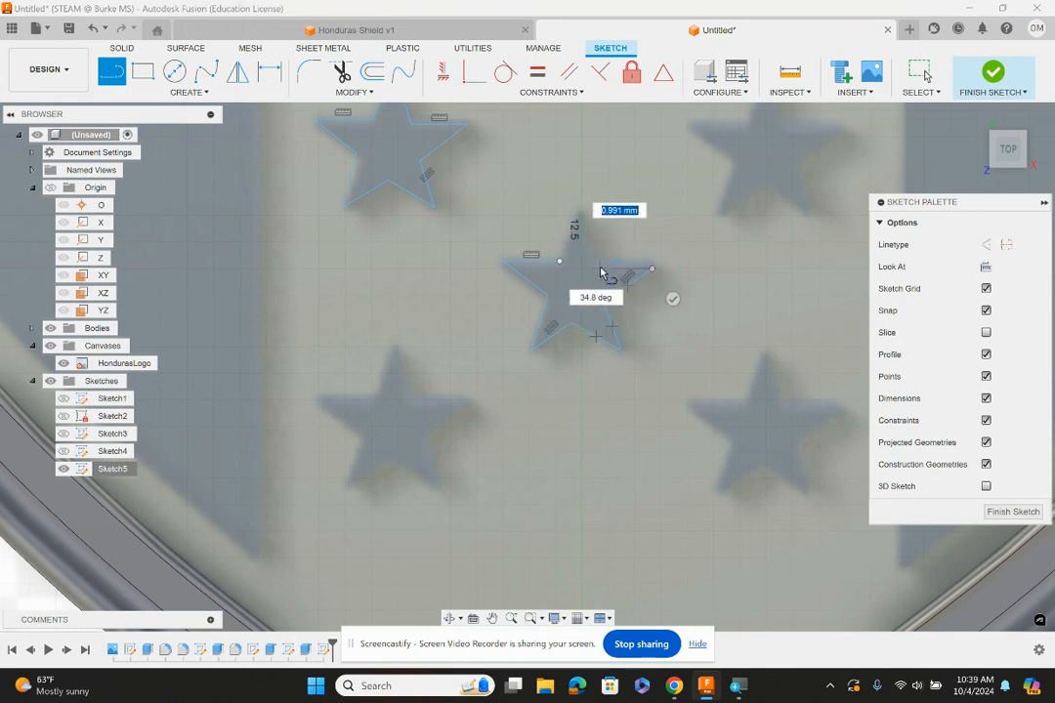
left_click(581, 213)
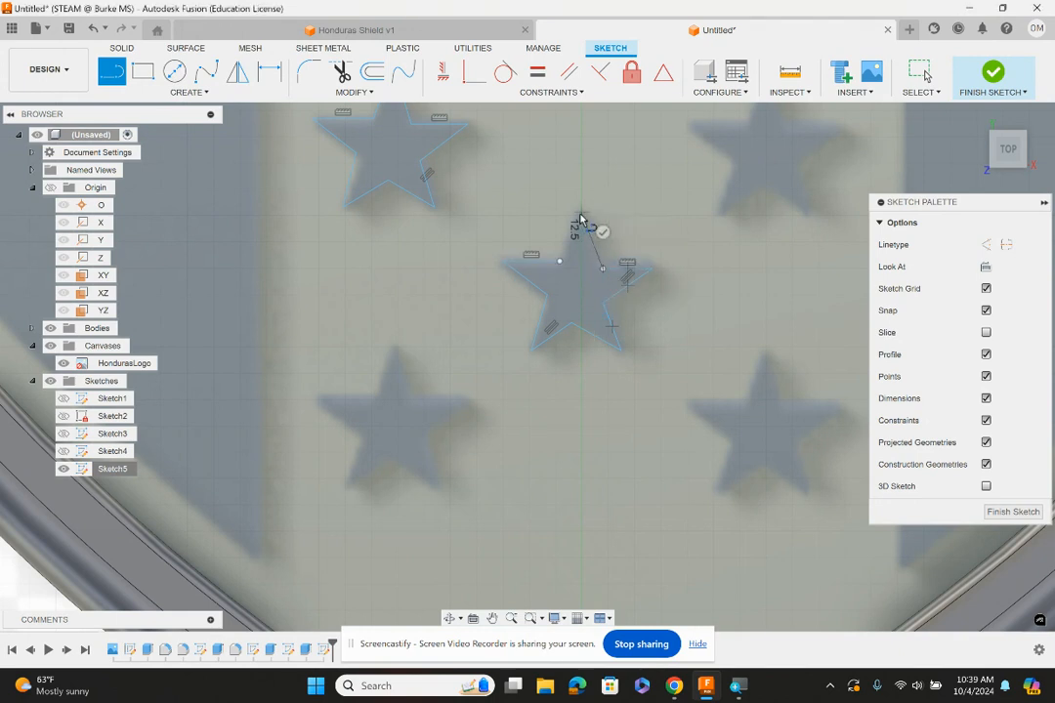
left_click(561, 261)
- Trace the upper-right star with connected lines, starting from the inner corner between its left and top arms
middle_click_drag(723, 296, 546, 424)
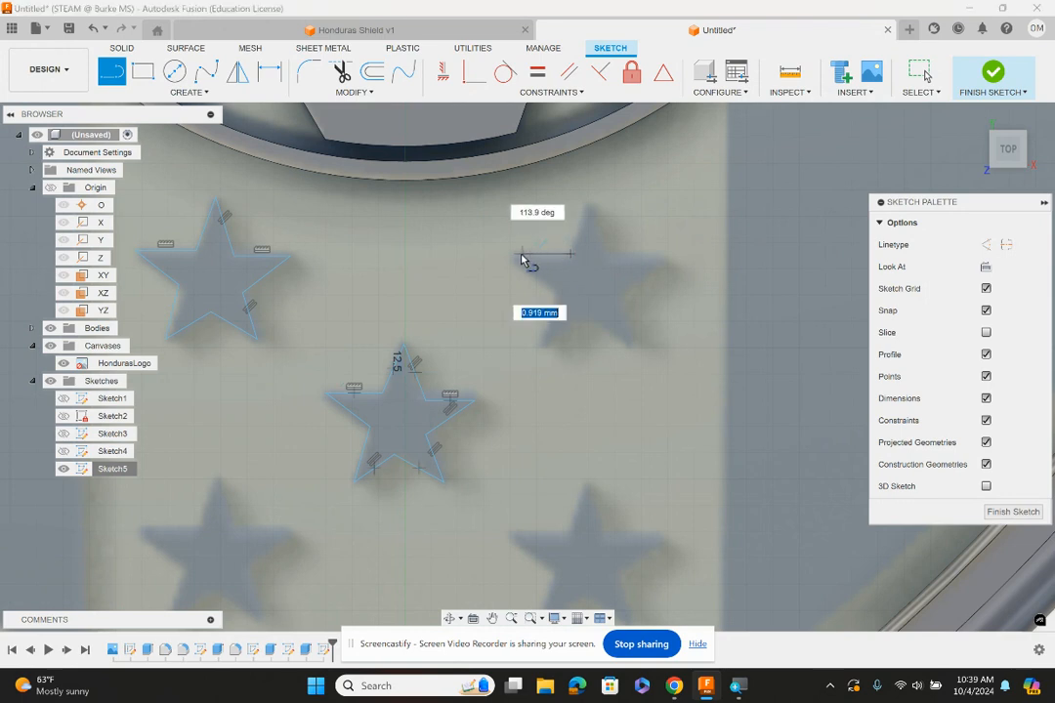
left_click(510, 256)
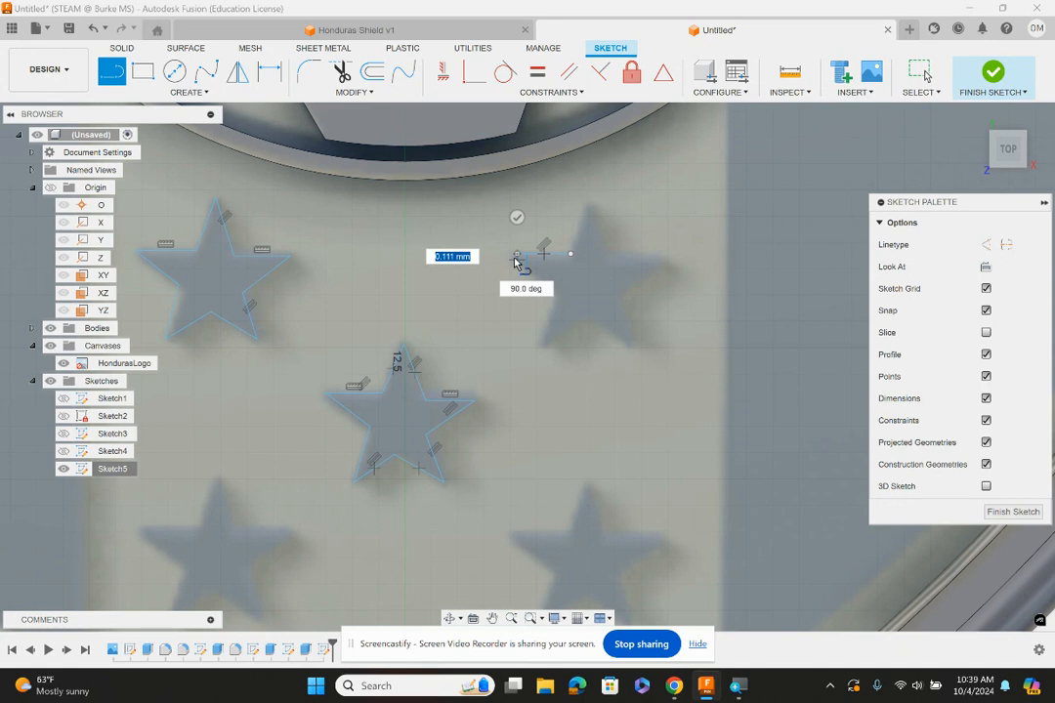
left_click(553, 290)
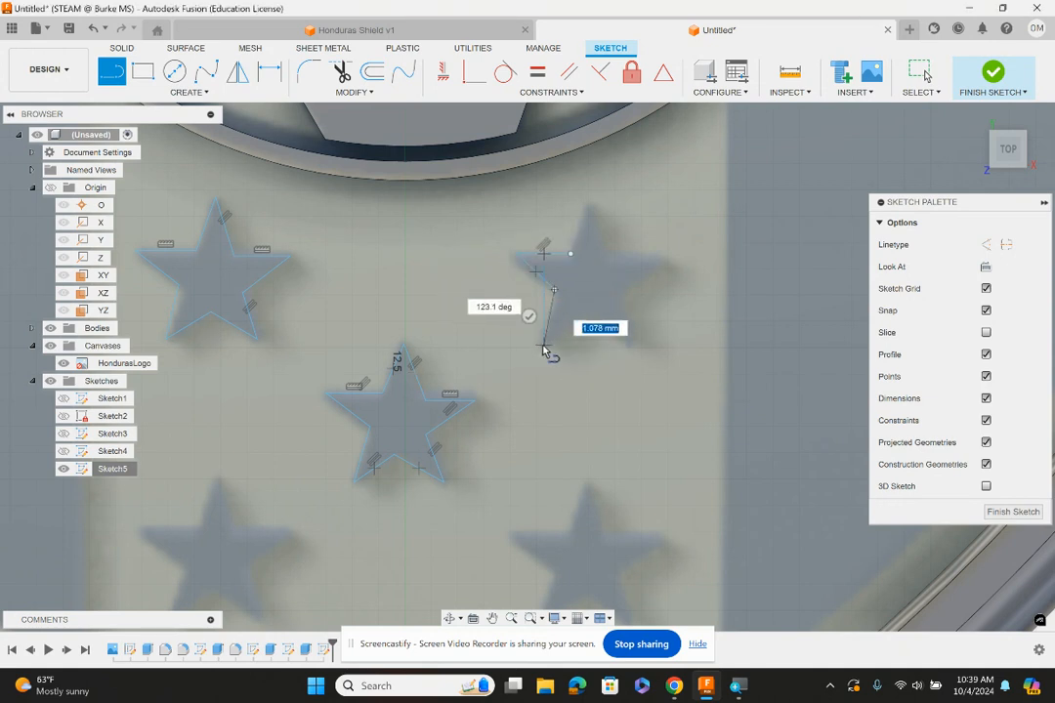
left_click(544, 345)
left_click(584, 312)
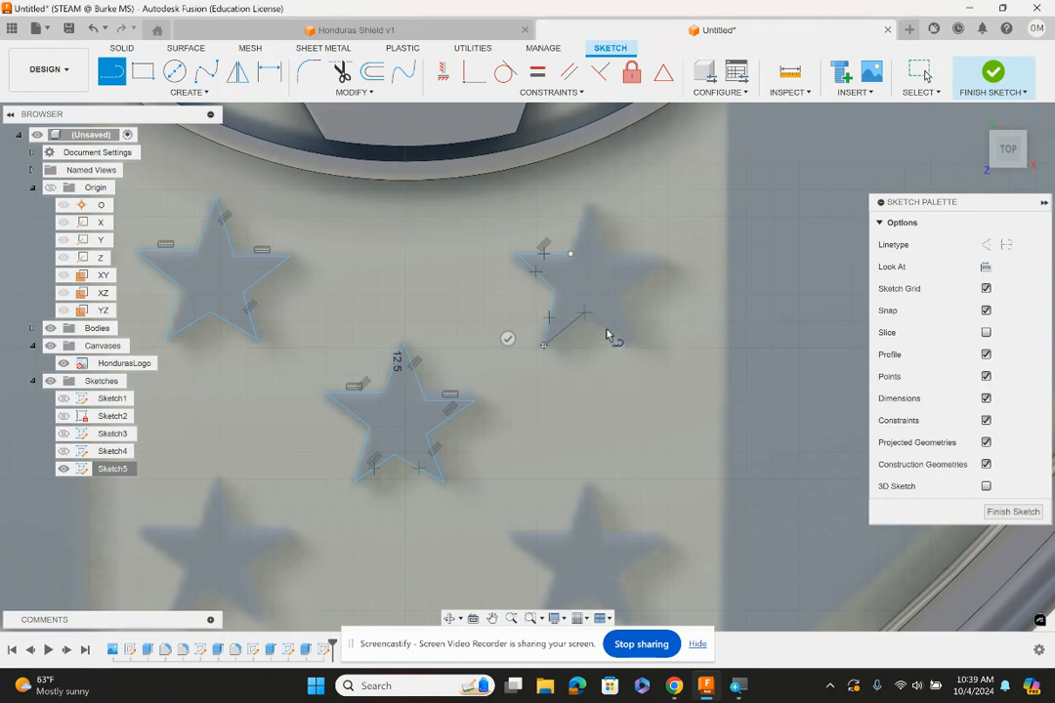
left_click(627, 345)
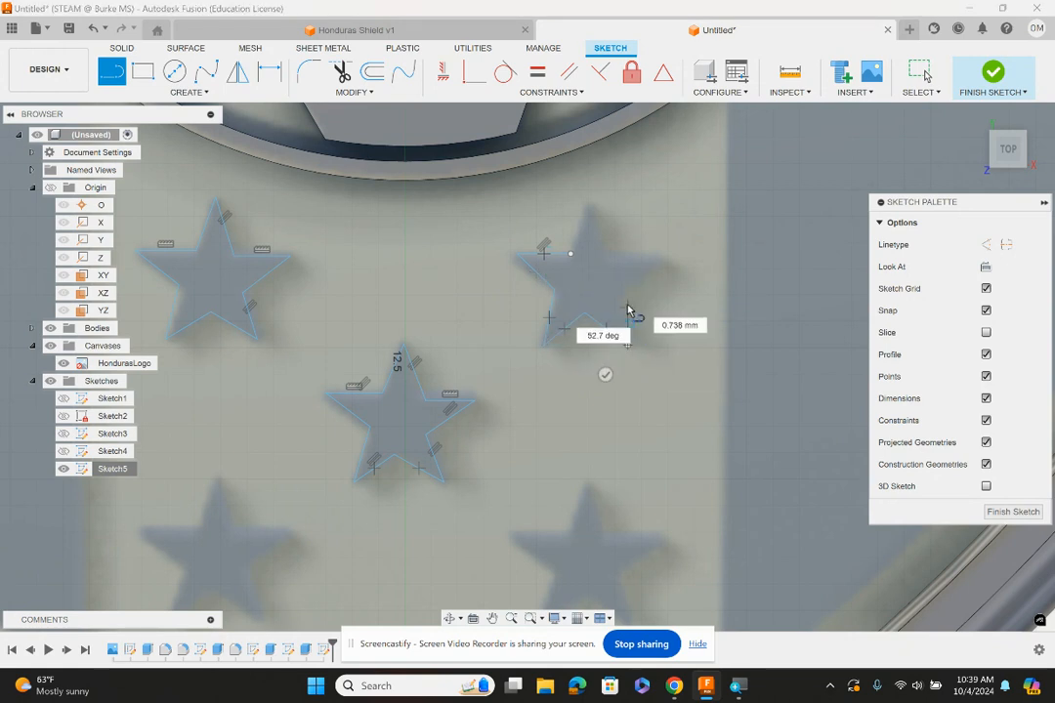
left_click(618, 299)
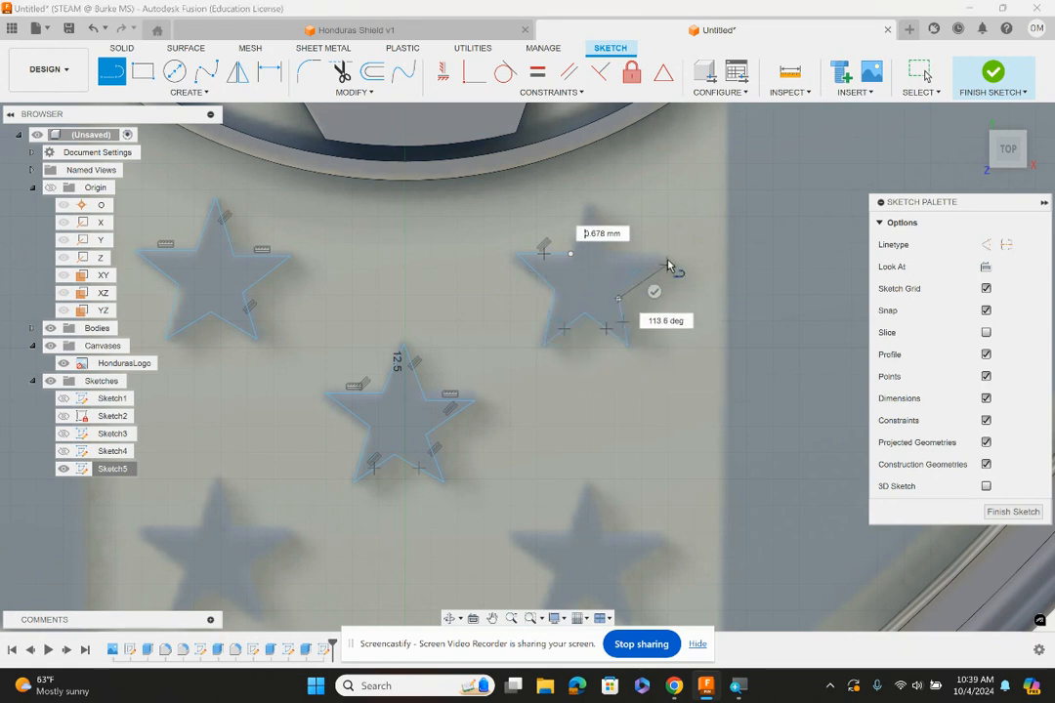
left_click(611, 254)
left_click(591, 204)
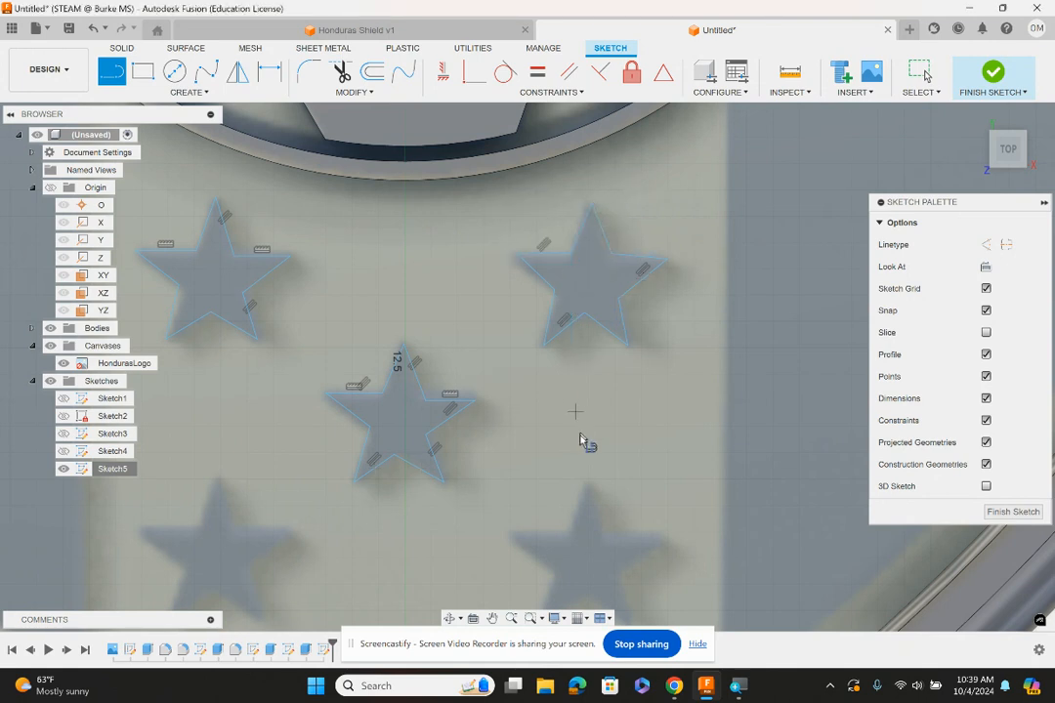
- Trace the lower-right star with connected lines and close the outline at the inner corner beside its top arm
middle_click_drag(581, 436, 573, 194)
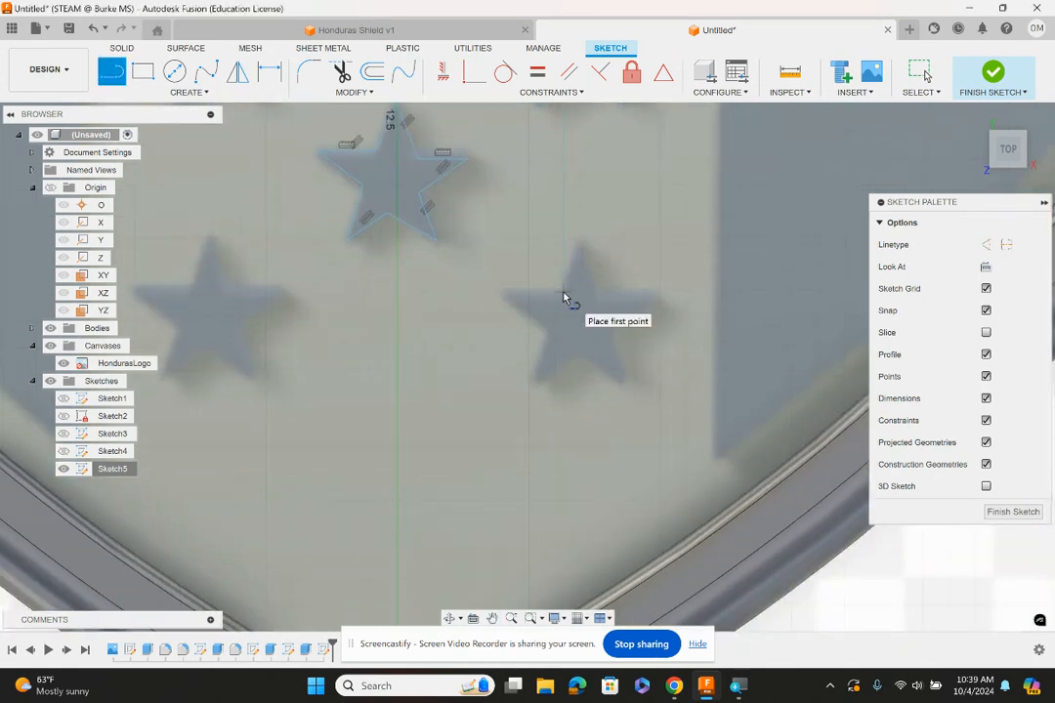
left_click(563, 293)
left_click(504, 293)
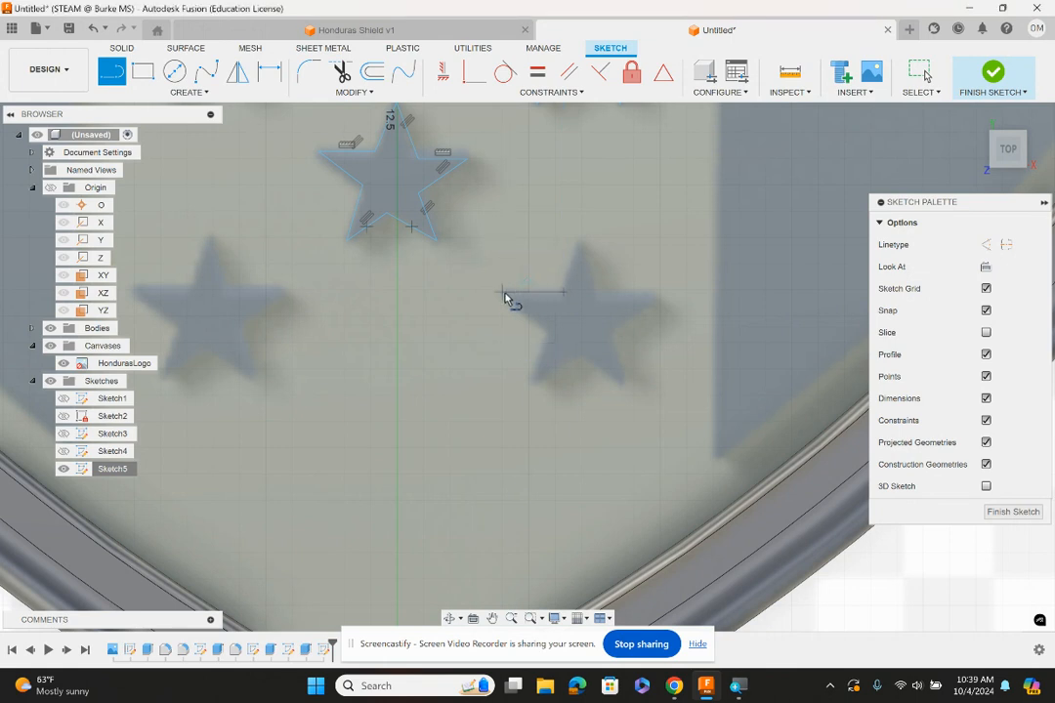
left_click(547, 326)
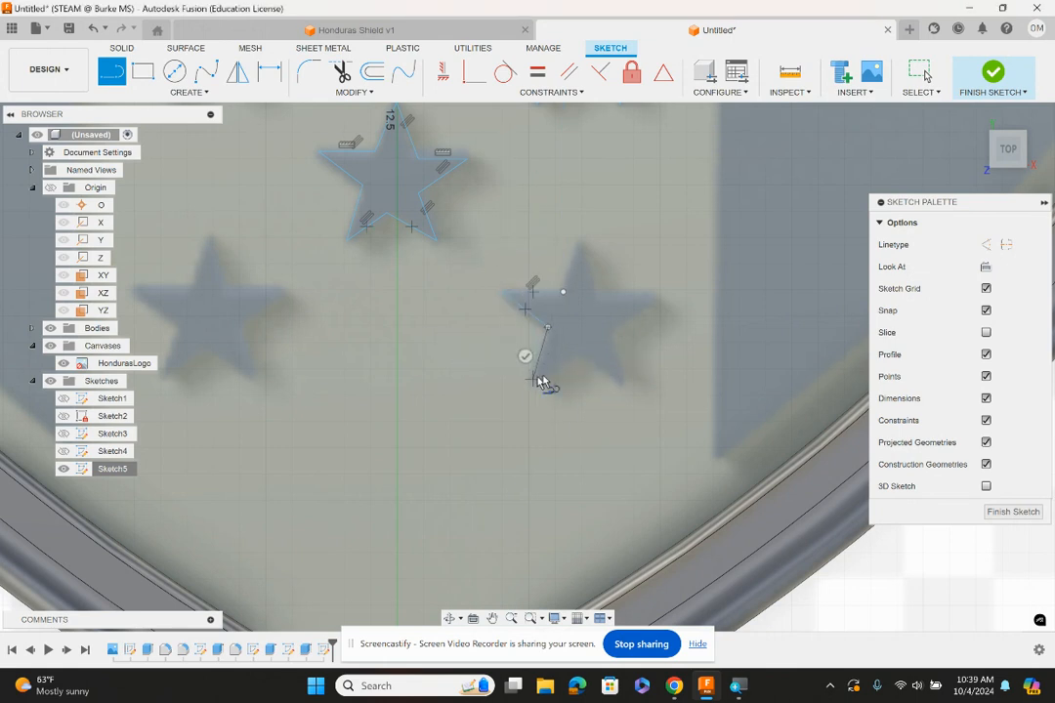
left_click(532, 379)
left_click(576, 353)
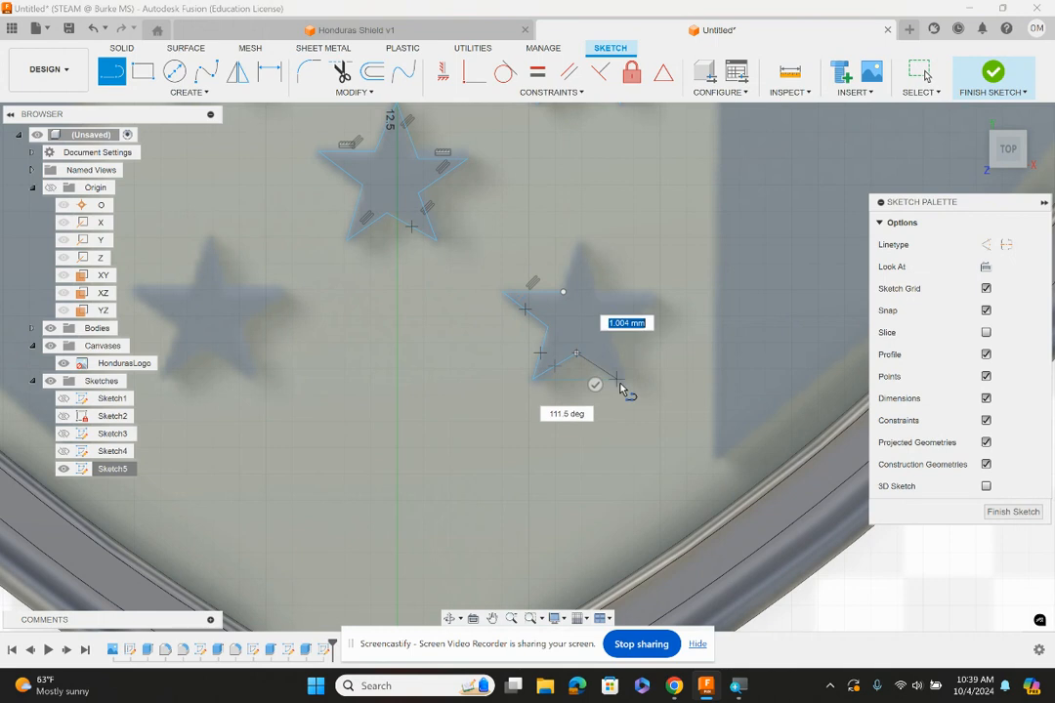
left_click(621, 383)
left_click(607, 335)
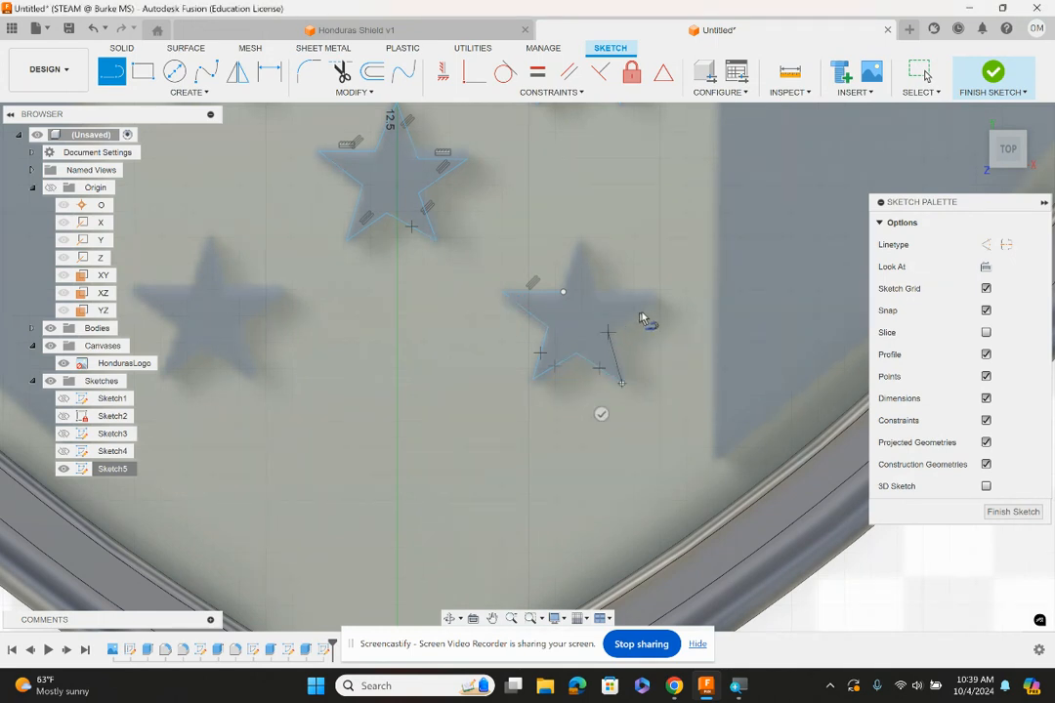
left_click(652, 297)
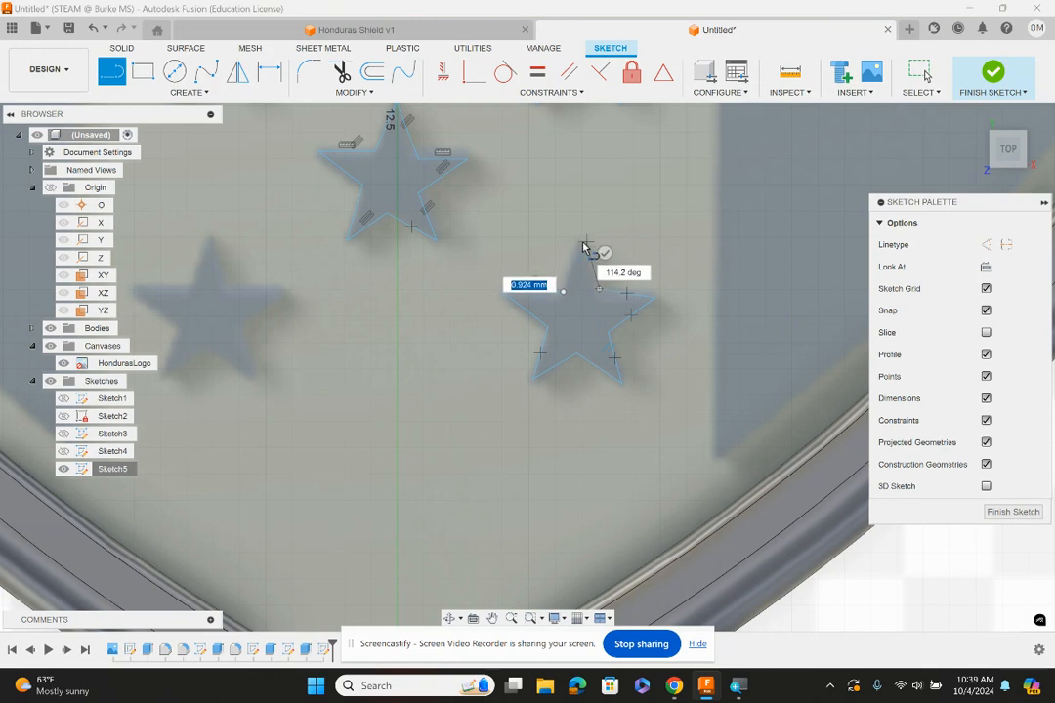
left_click(582, 241)
left_click(564, 292)
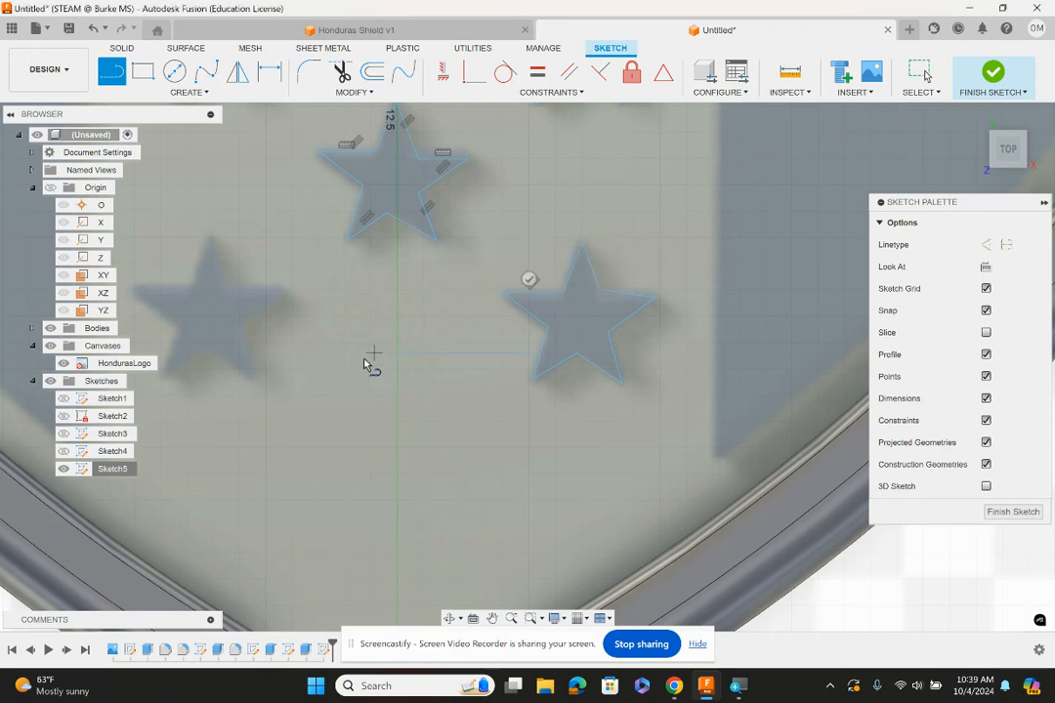
- Draw the two edges of the lower-left star's left arm, from the upper inner corner around the tip
middle_click_drag(364, 359, 596, 367)
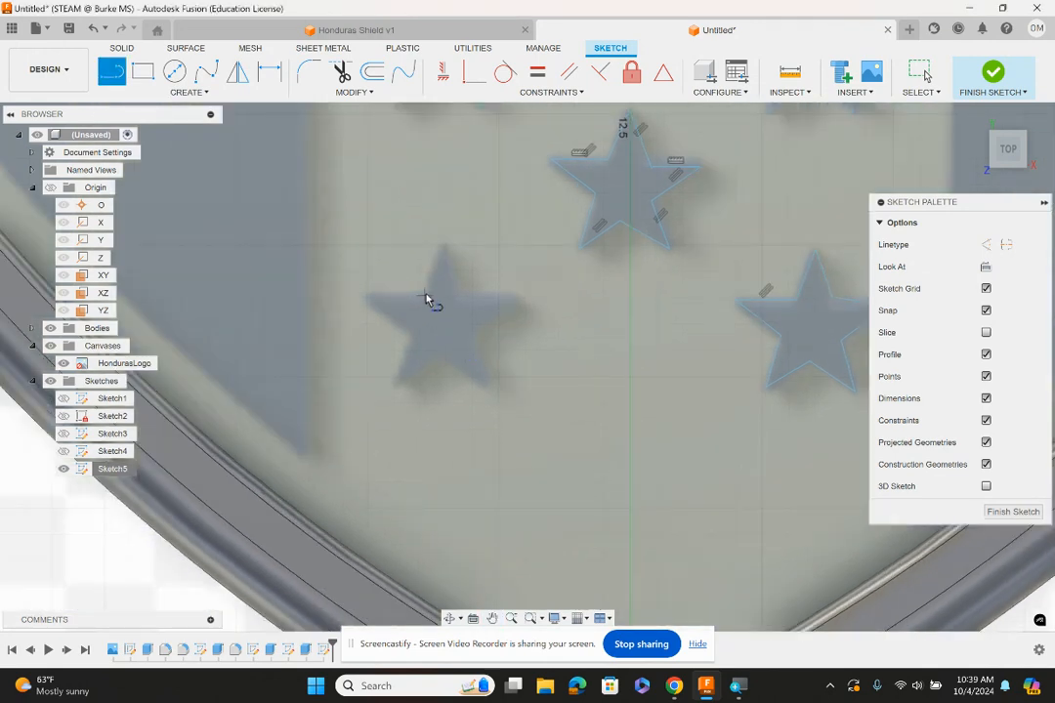
left_click(425, 294)
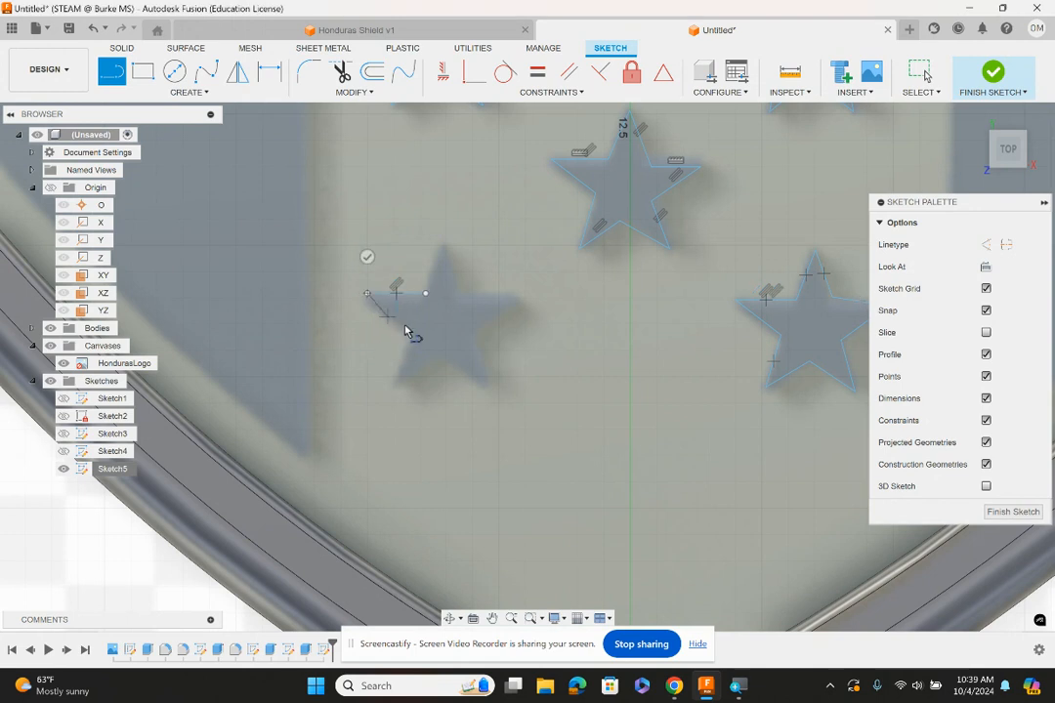
left_click(410, 329)
- Try a line from the lower-left star's inner left corner to its lower-left tip, and delete that line
left_click(388, 400)
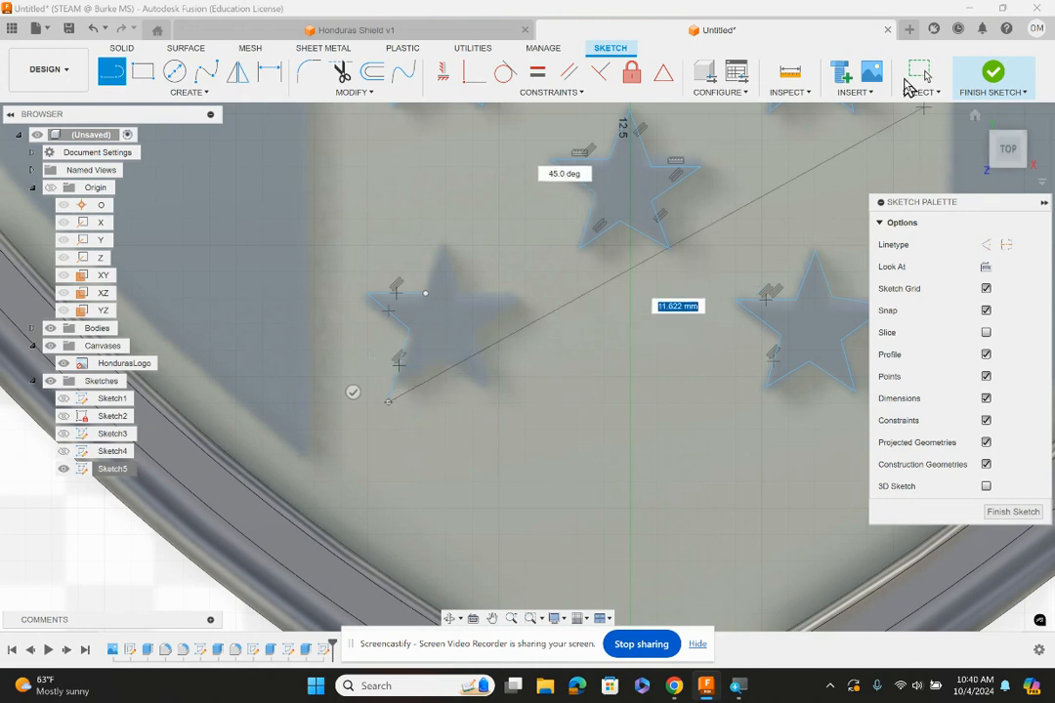
left_click(914, 91)
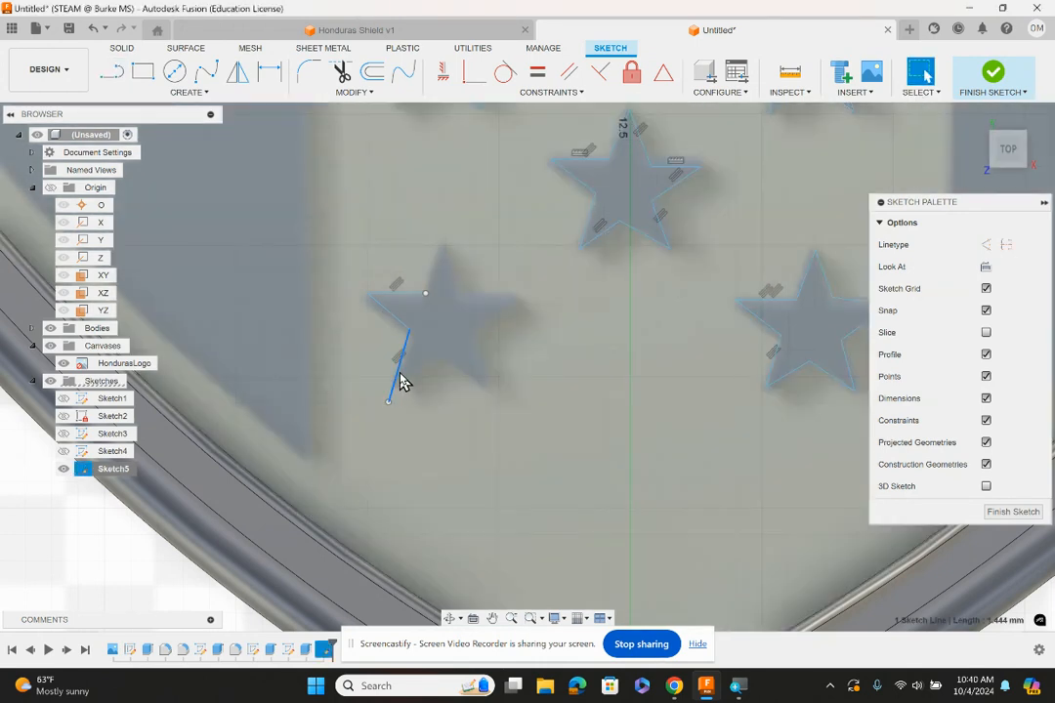
key("Delete")
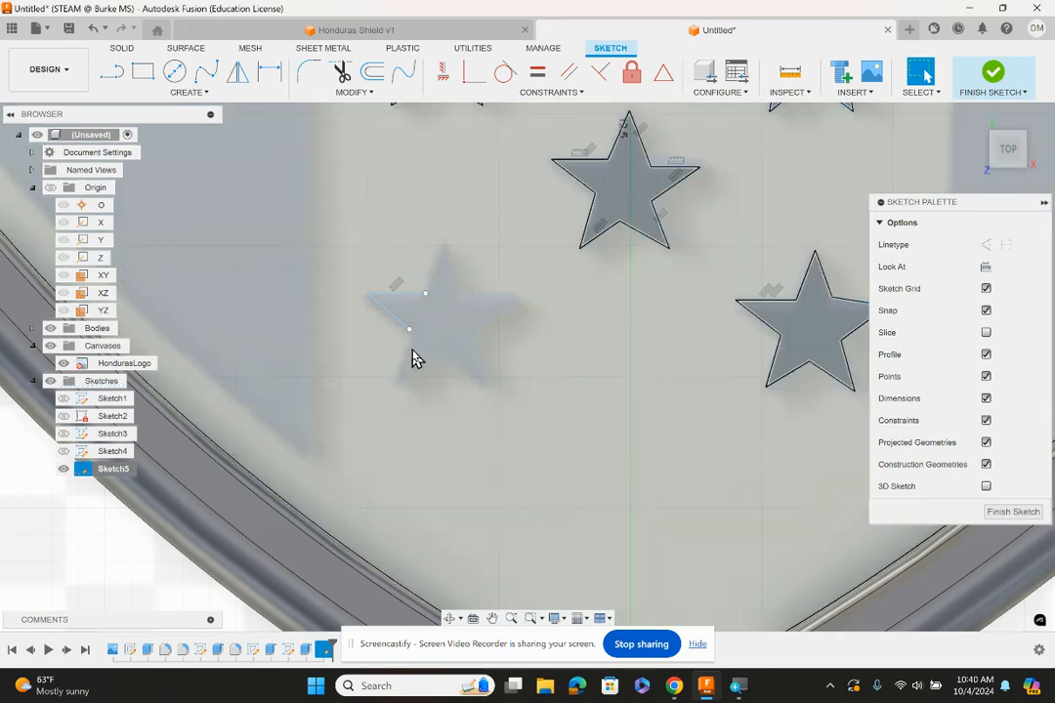
- Trace the rest of the lower-left star with connected lines from its lower-left tip and close the outline beside its top arm
key("l")
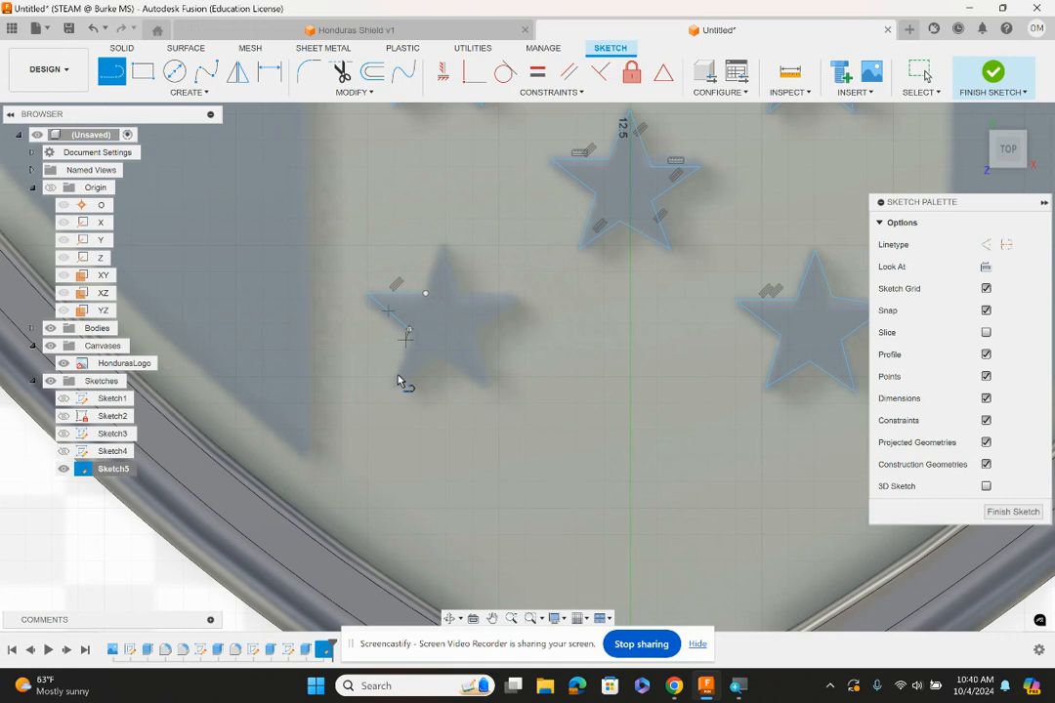
left_click(396, 383)
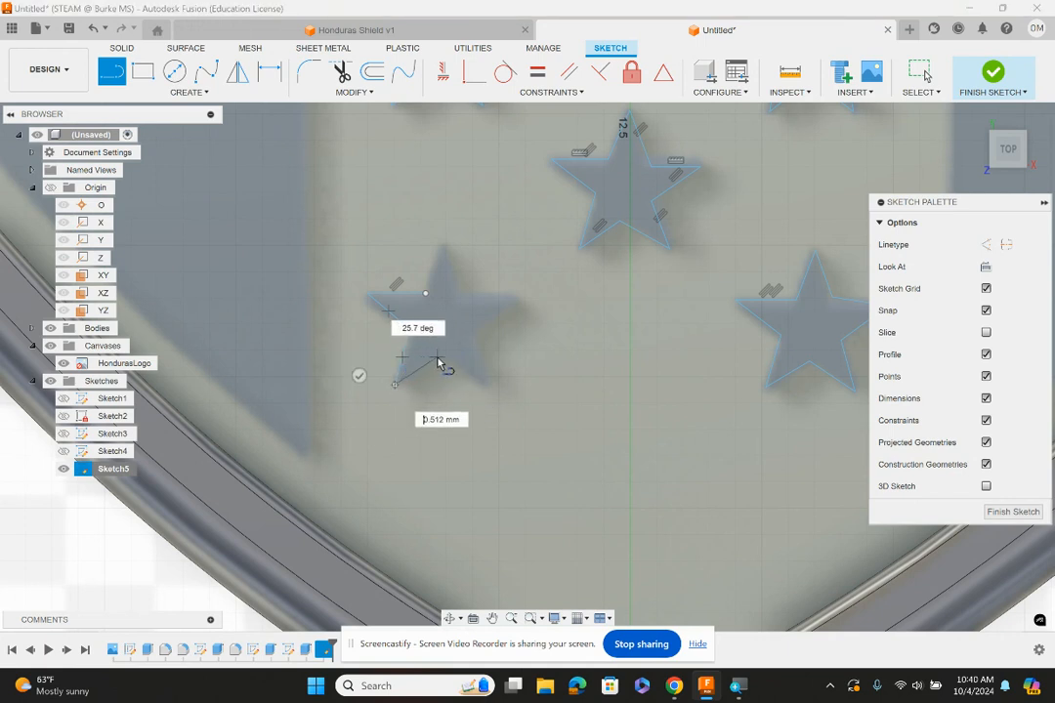
left_click(436, 359)
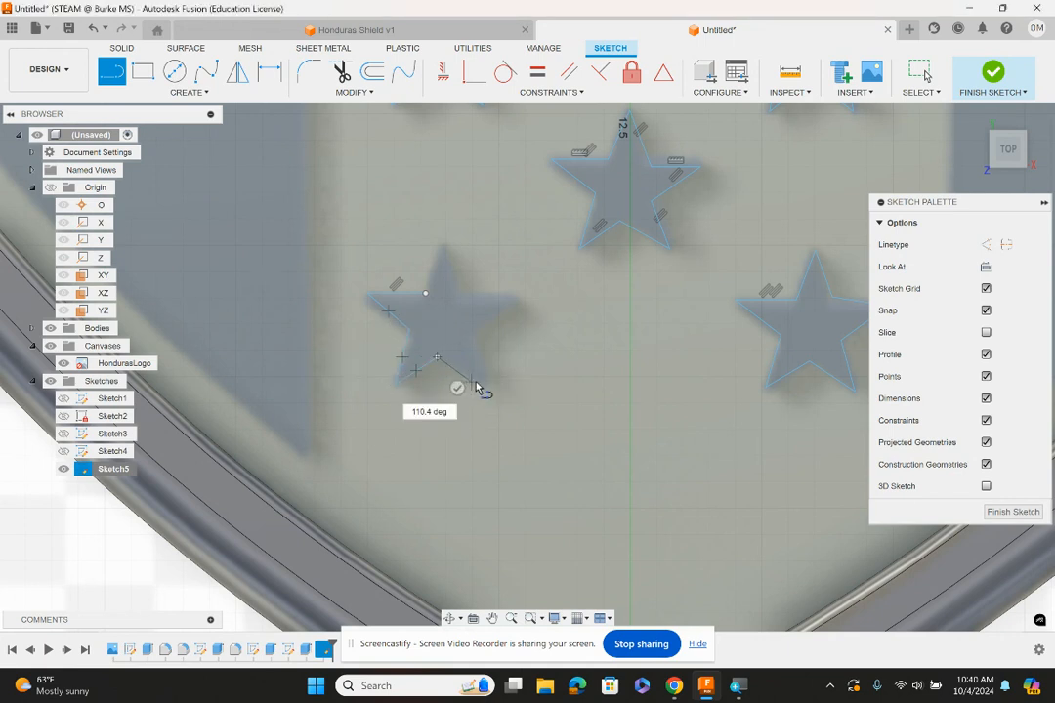
left_click(483, 386)
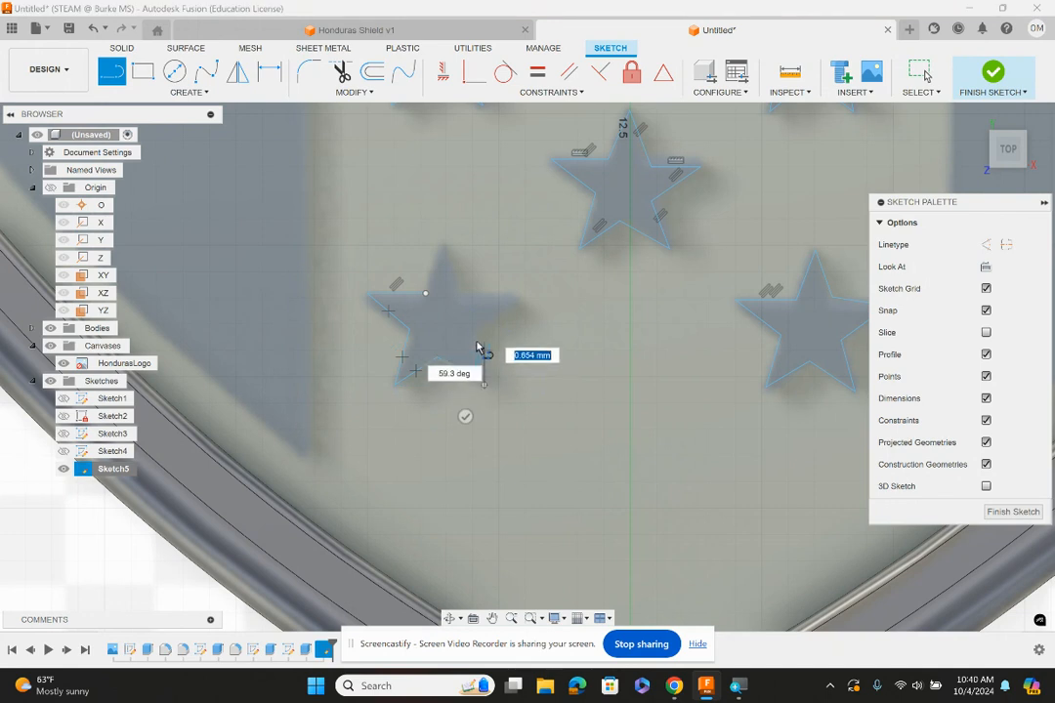
left_click(473, 341)
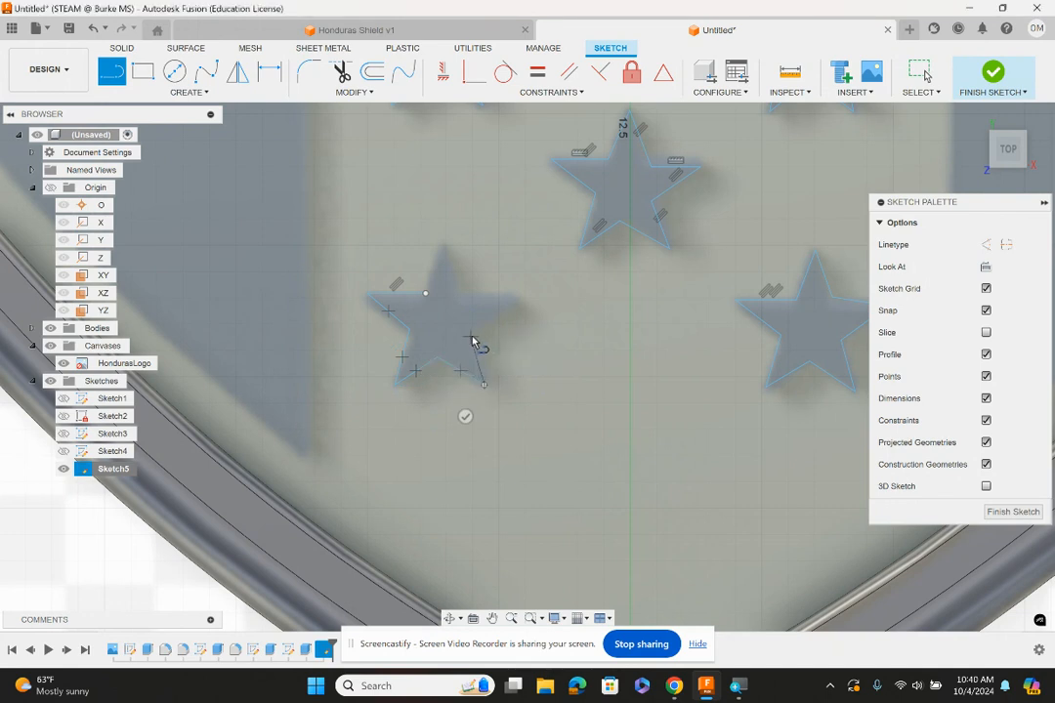
left_click(523, 302)
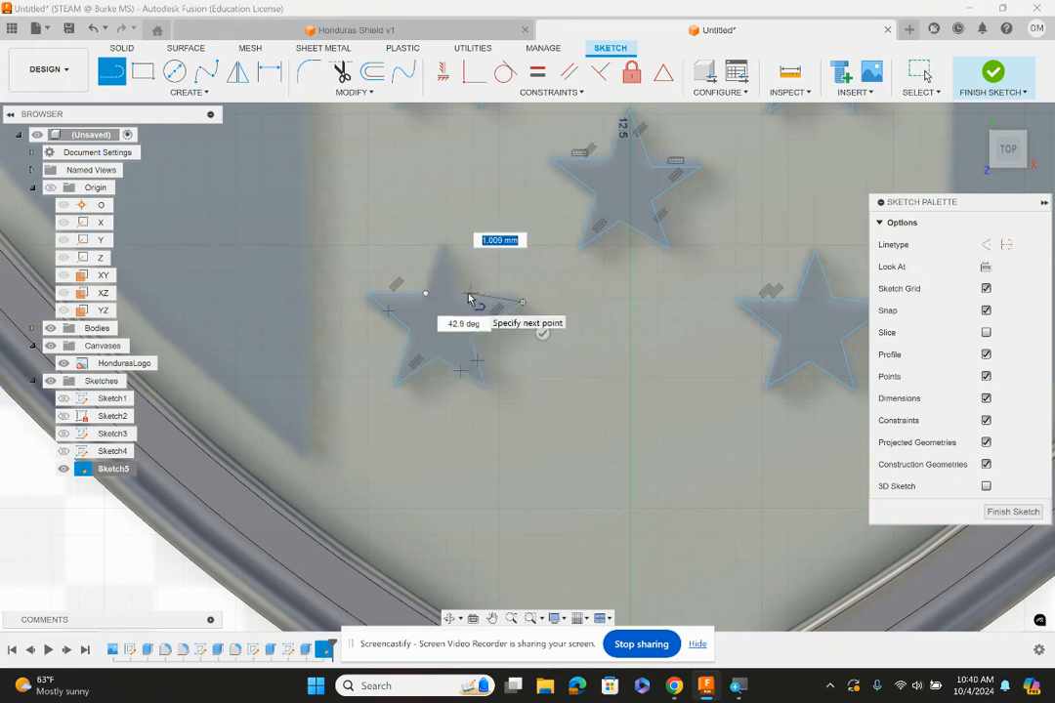
left_click(445, 245)
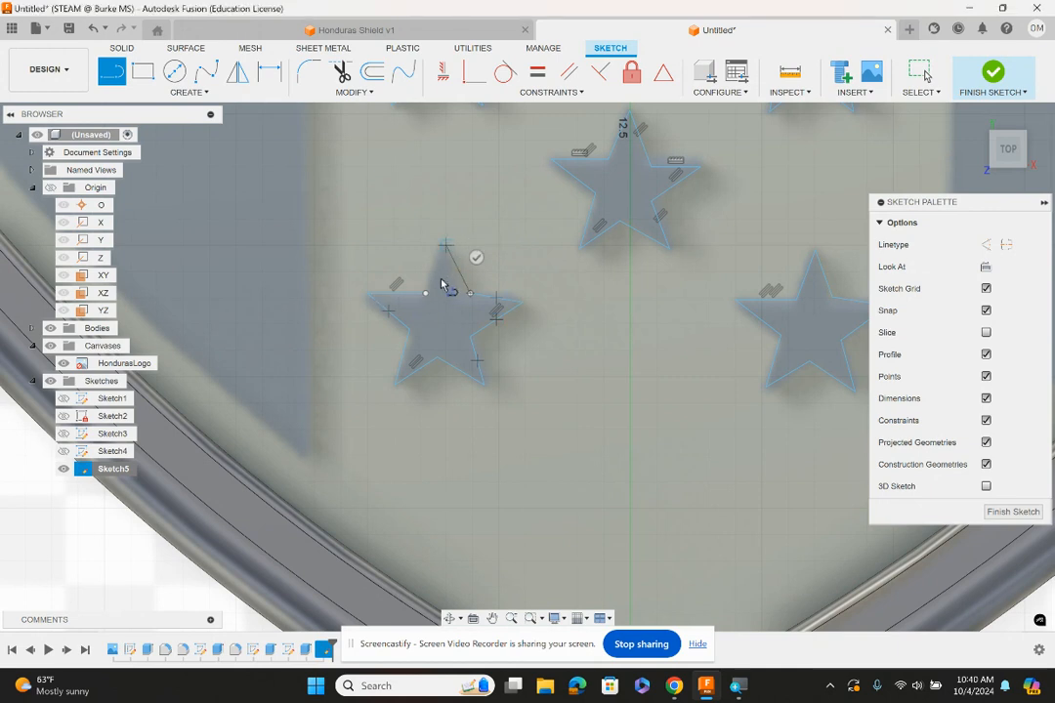
left_click(427, 297)
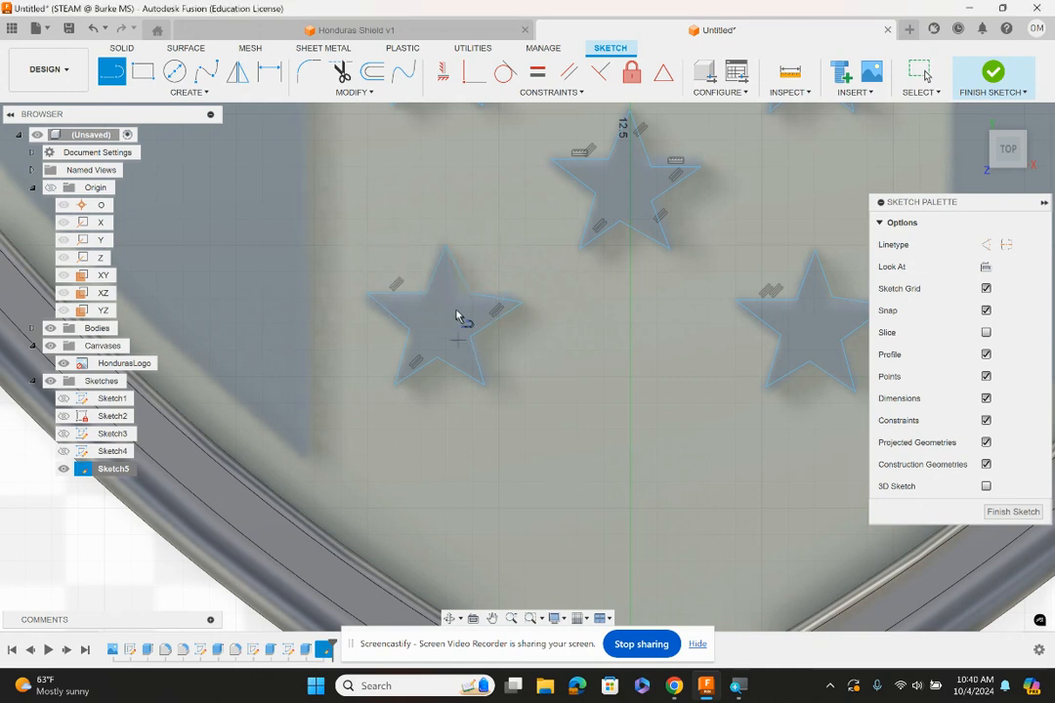
- Extrude all five star profiles by 1.2 mm
scroll(603, 364, "down", 5)
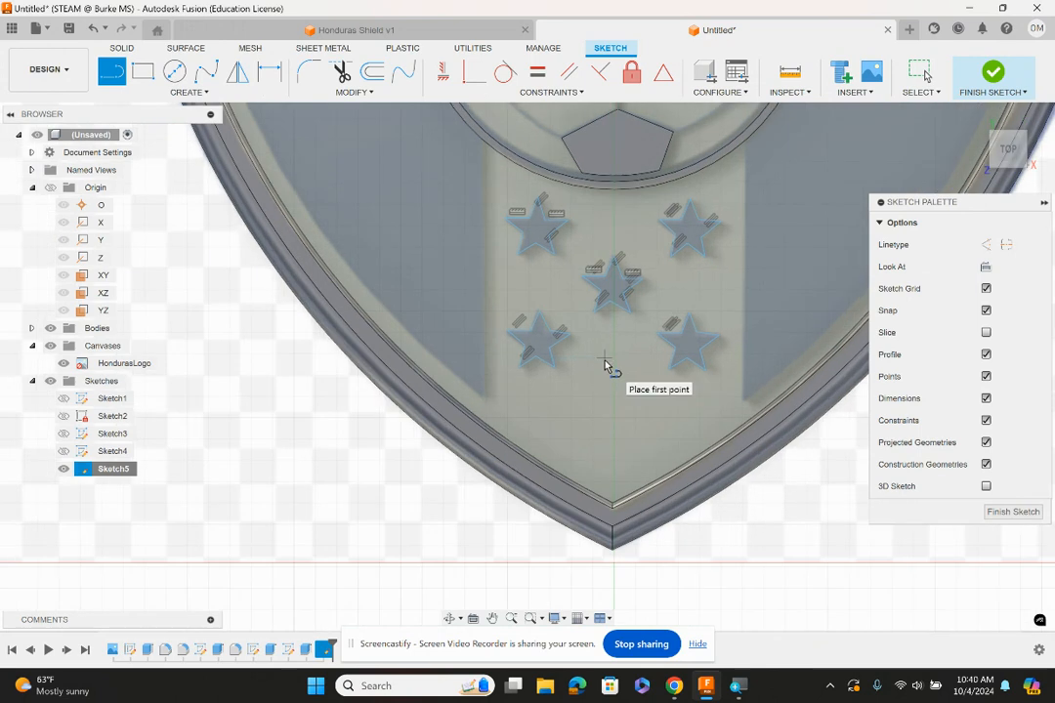
key("e")
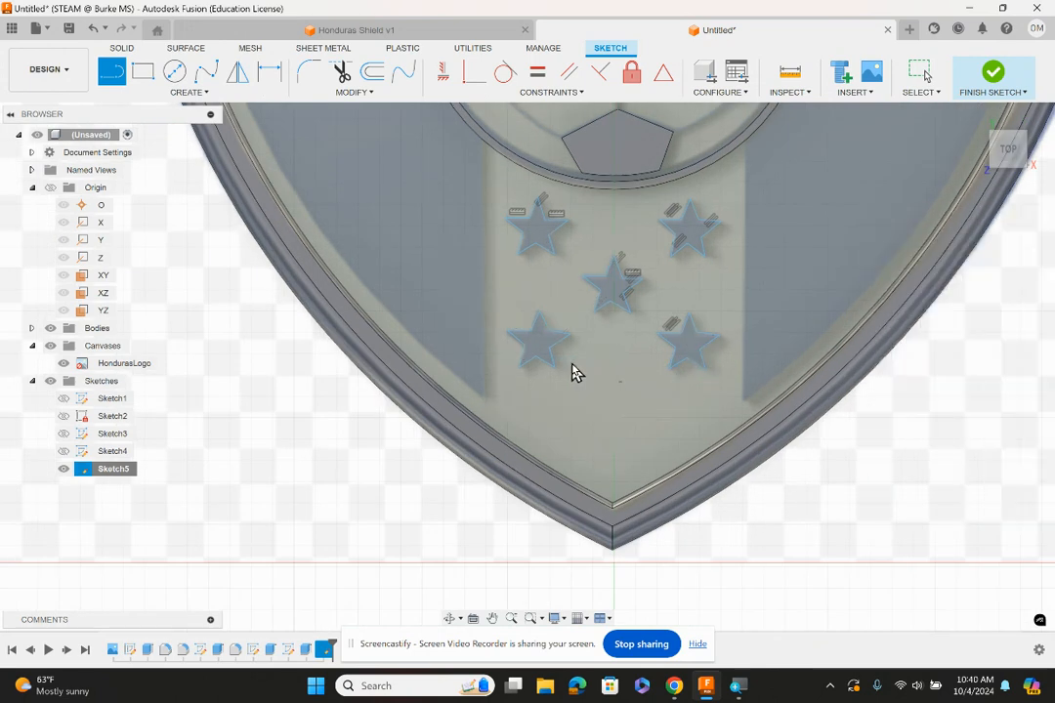
left_click(542, 243)
left_click(687, 241)
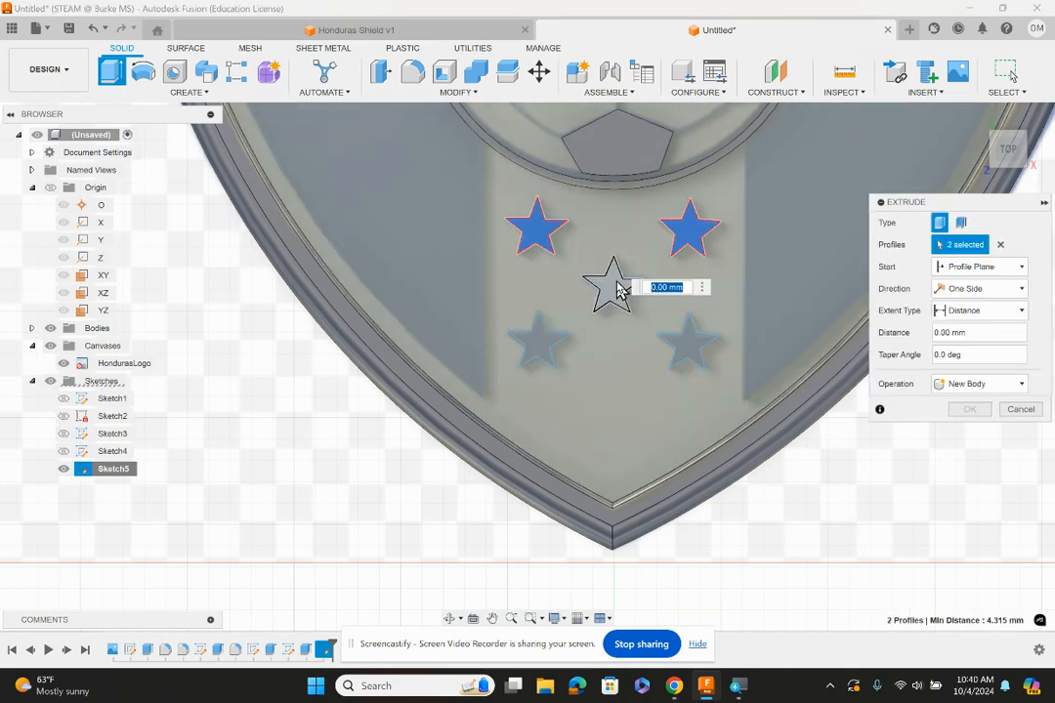
left_click(615, 288)
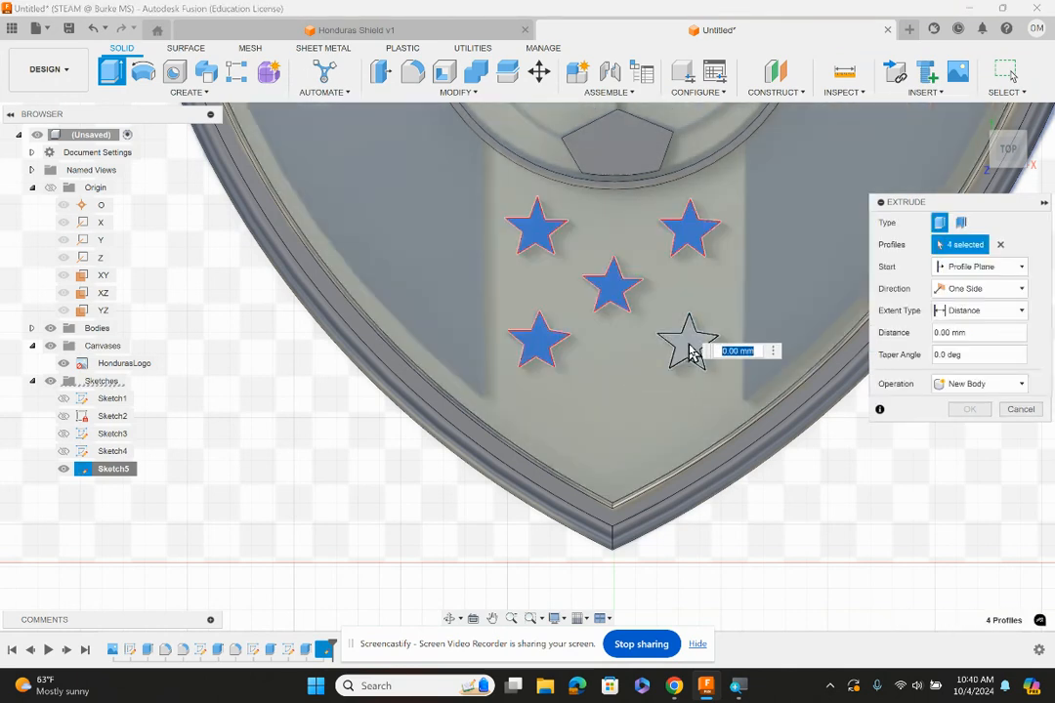
left_click(687, 347)
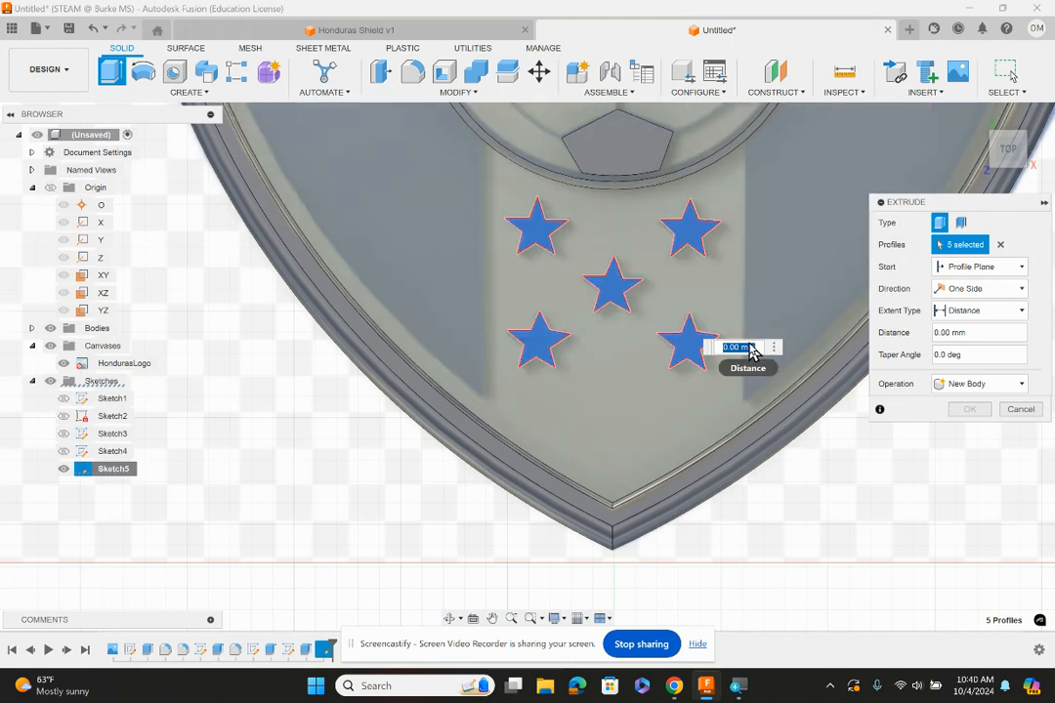
type("1.2")
key("Return")
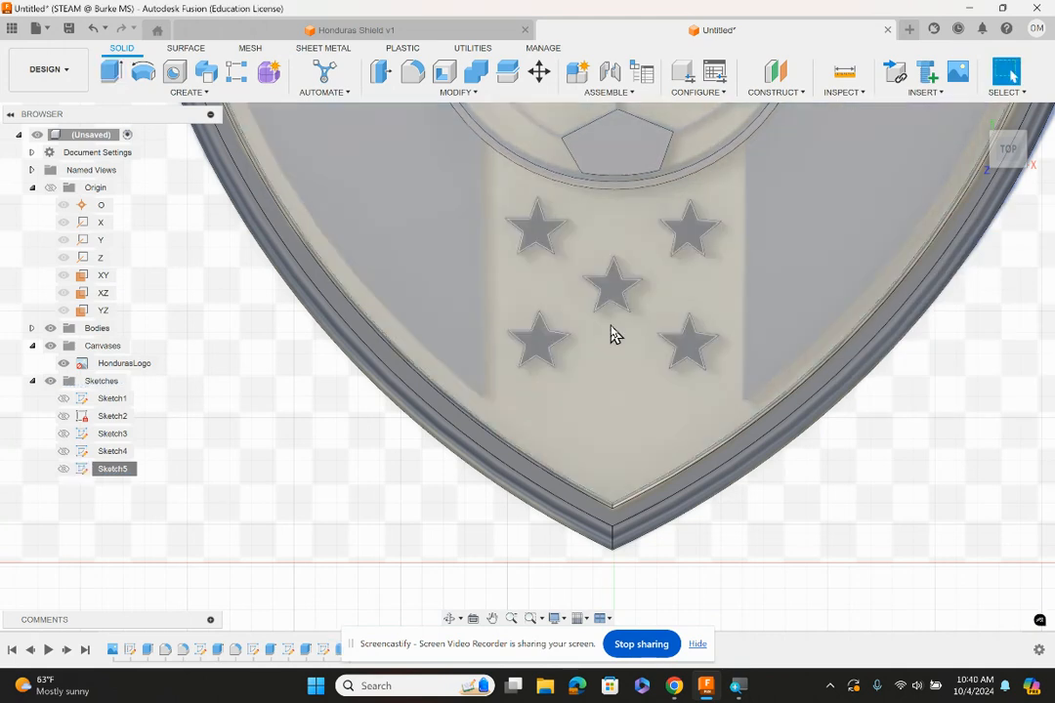
- Start a new sketch on the shield face and outline the upper stripe between the inner border and the ball's left side
left_click(1008, 158)
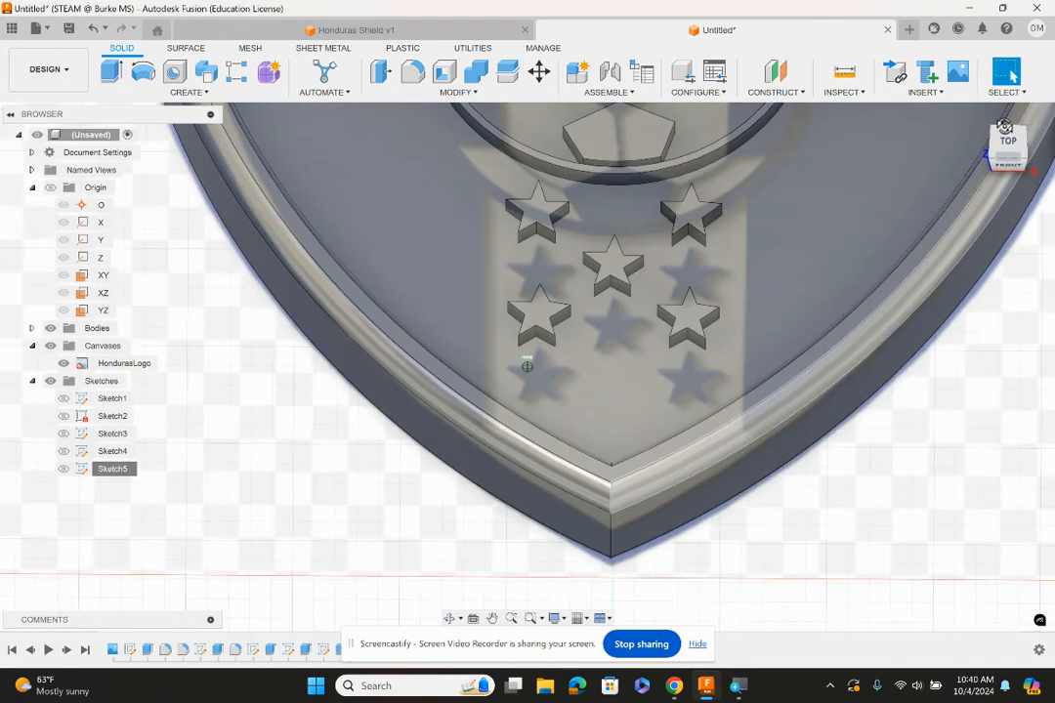
left_click_drag(1004, 112, 943, 199)
scroll(901, 233, "down", 5)
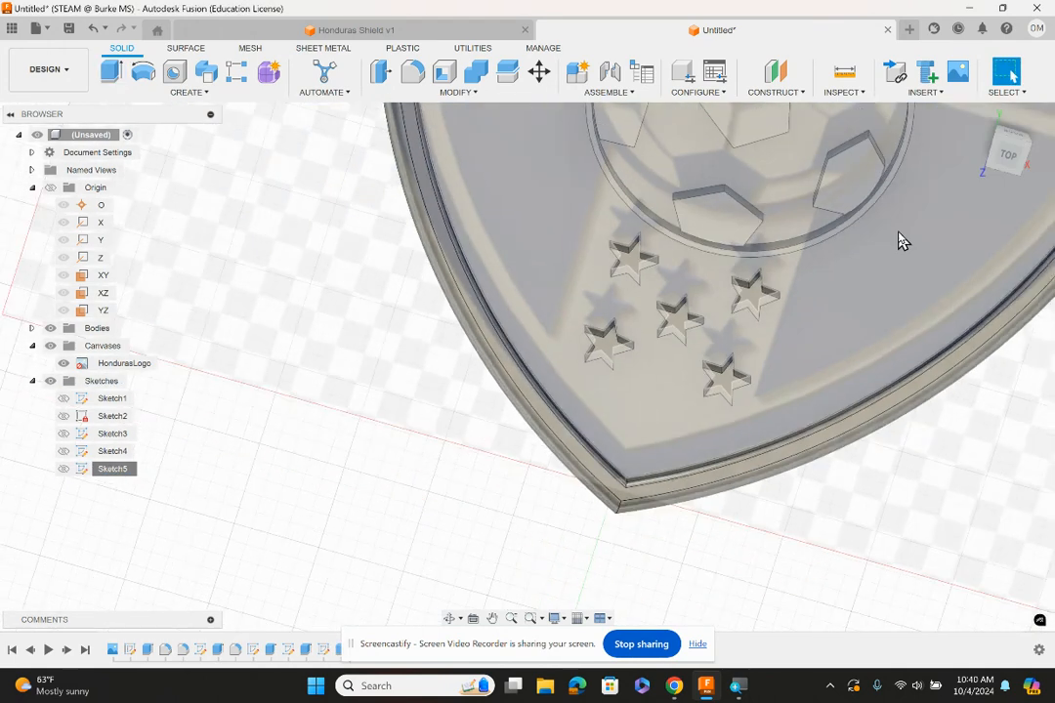
left_click(1008, 154)
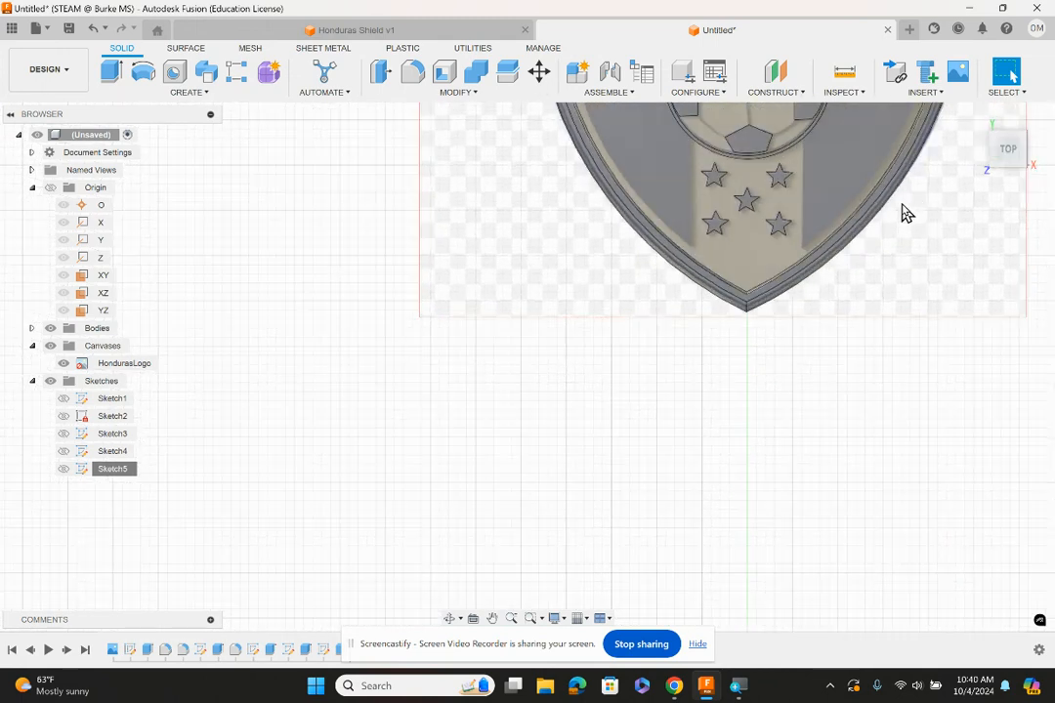
scroll(333, 274, "up", 5)
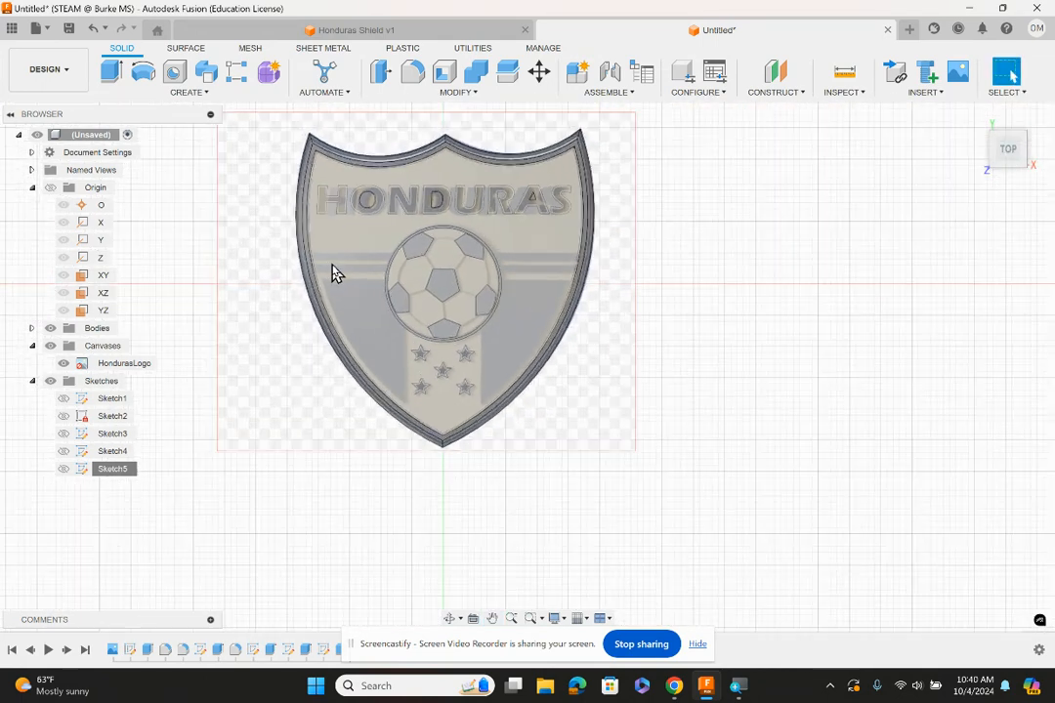
key("l")
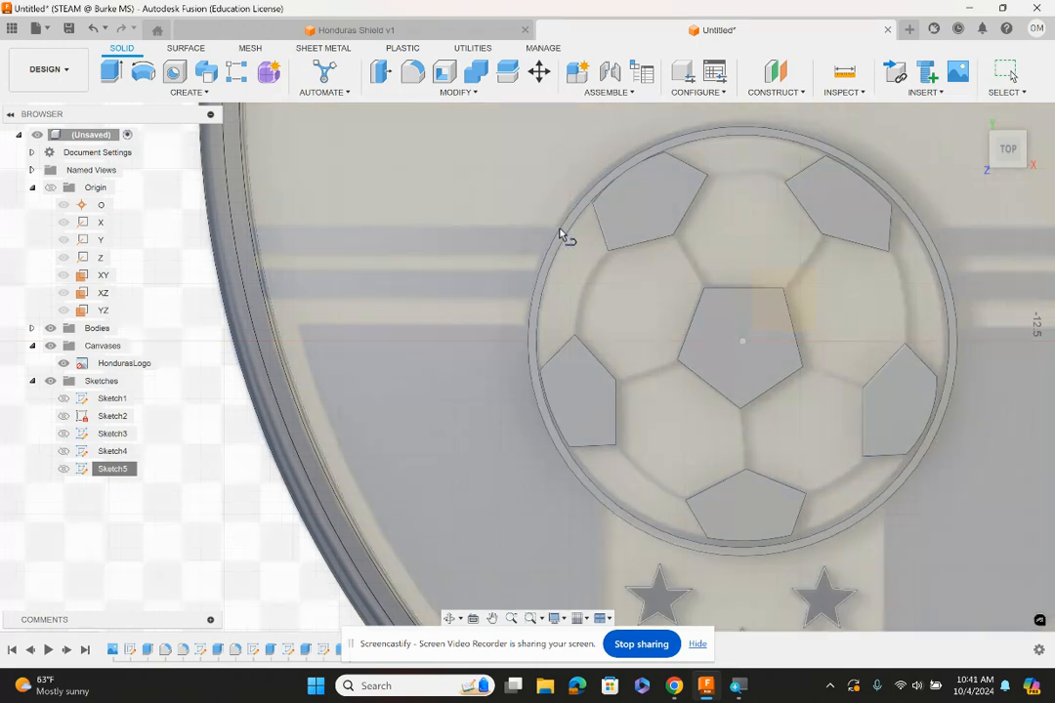
left_click(391, 236)
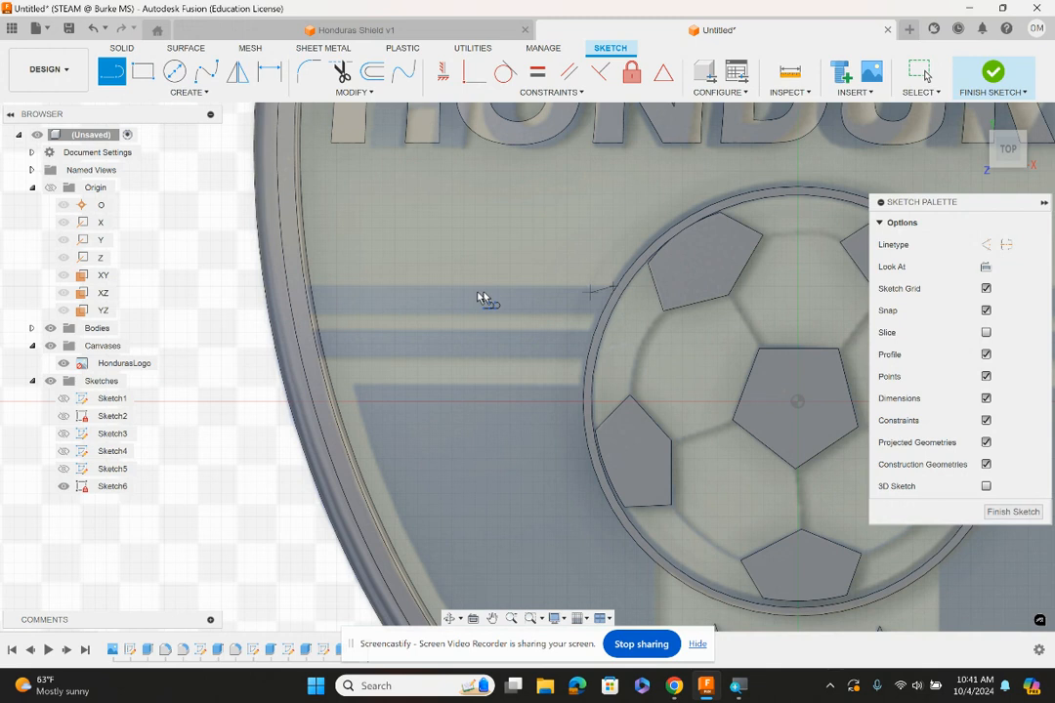
double_click(312, 289)
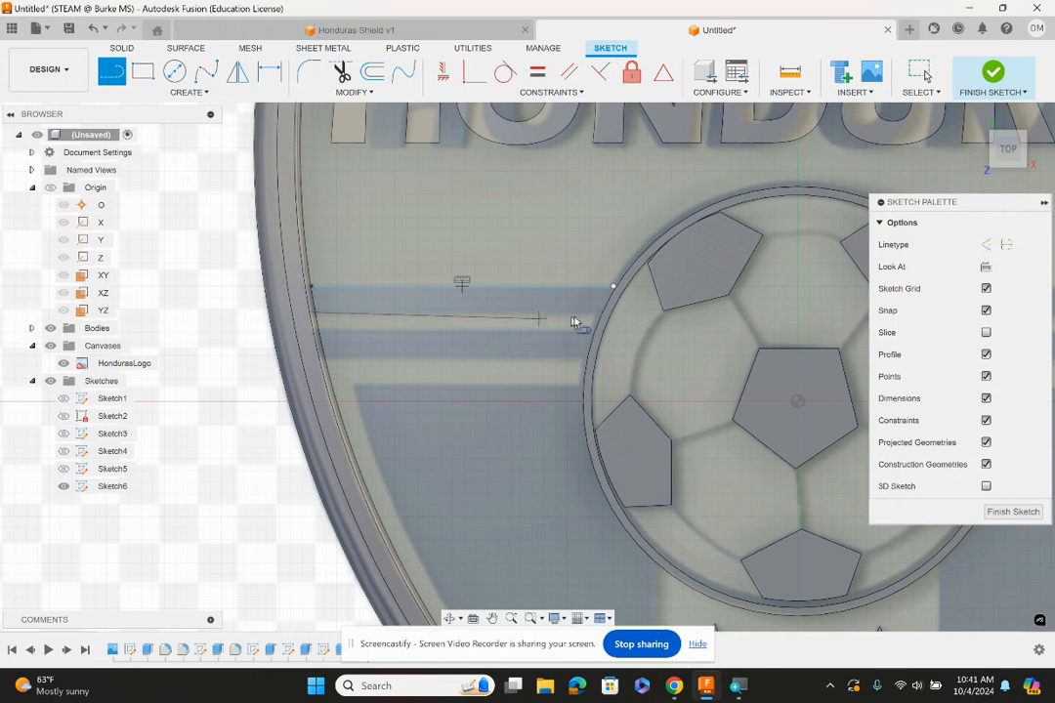
left_click(602, 313)
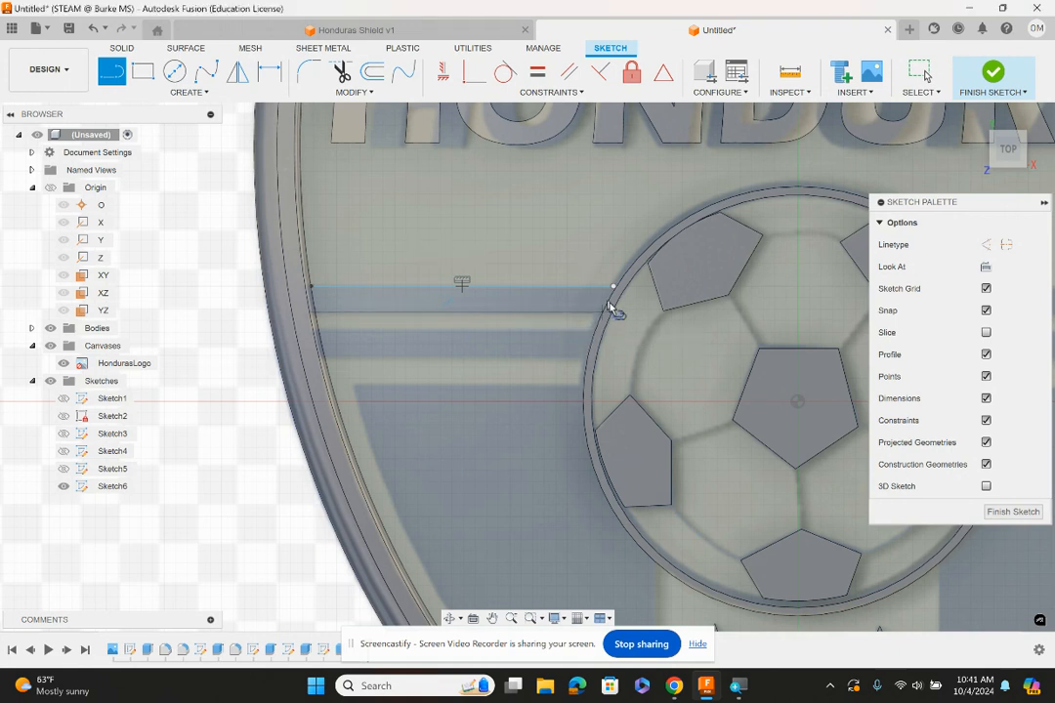
double_click(614, 288)
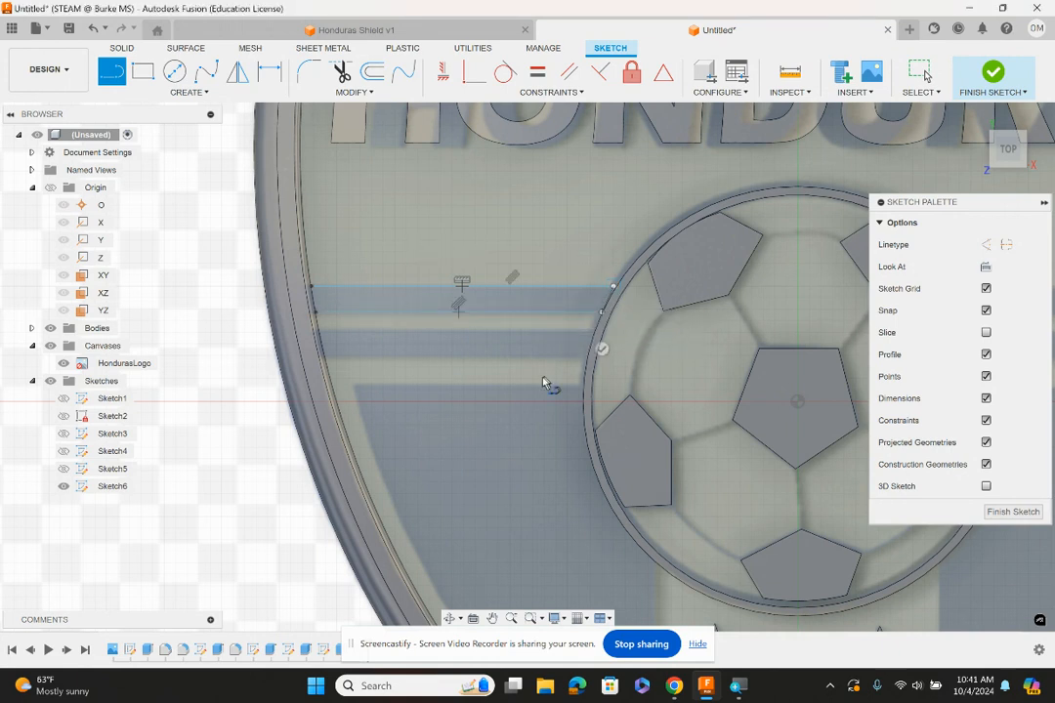
- Draw lines around the lower stripe left of the ball, starting with its top edge and ending with its ball-side edge
left_click(596, 333)
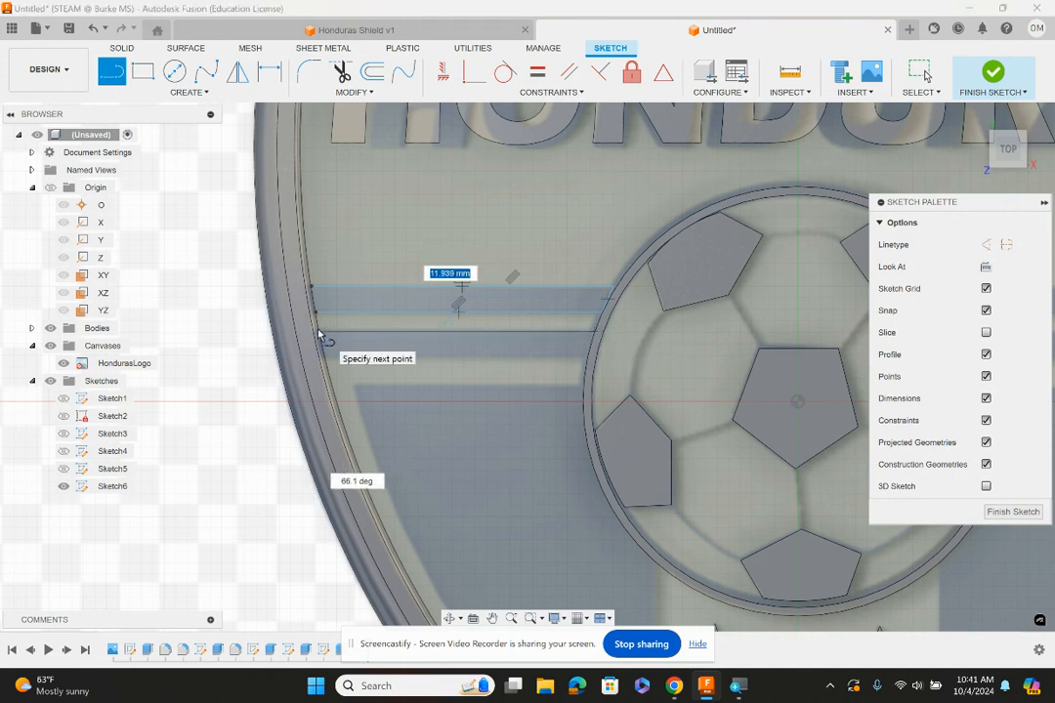
double_click(323, 334)
left_click(328, 360)
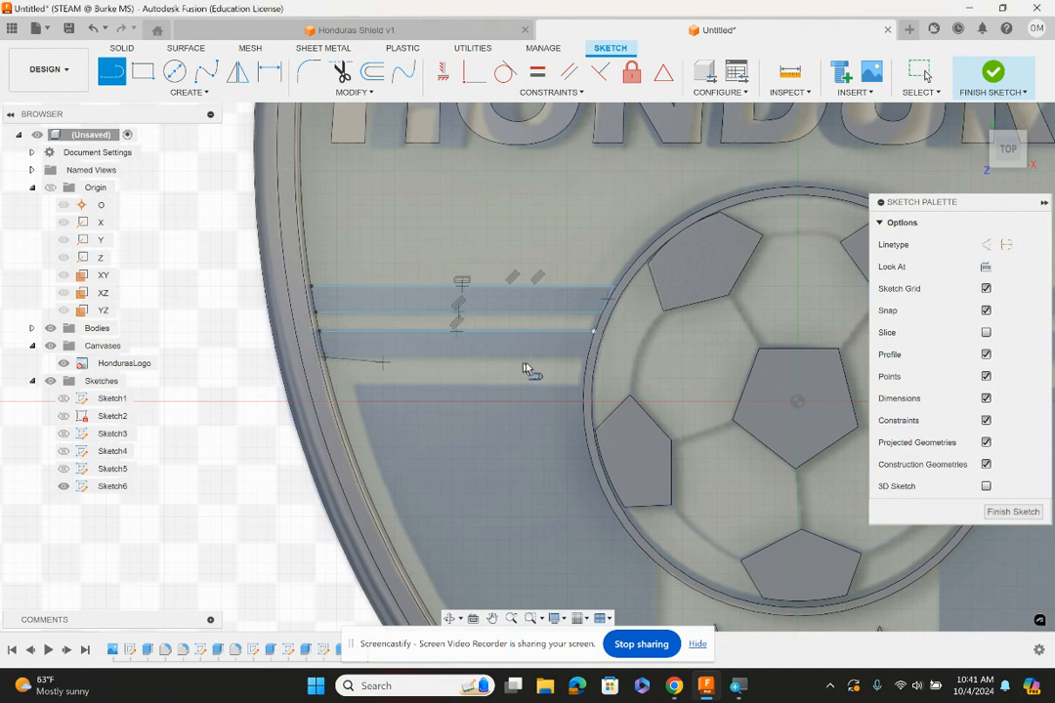
double_click(584, 360)
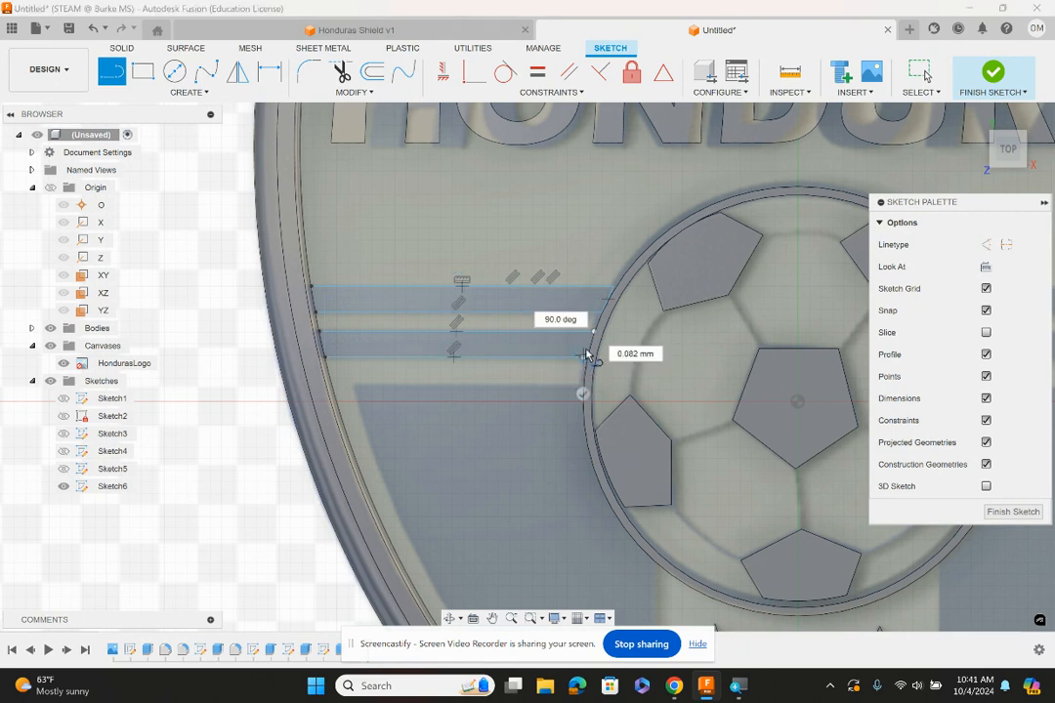
left_click(594, 334)
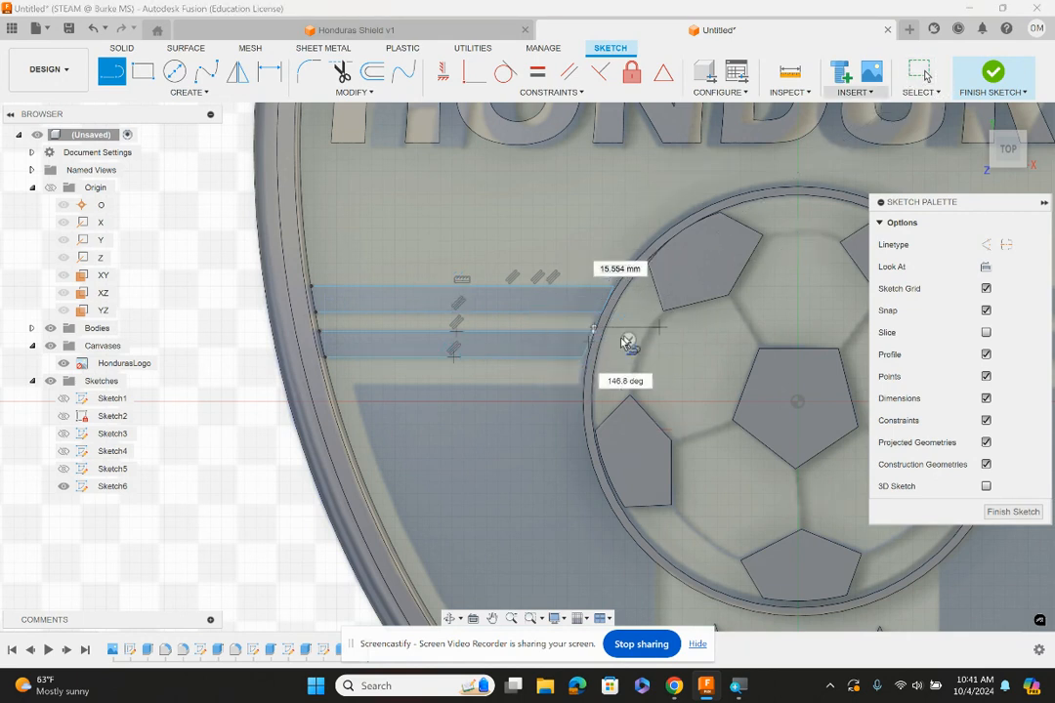
- Delete the lower stripe's ball-side edge and its bottom edge
left_click(918, 76)
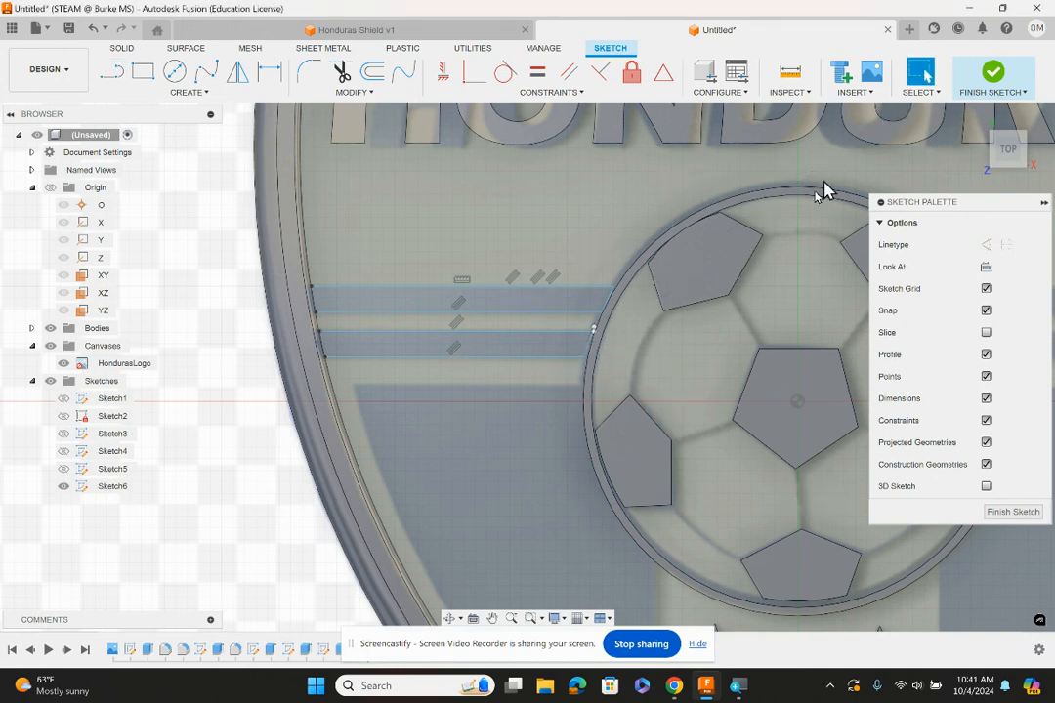
left_click(588, 351)
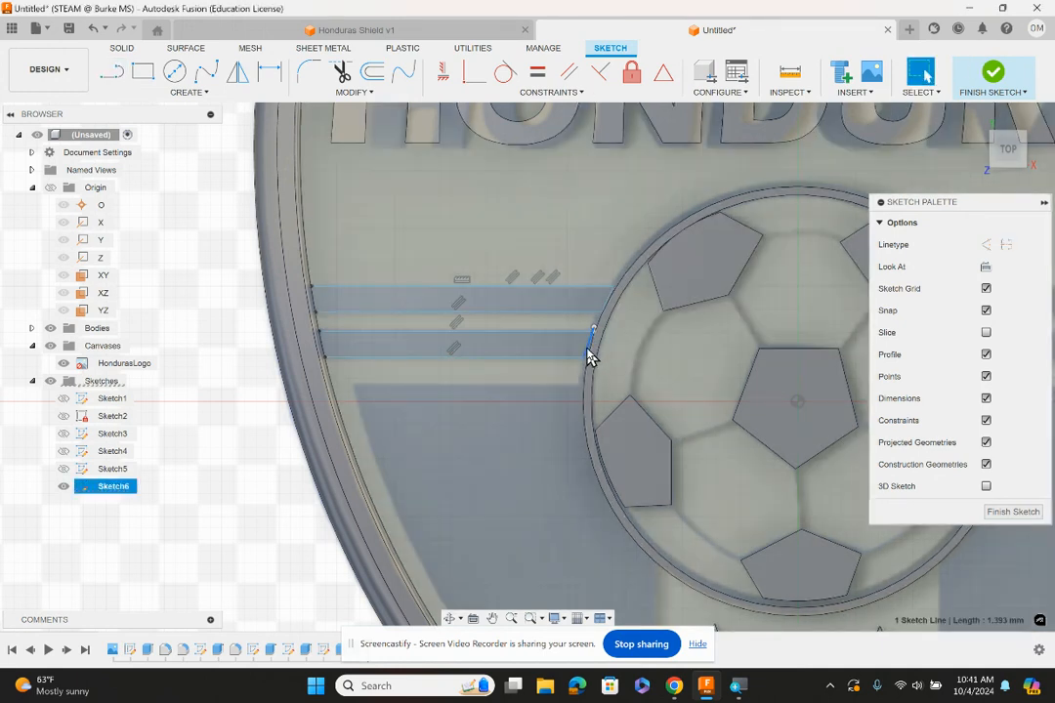
key("Delete")
left_click(571, 359)
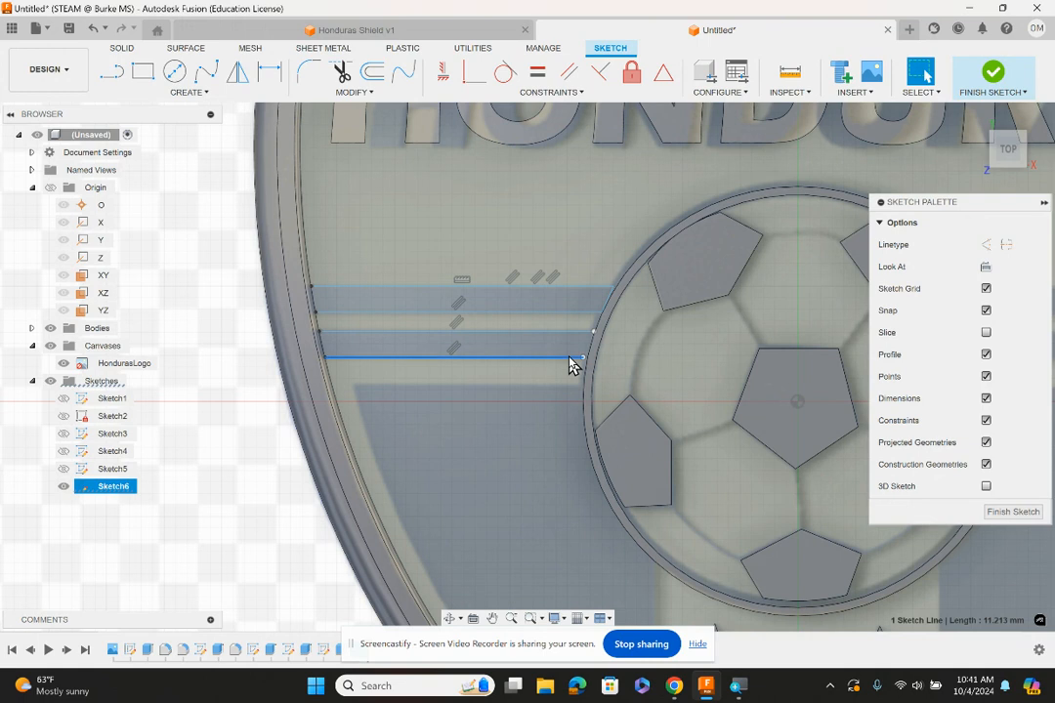
key("Delete")
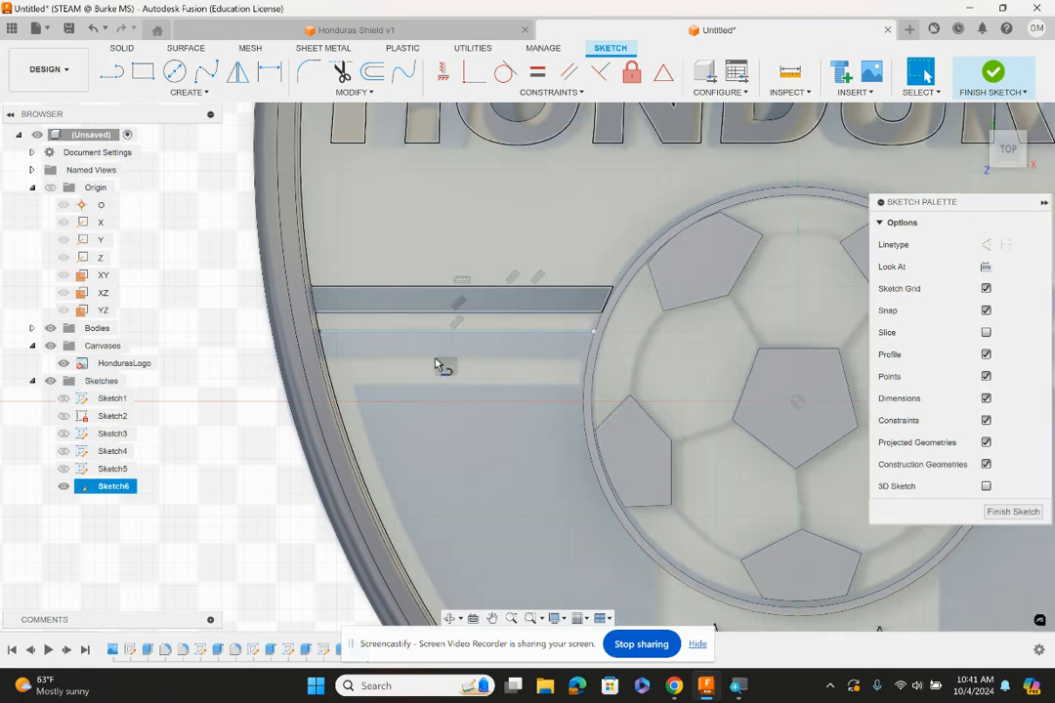
- Redraw the lower stripe's border-side edge, ball-side edge and horizontal bottom edge to close its outline
key("l")
left_click(319, 338)
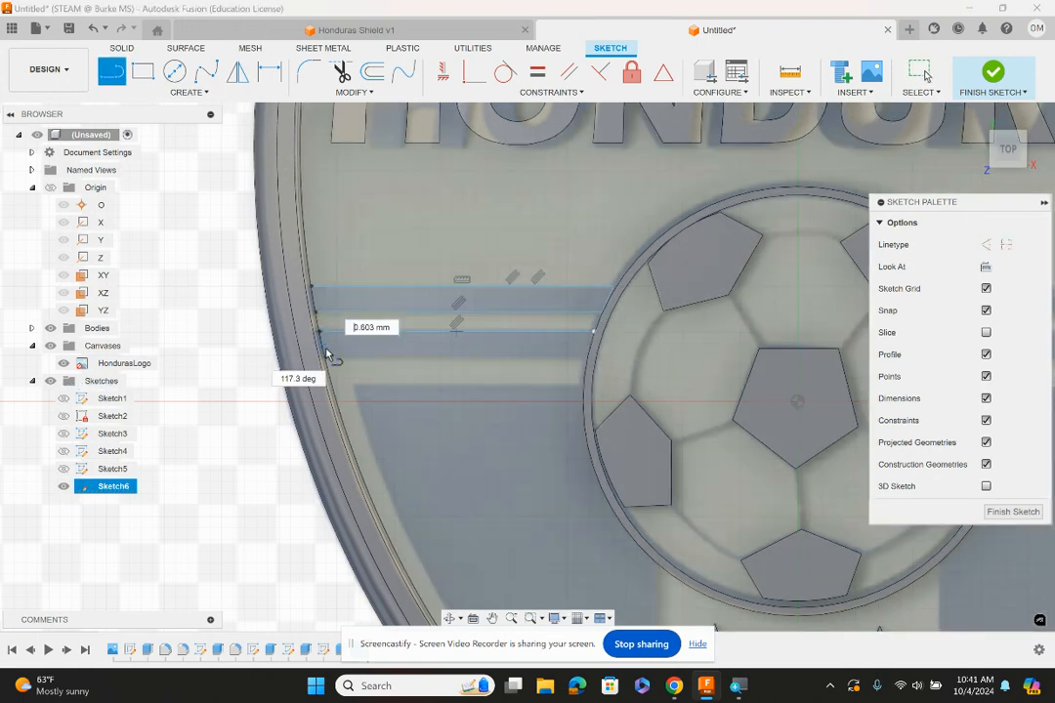
left_click(326, 358)
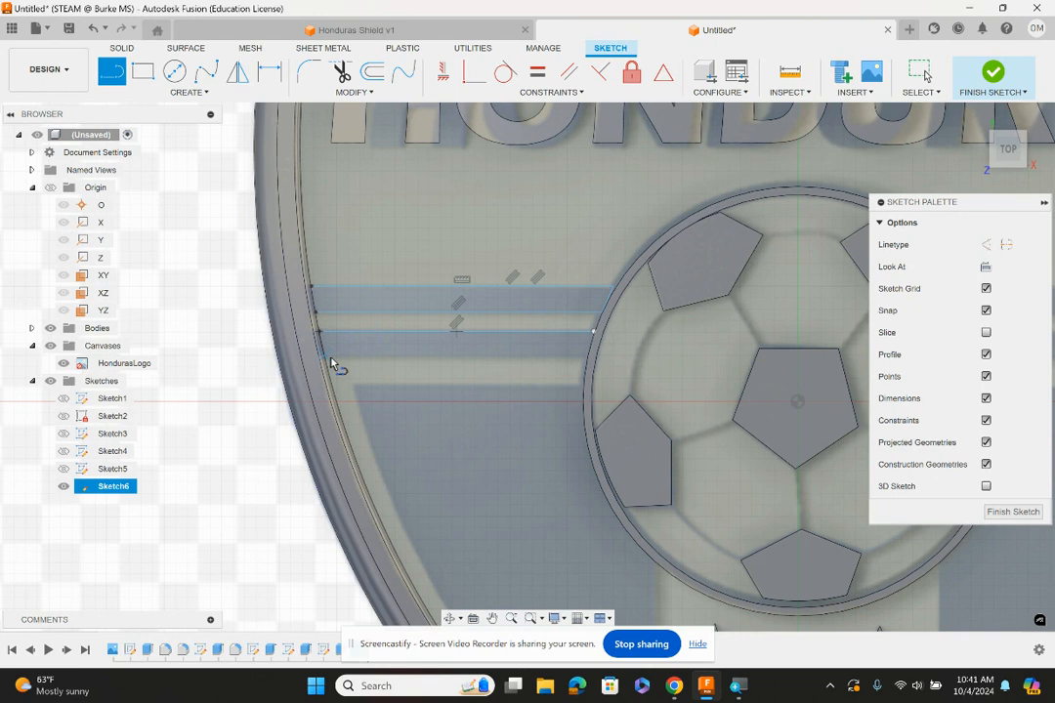
left_click(595, 335)
left_click(584, 356)
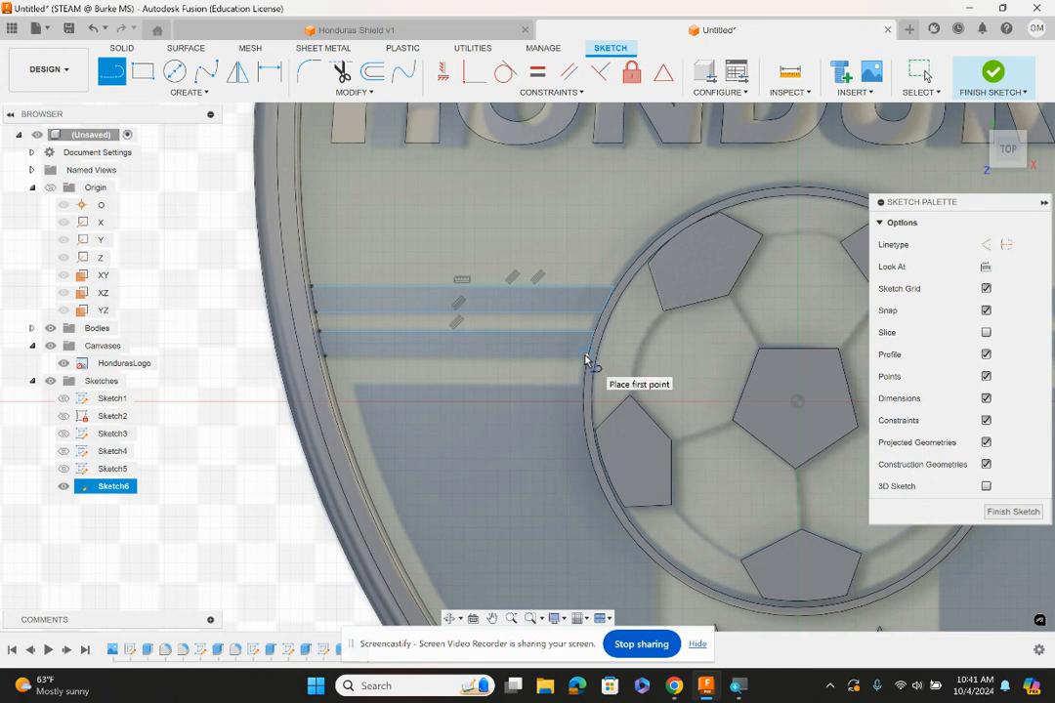
left_click(326, 357)
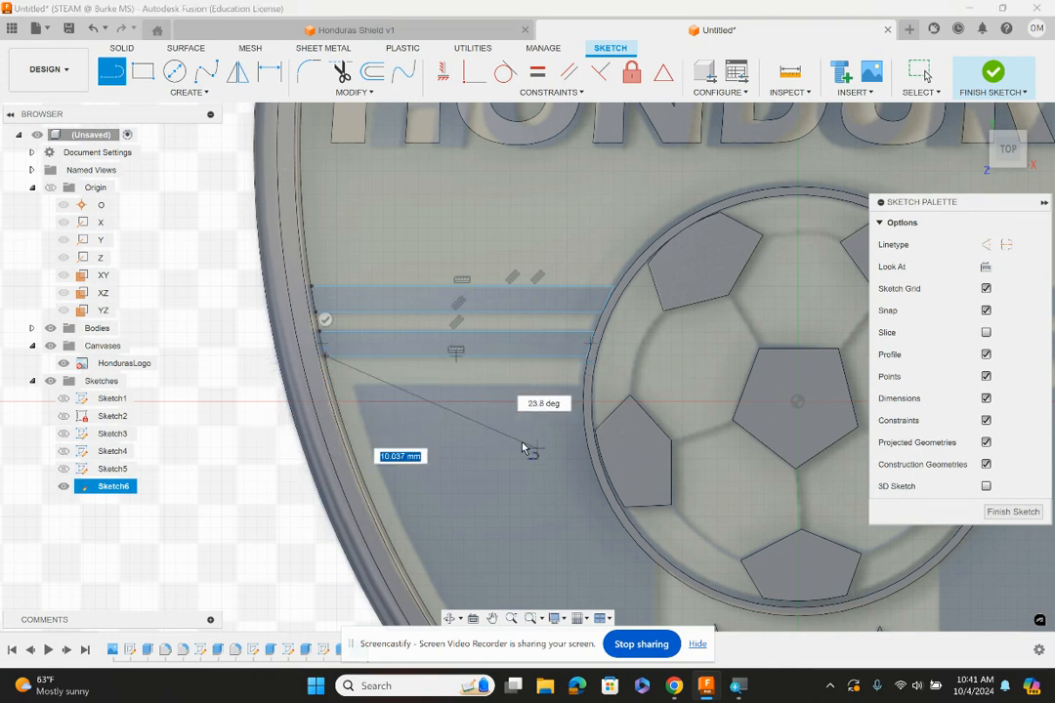
- Draw a 3-point arc along the left lower panel's curved outer edge and begin the matching arc on the right panel
left_click(326, 323)
middle_click_drag(457, 462, 357, 286)
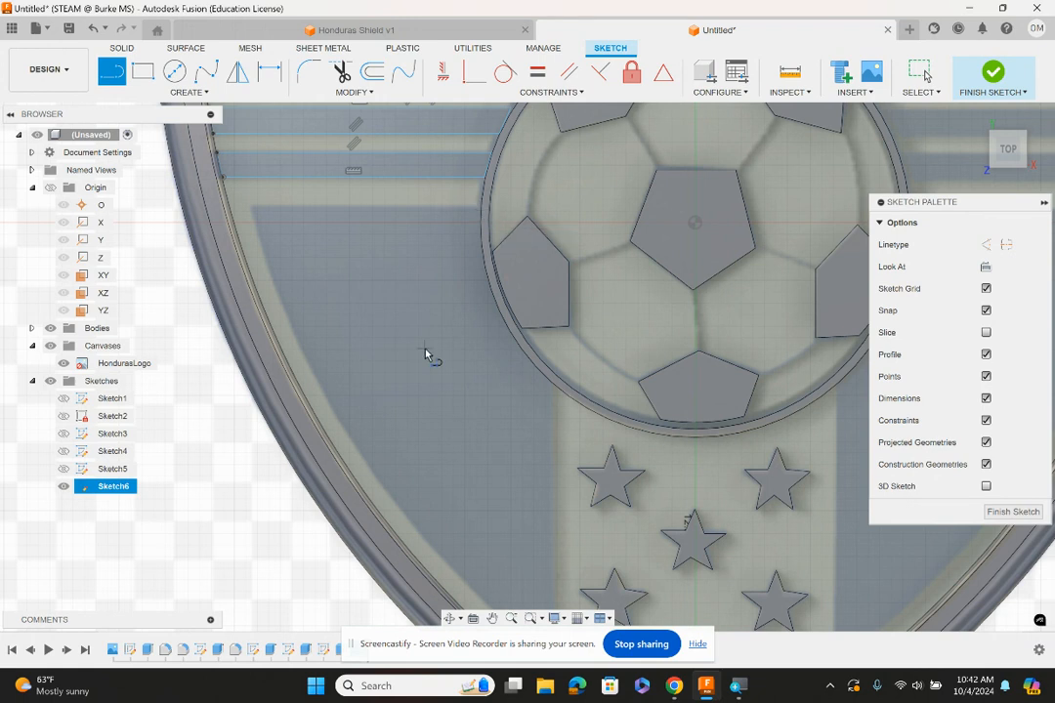
scroll(426, 350, "up", 3)
scroll(425, 351, "down", 5)
middle_click_drag(421, 355, 407, 311)
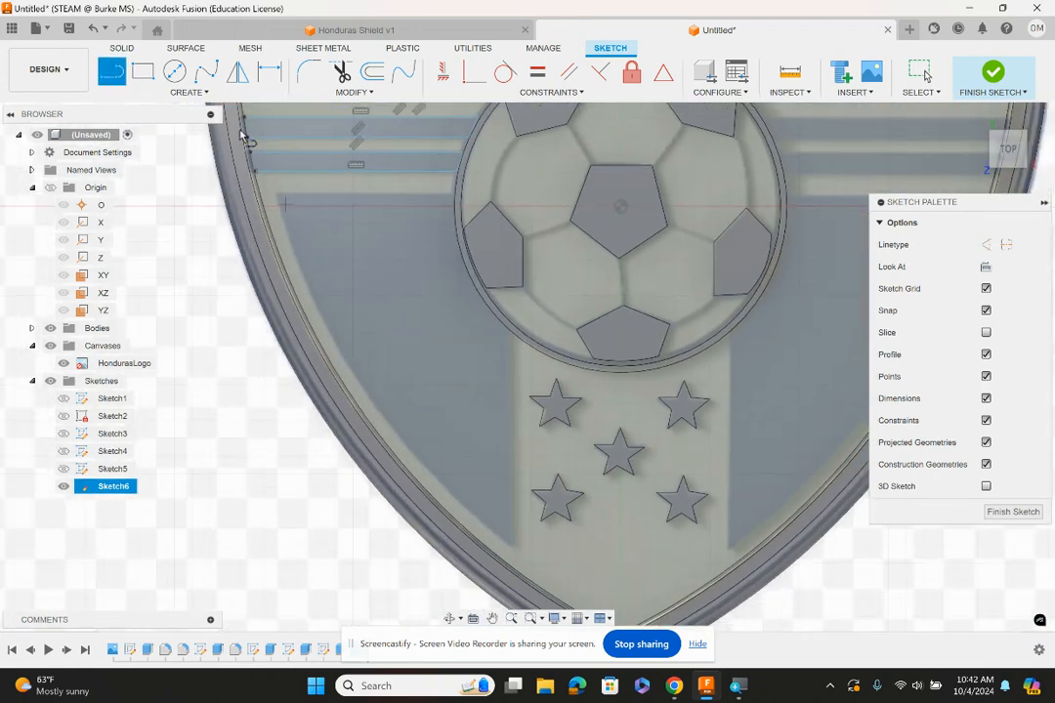
left_click(168, 76)
left_click(159, 92)
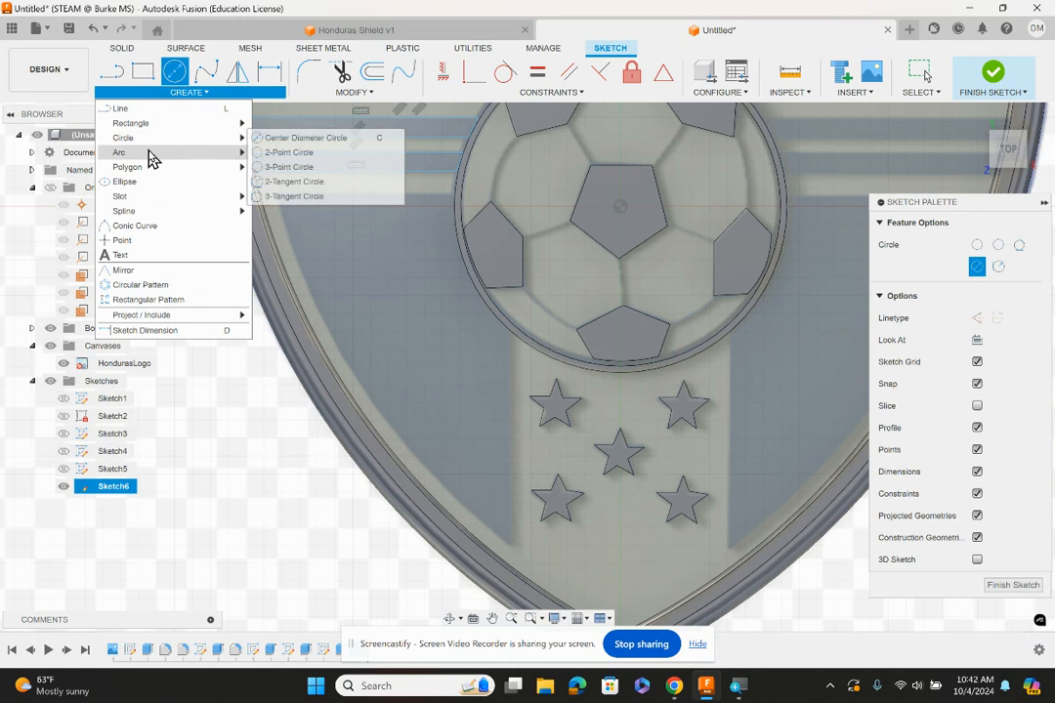
mouse_move(149, 153)
left_click(261, 150)
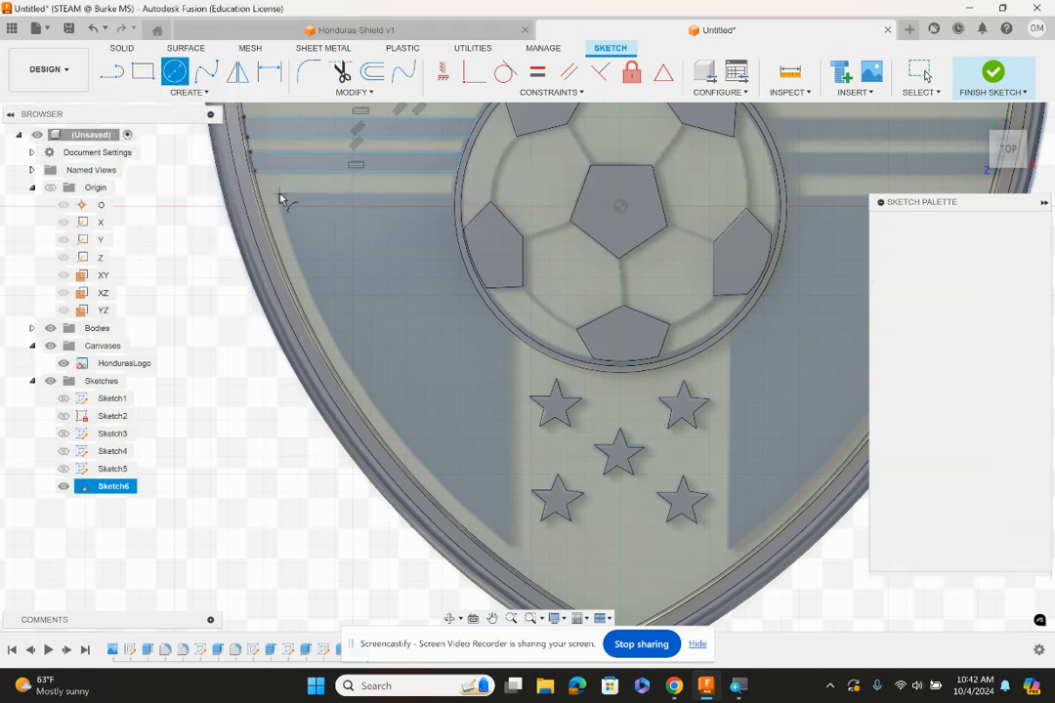
left_click(278, 196)
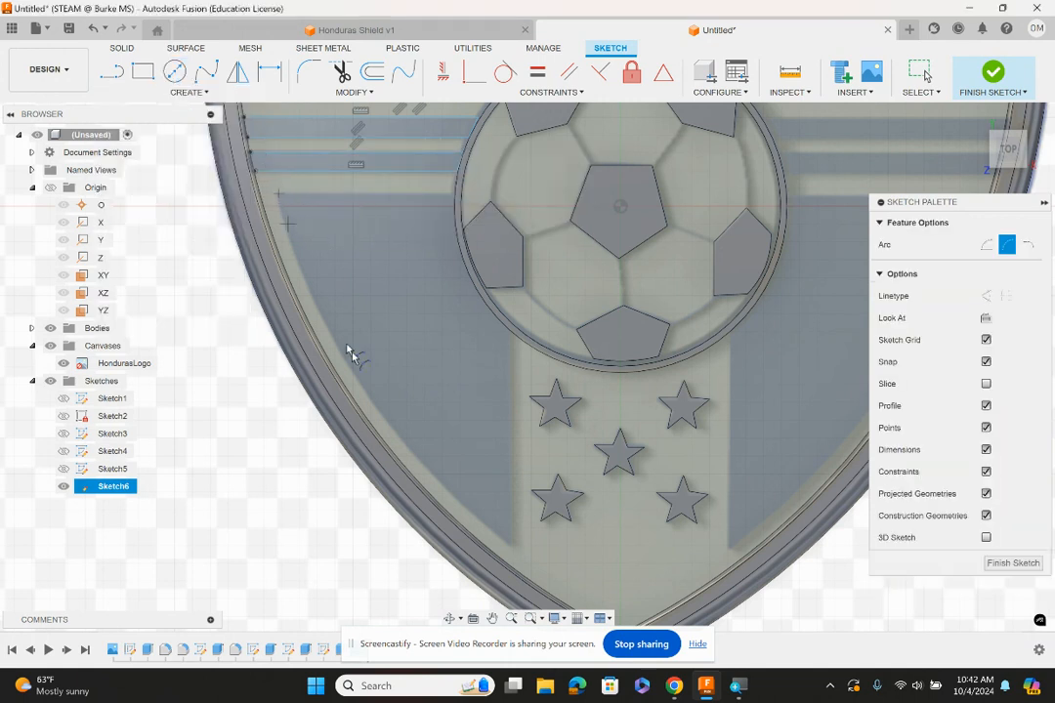
left_click(510, 549)
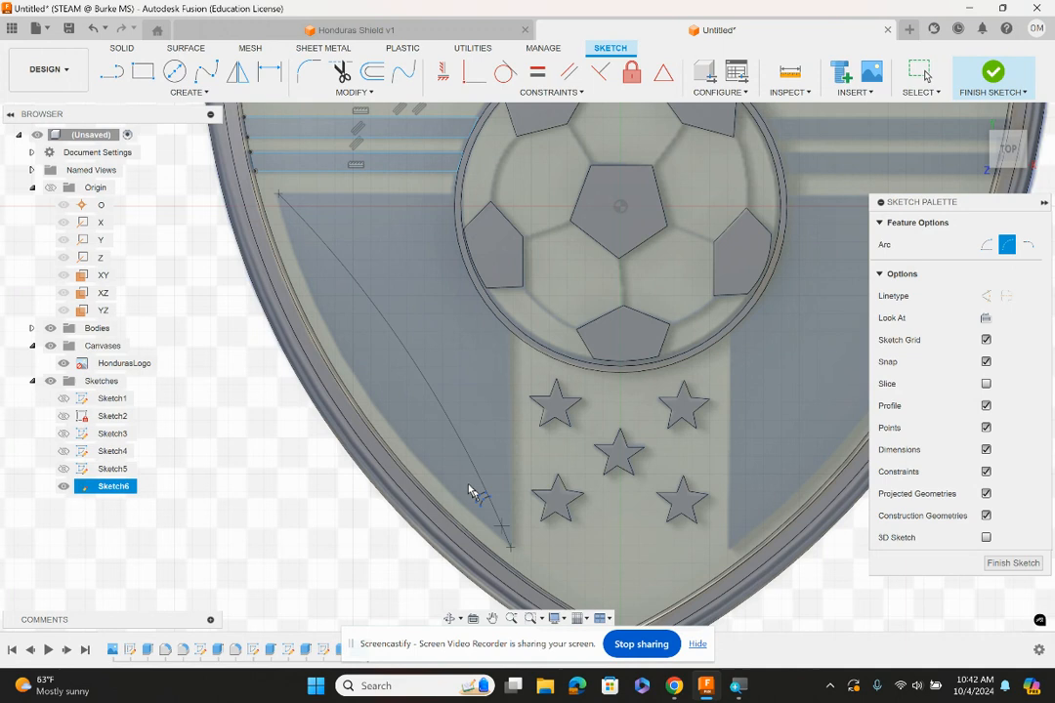
left_click(419, 463)
middle_click_drag(510, 419, 305, 390)
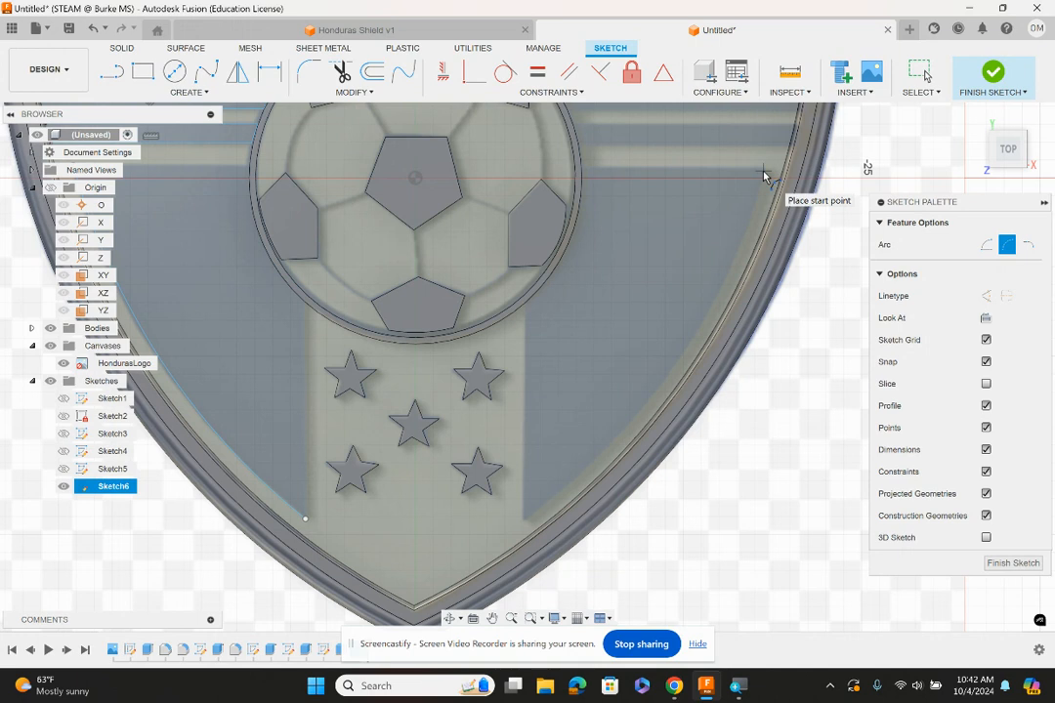
left_click(530, 510)
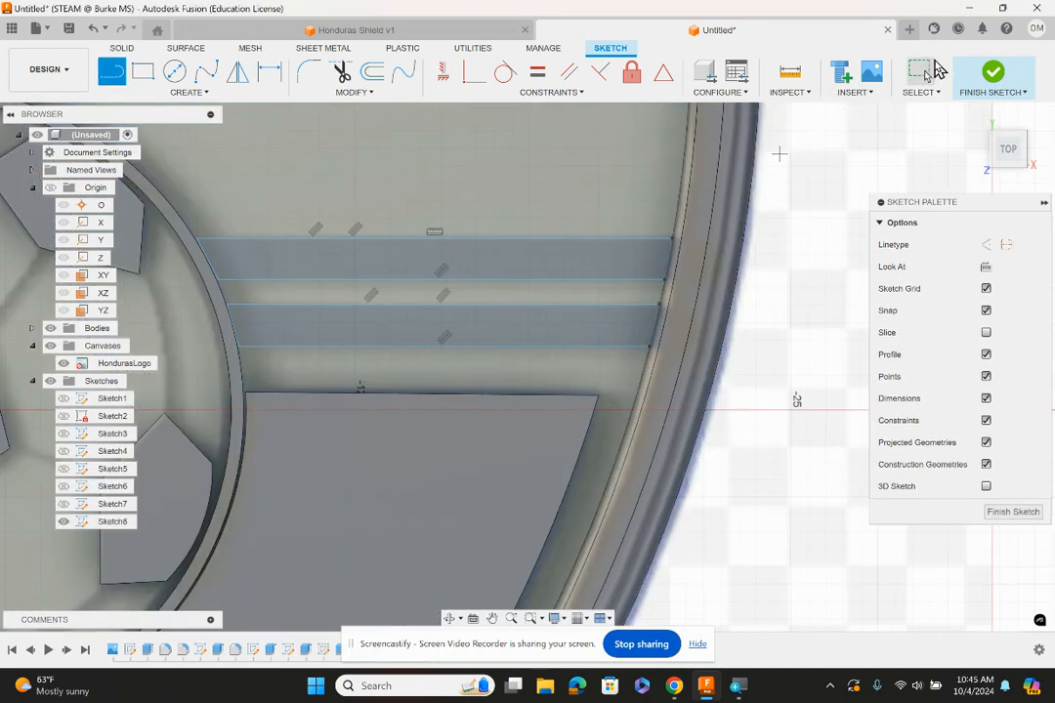
- Extrude the two stripe profiles on the ball's right side by 1 mm
left_click(933, 70)
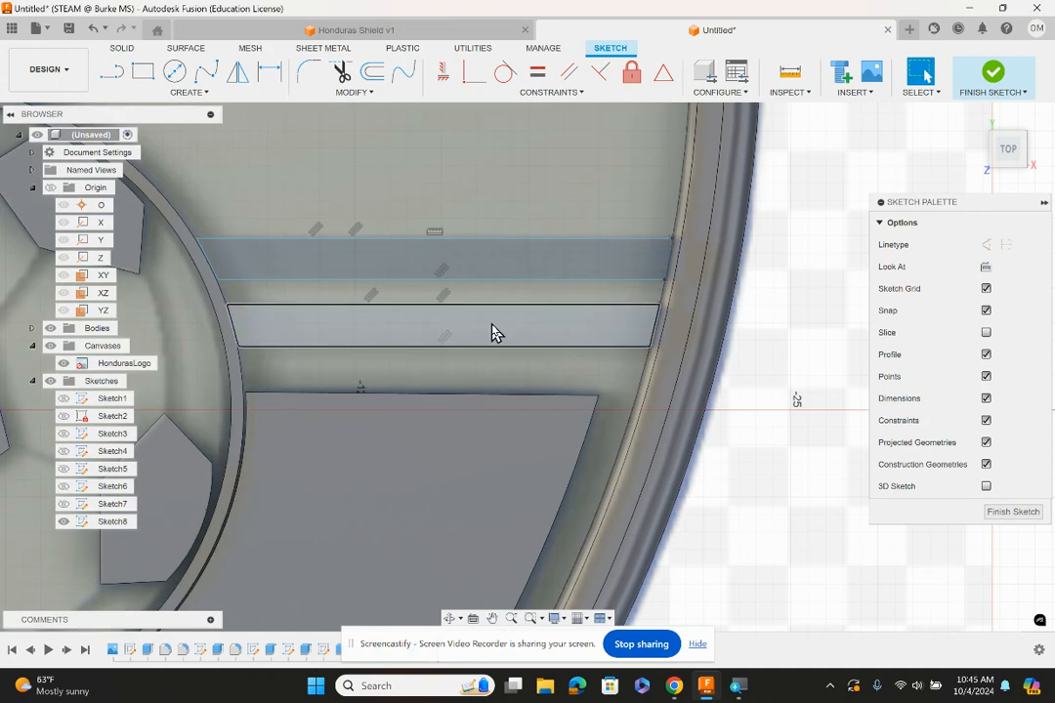
key("e")
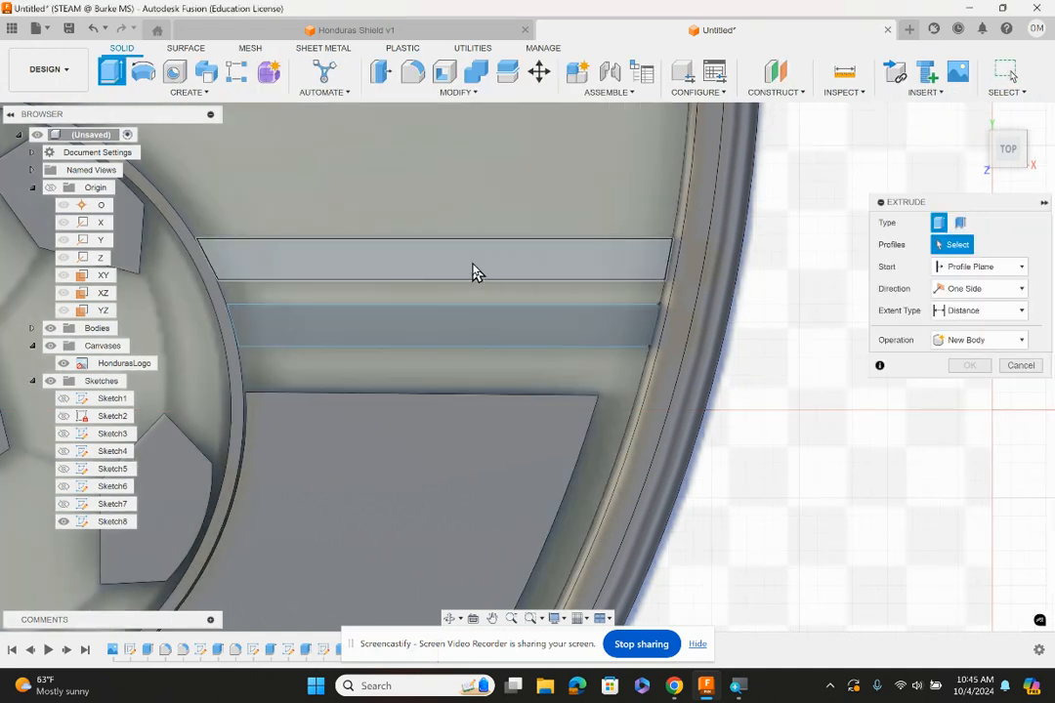
left_click(473, 273)
left_click(433, 333)
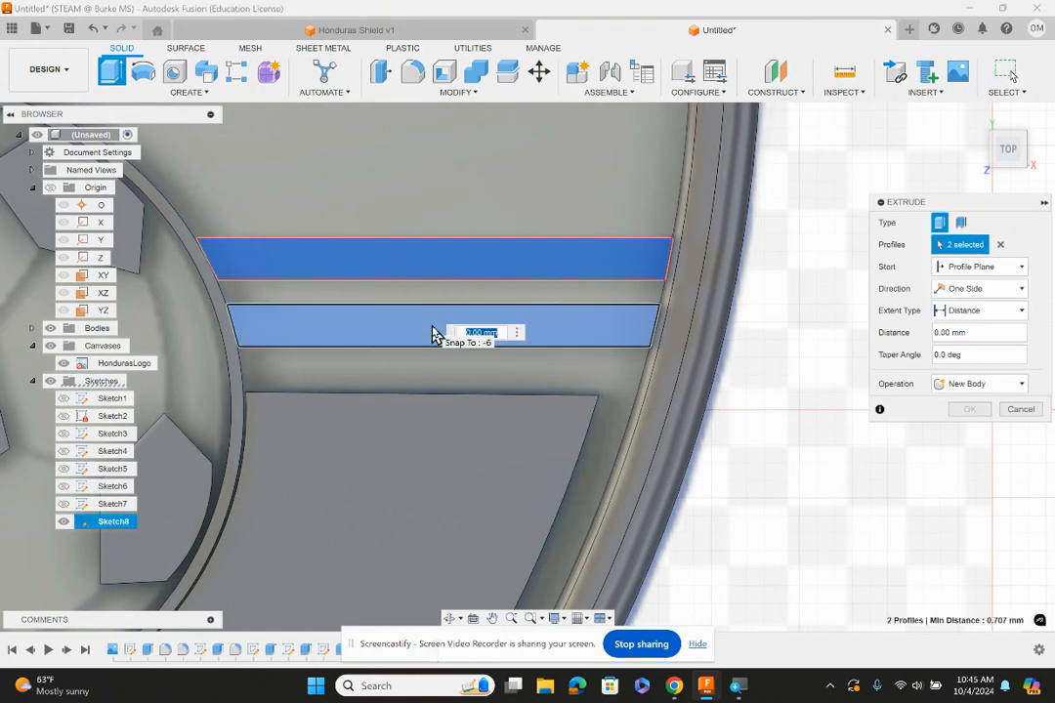
type("1.25")
key("Return")
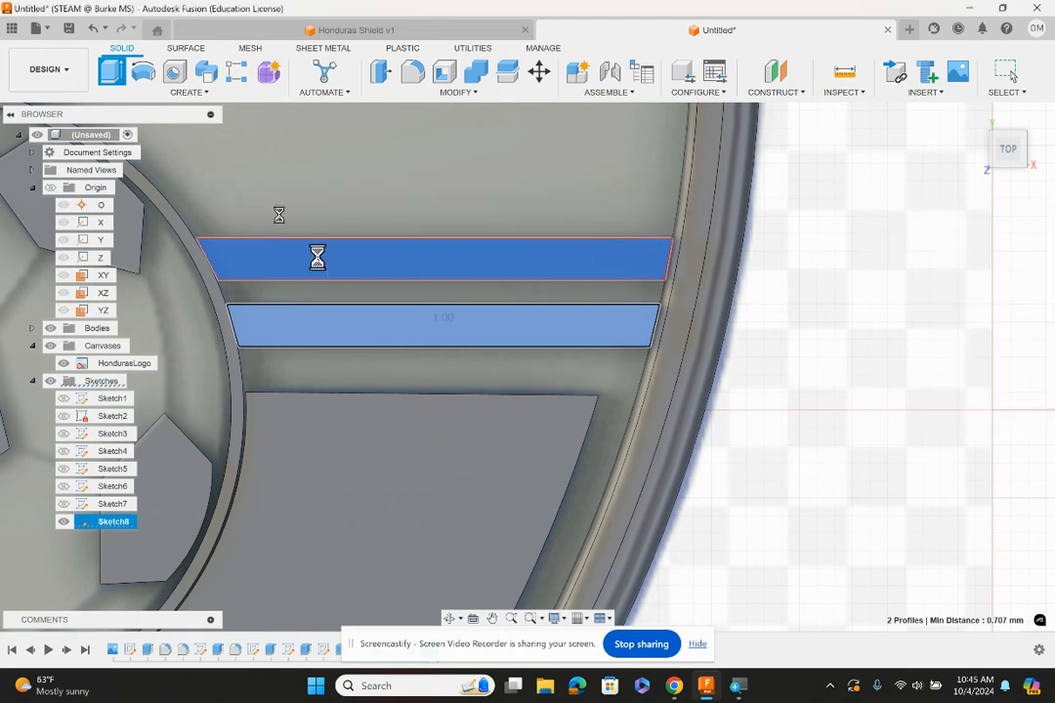
- Hide the HondurasLogo canvas so only the modelled shield is displayed
scroll(326, 362, "down", 6)
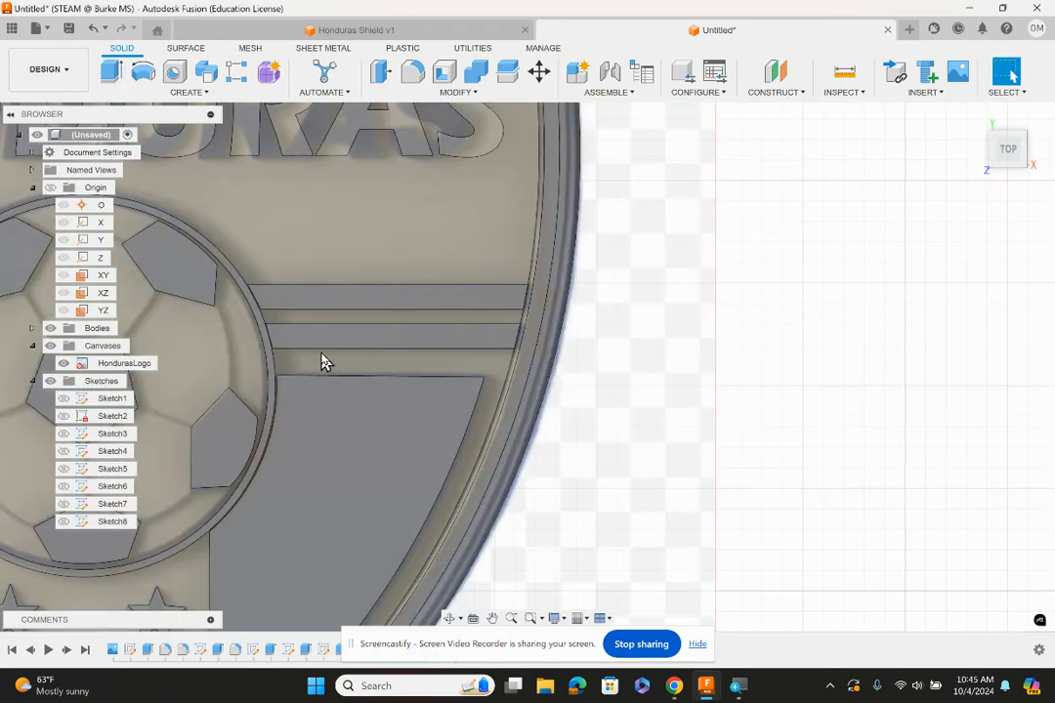
middle_click_drag(323, 360, 713, 371)
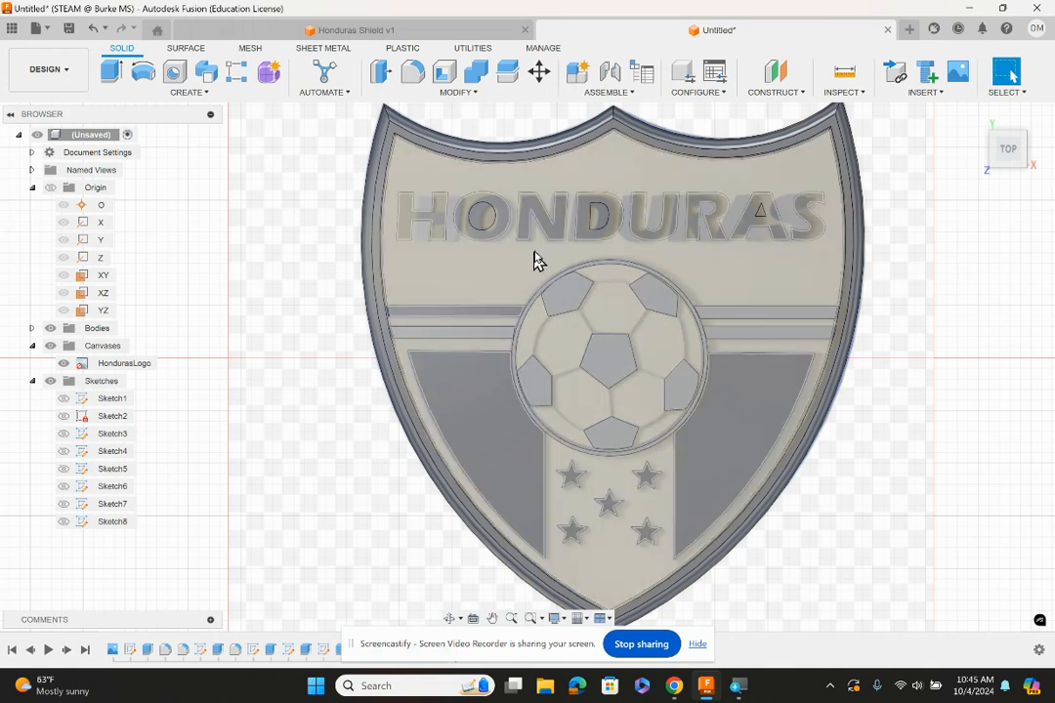
left_click(66, 364)
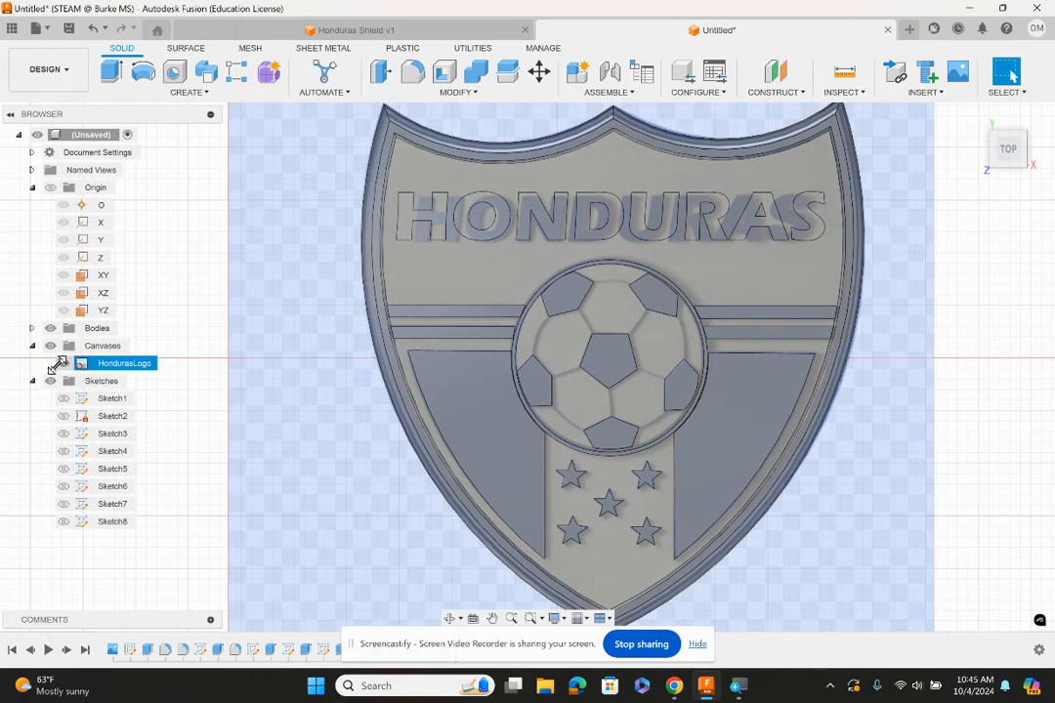
key("Escape")
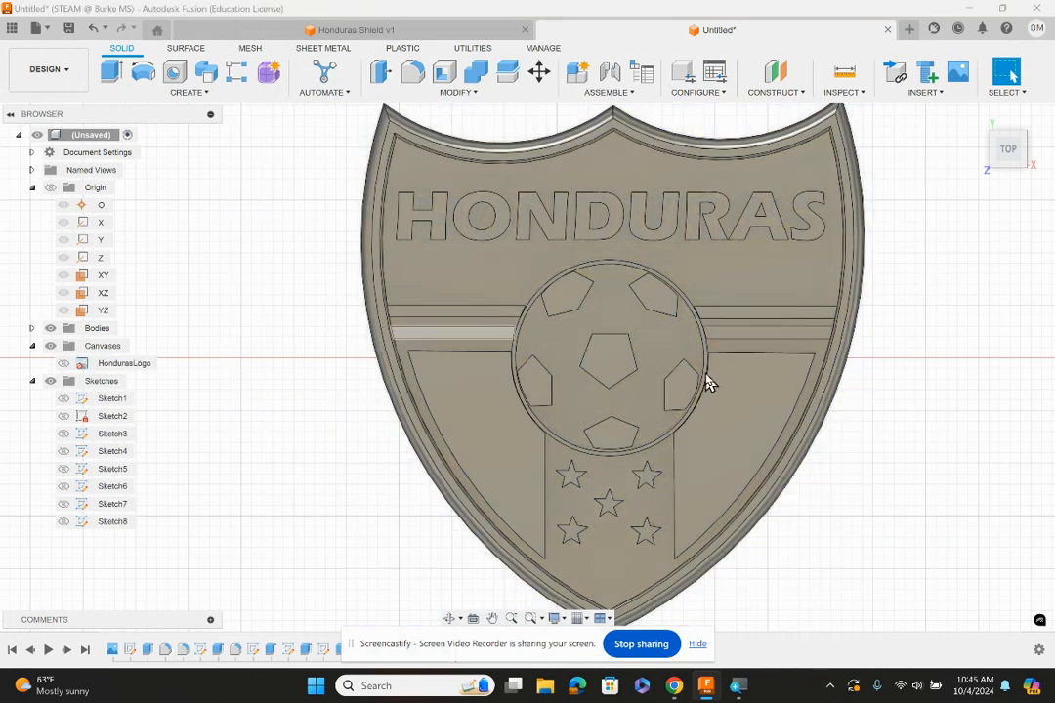
left_click_drag(1009, 153, 1009, 128)
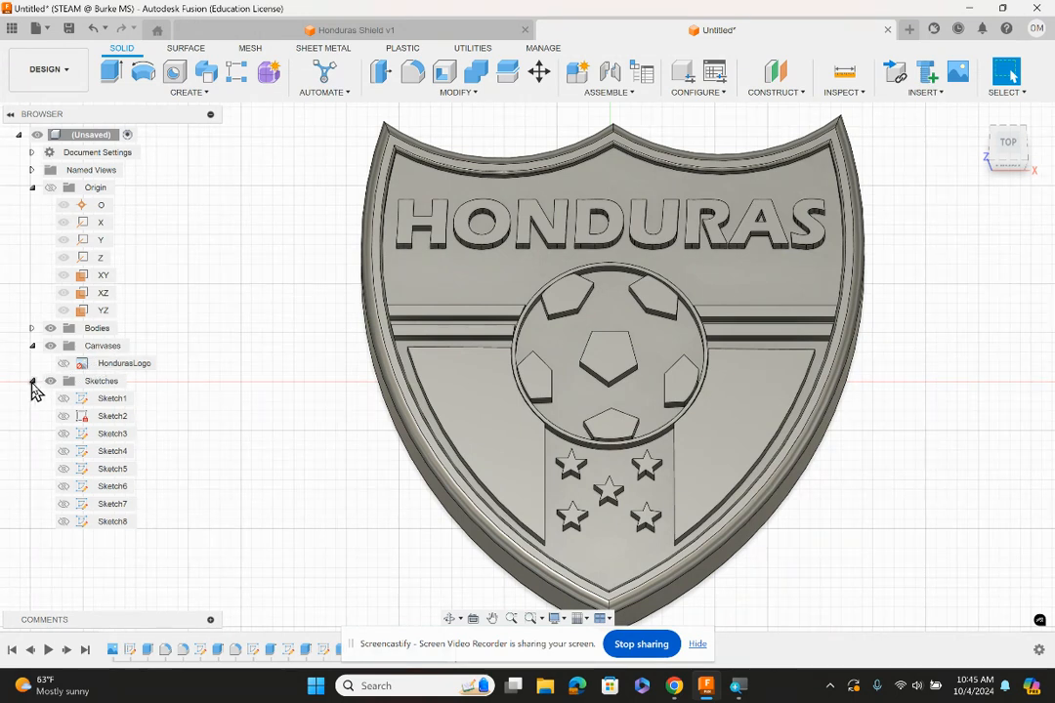
- Collapse the Sketches and Canvases folders and expand the Bodies folder
left_click(32, 382)
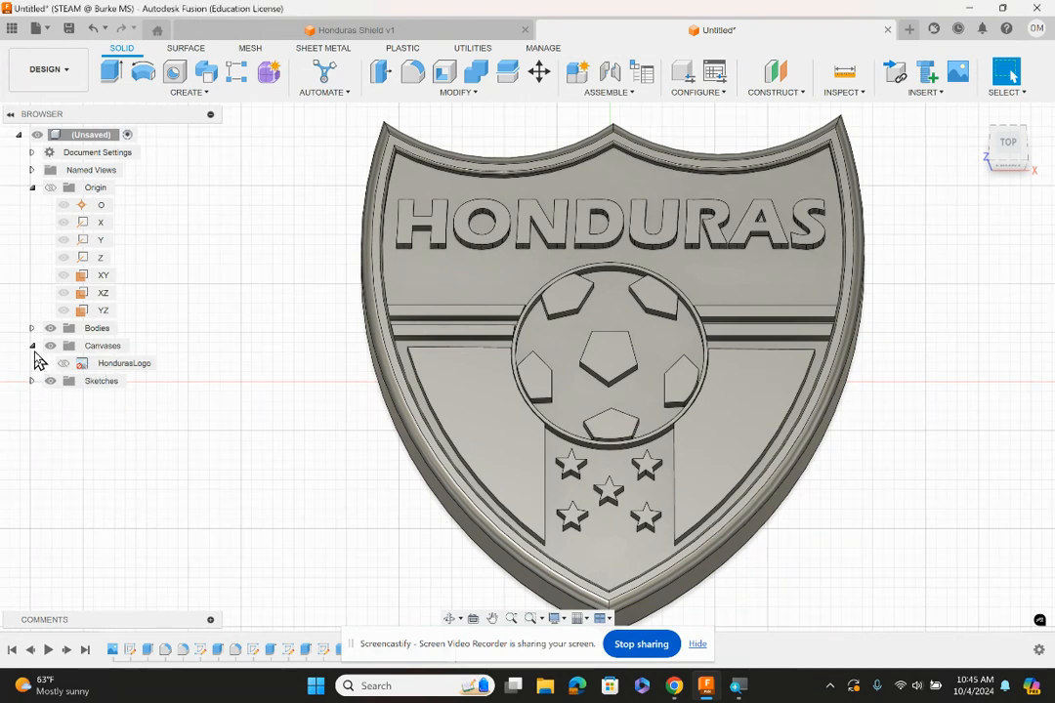
left_click(32, 346)
left_click(32, 329)
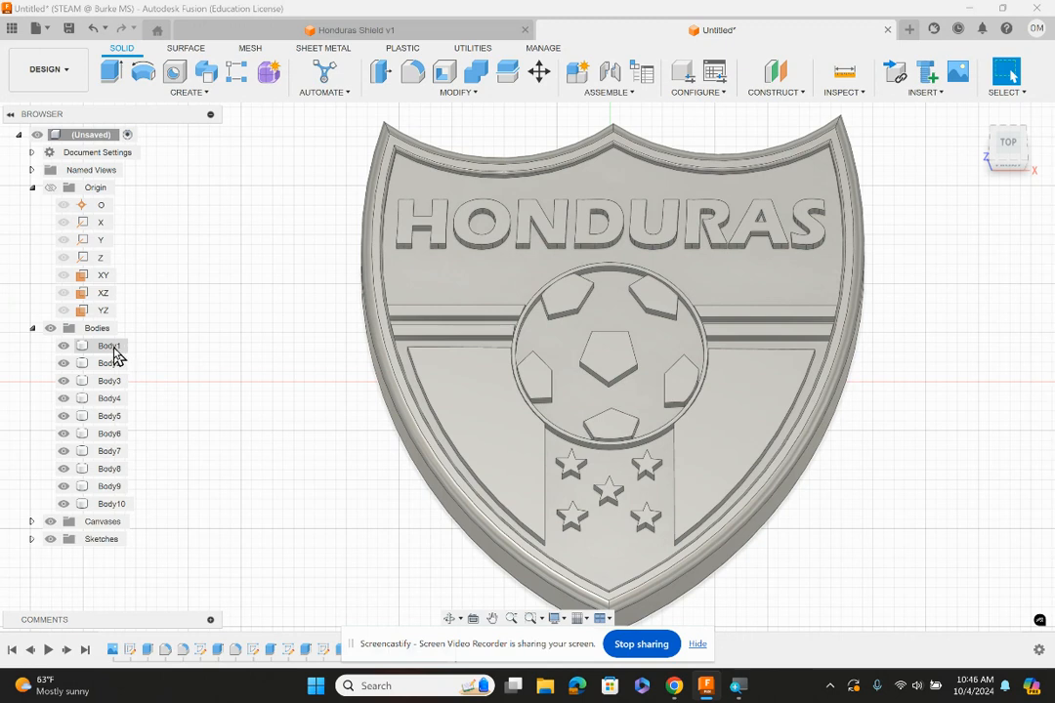
- Apply the ABS (White) plastic appearance from the Fusion library to the main shield body
middle_click_drag(253, 379, 149, 334)
scroll(148, 333, "down", 1)
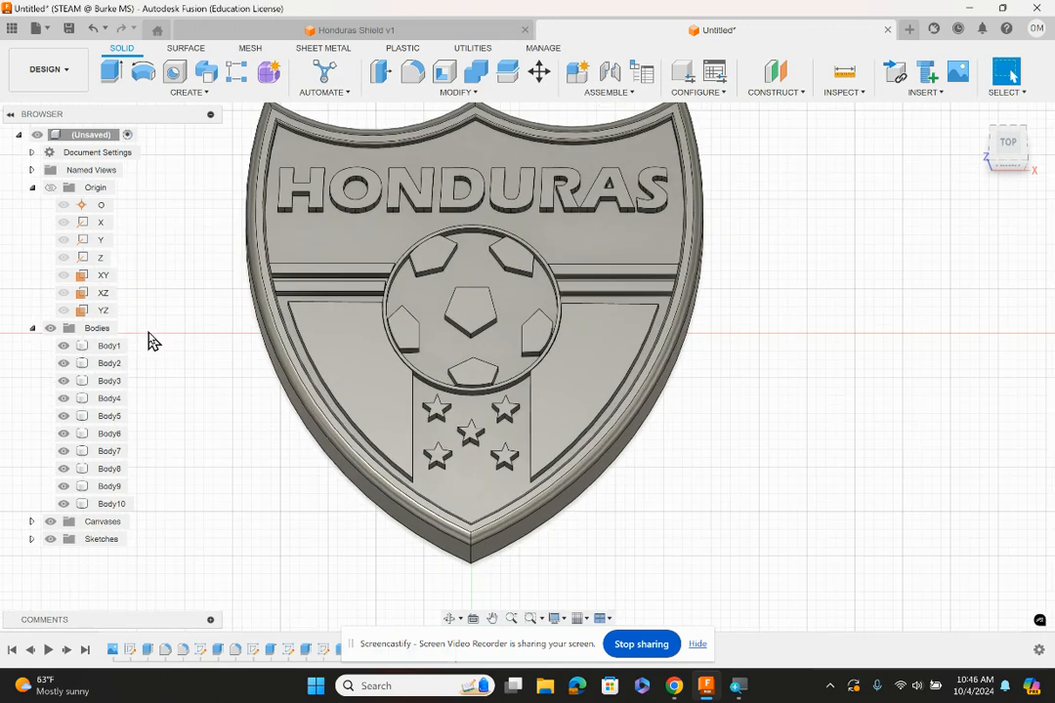
key("a")
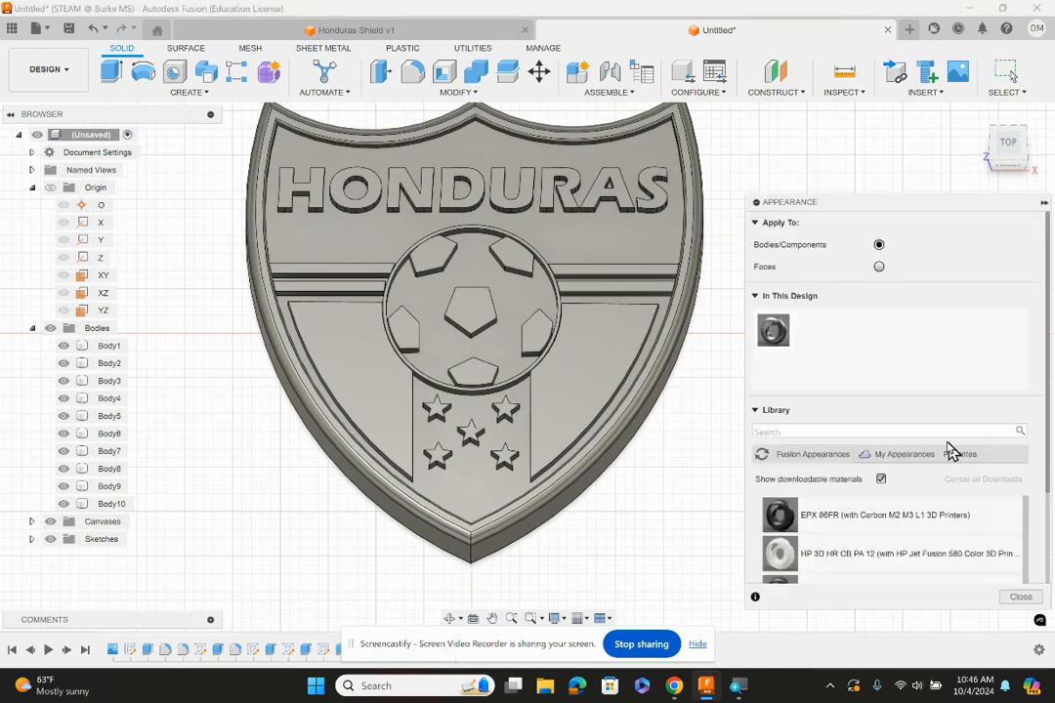
scroll(786, 485, "down", 3)
scroll(782, 473, "up", 10)
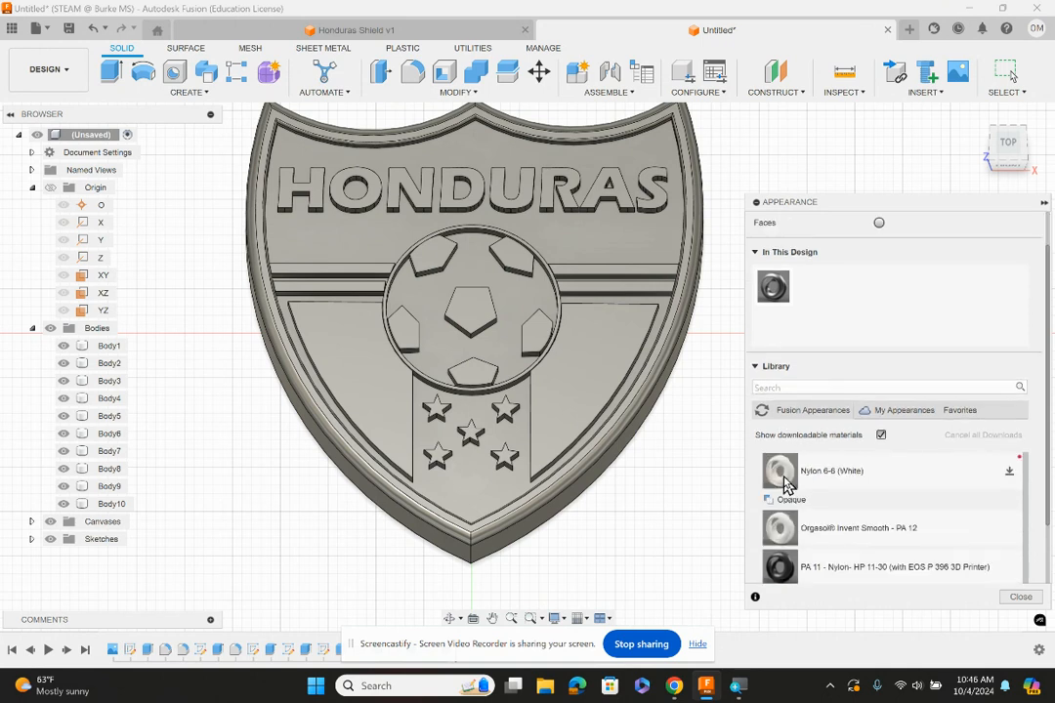
scroll(830, 467, "down", 8)
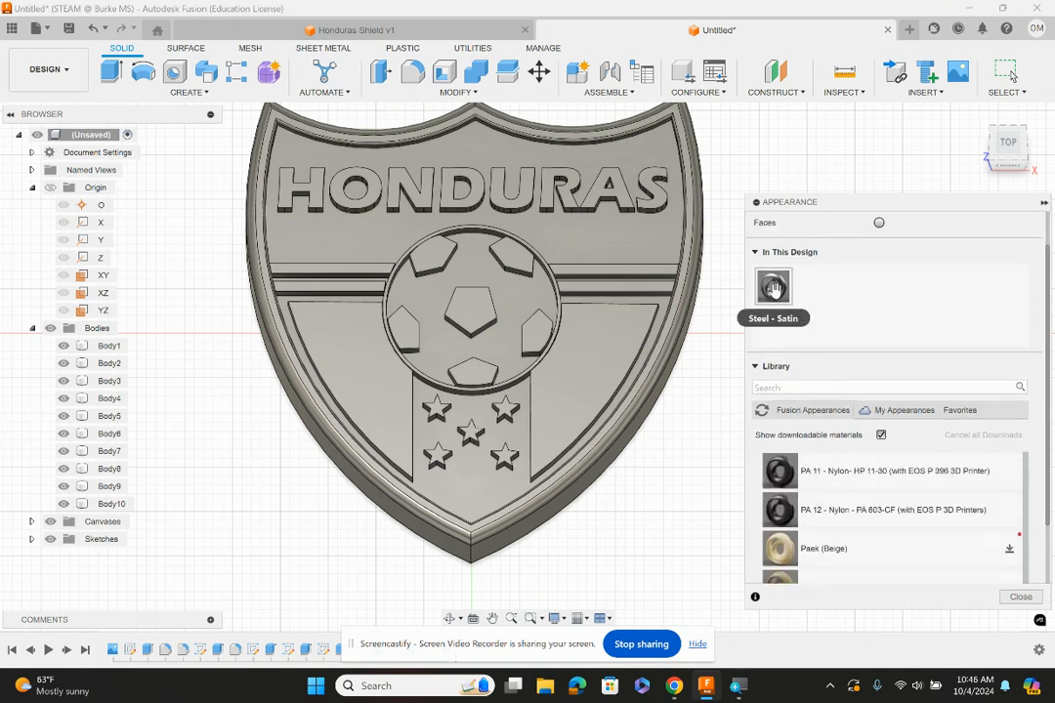
scroll(842, 494, "down", 10)
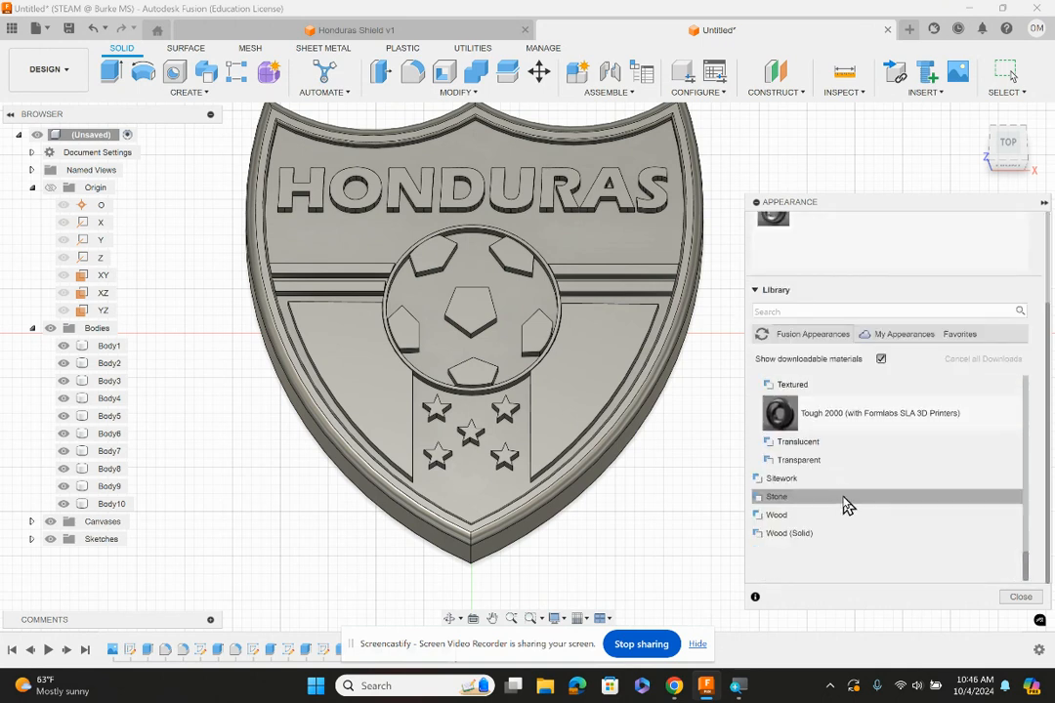
scroll(835, 500, "up", 15)
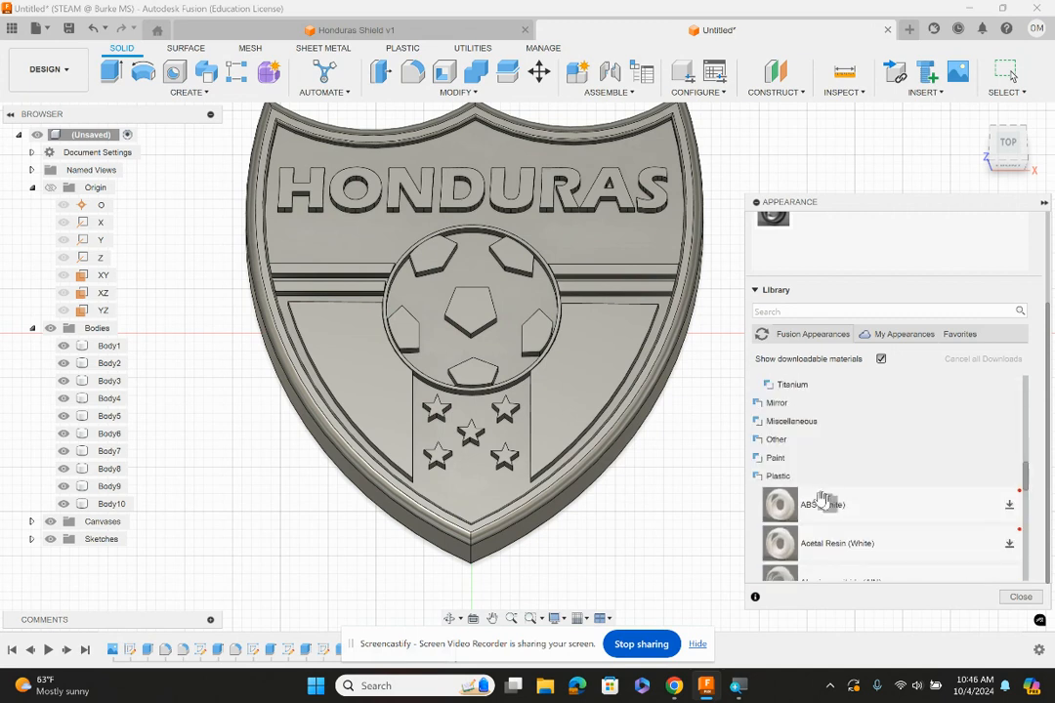
left_click(759, 476)
left_click(759, 476)
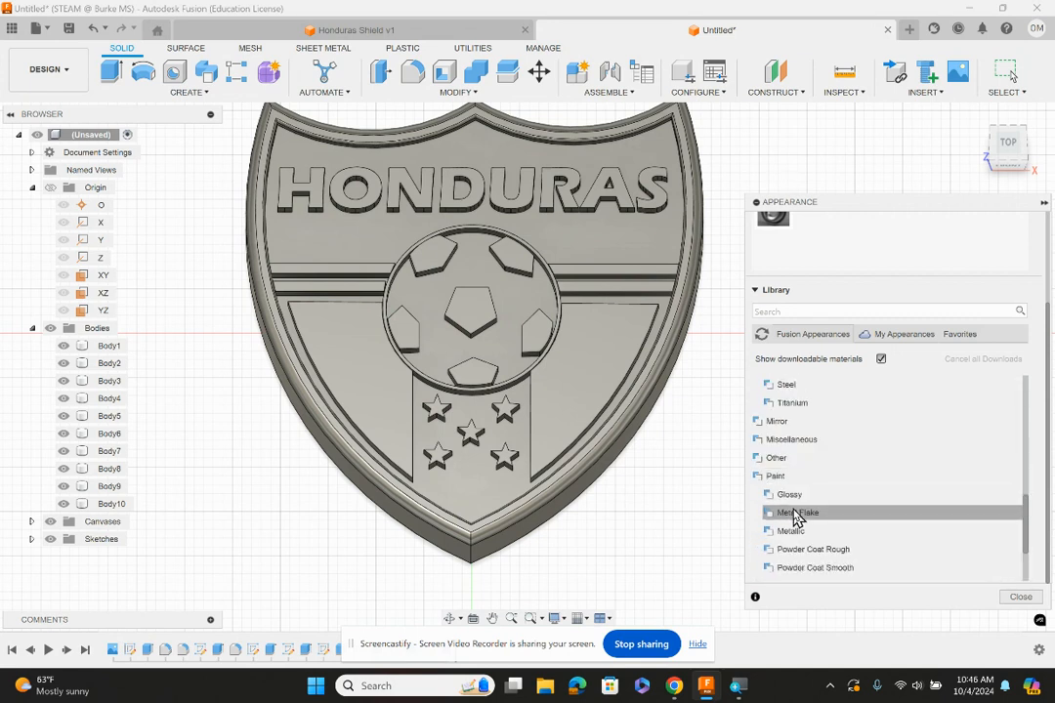
scroll(801, 500, "down", 1)
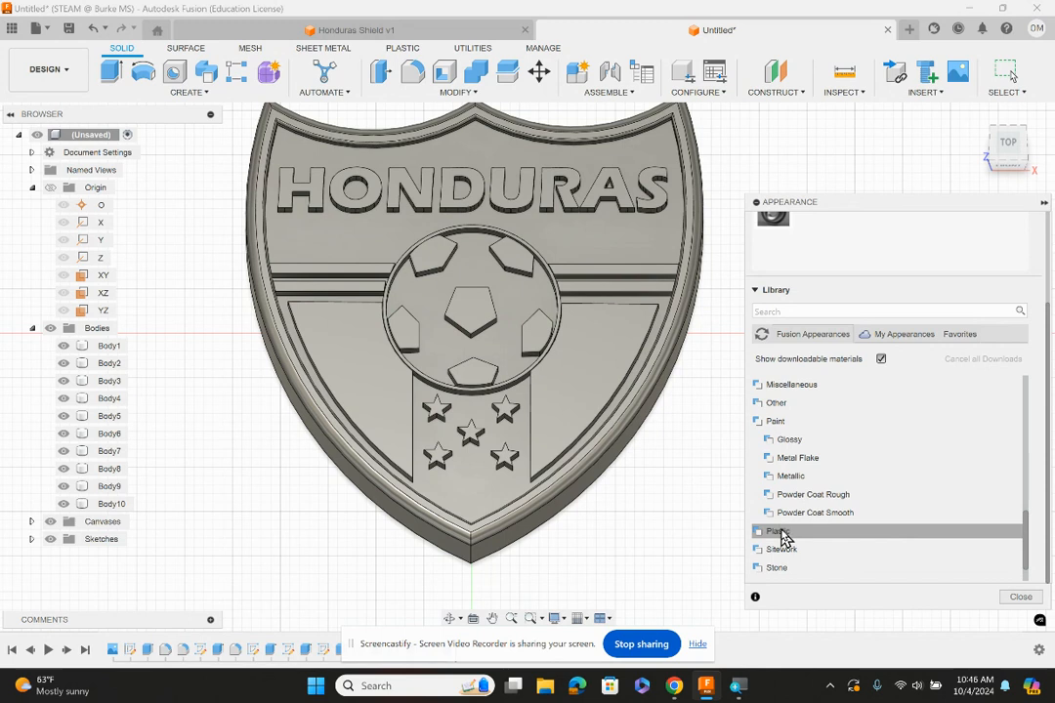
left_click(784, 533)
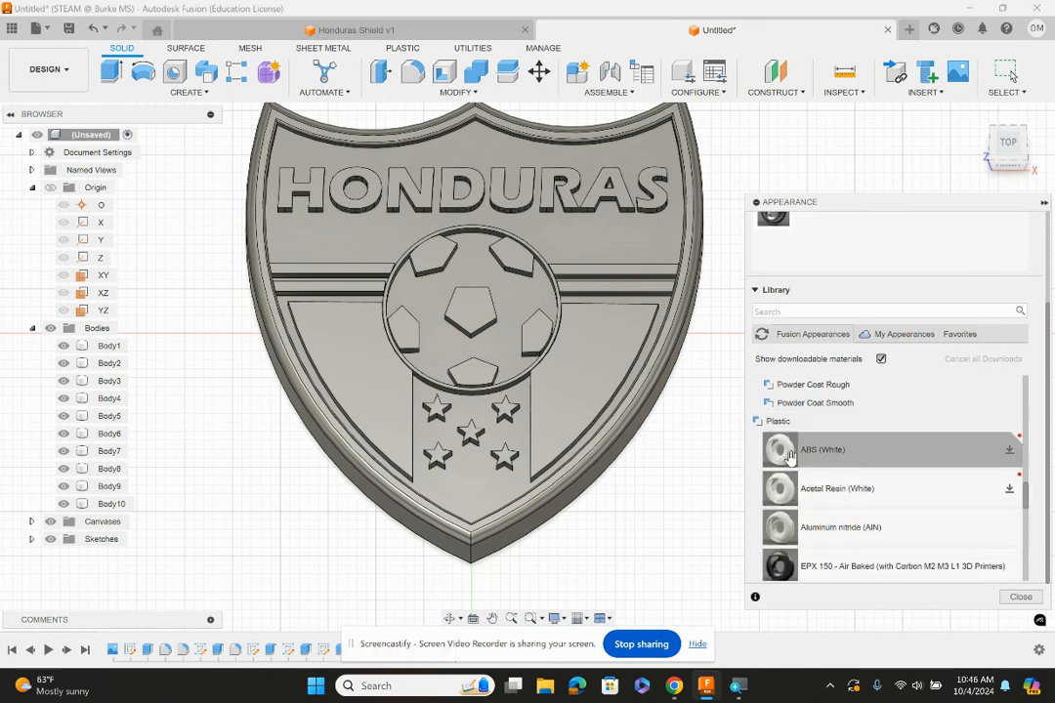
left_click_drag(779, 450, 601, 229)
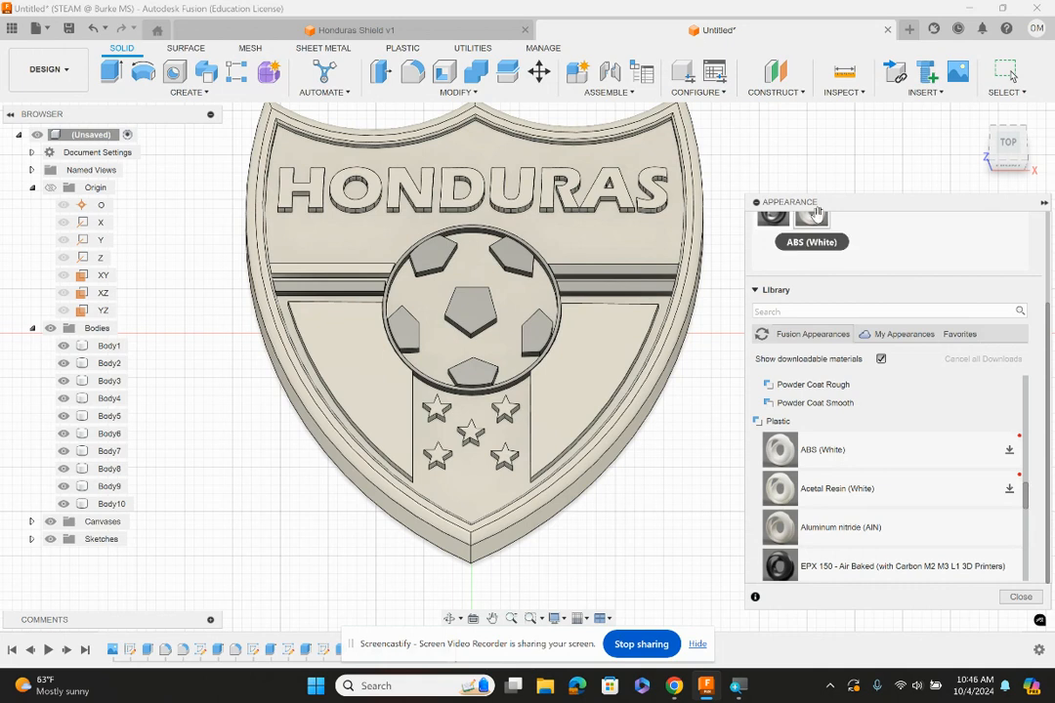
- Recolor the shield body's ABS (White) appearance to blue with RGB 71, 130, 207
double_click(810, 222)
left_click_drag(705, 274, 640, 273)
left_click(633, 305)
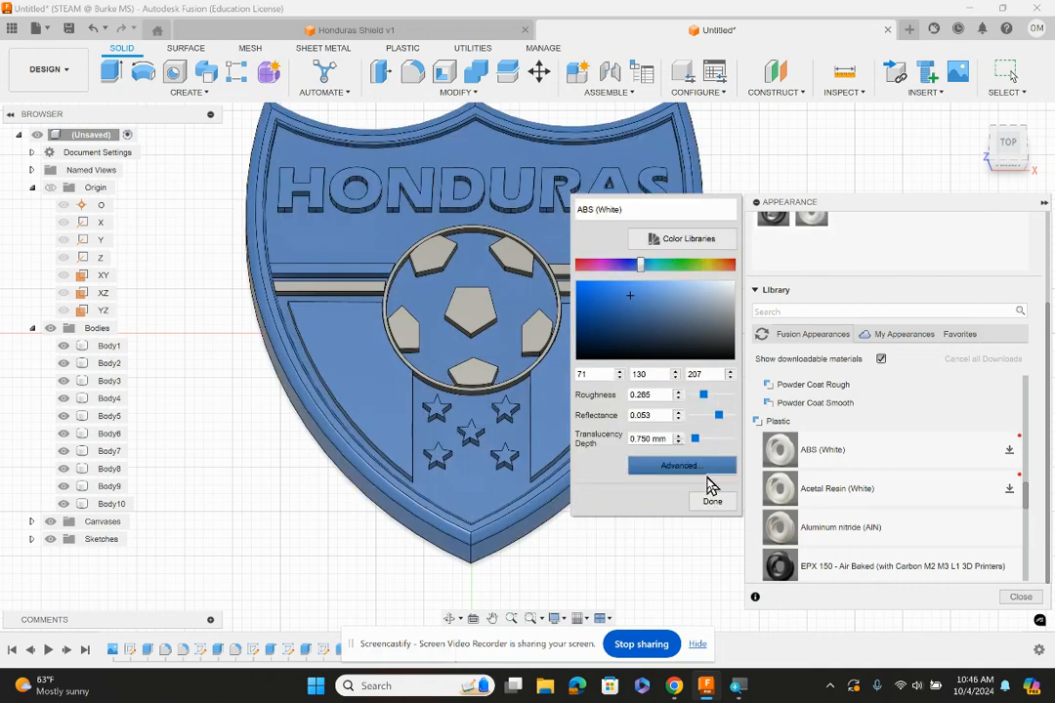
left_click(710, 502)
left_click(472, 311)
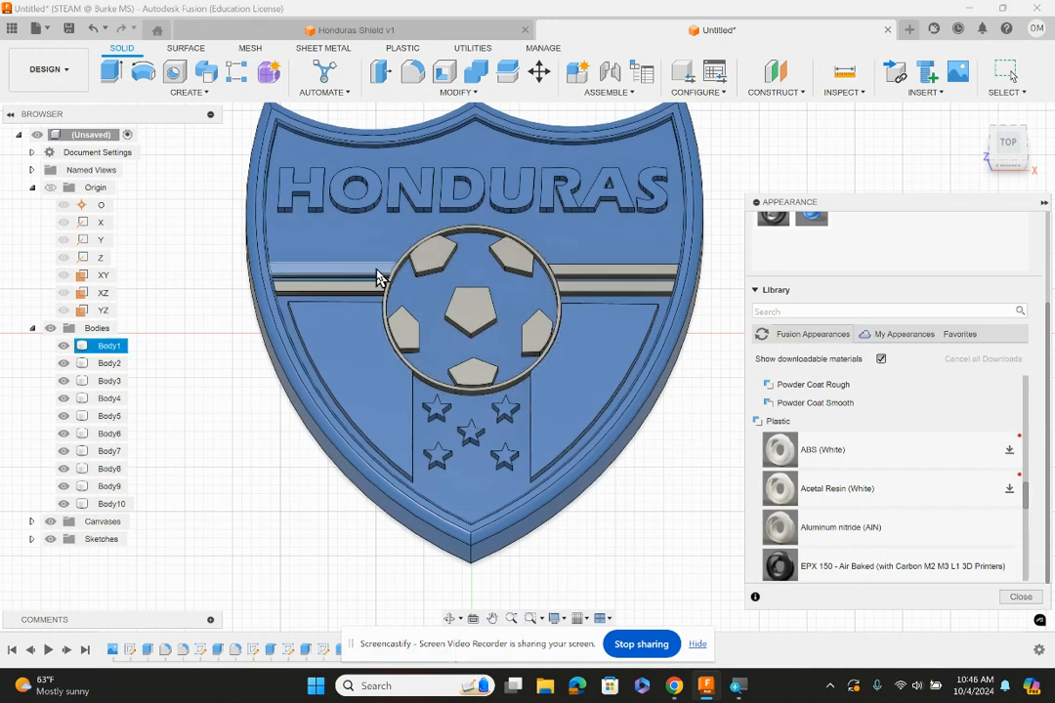
left_click(701, 333)
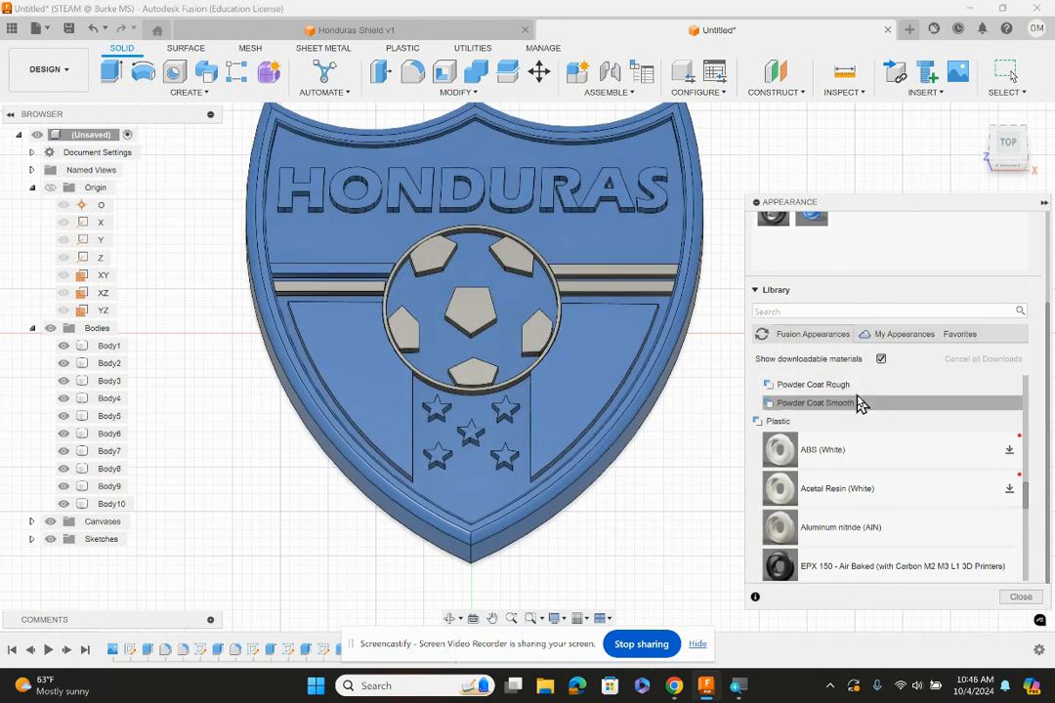
- Apply the ABS (White) plastic appearance to the raised horizontal stripes on both sides of the ball
scroll(863, 460, "up", 2)
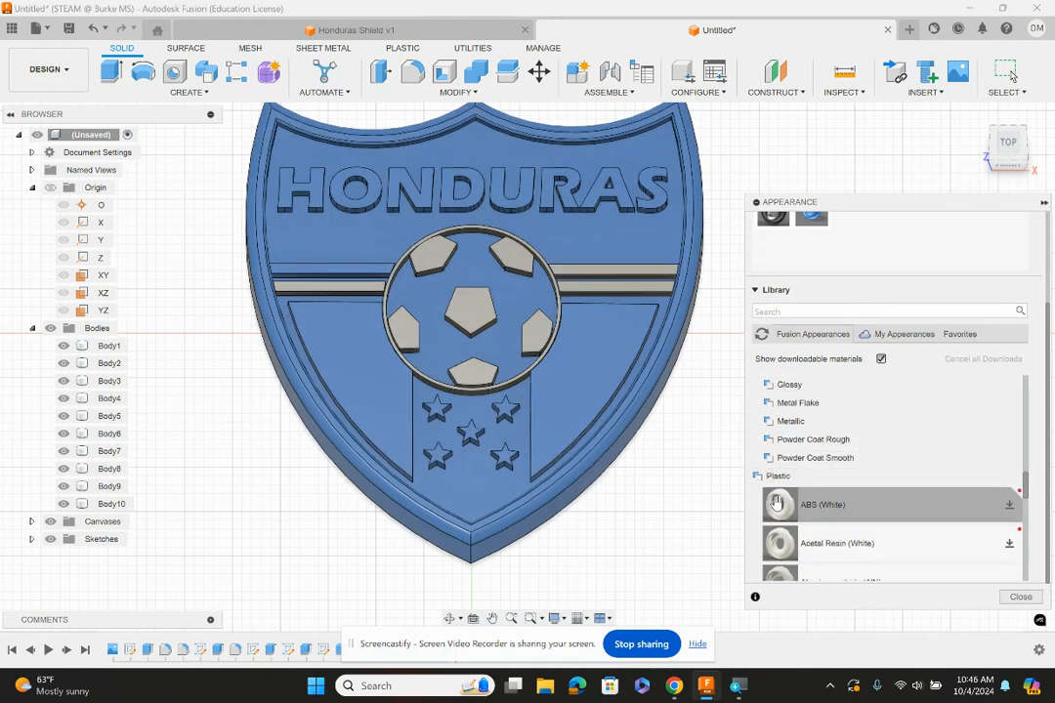
left_click_drag(782, 506, 596, 277)
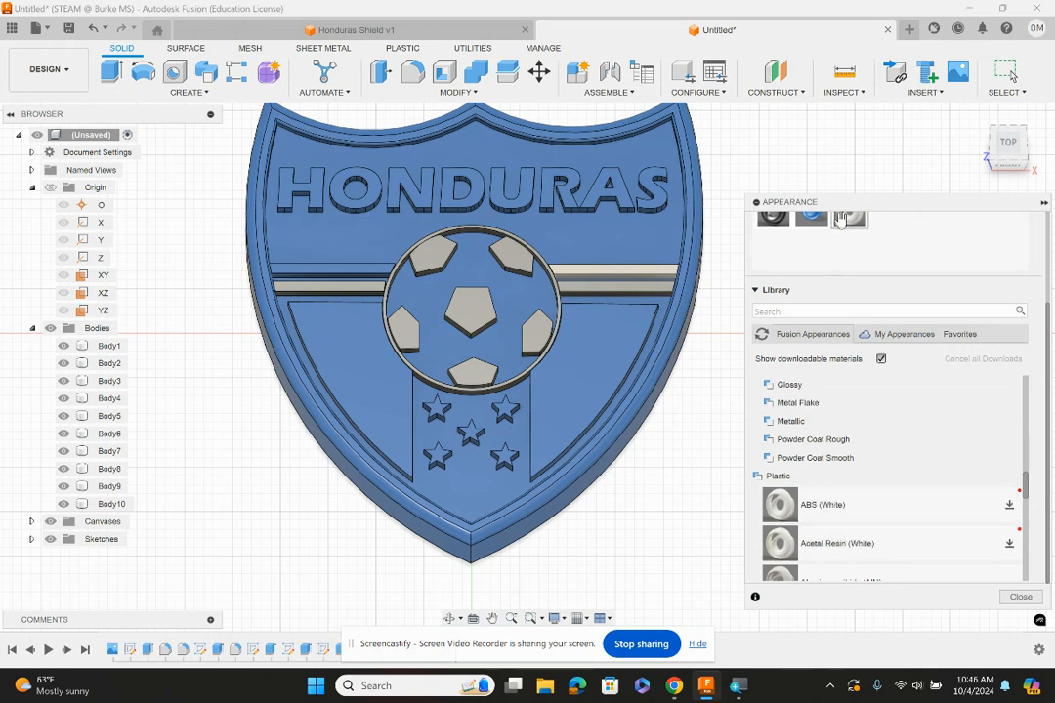
left_click_drag(779, 543, 592, 287)
left_click_drag(811, 530, 376, 305)
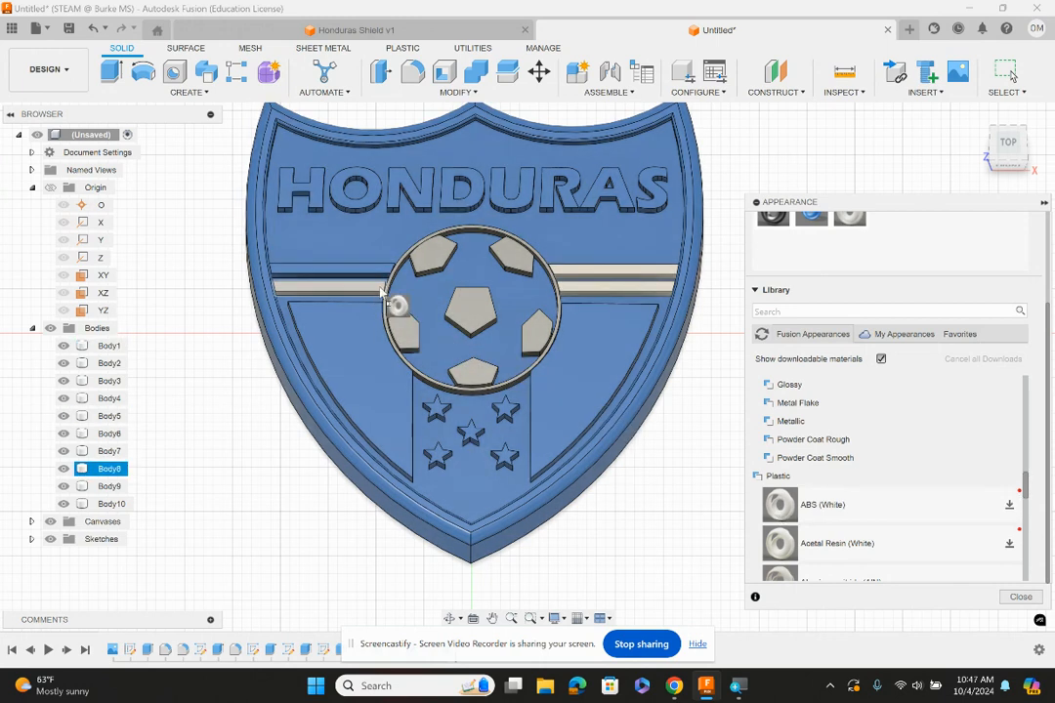
left_click_drag(357, 293, 359, 294)
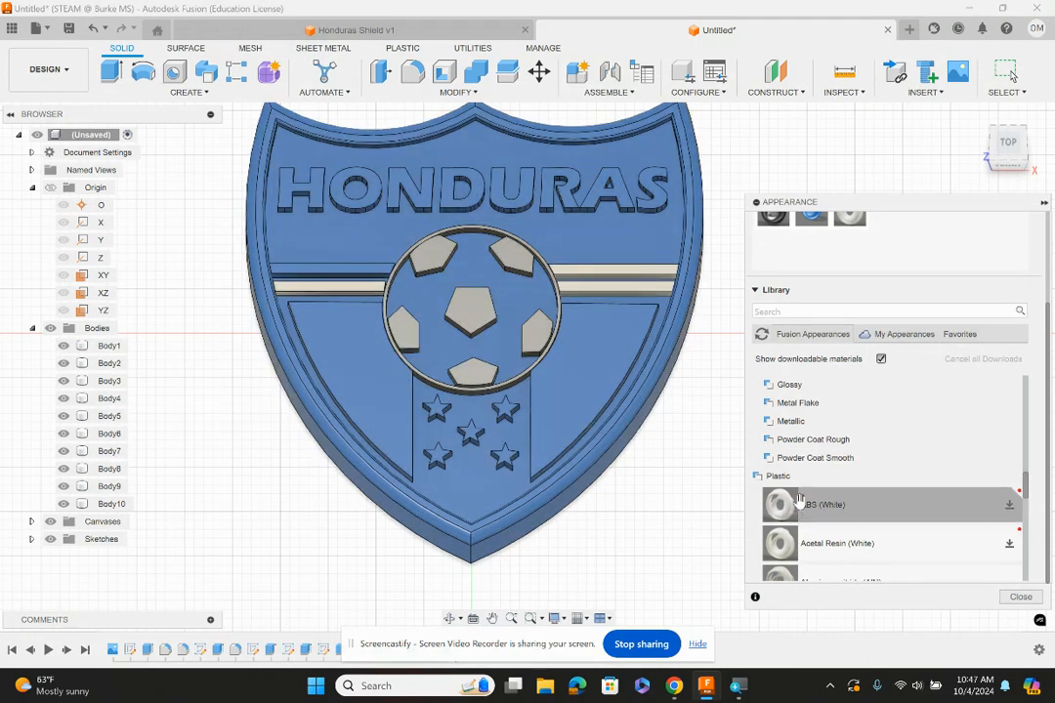
- Apply the ABS (White) appearance to the ball's six pentagon panels and its outer ring
left_click_drag(790, 505, 469, 317)
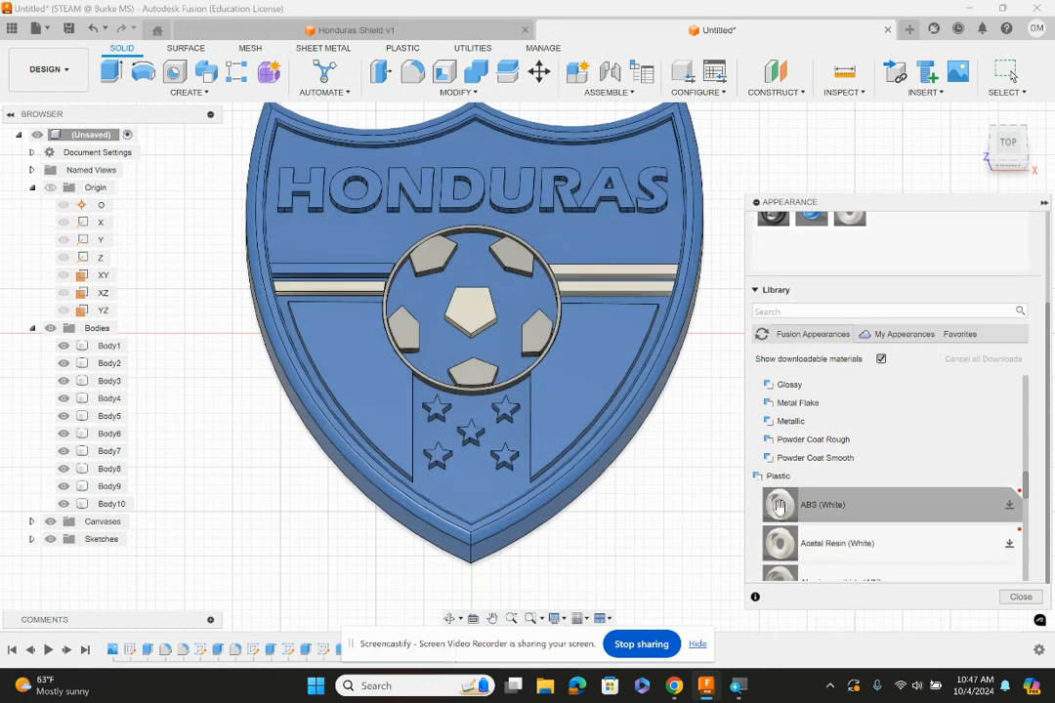
left_click_drag(779, 504, 518, 255)
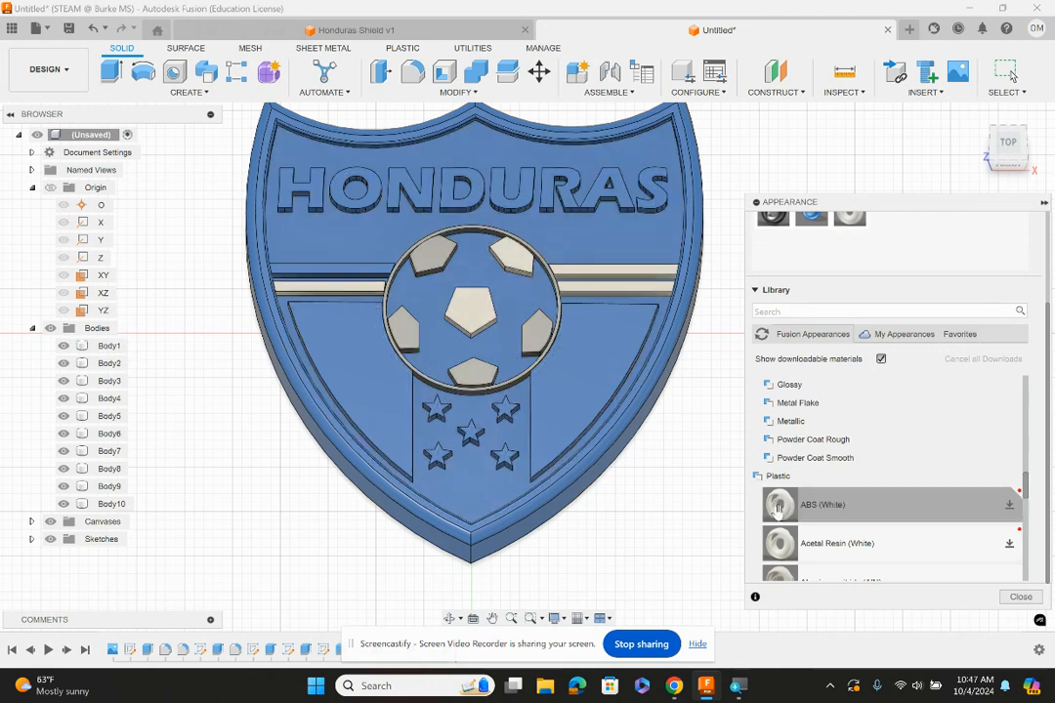
left_click_drag(773, 505, 505, 307)
left_click_drag(779, 504, 411, 330)
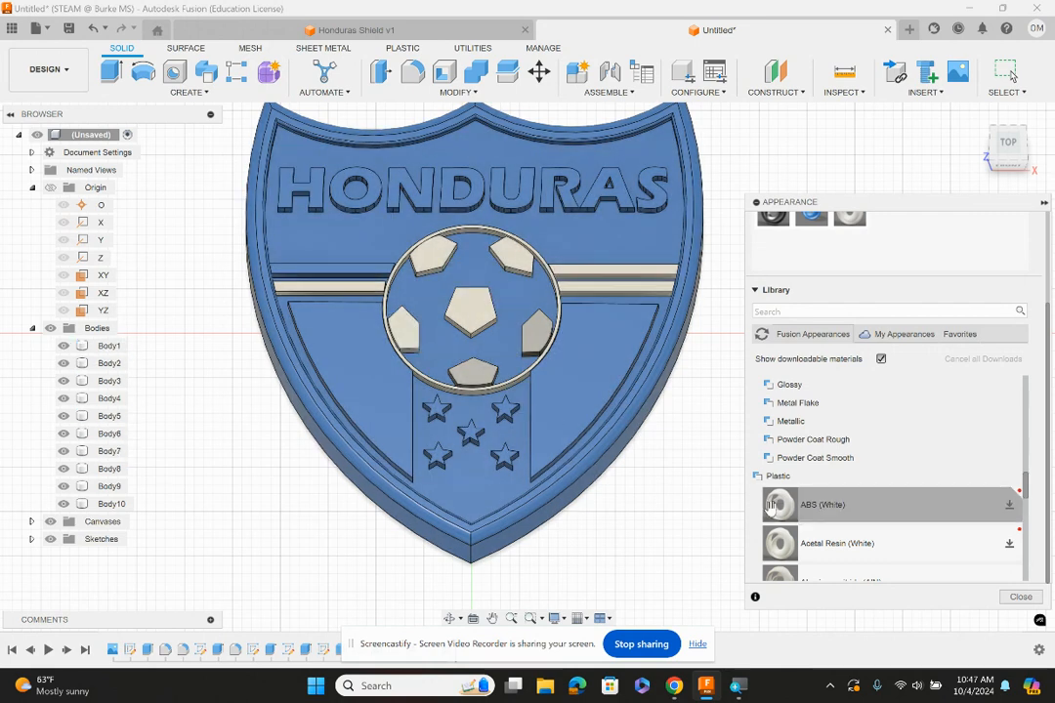
left_click_drag(774, 504, 474, 371)
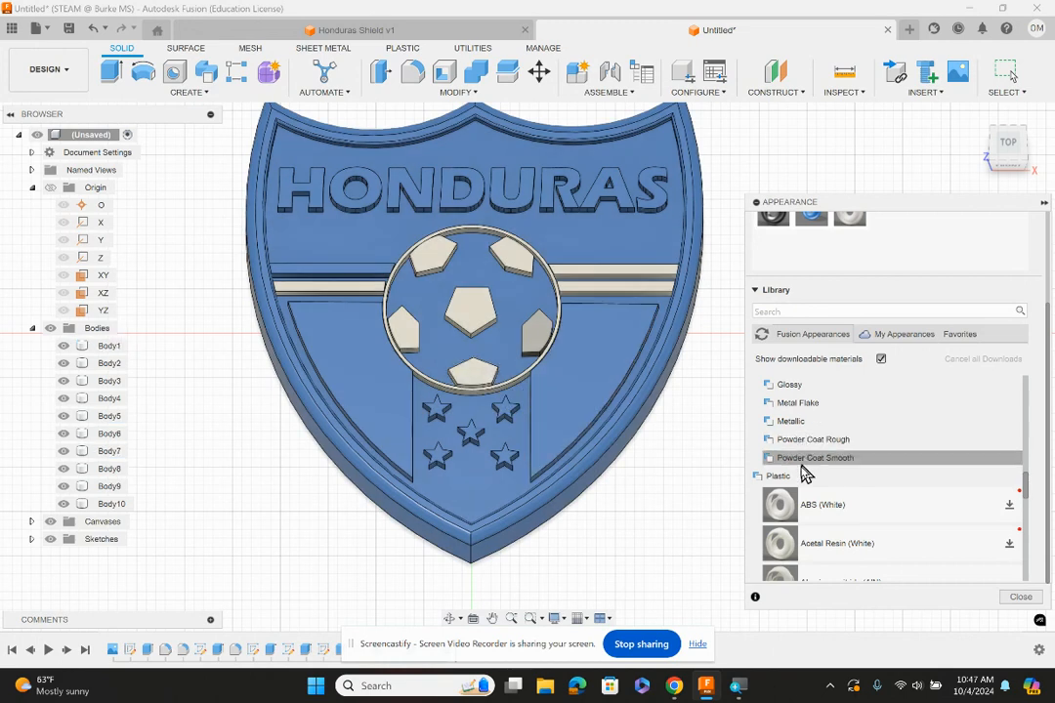
left_click_drag(780, 504, 540, 330)
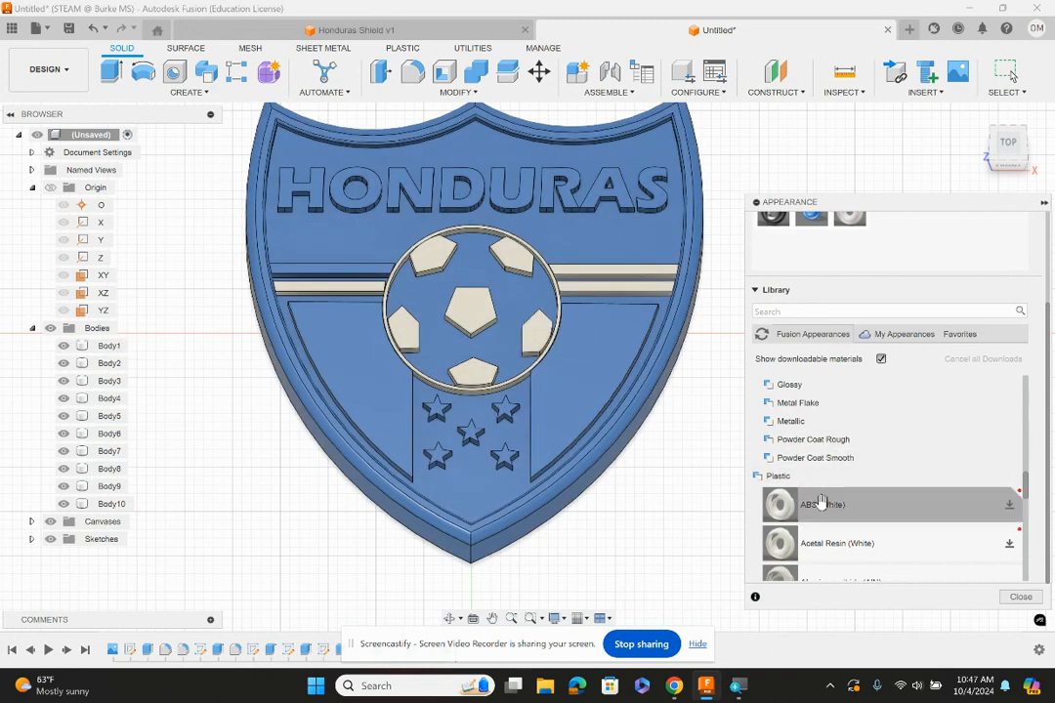
left_click_drag(791, 504, 322, 332)
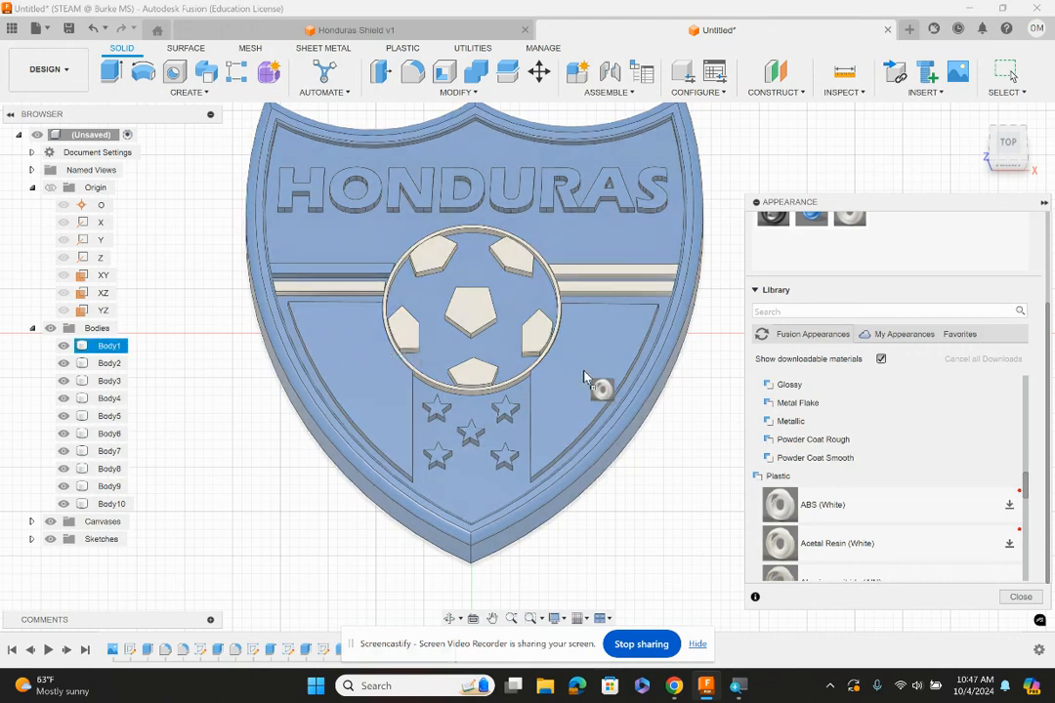
left_click_drag(584, 318, 871, 487)
- Collapse the appearance settings and save the design as Untitled in Admin Project
scroll(605, 424, "down", 2)
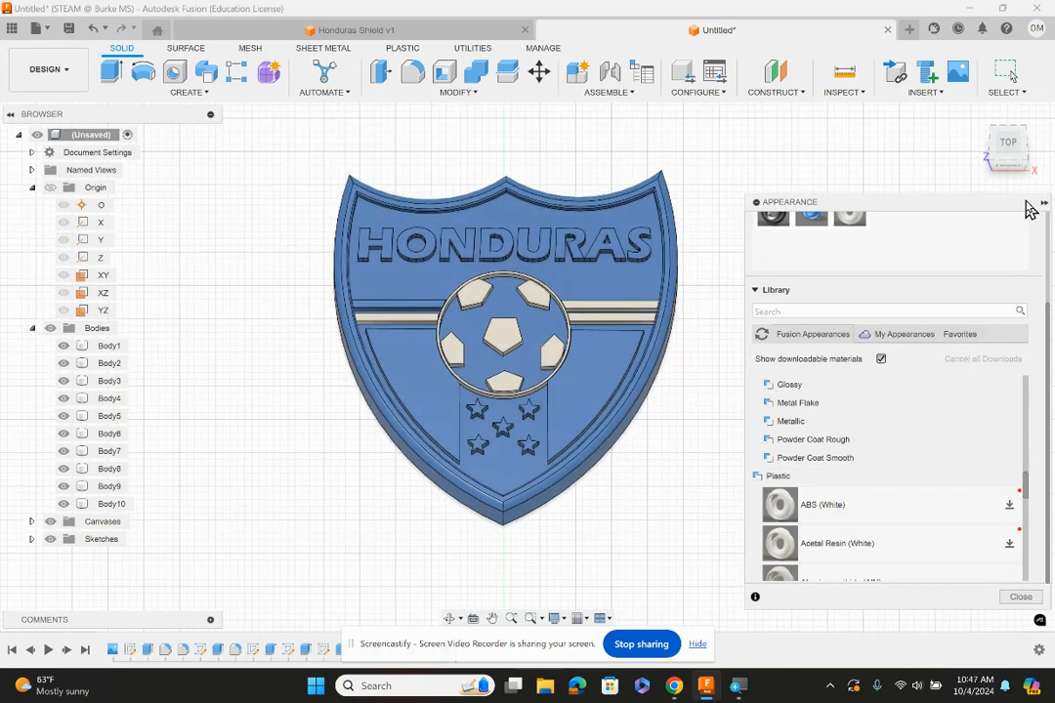
left_click(1043, 203)
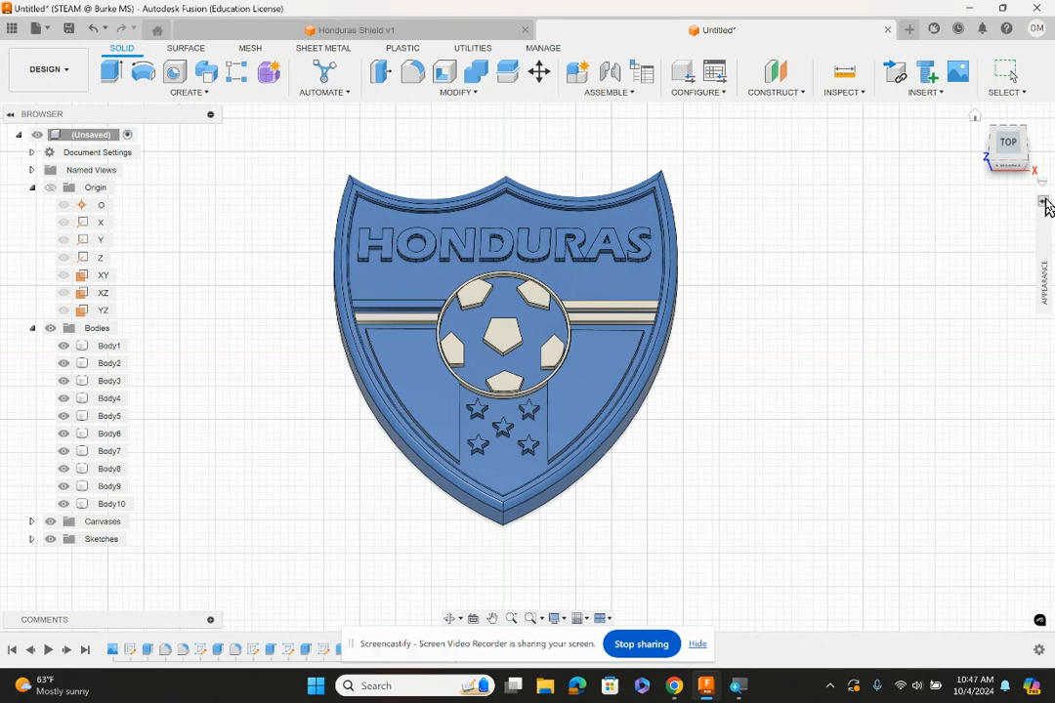
key("ctrl+s")
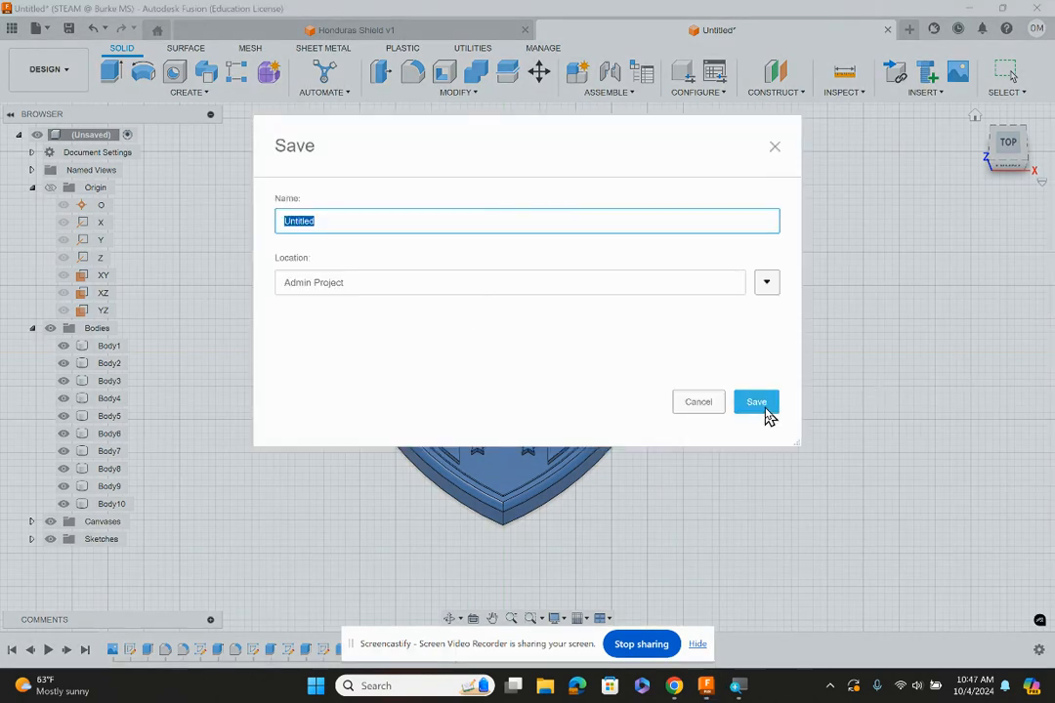
left_click(757, 402)
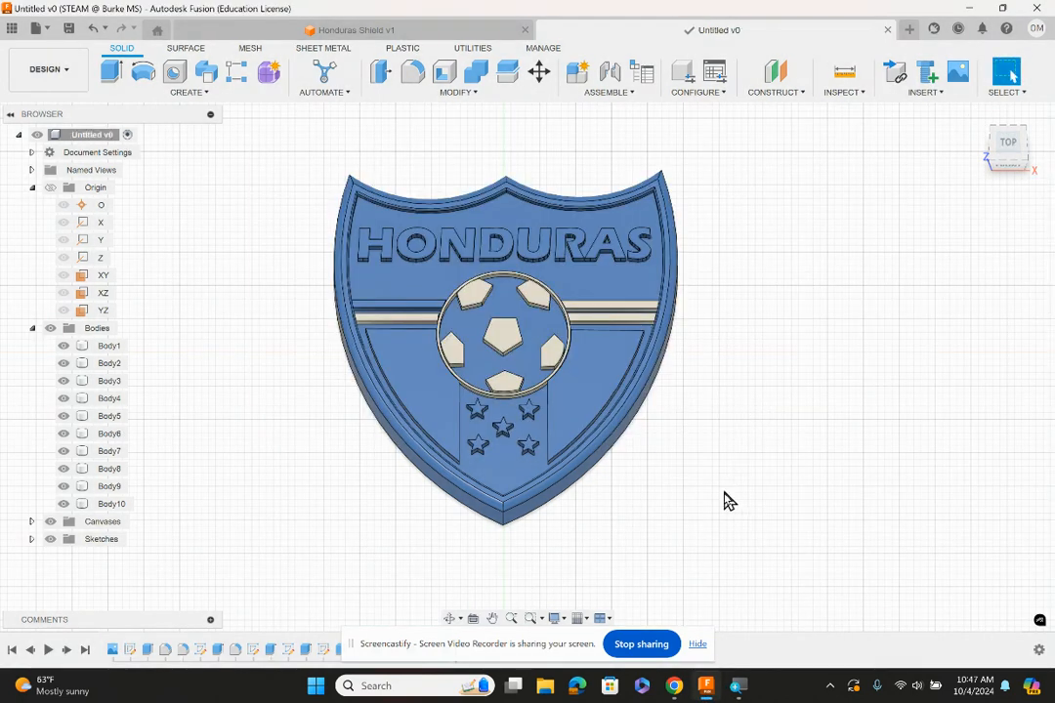